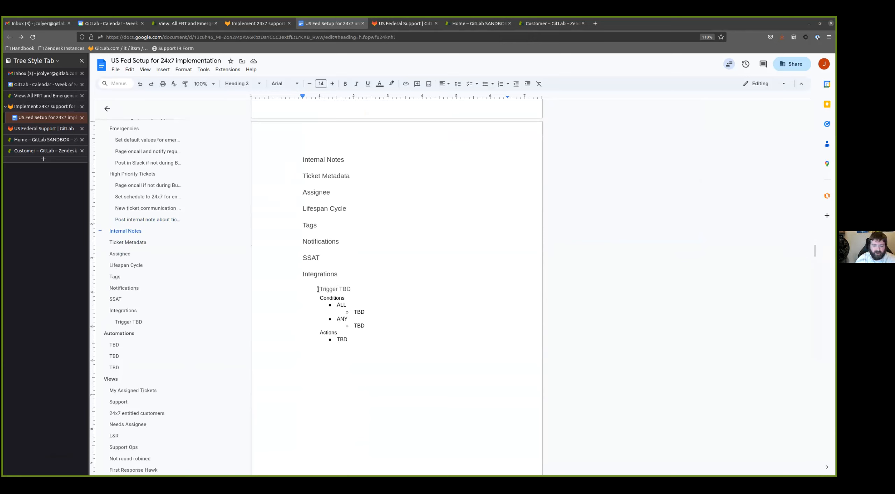
# - Copy the "Trigger TBD" template block from Integrations and paste it five times under the Internal Notes heading
pyautogui.moveTo(350, 341); pyautogui.dragTo(318, 289)
pyautogui.hotkey('ctrl', 'c')
pyautogui.click(335, 163)
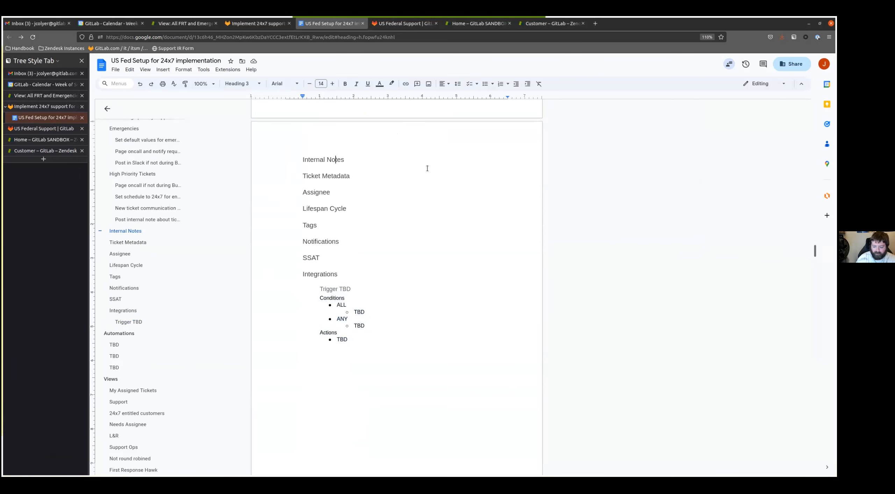
pyautogui.press('End')
pyautogui.press('Return')
pyautogui.hotkey('ctrl', 'v')
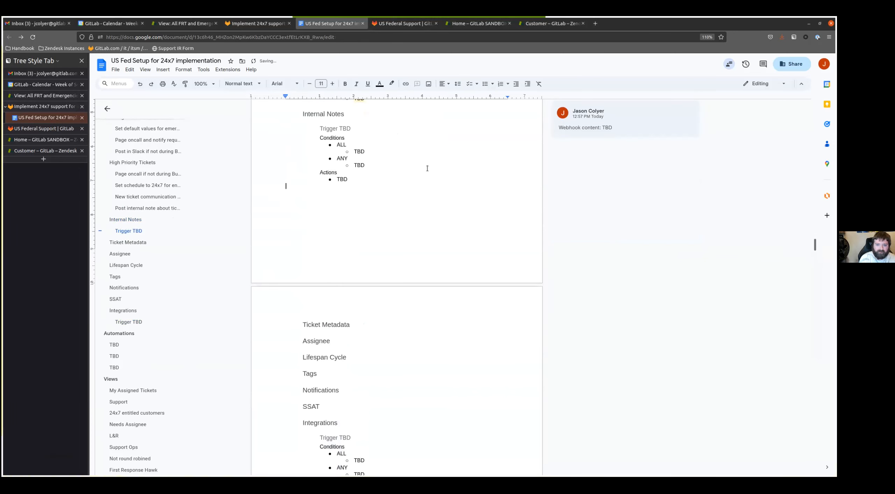
pyautogui.hotkey('ctrl', 'v')
pyautogui.hotkey('ctrl', 'v')
pyautogui.hotkey('ctrl', 'v')
pyautogui.hotkey('ctrl', 'v')
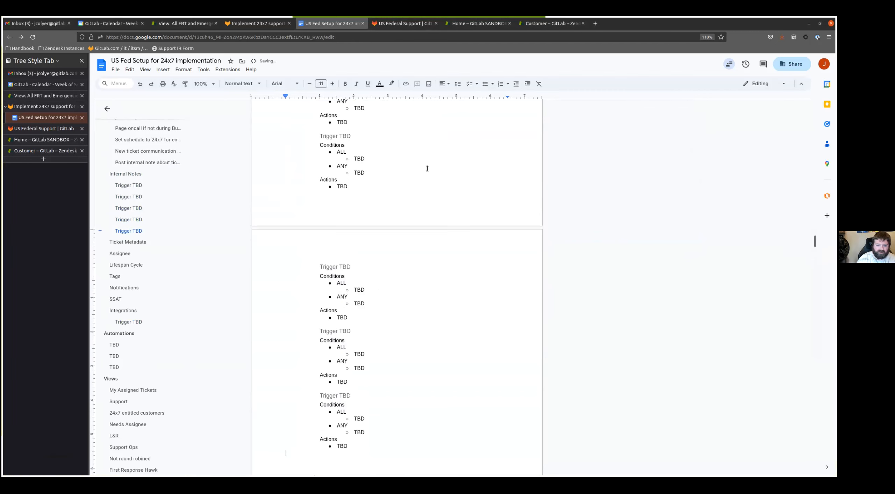
# - Rename the first trigger heading under Internal Notes as "Post organization info"
pyautogui.scroll(8, 372, 275)
pyautogui.scroll(-3, 372, 275)
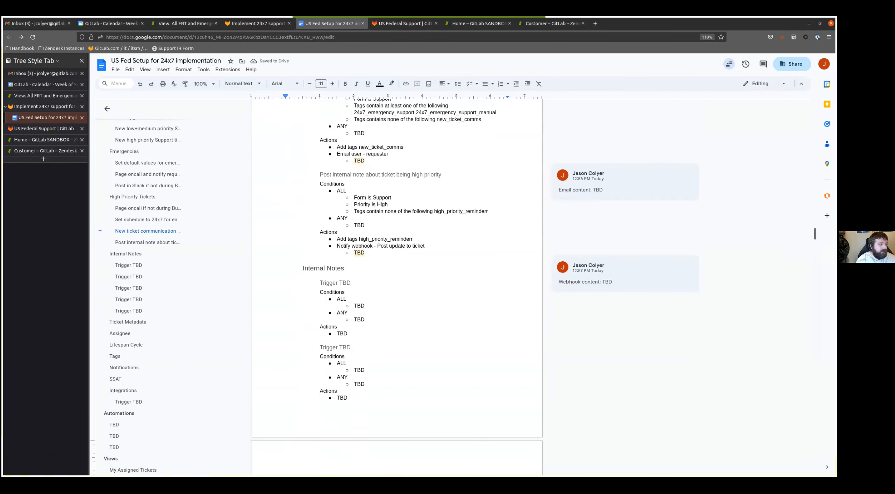
pyautogui.click(381, 287)
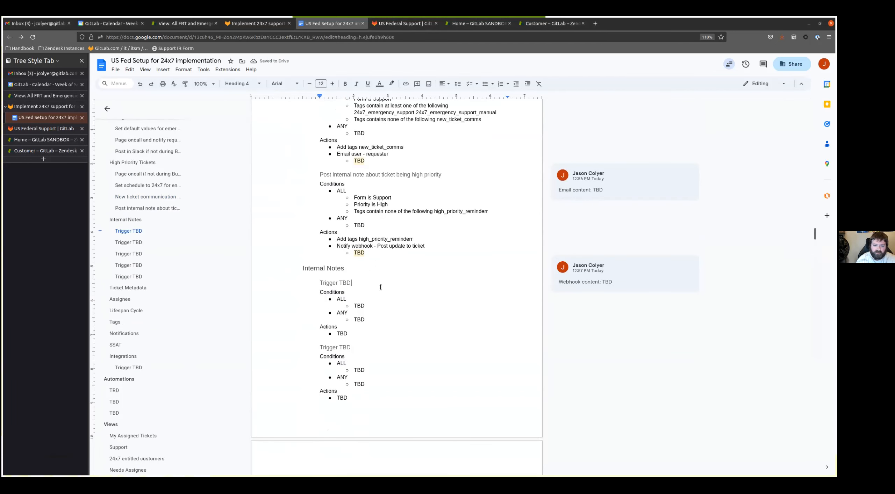
pyautogui.hotkey('ctrl', 'BackSpace')
pyautogui.hotkey('ctrl', 'BackSpace')
pyautogui.write('POost o')
pyautogui.press('BackSpace')
pyautogui.press('BackSpace')
pyautogui.press('BackSpace')
pyautogui.press('BackSpace')
pyautogui.press('BackSpace')
pyautogui.press('BackSpace')
pyautogui.write('ost ')
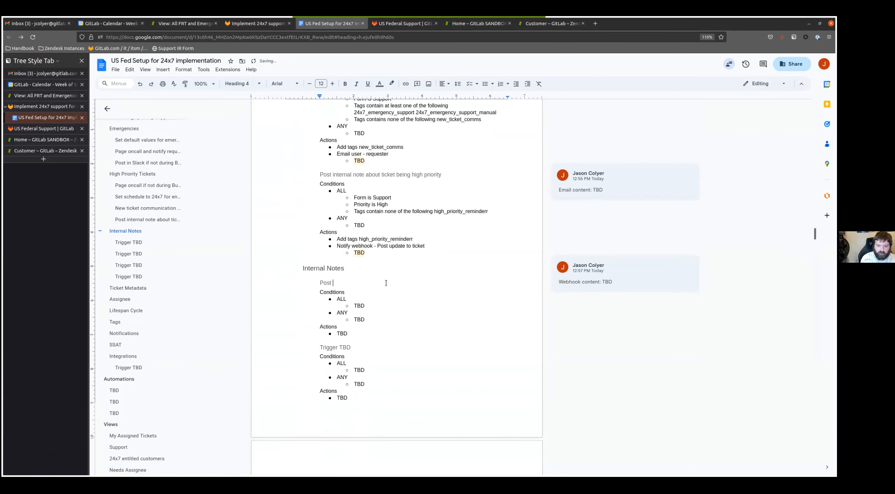
pyautogui.write('organization info')
# - Fill the ALL conditions of "Post organization info" with "Ticket is Updated" and "Salesforce ID Present"
pyautogui.press('Down')
pyautogui.press('Down')
pyautogui.press('Down')
pyautogui.hotkey('shift', 'Home')
pyautogui.write('Ticket is Updated')
pyautogui.press('Return')
pyautogui.write('Salesforce ID Present')
# - Add the ALL conditions "Organization is not null" and "Organization is not GitLab" to the organization info trigger
pyautogui.press('Return')
pyautogui.write('Organization si')
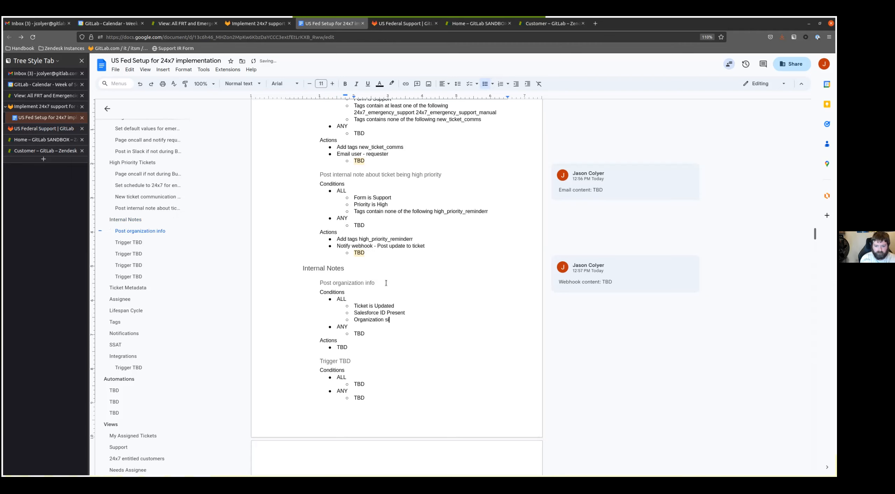
pyautogui.press('BackSpace')
pyautogui.press('BackSpace')
pyautogui.write('is b')
pyautogui.write('ot null')
pyautogui.press('Return')
pyautogui.write('Organizati')
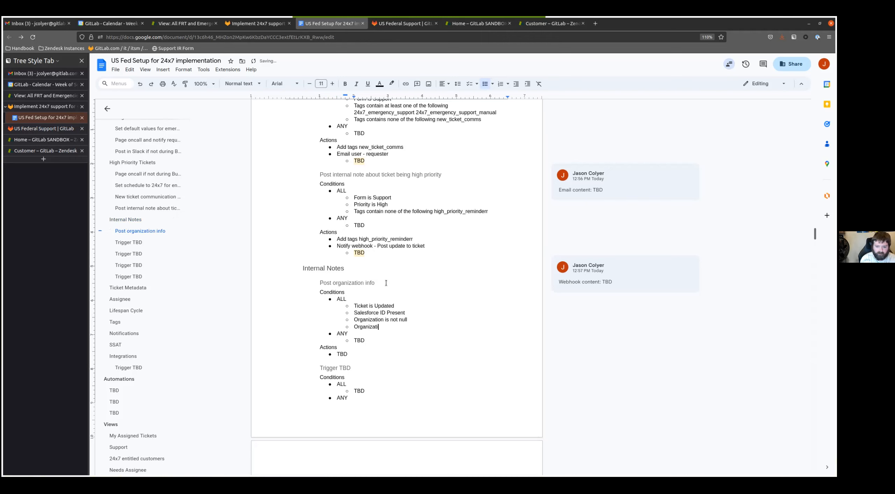
pyautogui.write('on is not girl:a')
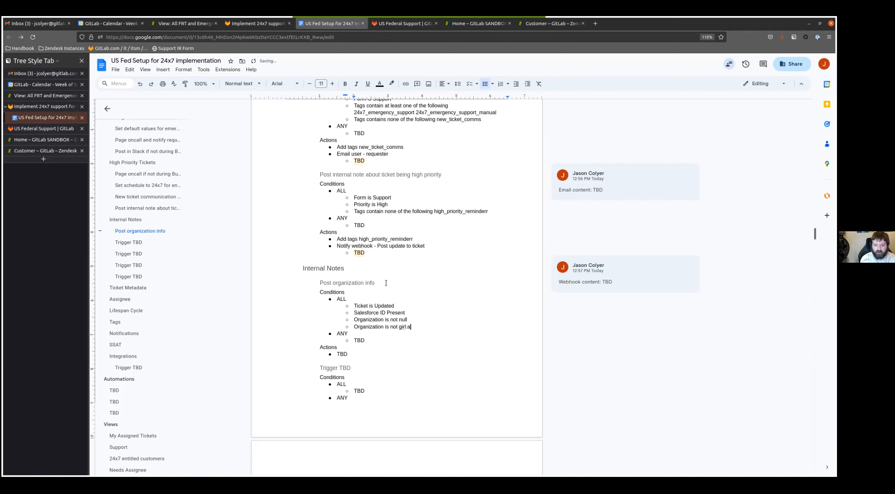
pyautogui.press('BackSpace')
pyautogui.press('BackSpace')
pyautogui.press('BackSpace')
pyautogui.press('BackSpace')
pyautogui.write('GitLab')
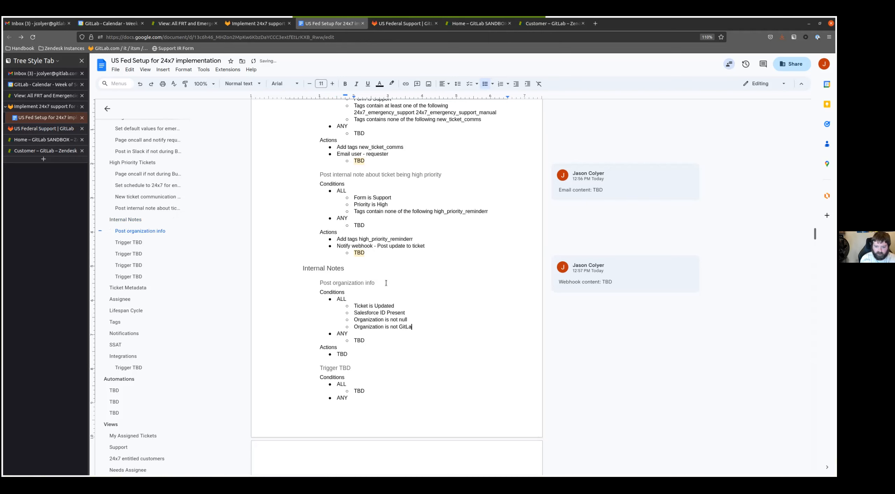
# - Add the ALL condition "Tags contain none of the following org_info_private_comment" to the organization info trigger
pyautogui.press('Return')
pyautogui.write('Ta')
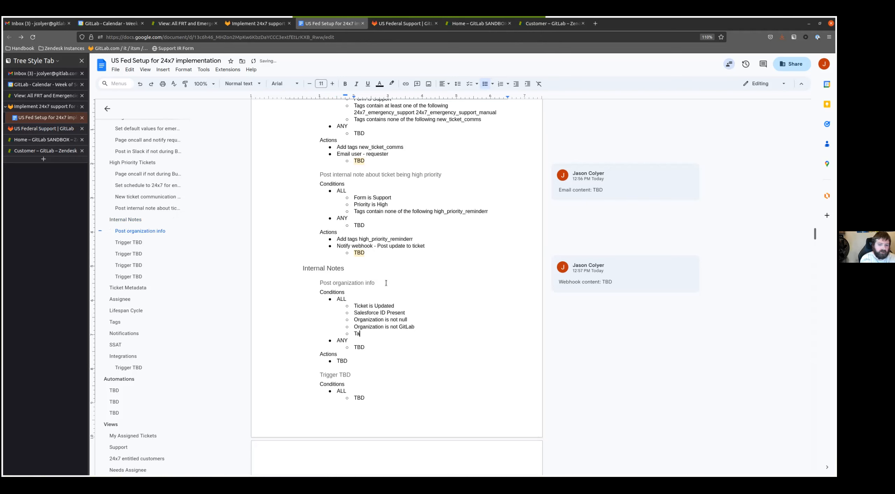
pyautogui.write('gs contain none of the following org')
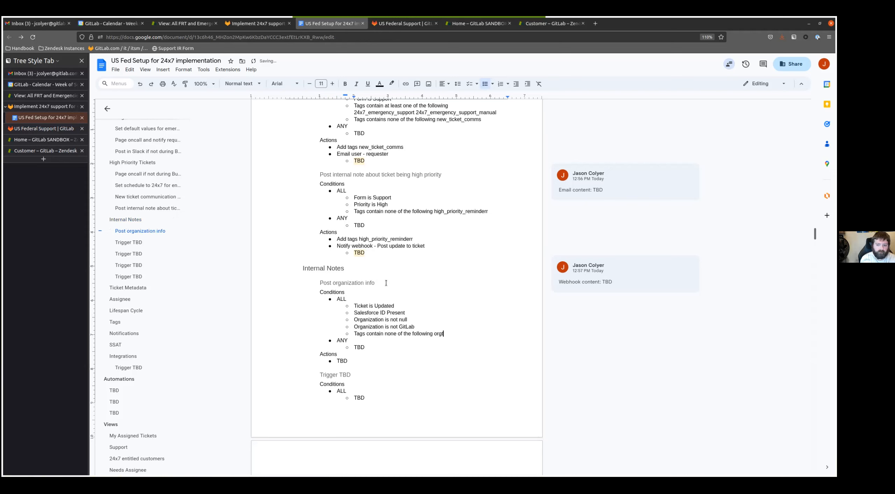
pyautogui.write('_info_priviate_comment')
pyautogui.press('Left')
pyautogui.press('Left')
pyautogui.press('Left')
pyautogui.press('Left')
pyautogui.press('Left')
pyautogui.press('Left')
pyautogui.press('Left')
pyautogui.press('Left')
pyautogui.press('Left')
pyautogui.press('BackSpace')
pyautogui.press('BackSpace')
pyautogui.press('BackSpace')
pyautogui.press('Delete')
pyautogui.write('ate')
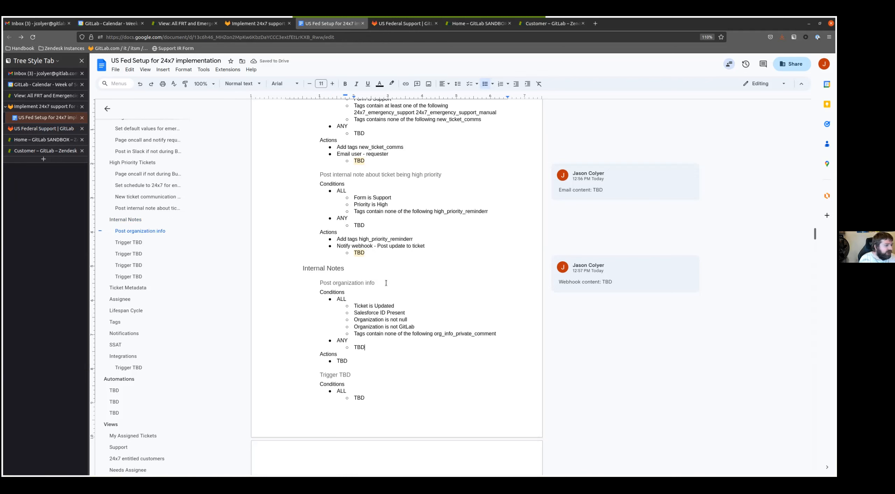
# - Replace the TBD action of "Post organization info" with "Add tags org_info_private_comment", copying the tag name from the condition
pyautogui.press('Down')
pyautogui.press('Down')
pyautogui.press('BackSpace')
pyautogui.press('BackSpace')
pyautogui.press('BackSpace')
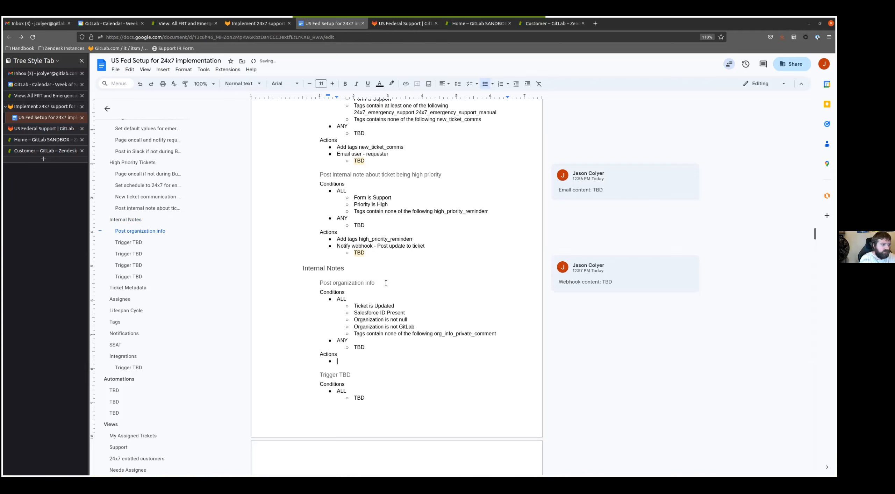
pyautogui.write('Add tags')
pyautogui.click(469, 333)
pyautogui.doubleClick(438, 333)
pyautogui.hotkey('ctrl', 'c')
pyautogui.click(370, 350)
pyautogui.click(365, 361)
pyautogui.hotkey('ctrl', 'v')
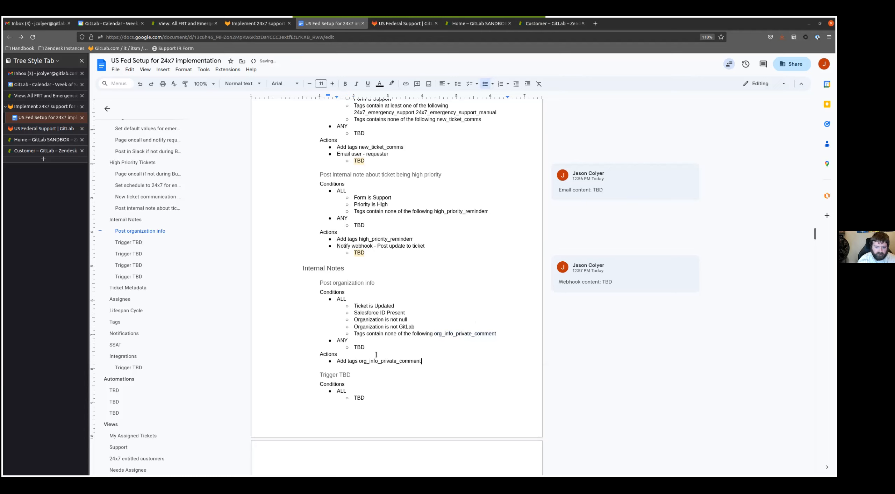
# - Add the action "Notify webhook - Post update to ticket" with a nested "TBD" bullet to the organization info trigger
pyautogui.press('Return')
pyautogui.write('Notify ')
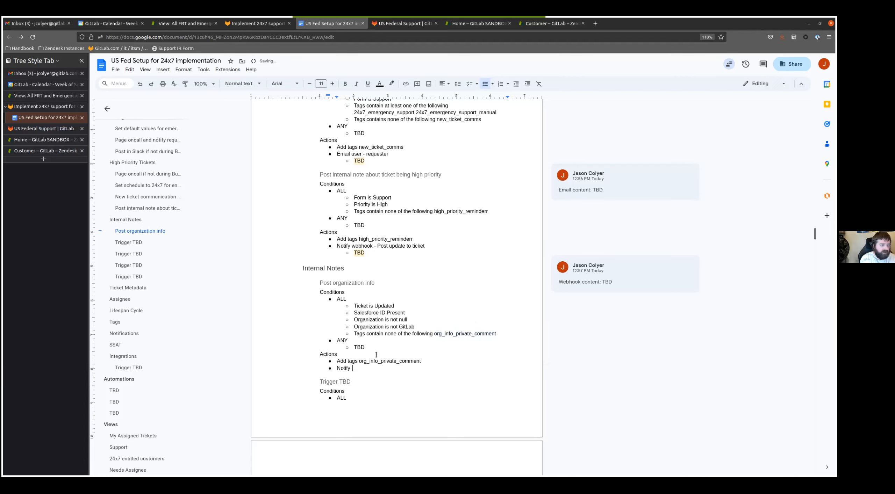
pyautogui.write('webhook ')
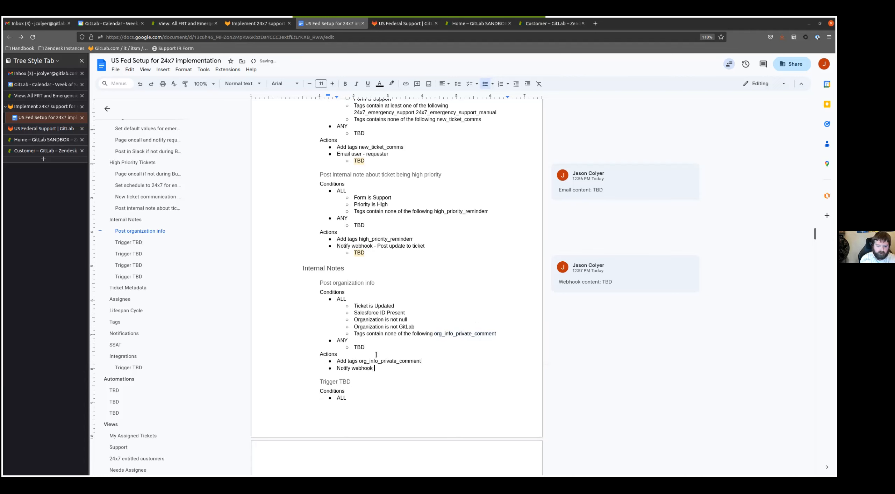
pyautogui.write('- Post update to ticket')
pyautogui.press('Return')
pyautogui.press('Tab')
pyautogui.write('TBD')
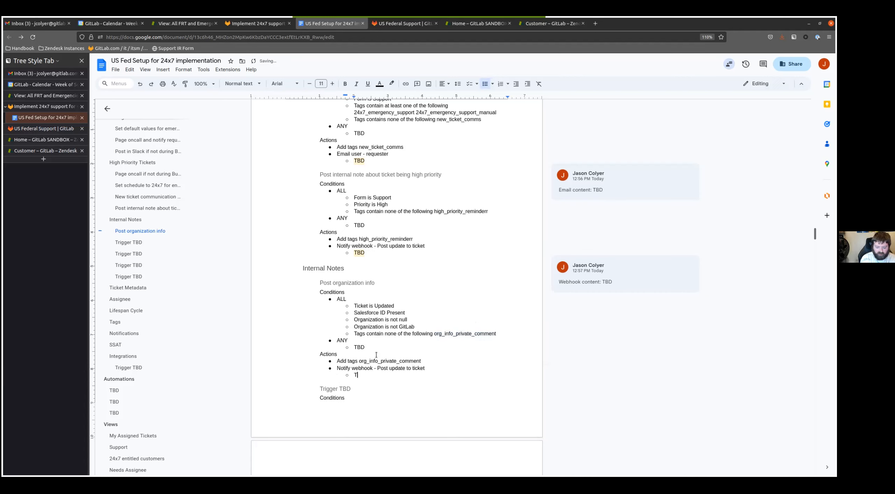
# - Attach the comment "Webhook content: TBD" to the nested TBD under the organization info webhook action
pyautogui.doubleClick(359, 375)
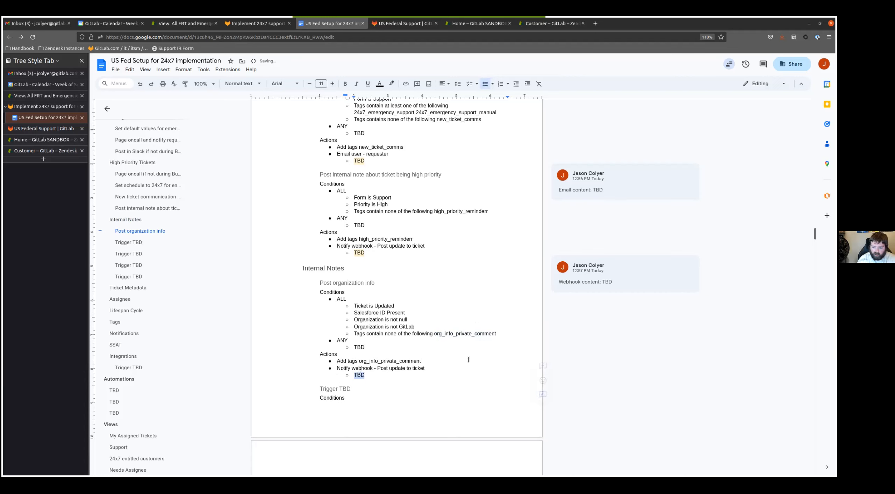
pyautogui.click(542, 363)
pyautogui.write('W')
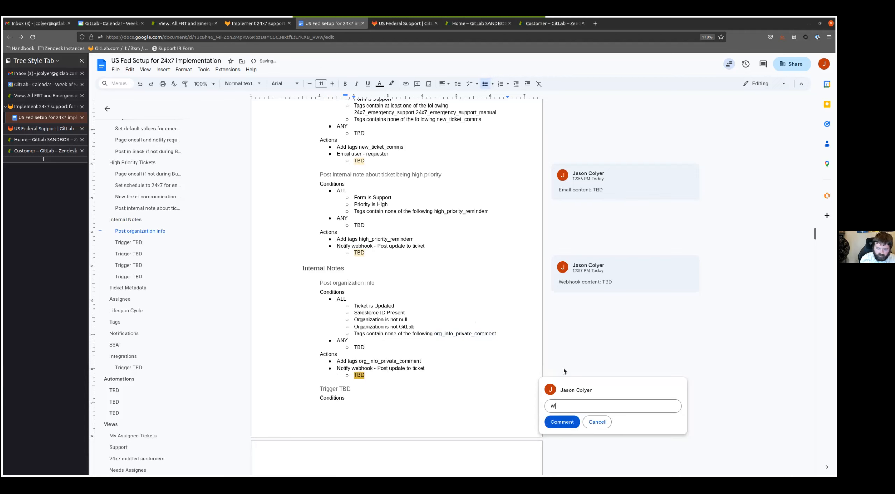
pyautogui.write('ebhook content: TBD')
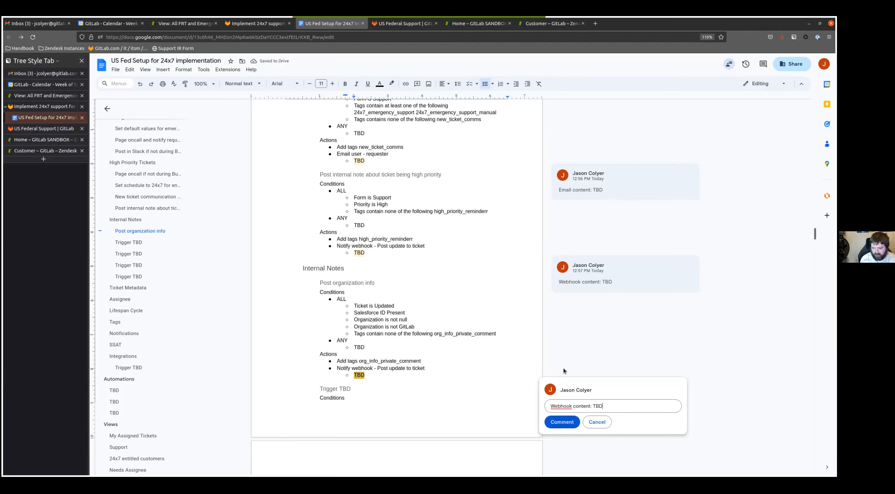
pyautogui.hotkey('ctrl', 'Return')
# - Rename the next "Trigger TBD" heading as "Post when discover call checkbox is checked"
pyautogui.scroll(-2, 399, 252)
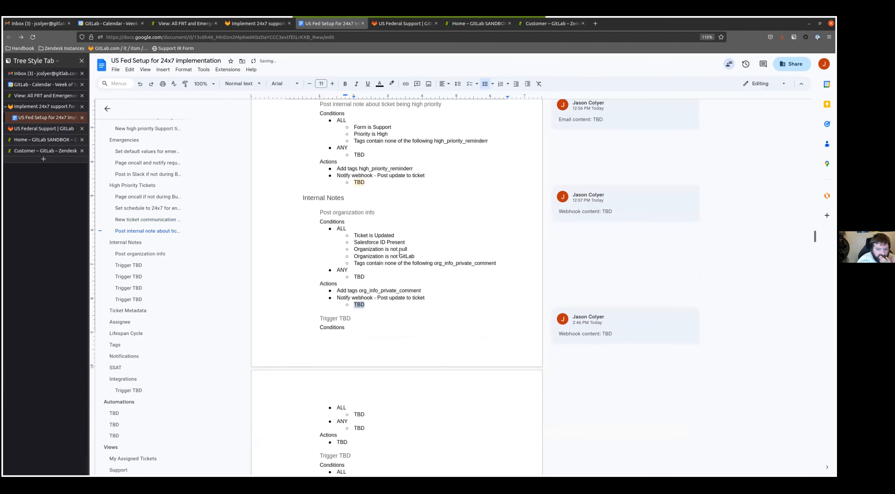
pyautogui.click(386, 249)
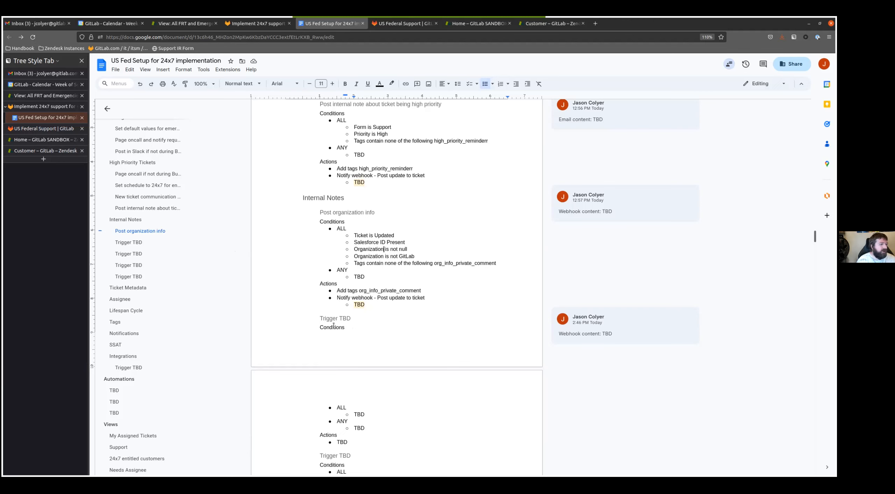
pyautogui.click(409, 319)
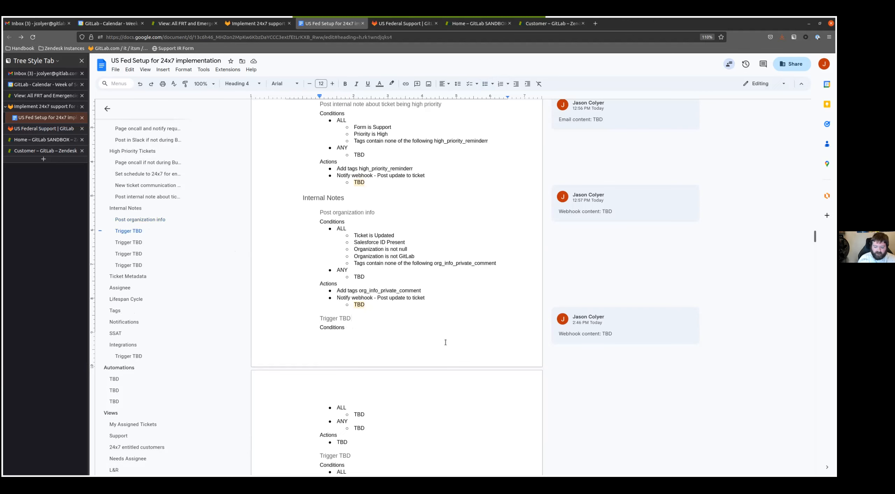
pyautogui.hotkey('shift', 'Home')
pyautogui.write('Pos')
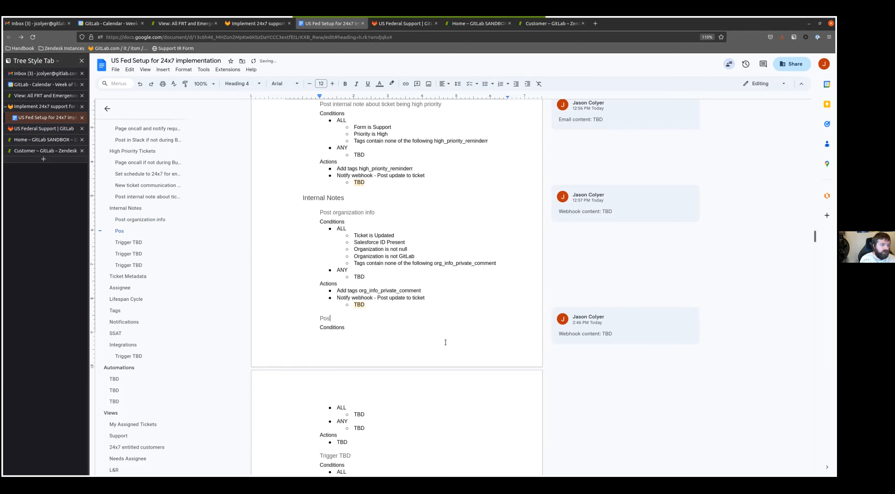
pyautogui.write('t when discover cal')
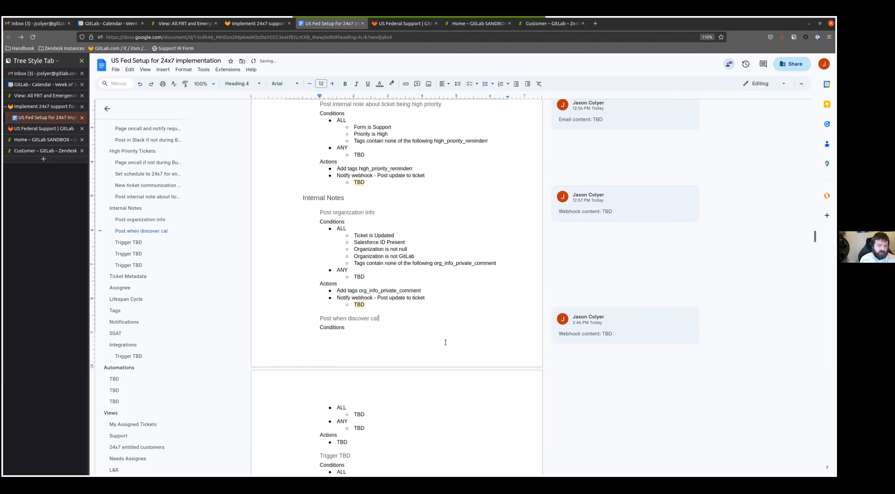
pyautogui.write('l checkbox is checked')
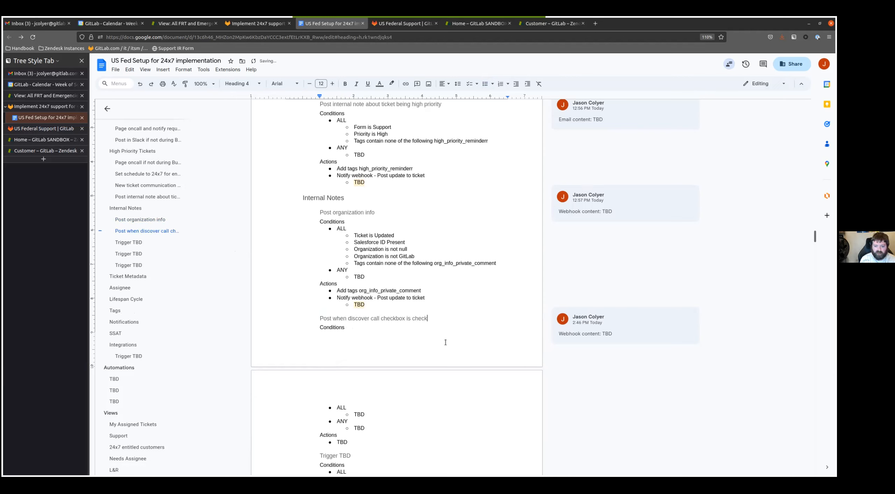
# - Fill the discover call trigger's ALL conditions with "Ticket is Created" and "Discovery Session Request is Checked"
pyautogui.press('Down')
pyautogui.press('Down')
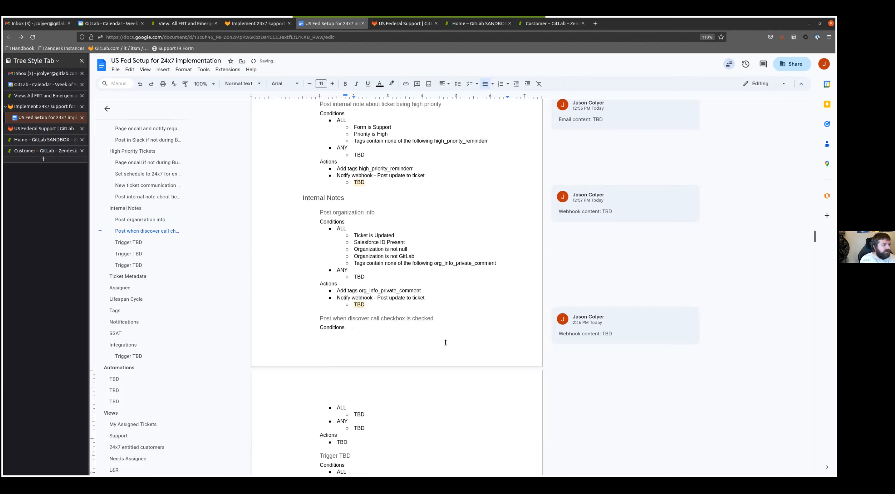
pyautogui.press('Down')
pyautogui.press('BackSpace')
pyautogui.press('BackSpace')
pyautogui.press('BackSpace')
pyautogui.write('Ticket is Created')
pyautogui.press('Return')
pyautogui.write('Discovery Session Request is c')
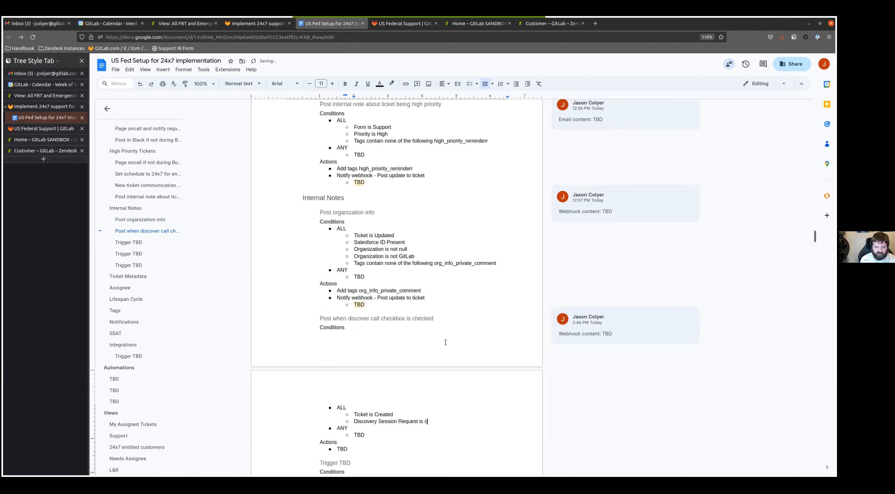
pyautogui.write('Checked')
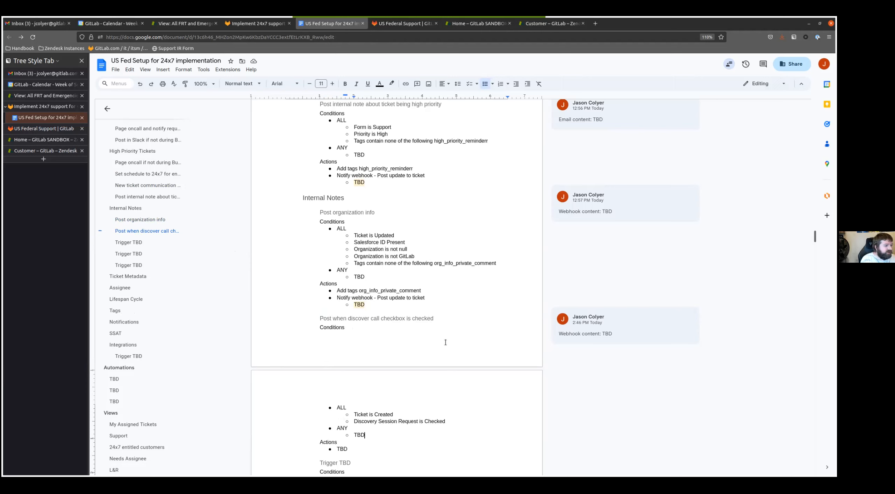
# - Replace the discover call trigger's TBD action with "Notify webhook - Post update to ticket" and a nested "TBD" bullet
pyautogui.press('Down')
pyautogui.press('Down')
pyautogui.press('BackSpace')
pyautogui.press('BackSpace')
pyautogui.press('BackSpace')
pyautogui.write('Notify ')
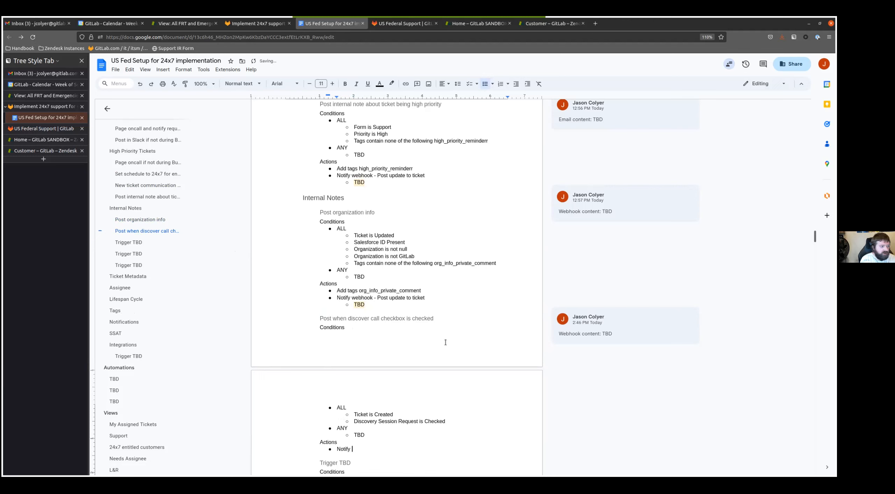
pyautogui.write('aebhook - ')
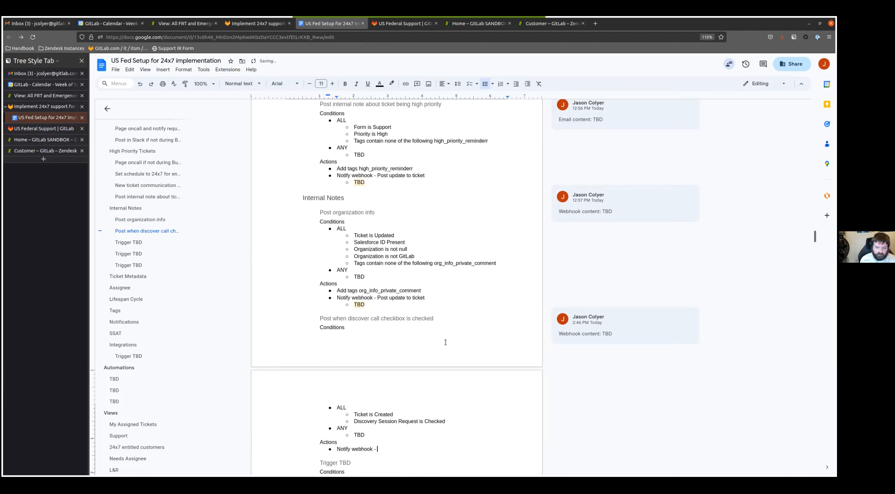
pyautogui.write('Post update to ticket')
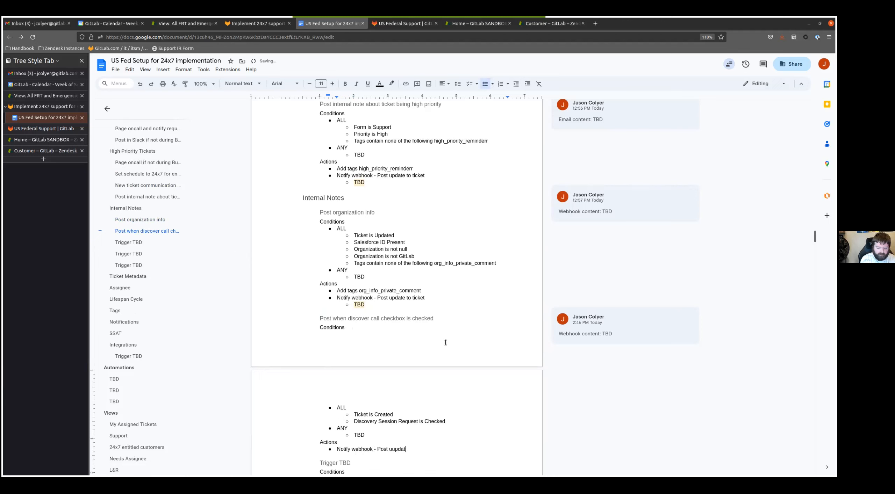
pyautogui.press('Return')
pyautogui.press('Tab')
pyautogui.write('TBD')
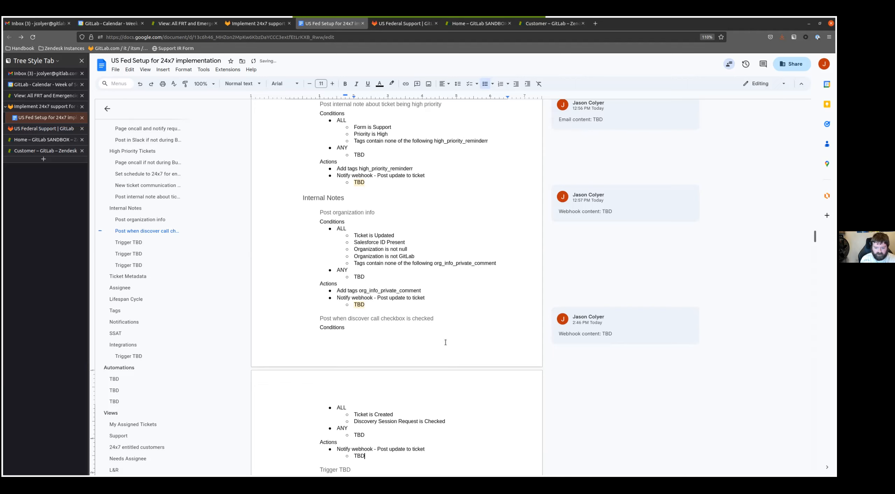
# - Attach the comment "Webhook content: TBD" to the nested TBD under the discover call trigger's webhook action
pyautogui.hotkey('shift', 'Left')
pyautogui.hotkey('shift', 'Left')
pyautogui.hotkey('shift', 'Left')
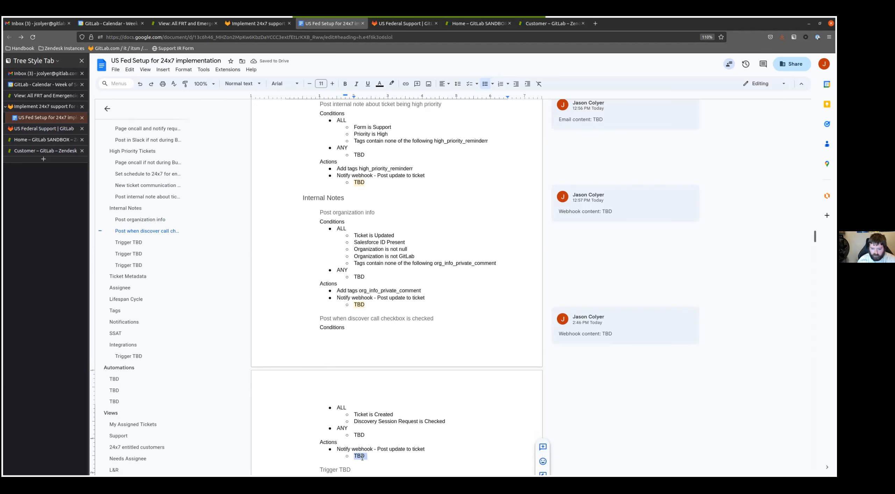
pyautogui.click(541, 448)
pyautogui.write('W')
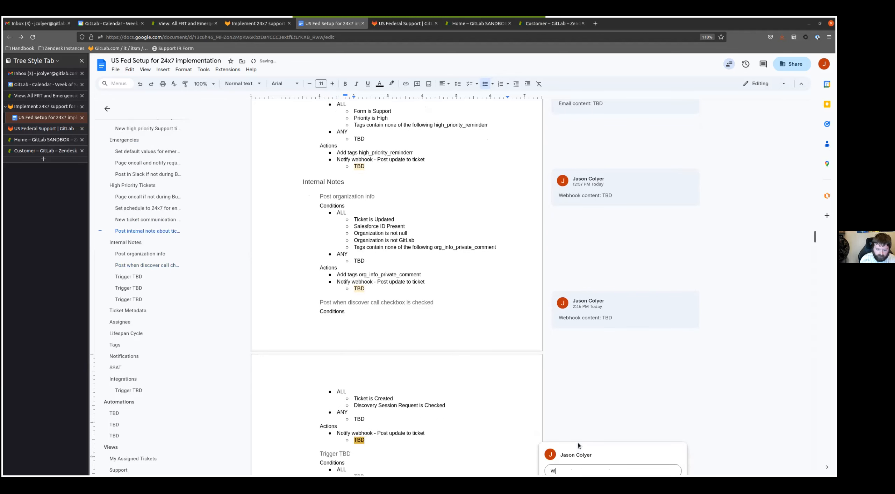
pyautogui.write('ebhook content: TBD')
pyautogui.hotkey('ctrl', 'Return')
# - Rename the first remaining "Trigger TBD" heading under Internal Notes as "Post summary reminder at 10 replies"
pyautogui.scroll(-5, 395, 324)
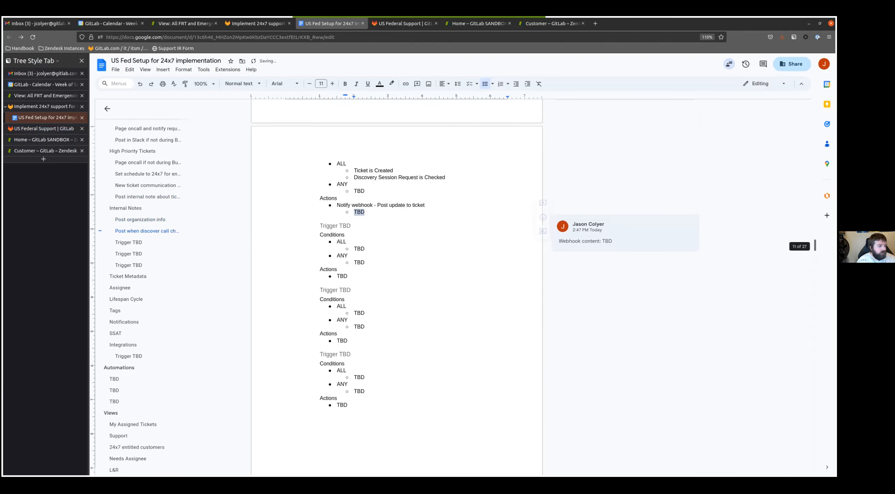
pyautogui.click(328, 226)
pyautogui.press('Home')
pyautogui.hotkey('shift', 'End')
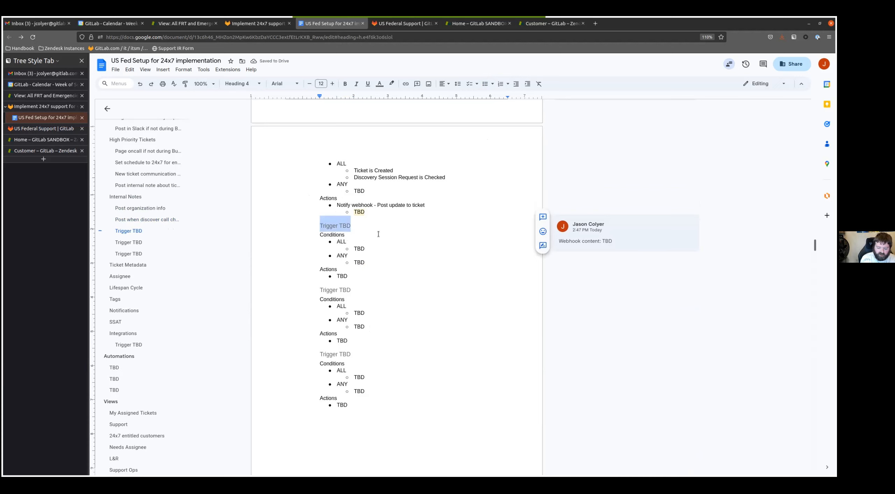
pyautogui.write('Post summary ')
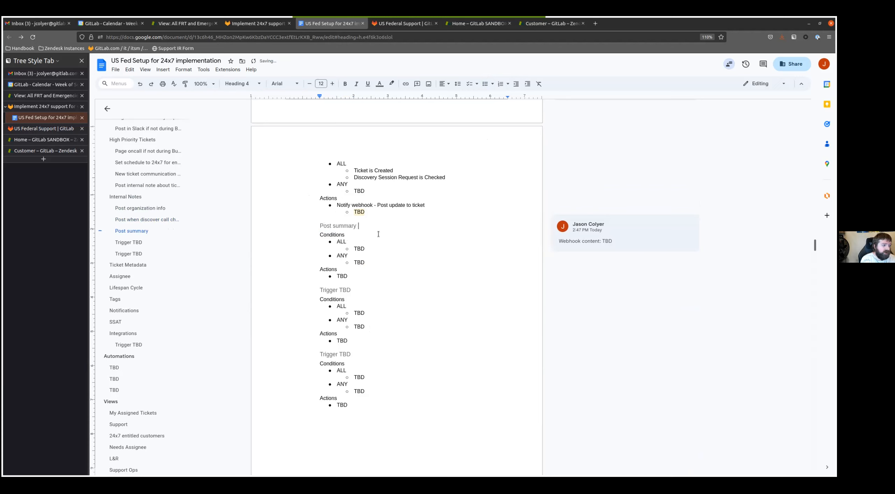
pyautogui.write('reminder at 10 rep')
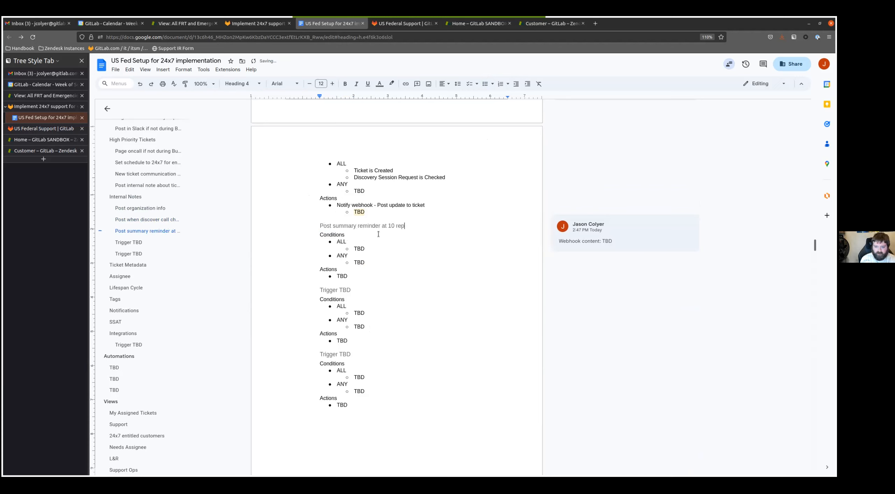
pyautogui.write('lies')
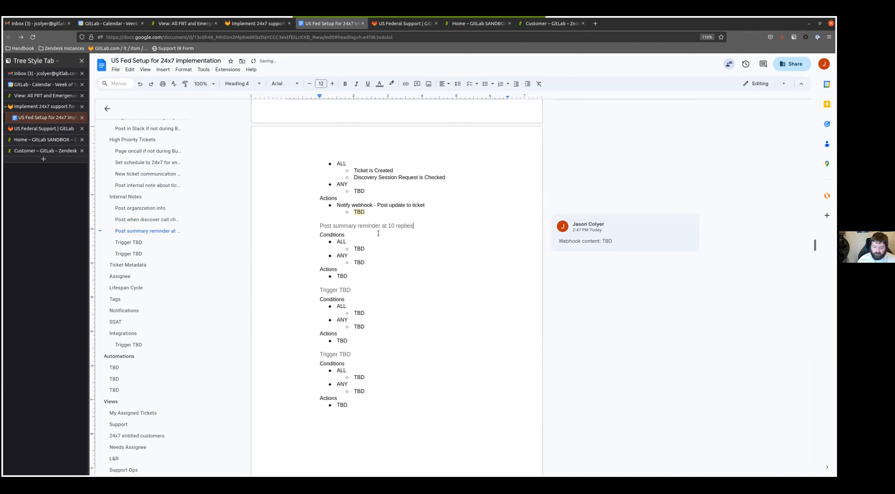
# - Reuse the 10-reply heading text to rename the following "Trigger TBD" as "Post summary reminder at 20 replies"
pyautogui.hotkey('shift', 'Home')
pyautogui.hotkey('ctrl', 'c')
pyautogui.click(339, 293)
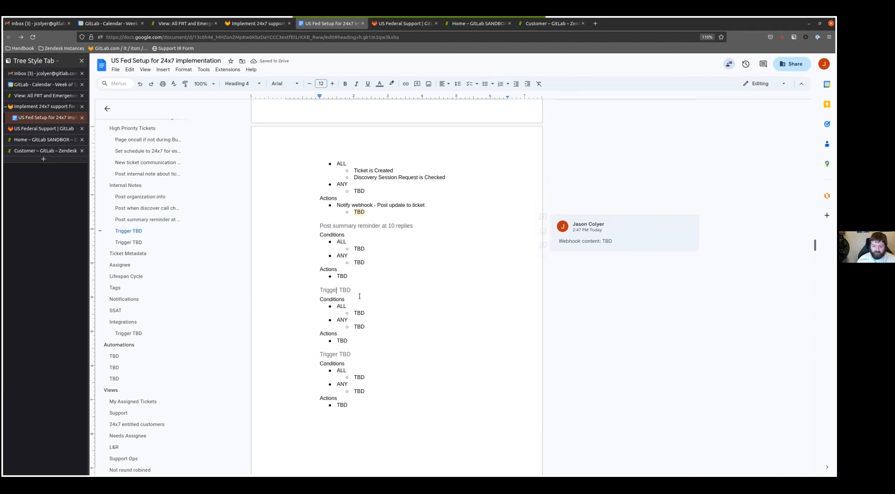
pyautogui.hotkey('shift', 'Home')
pyautogui.hotkey('ctrl', 'v')
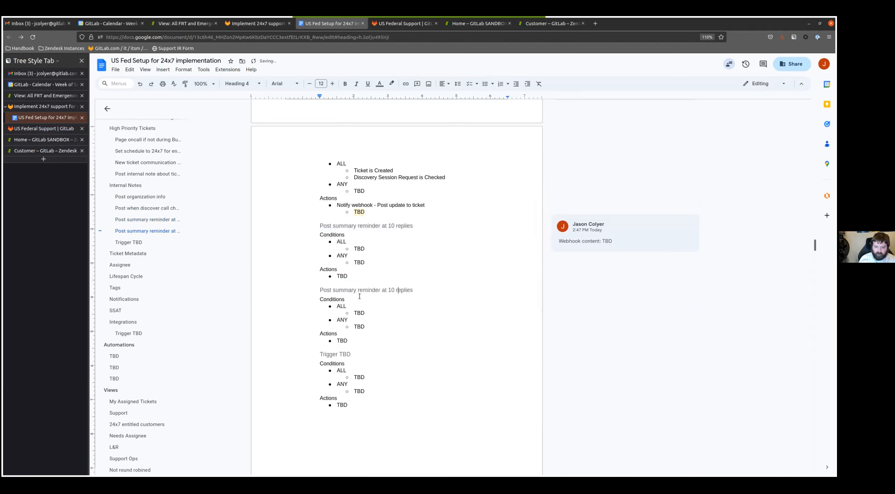
pyautogui.press('BackSpace')
pyautogui.press('BackSpace')
pyautogui.write('20')
# - Rename the last "Trigger TBD" heading in Internal Notes as "Post summary reminder at 30 replies"
pyautogui.click(369, 354)
pyautogui.hotkey('shift', 'Home')
pyautogui.hotkey('ctrl', 'v')
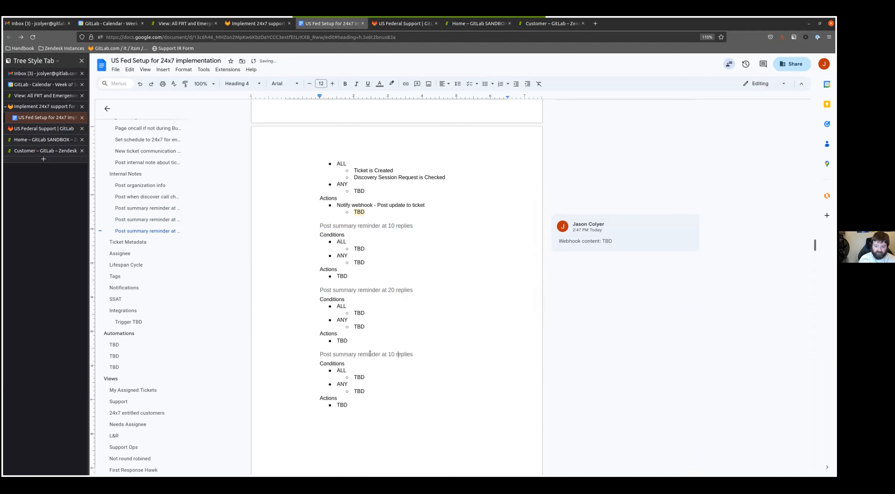
pyautogui.press('BackSpace')
pyautogui.write('3')
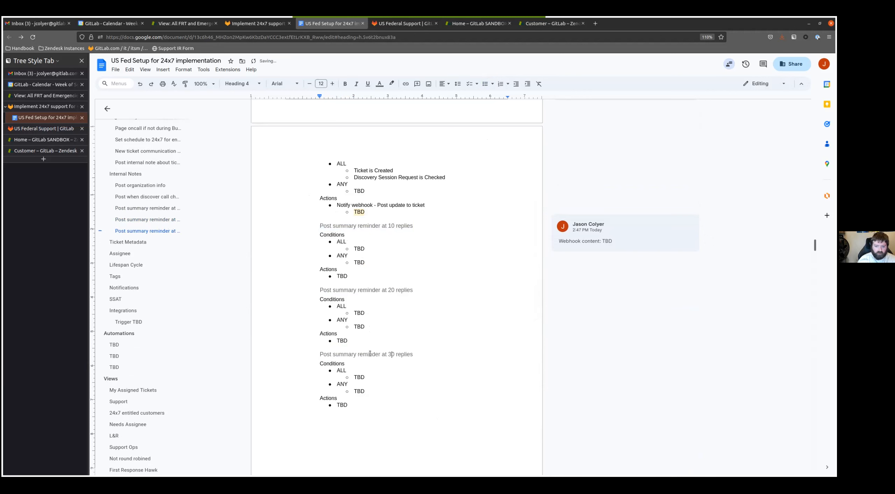
# - Fill the 10-reply trigger's ALL conditions with "Ticket is Updated", "Tags contain none of the following agent_reminder_10" and "Current user is end-user"
pyautogui.doubleClick(360, 248)
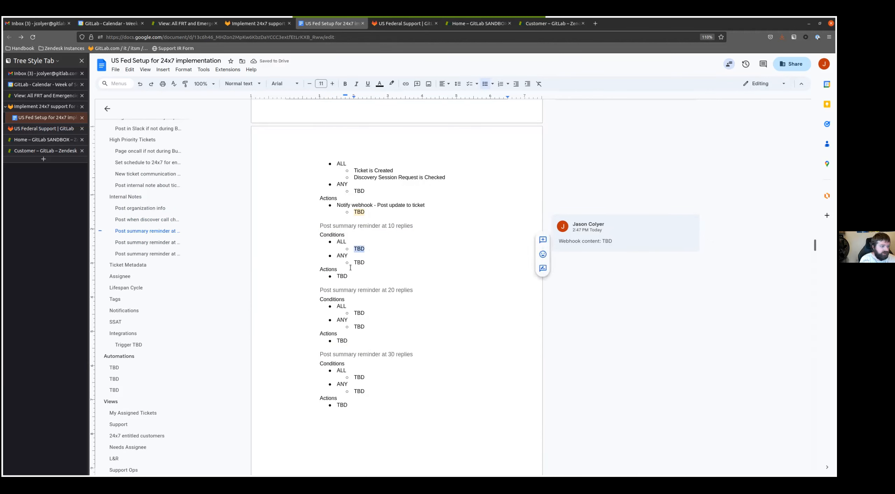
pyautogui.write('Ticket is Updated')
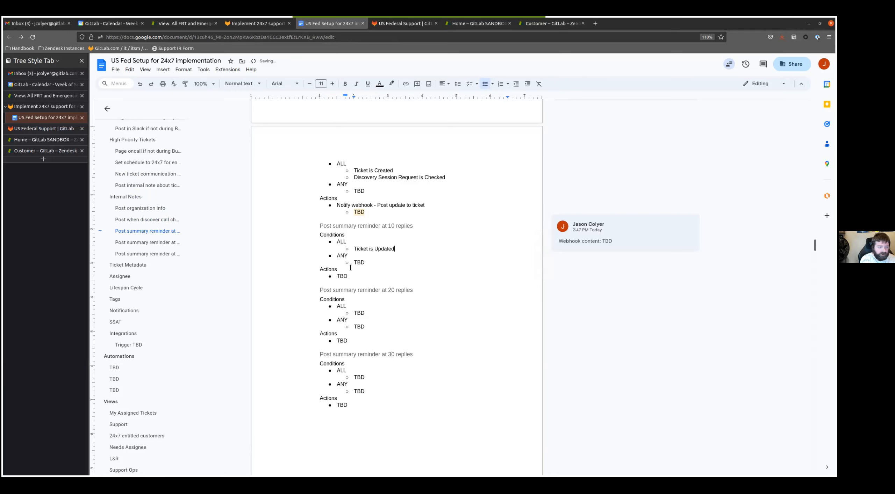
pyautogui.press('Return')
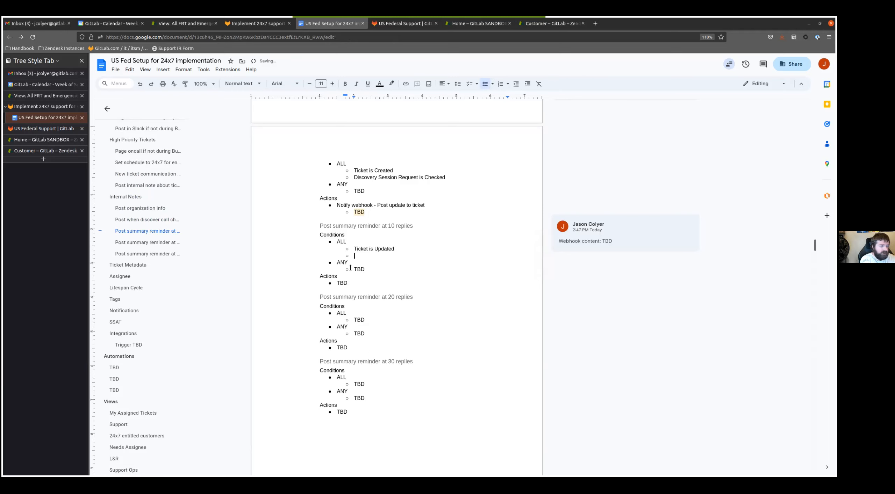
pyautogui.write('Tags contain none of the following')
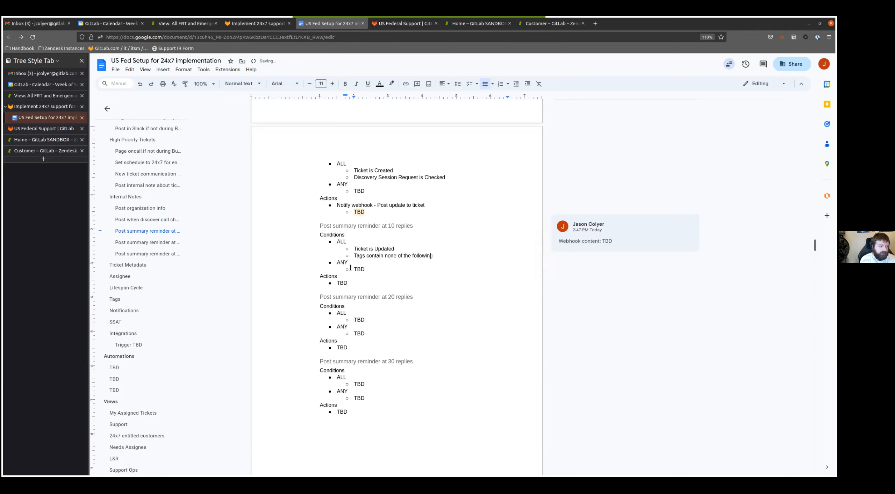
pyautogui.write(' agent_reminder_10')
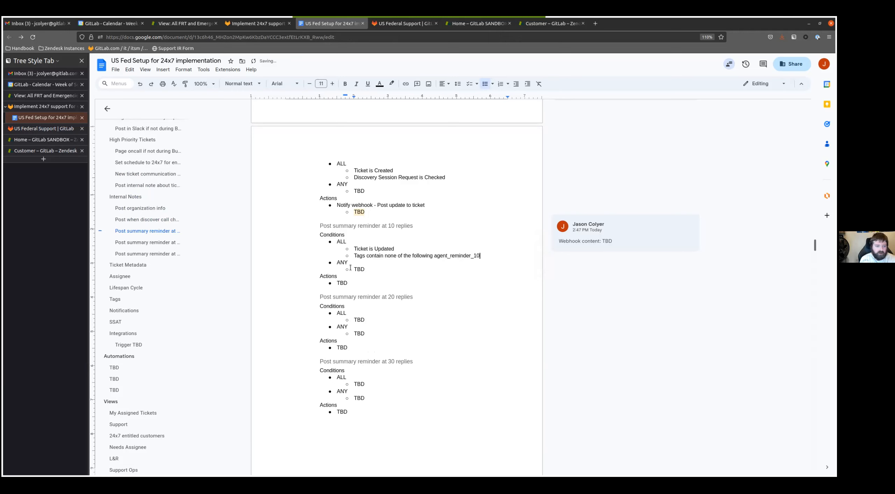
pyautogui.press('Return')
pyautogui.write('\\')
pyautogui.write('Current user is ')
pyautogui.write('end-user')
pyautogui.press('End')
# - Append the ALL conditions "Agent replies greater than 10", "Agent replies less than 15" and "Status less than Solved" to the 10-reply trigger
pyautogui.press('Return')
pyautogui.write('\\')
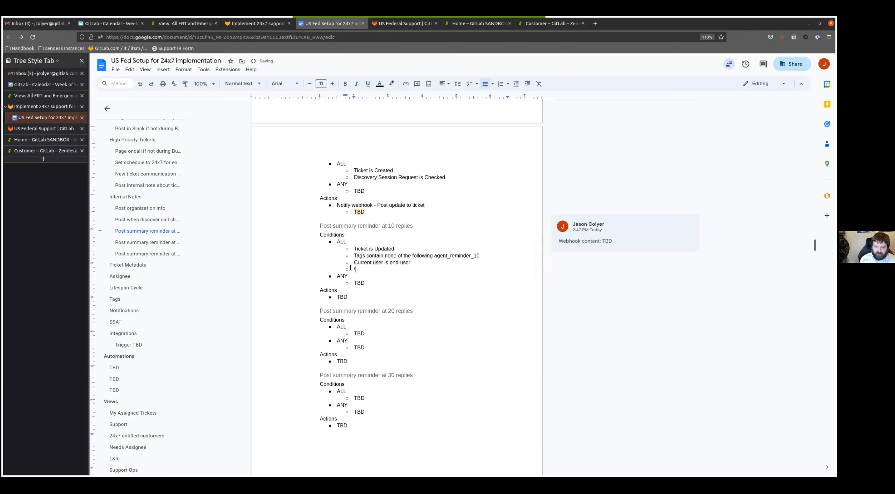
pyautogui.press('BackSpace')
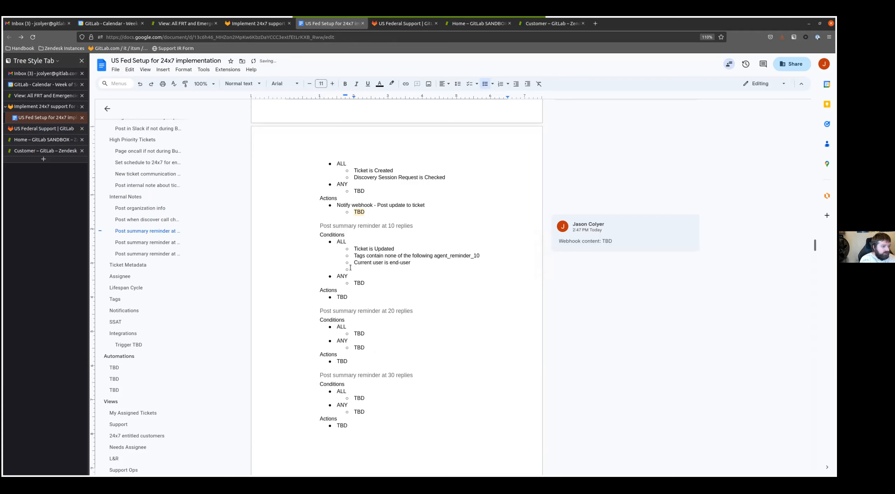
pyautogui.write('Agent r')
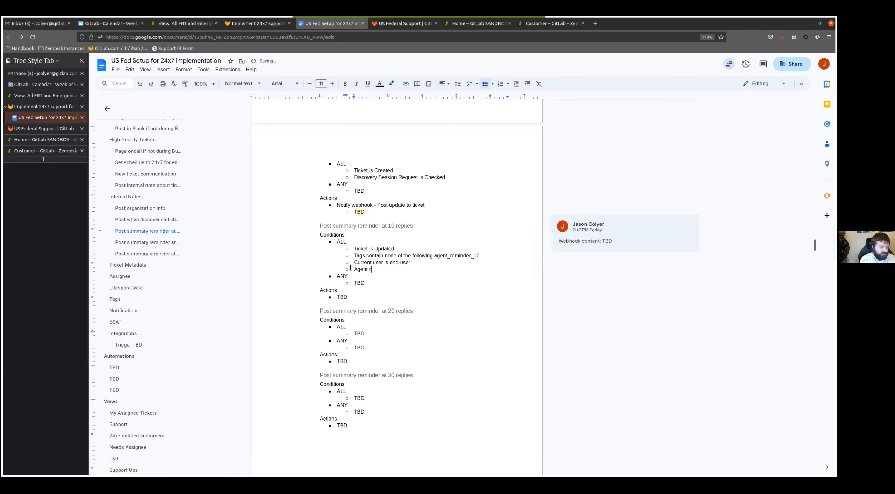
pyautogui.write('eplies greater than 10')
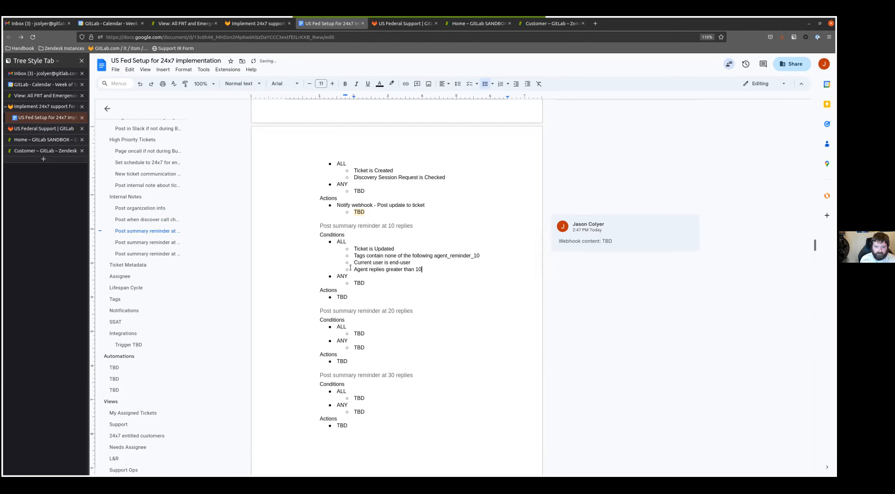
pyautogui.press('Return')
pyautogui.write('Agent r')
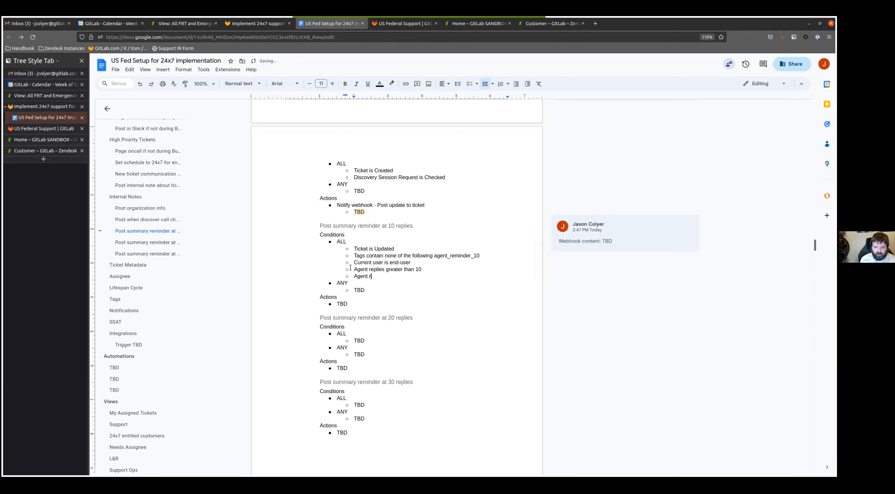
pyautogui.write('eplies less than ')
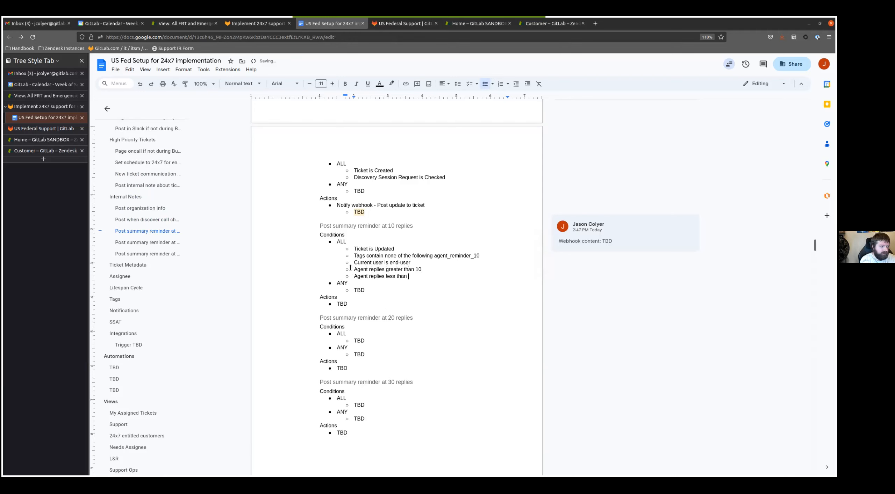
pyautogui.write('15')
pyautogui.press('Return')
pyautogui.write('St')
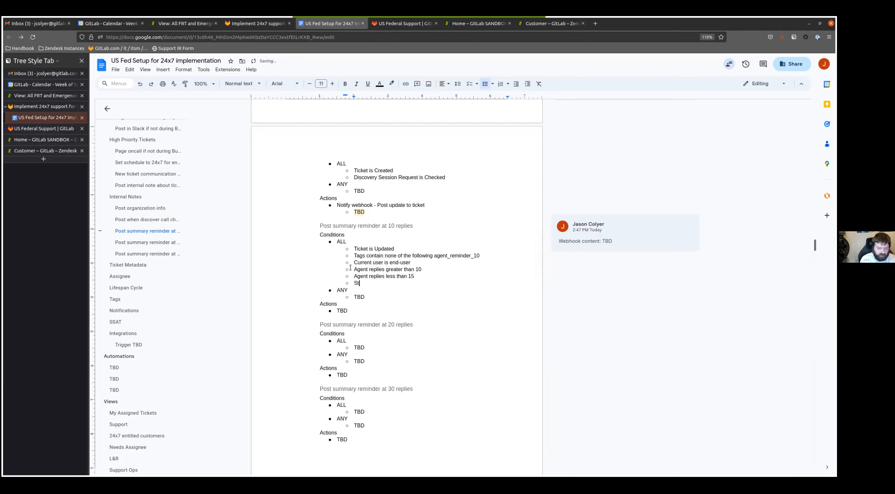
pyautogui.write('atus is')
pyautogui.press('BackSpace')
pyautogui.press('BackSpace')
pyautogui.press('BackSpace')
pyautogui.write('less than Solved')
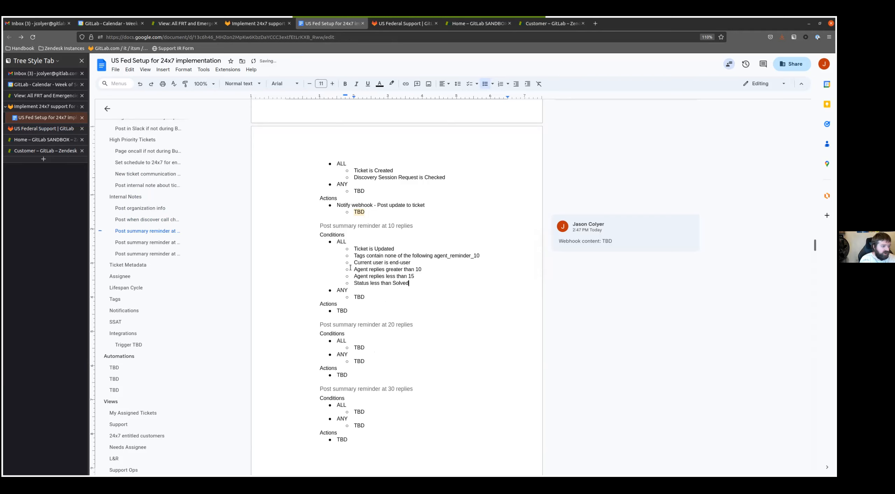
# - Replace the 10-reply trigger's TBD action with "Add tags agent_reminder_10"
pyautogui.press('Down')
pyautogui.press('Down')
pyautogui.press('Down')
pyautogui.hotkey('ctrl', 'BackSpace')
pyautogui.write('Add tags ')
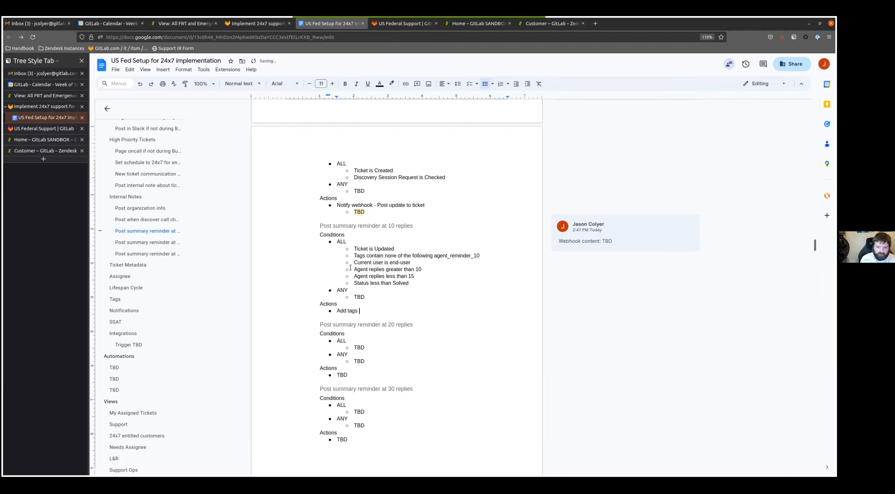
pyautogui.write('agent_reminder_10')
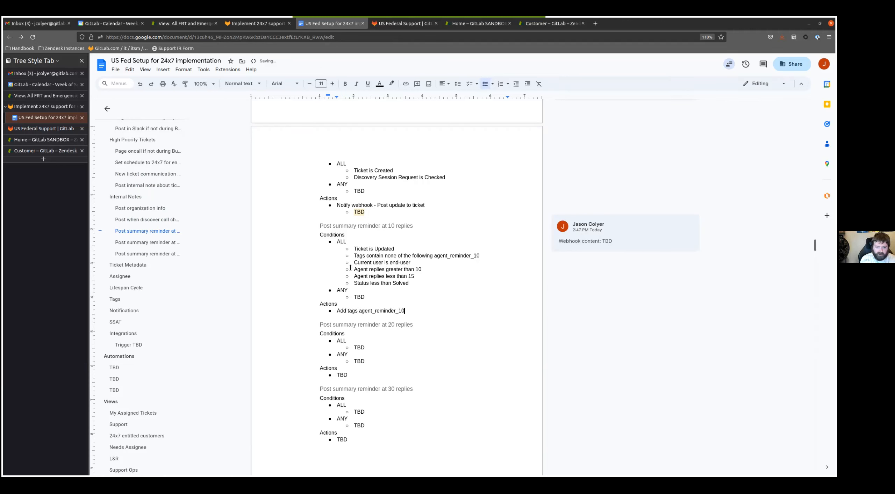
# - Add the action "Notify webhook - Post update to ticket" with a nested "TBD" bullet to the 10-reply trigger
pyautogui.press('Return')
pyautogui.write('Notify ')
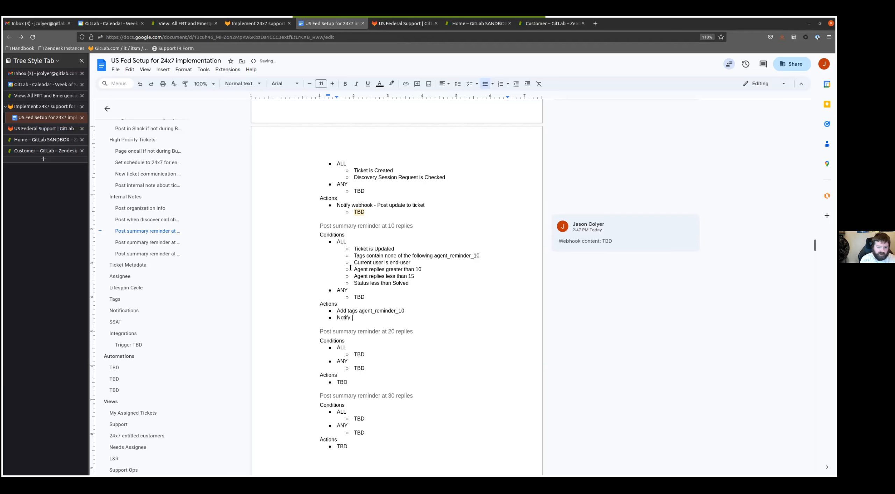
pyautogui.write('webhook - Post update to ')
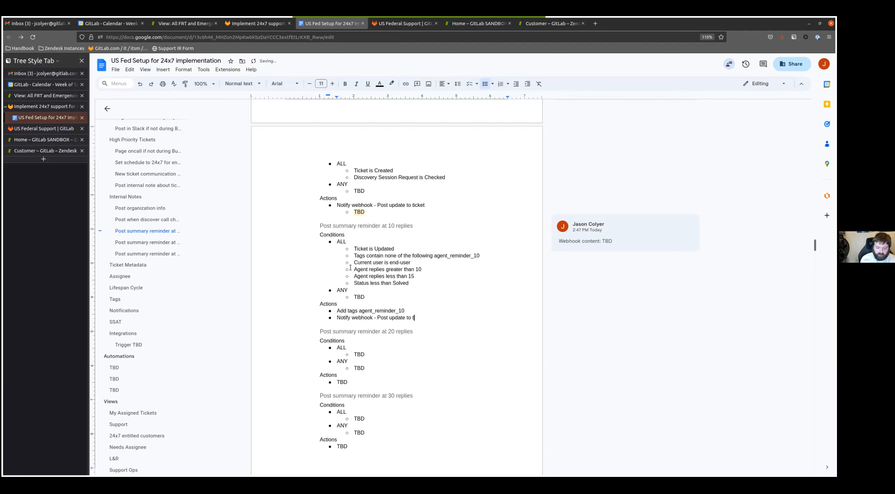
pyautogui.write('ticket')
pyautogui.press('Return')
pyautogui.press('Tab')
pyautogui.write('TBD')
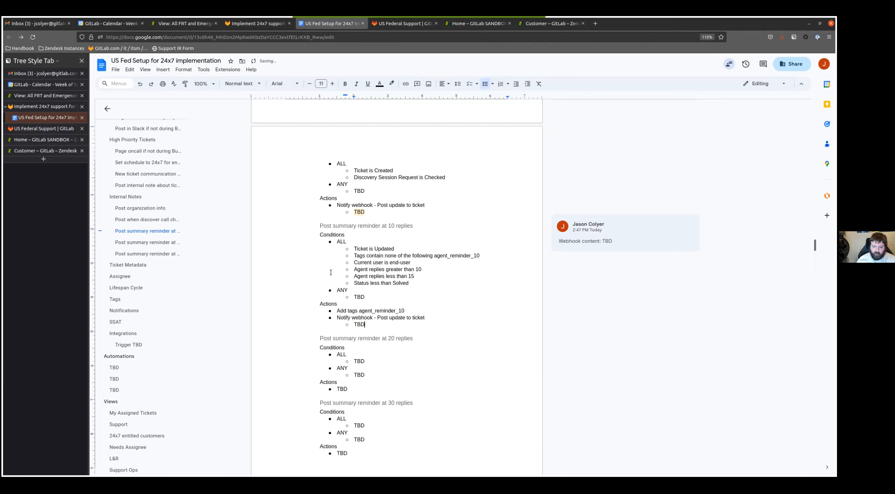
# - Replace the 20-reply trigger's placeholder conditions and actions with a copy of those from the 10-reply trigger
pyautogui.scroll(-3, 390, 198)
pyautogui.moveTo(370, 217); pyautogui.dragTo(337, 135)
pyautogui.hotkey('ctrl', 'c')
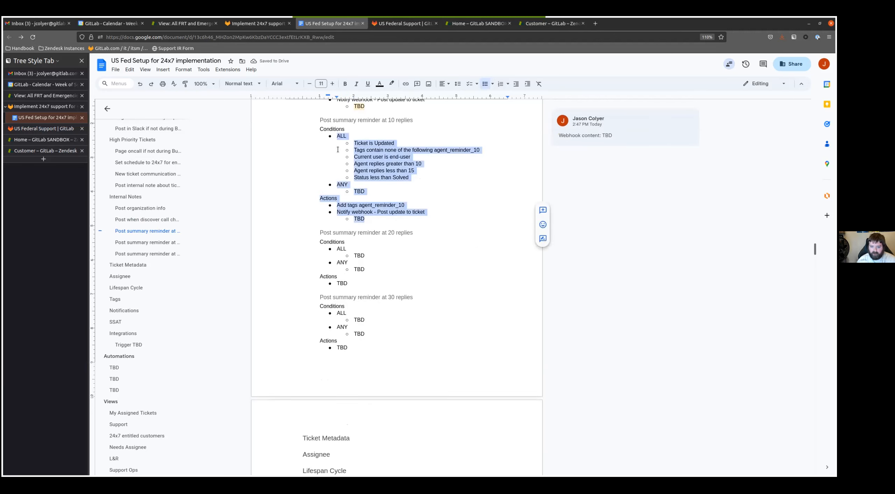
pyautogui.moveTo(358, 291); pyautogui.dragTo(333, 249)
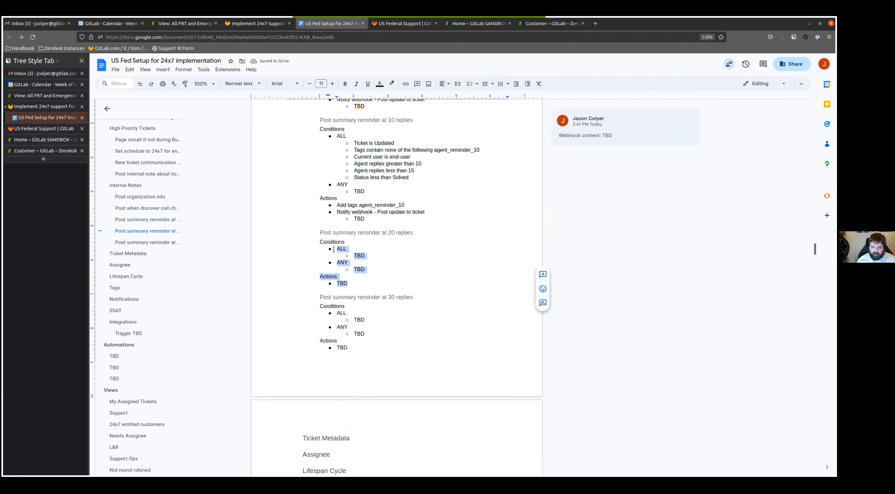
pyautogui.hotkey('ctrl', 'v')
# - Adapt the 20-reply trigger: use tag agent_reminder_20 in its condition and action, with agent replies greater than 20 and less than 25
pyautogui.click(477, 262)
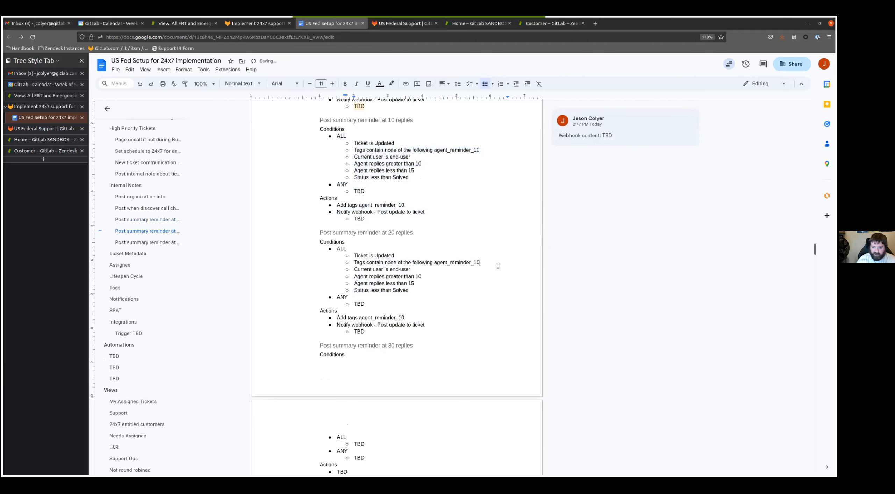
pyautogui.press('BackSpace')
pyautogui.write('2')
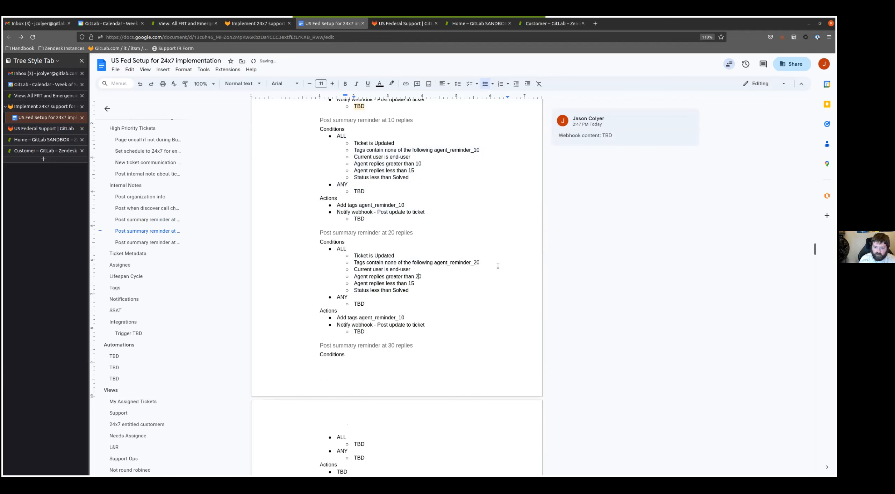
pyautogui.press('BackSpace')
pyautogui.write('2')
pyautogui.press('Down')
pyautogui.press('Down')
pyautogui.press('Left')
# - Replace the 30-reply trigger's placeholder conditions and actions with the copied 10-reply block
pyautogui.scroll(-5, 417, 328)
pyautogui.moveTo(352, 296); pyautogui.dragTo(328, 248)
pyautogui.hotkey('ctrl', 'v')
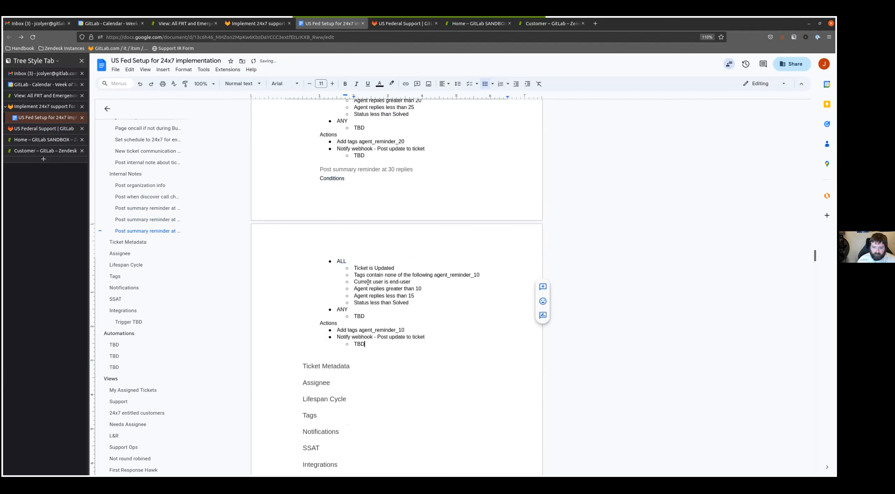
# - Adapt the 30-reply trigger: use tag agent_reminder_30 in its condition and action, with agent replies greater than 30 and less than 35
pyautogui.click(479, 275)
pyautogui.press('BackSpace')
pyautogui.write('3')
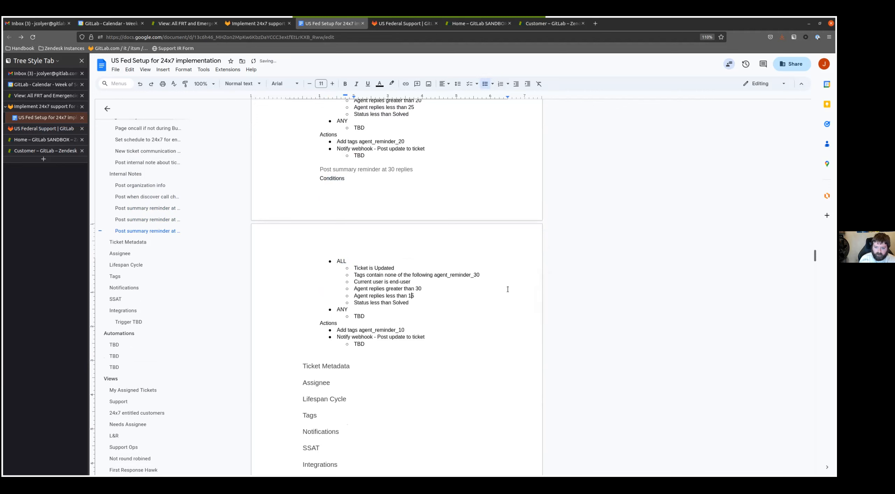
pyautogui.press('Down')
pyautogui.press('Down')
pyautogui.press('Down')
pyautogui.press('End')
# - Copy the existing "Webhook content: TBD" comment text and add it as a comment on the 10-reply trigger's webhook TBD bullet
pyautogui.scroll(5, 391, 315)
pyautogui.click(588, 172)
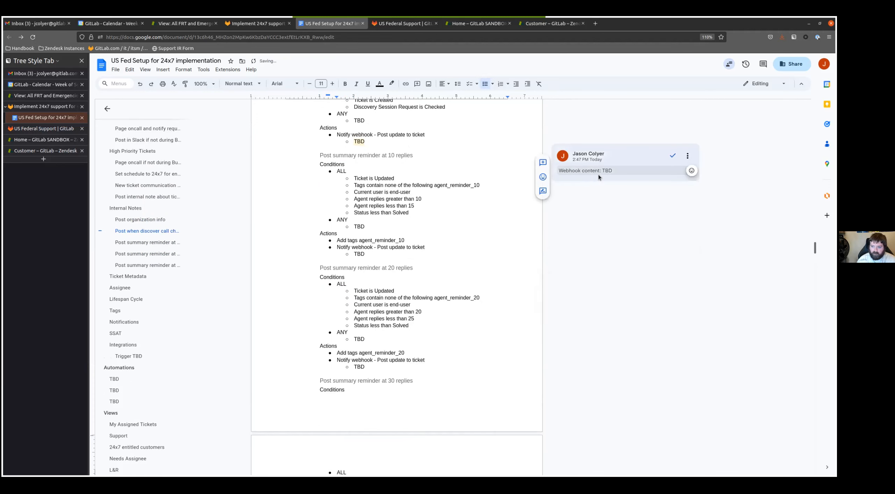
pyautogui.click(359, 339)
pyautogui.doubleClick(358, 339)
pyautogui.doubleClick(359, 367)
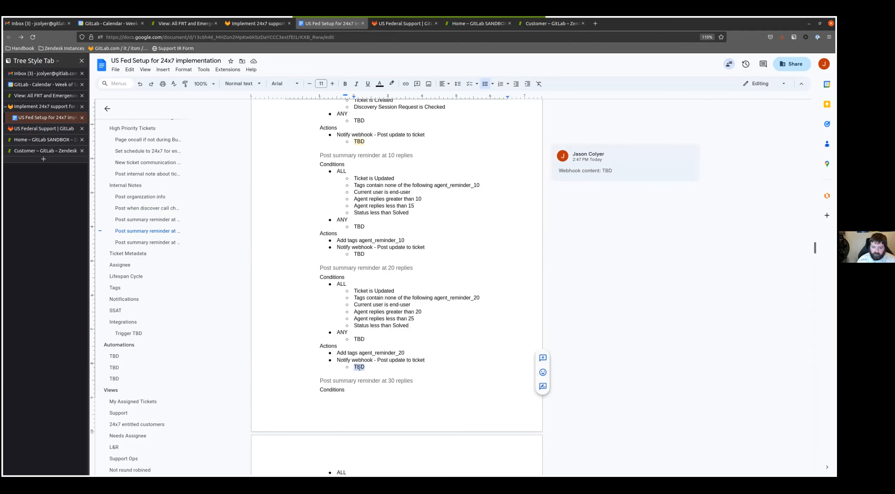
pyautogui.doubleClick(359, 254)
pyautogui.click(542, 244)
pyautogui.write('Webhook content: TBD')
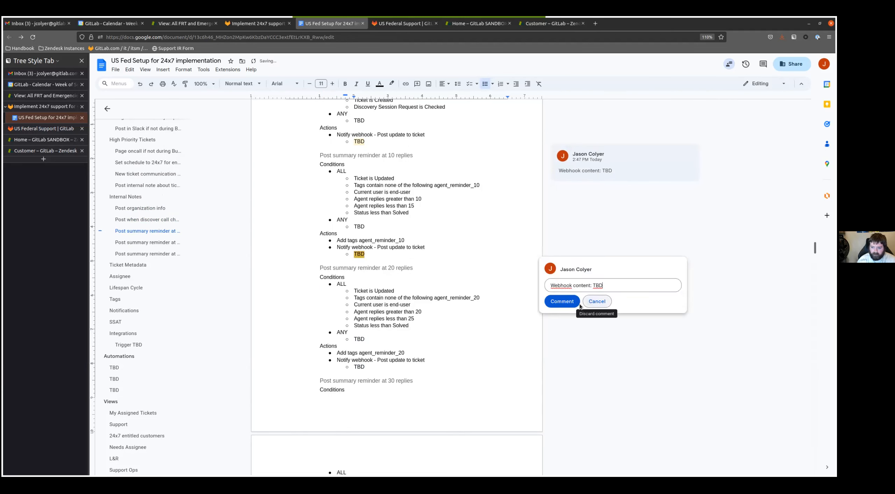
pyautogui.click(577, 304)
# - Add the comment "Webhook content: TBD" to the TBD bullet under the 20-reply trigger's webhook action
pyautogui.doubleClick(359, 367)
pyautogui.click(542, 357)
pyautogui.write('Webhook content: TBD')
pyautogui.click(563, 414)
# - Add the comment "Webhook content: TBD" to the TBD bullet under ANY in the 30-reply trigger
pyautogui.scroll(-5, 357, 353)
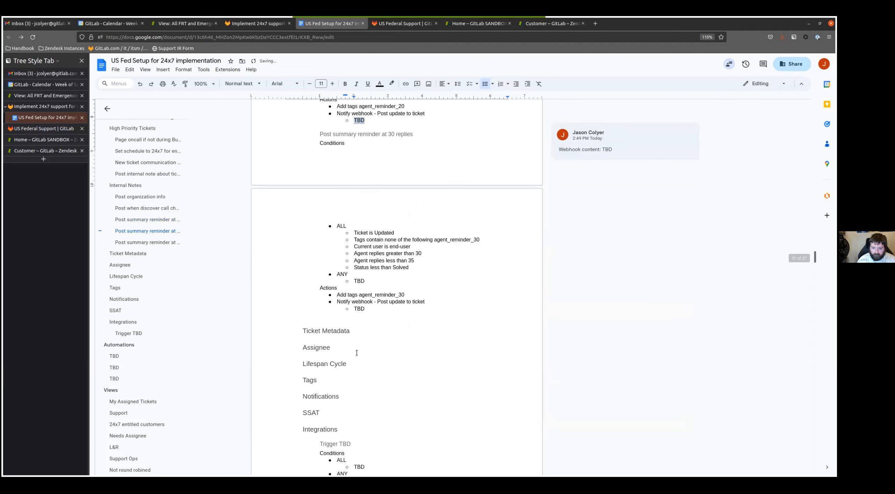
pyautogui.doubleClick(359, 281)
pyautogui.click(542, 272)
pyautogui.write('Webhook content: TBD')
pyautogui.click(562, 328)
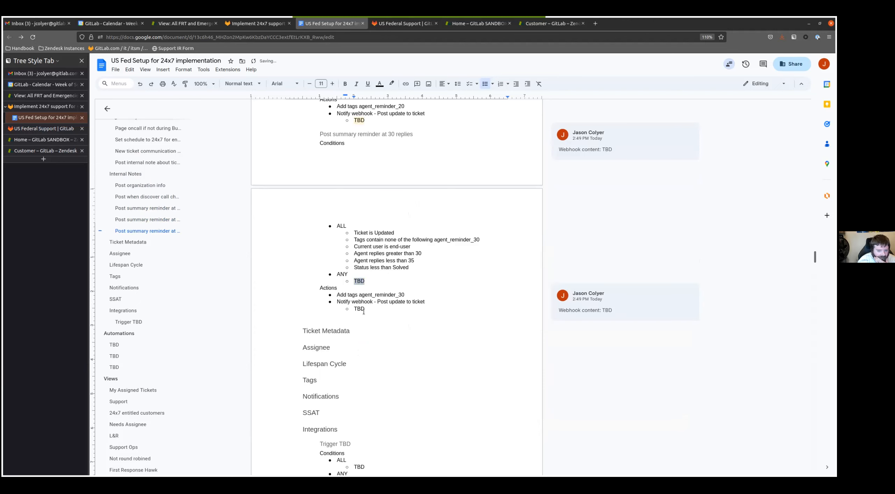
# - Insert a copy of the Integrations section's "Trigger TBD" block below the 30-reply trigger in Internal Notes
pyautogui.scroll(-2, 364, 311)
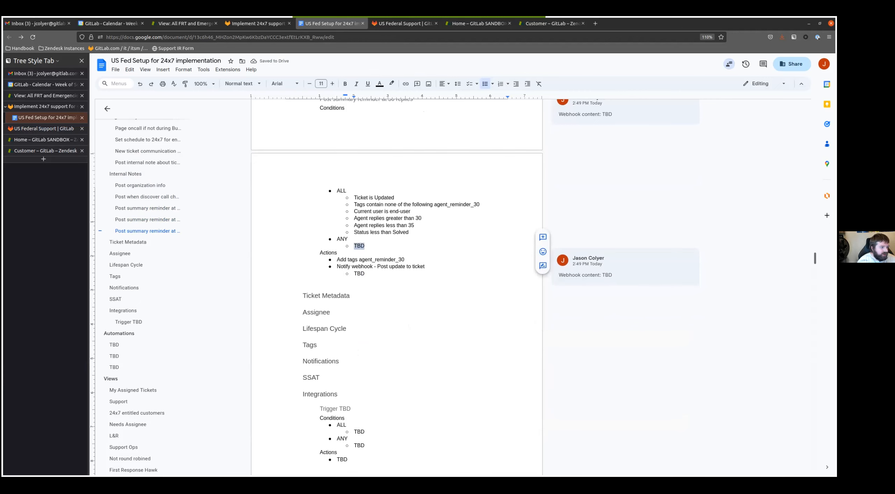
pyautogui.scroll(-3, 364, 342)
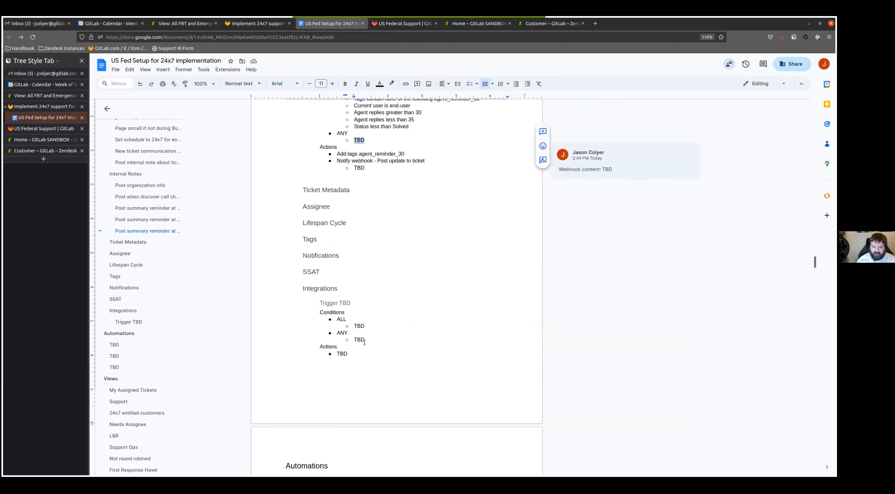
pyautogui.moveTo(348, 357); pyautogui.dragTo(320, 303)
pyautogui.hotkey('ctrl', 'c')
pyautogui.click(390, 170)
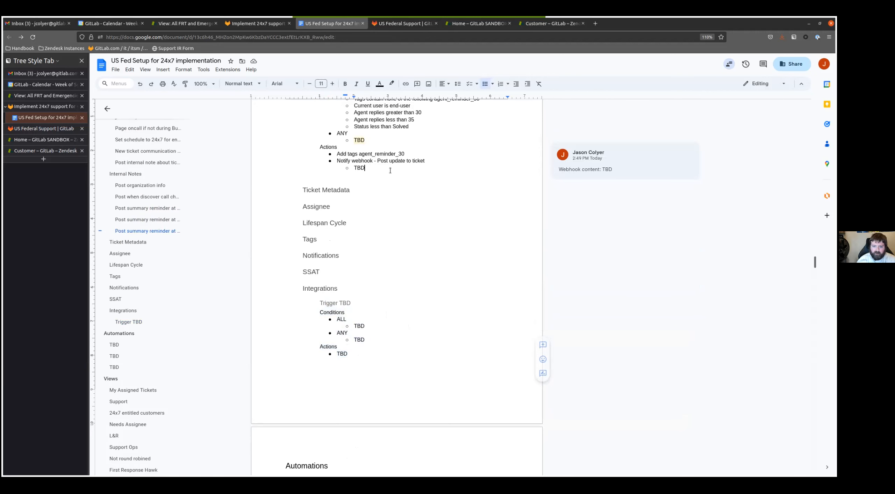
pyautogui.press('Return')
pyautogui.press('Return')
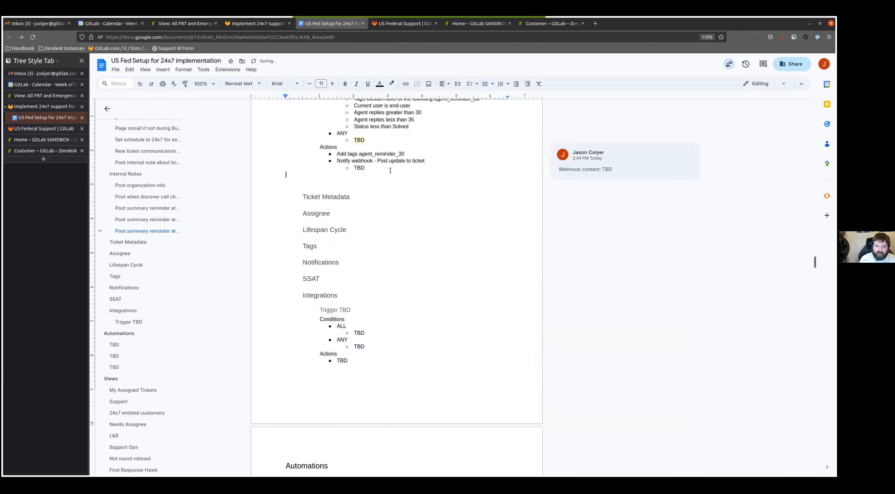
pyautogui.hotkey('ctrl', 'v')
# - Rename the heading of the new Internal Notes trigger block as "Post about organization being expired"
pyautogui.press('Up')
pyautogui.press('Up')
pyautogui.press('Up')
pyautogui.press('Up')
pyautogui.press('Up')
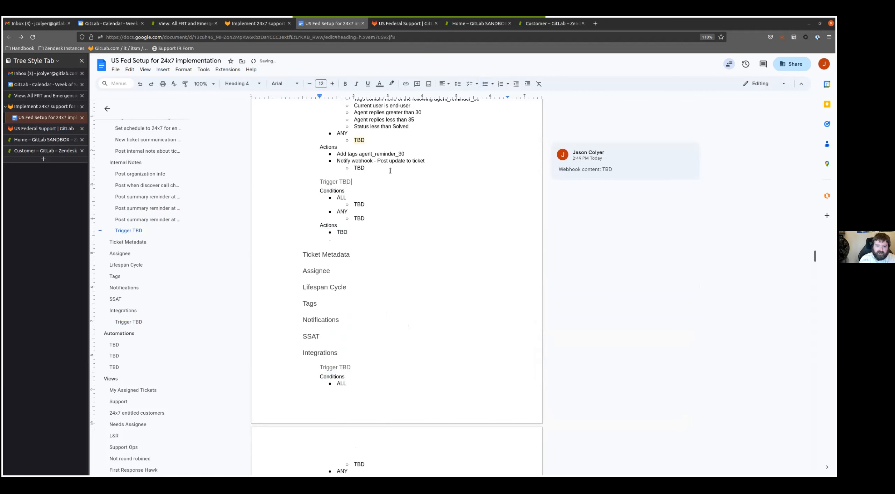
pyautogui.hotkey('shift', 'Home')
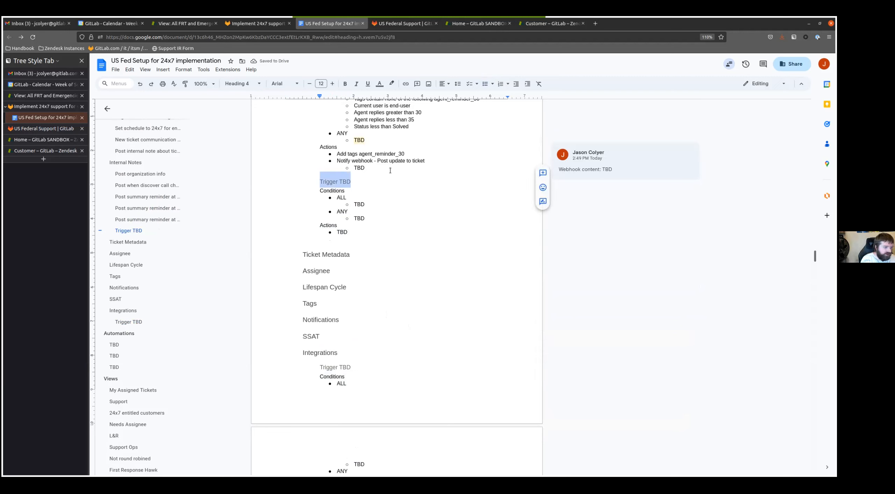
pyautogui.write('Post about ')
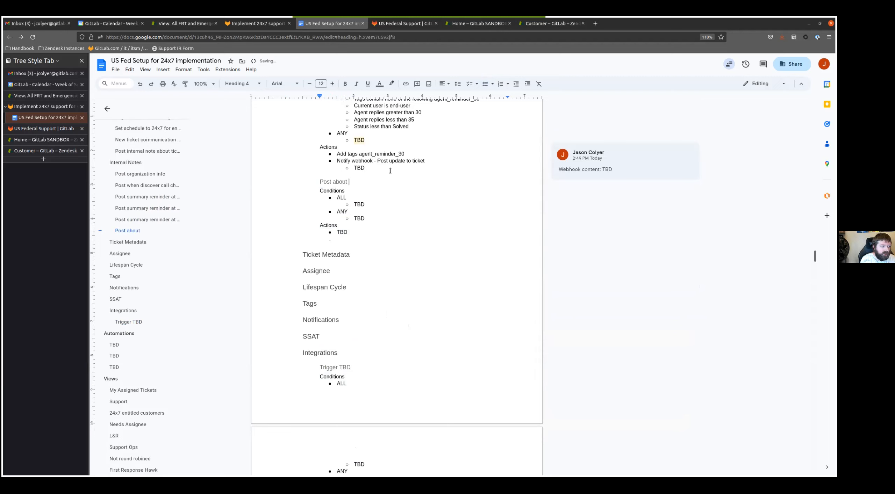
pyautogui.write('organization being ')
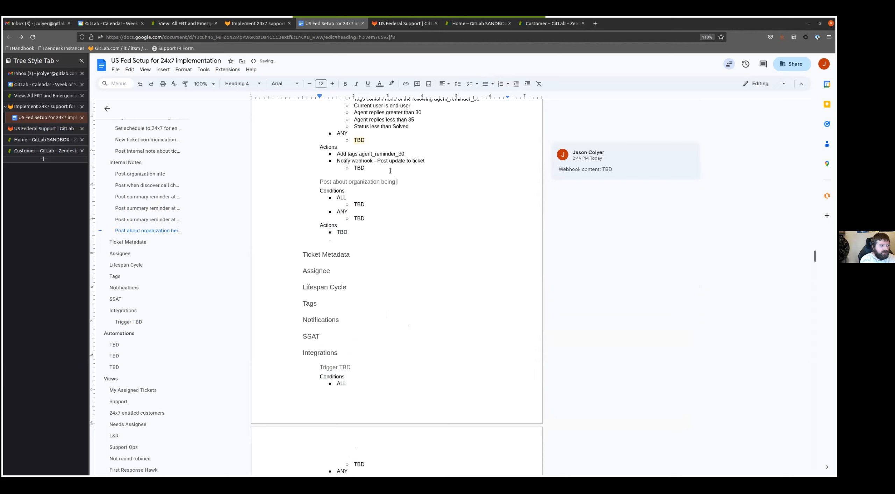
pyautogui.write('expired')
# - Give the expired organization trigger the ALL conditions "Status less than Solved" and "Tags contain at least one of the following expired"
pyautogui.press('Down')
pyautogui.press('Down')
pyautogui.press('BackSpace')
pyautogui.press('BackSpace')
pyautogui.press('BackSpace')
pyautogui.write('Status less than  ')
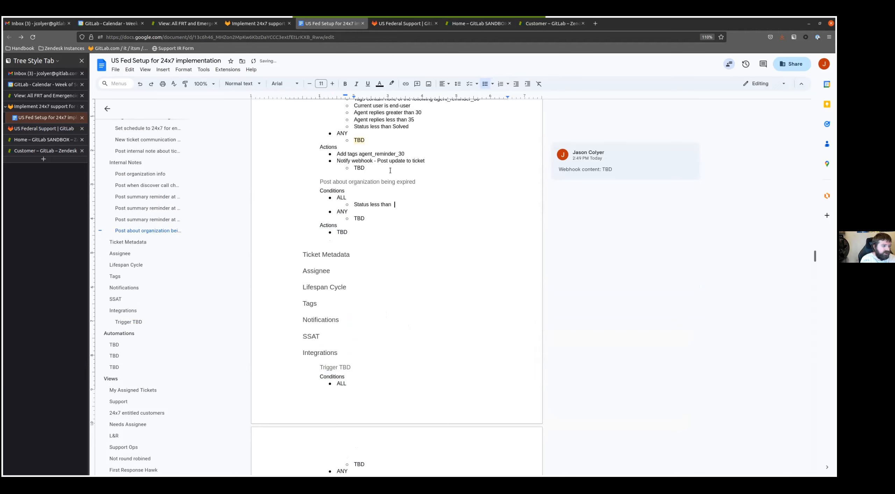
pyautogui.write('Solved')
pyautogui.press('BackSpace')
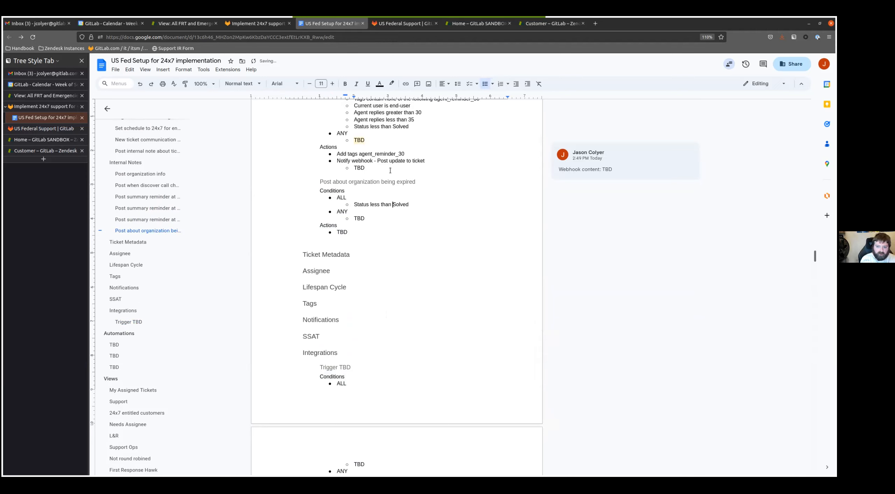
pyautogui.press('Return')
pyautogui.write('Tags contain at least one of t')
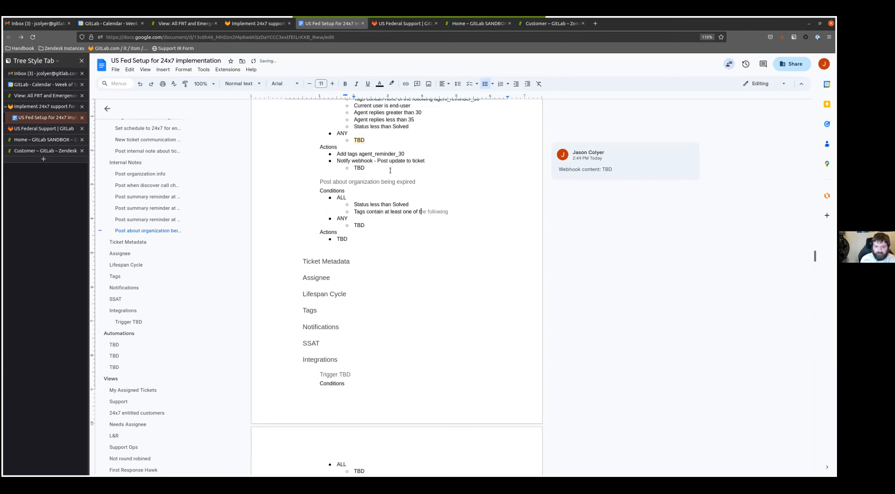
pyautogui.write('he following expired')
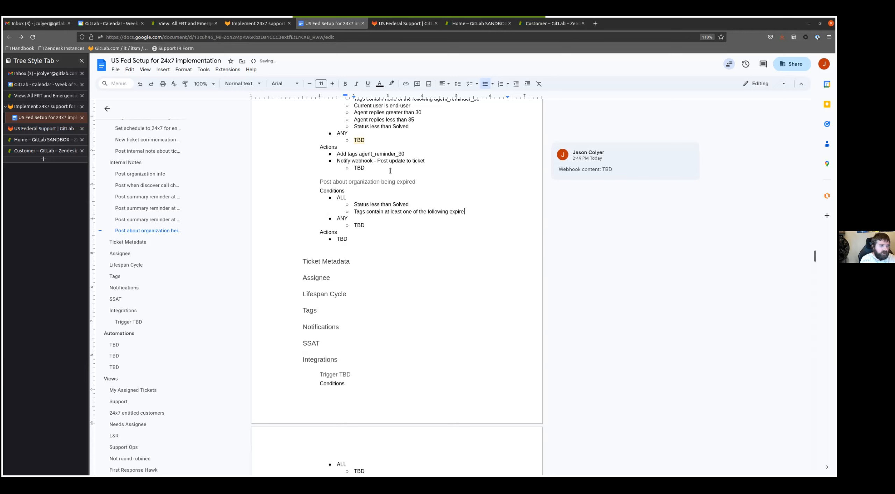
# - Add the ALL condition "Tags contain none of the following starter premium ultimate prospect priority_prospect custom" to the expired organization trigger
pyautogui.press('Return')
pyautogui.write('Tags contains ')
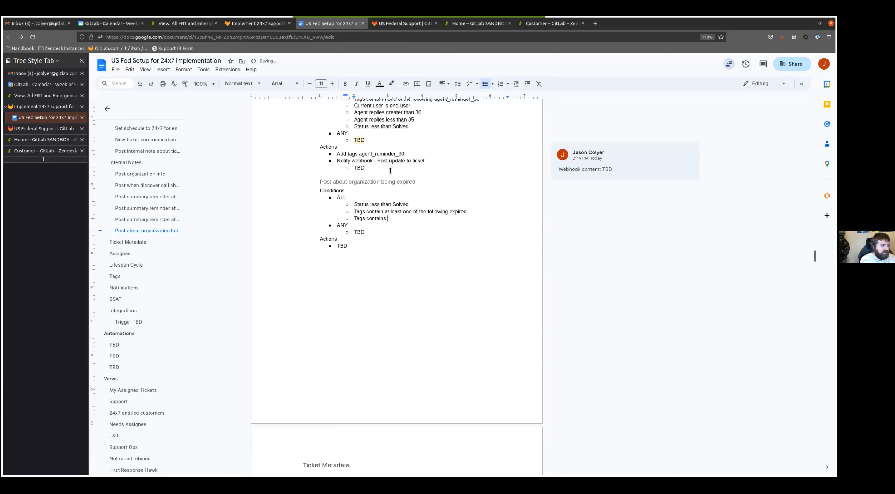
pyautogui.write('none of the following starter premium ultim')
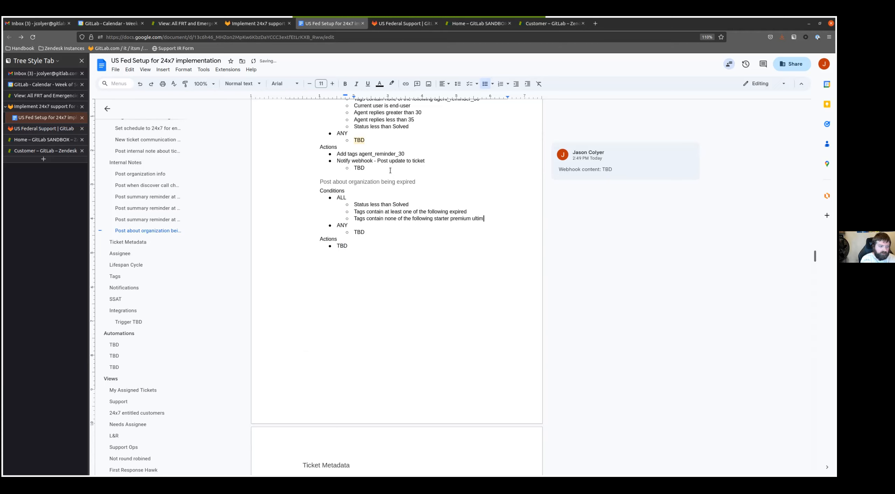
pyautogui.write('ate prospect priori')
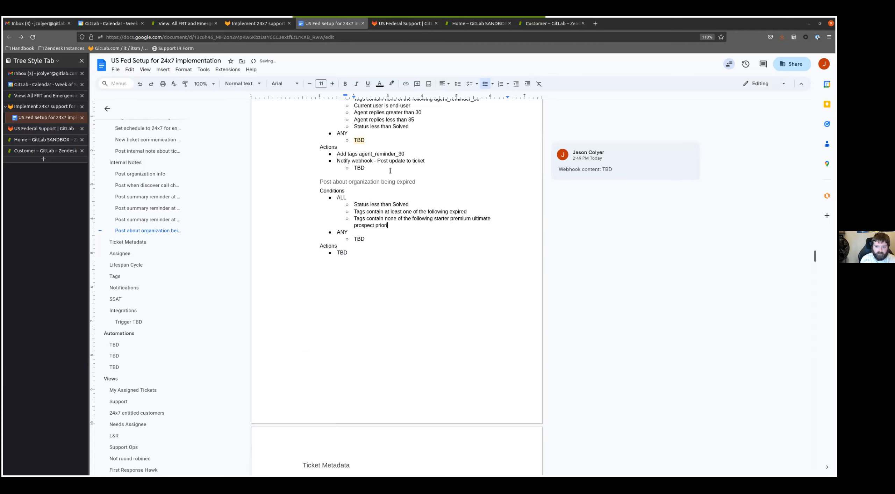
pyautogui.write('ty_prospect custom')
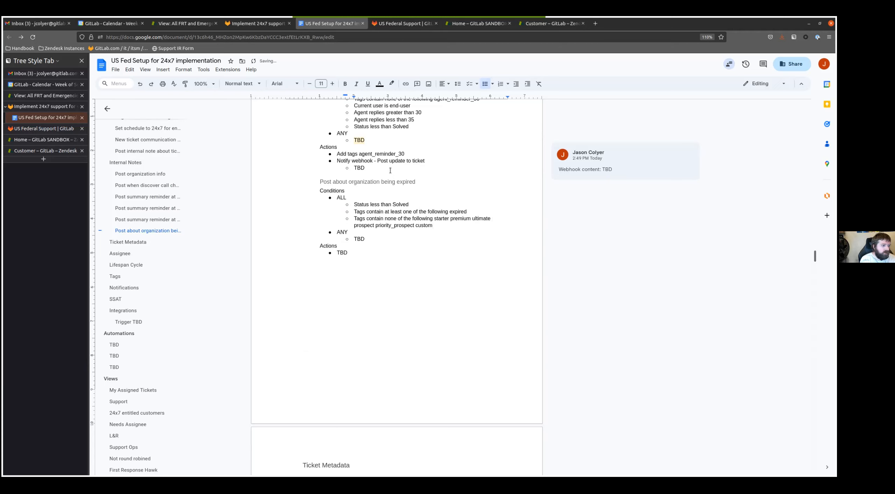
# - Add the ALL condition "Tags contain none of the following autoresponder_expired_support" to the expired organization trigger
pyautogui.press('Return')
pyautogui.write('Tags contain none of the following autoresponder_expired_support')
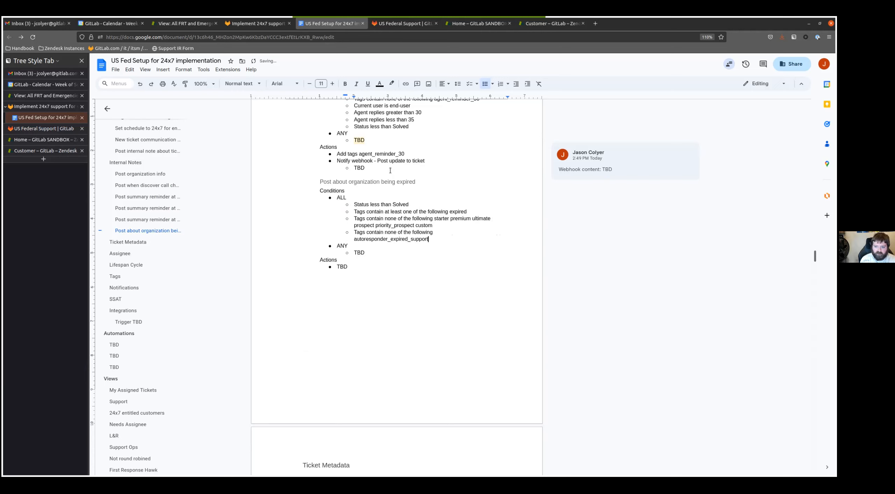
# - Replace the expired organization trigger's placeholder action with "Add tags autoresponder_expired_support", reusing the tag name from its condition
pyautogui.press('Down')
pyautogui.press('Down')
pyautogui.hotkey('ctrl', 'BackSpace')
pyautogui.write('Add tags')
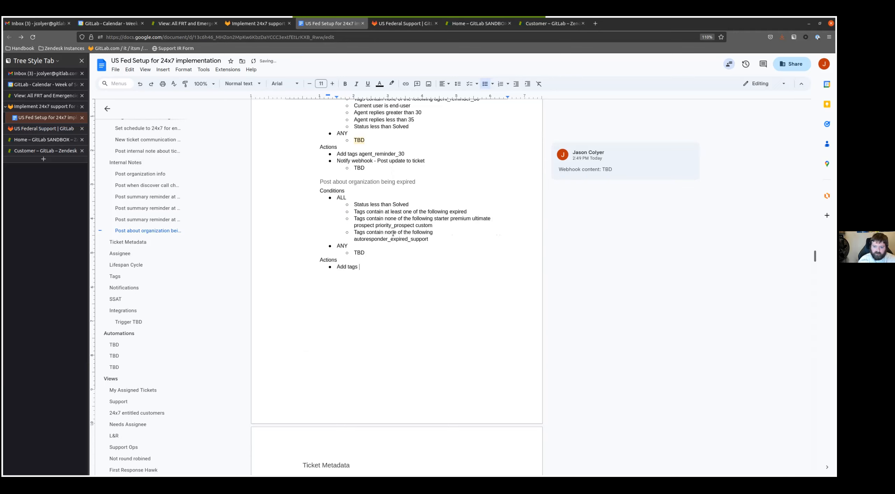
pyautogui.doubleClick(394, 239)
pyautogui.hotkey('ctrl', 'c')
pyautogui.click(367, 267)
pyautogui.hotkey('ctrl', 'v')
pyautogui.press('Return')
# - Add the action "Notify webhook - Post update to ticket" with a nested "TBD" bullet to the expired organization trigger
pyautogui.moveTo(335, 161); pyautogui.dragTo(428, 162)
pyautogui.click(347, 273)
pyautogui.hotkey('ctrl', 'v')
pyautogui.press('Return')
pyautogui.write('TBD')
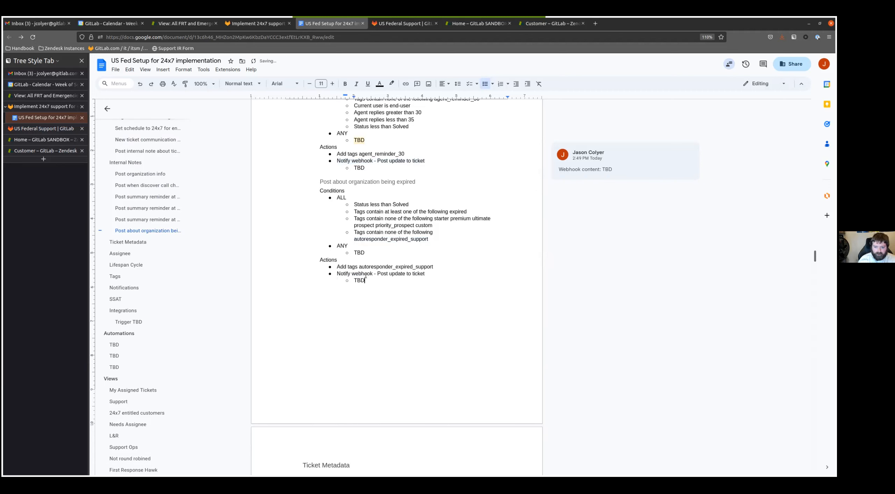
# - Copy the "Webhook content: TBD" comment text and add it as a comment on the expired organization trigger's webhook TBD bullet
pyautogui.click(590, 170)
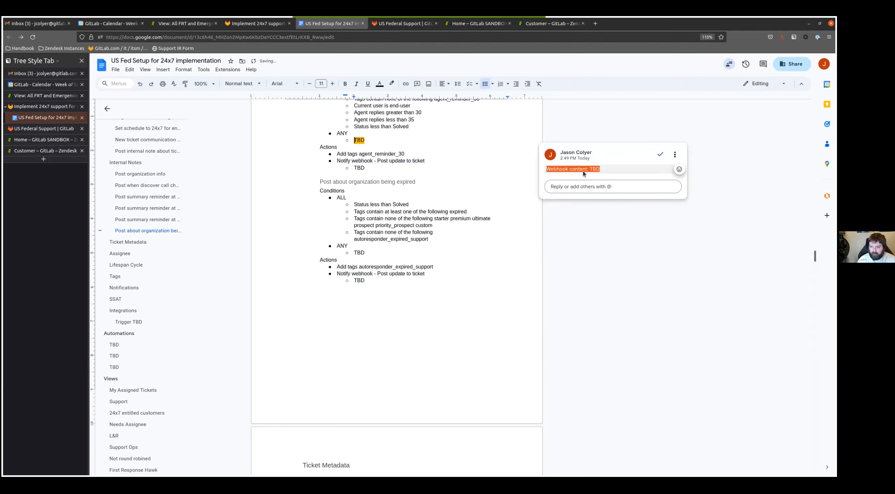
pyautogui.doubleClick(364, 281)
pyautogui.click(358, 284)
pyautogui.doubleClick(358, 281)
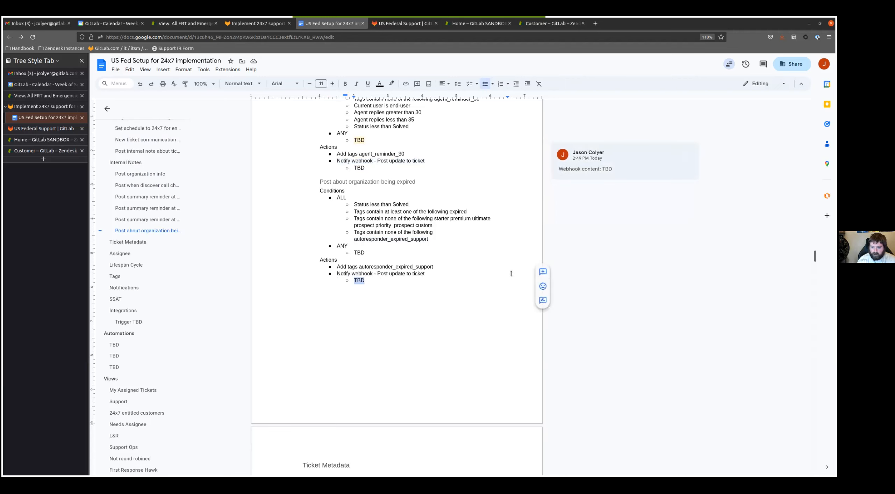
pyautogui.click(548, 274)
pyautogui.hotkey('ctrl', 'v')
pyautogui.hotkey('ctrl', 'Return')
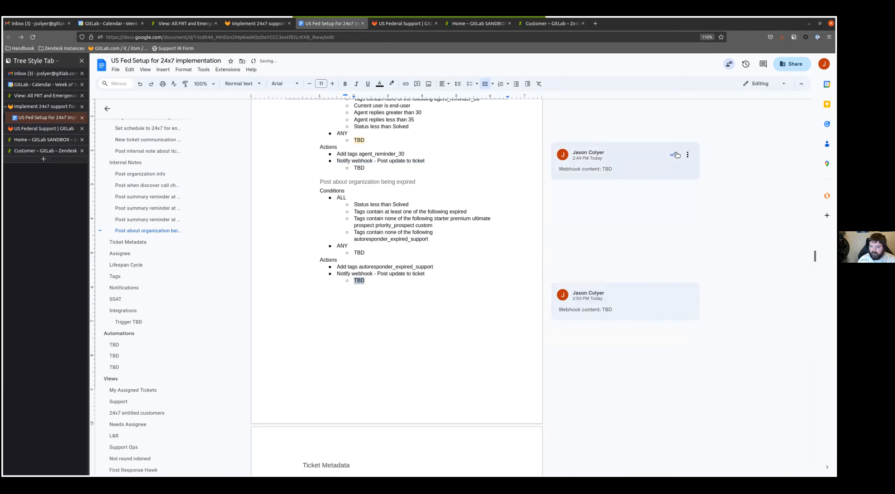
# - Remove the misplaced comment from the 30-reply trigger's ANY bullet and add "Webhook content: TBD" to its webhook TBD bullet instead
pyautogui.doubleClick(359, 167)
pyautogui.click(542, 159)
pyautogui.hotkey('ctrl', 'v')
pyautogui.hotkey('ctrl', 'Return')
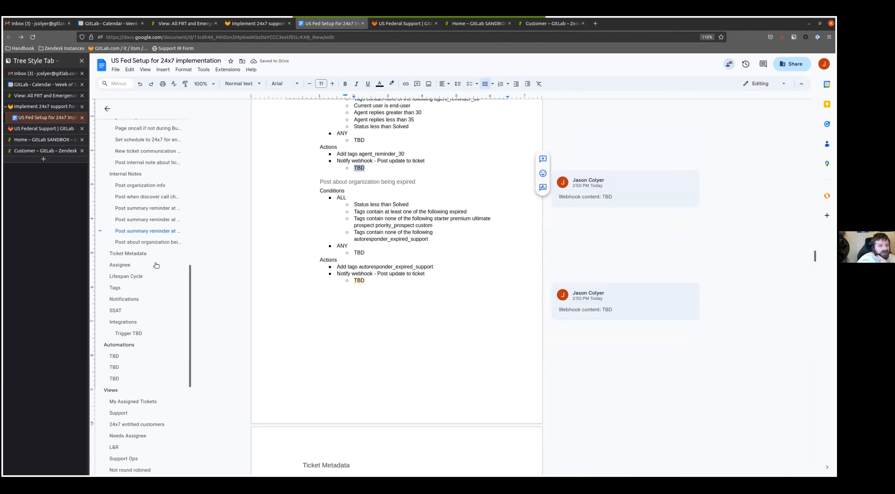
# - Insert a copy of the Integrations section's "Trigger TBD" block under the Ticket Metadata heading
pyautogui.click(143, 242)
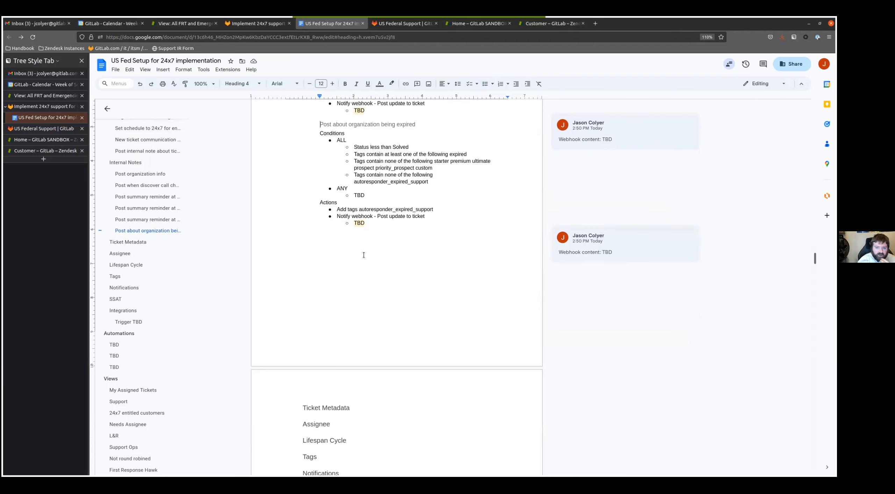
pyautogui.scroll(-5, 319, 280)
pyautogui.click(354, 198)
pyautogui.moveTo(356, 359); pyautogui.dragTo(318, 309)
pyautogui.click(365, 201)
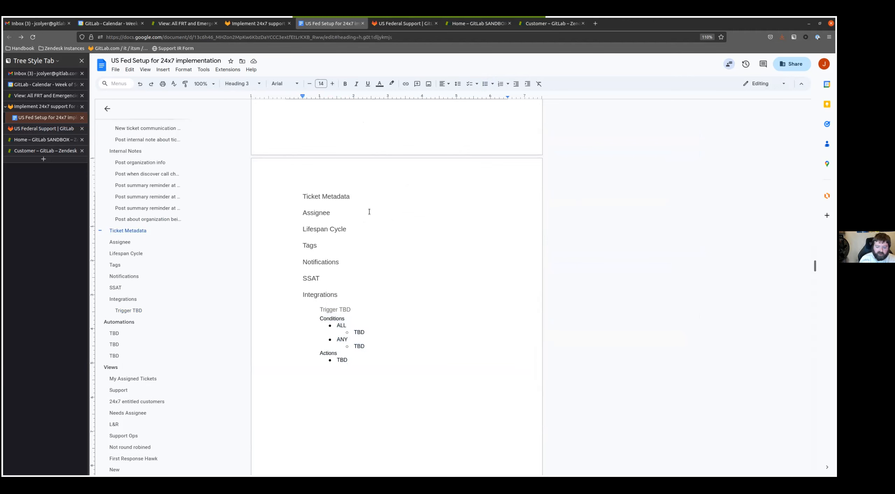
pyautogui.hotkey('ctrl', 'v')
# - Rename the heading of the new Ticket Metadata trigger block as "Set ticket ARR and Plan"
pyautogui.press('Up')
pyautogui.press('End')
pyautogui.hotkey('shift', 'Home')
pyautogui.write('Set ticket ARR and plan')
pyautogui.press('BackSpace')
pyautogui.press('BackSpace')
pyautogui.press('BackSpace')
pyautogui.press('BackSpace')
pyautogui.write('Plan')
# - Replace the TBD placeholder under ALL in the ticket ARR and Plan trigger with "Organization is not null"
pyautogui.press('Down')
pyautogui.press('Down')
pyautogui.press('Down')
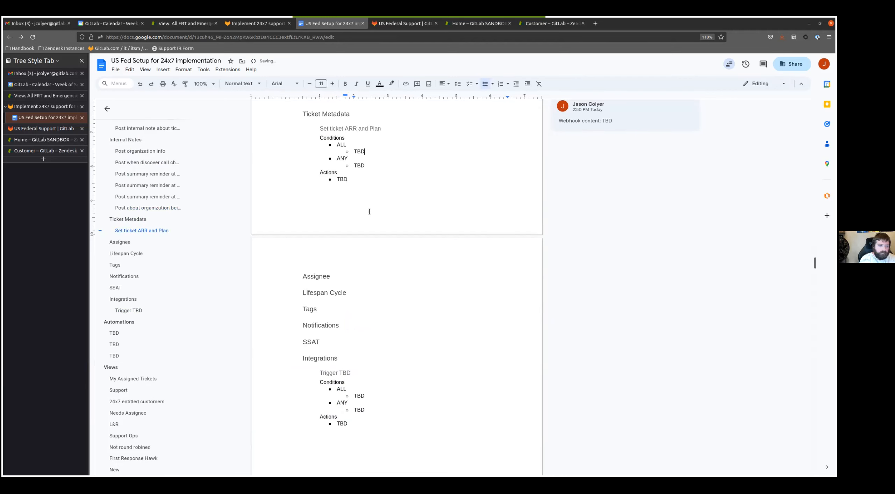
pyautogui.press('BackSpace')
pyautogui.press('BackSpace')
pyautogui.press('BackSpace')
pyautogui.write('Organization is not null')
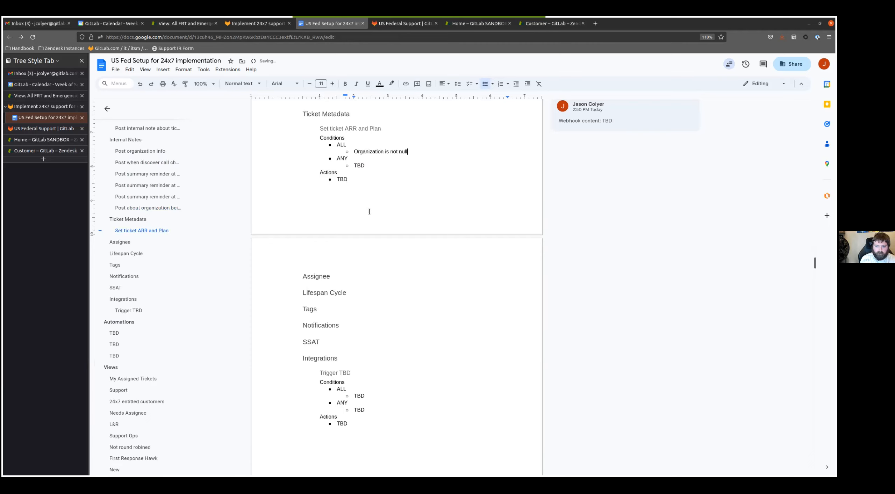
# - Add the conditions "Organization is not GitLab" and "Ticket is Updated" under ALL in the ticket ARR and Plan trigger
pyautogui.press('Return')
pyautogui.write('Organization is not gitL')
pyautogui.press('BackSpace')
pyautogui.press('BackSpace')
pyautogui.press('BackSpace')
pyautogui.press('BackSpace')
pyautogui.write('GitLab')
pyautogui.press('Return')
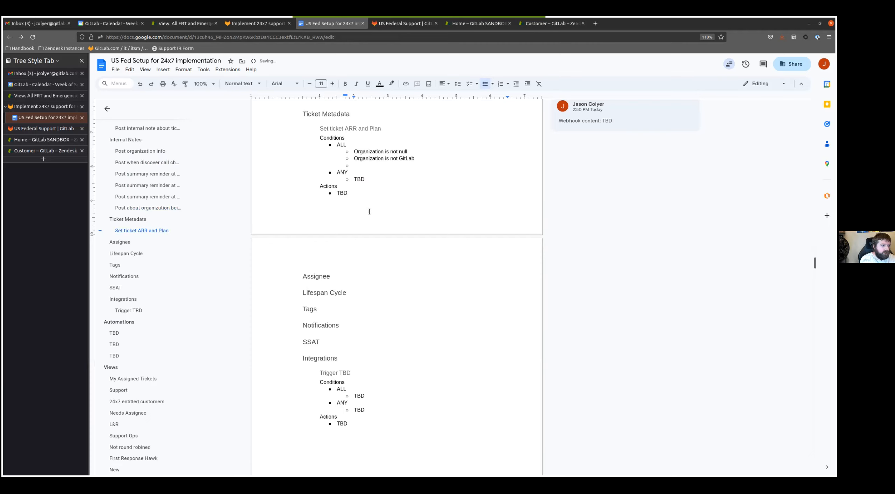
pyautogui.write('Tic')
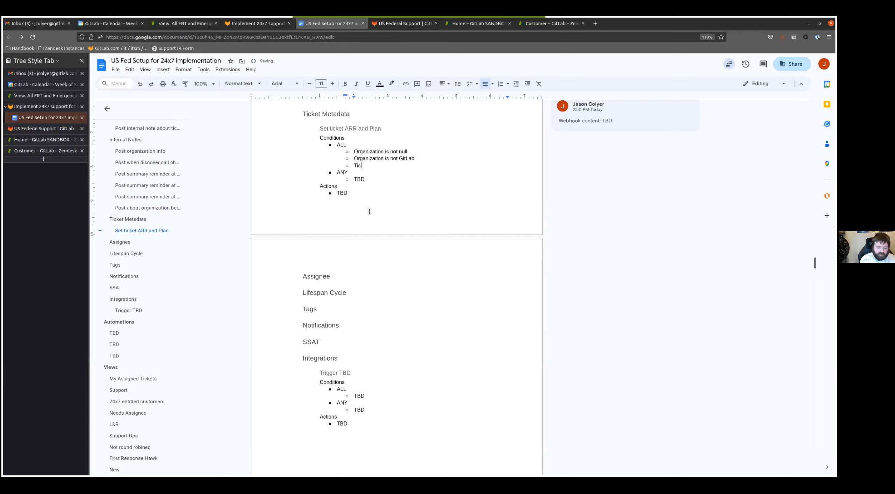
pyautogui.write('ket is Updated')
pyautogui.press('Return')
# - Add the condition "Tags contain none of the following arr_and_plan_added" under ALL in the ticket ARR and Plan trigger
pyautogui.write('Tags contain n')
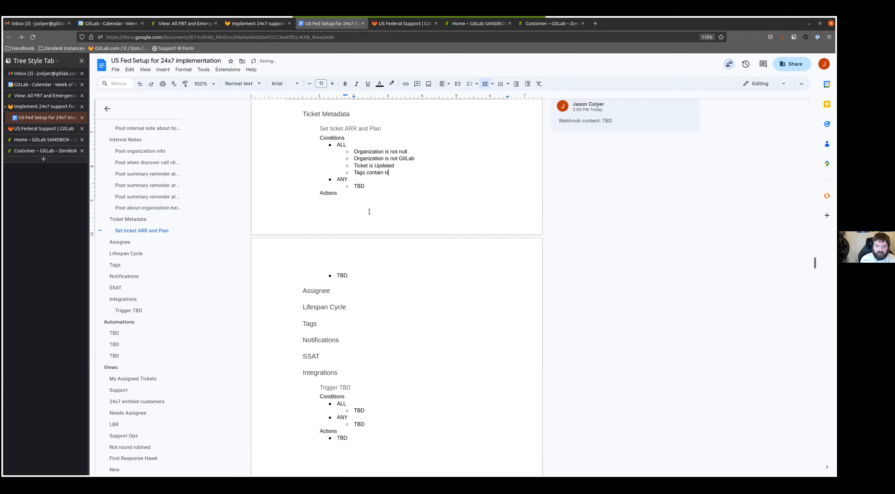
pyautogui.write('one of the follo')
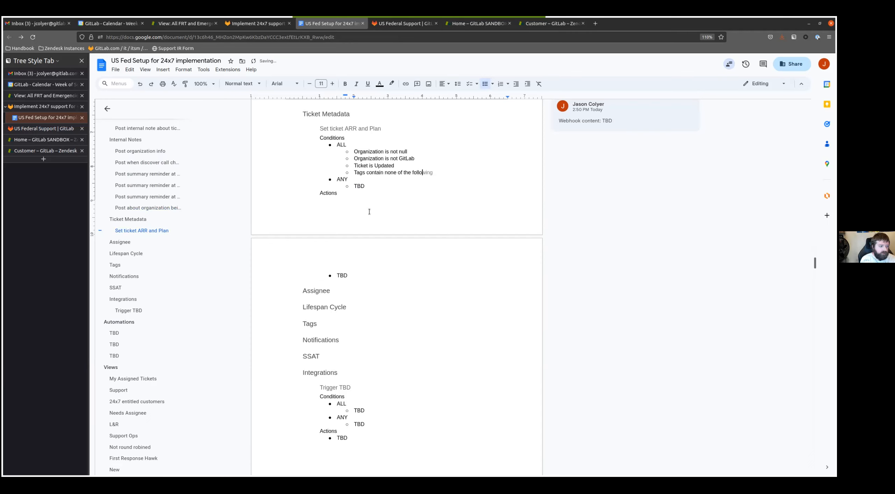
pyautogui.write('wing arr_andf')
pyautogui.write('planm_adde')
pyautogui.press('Left')
pyautogui.press('Left')
pyautogui.press('Left')
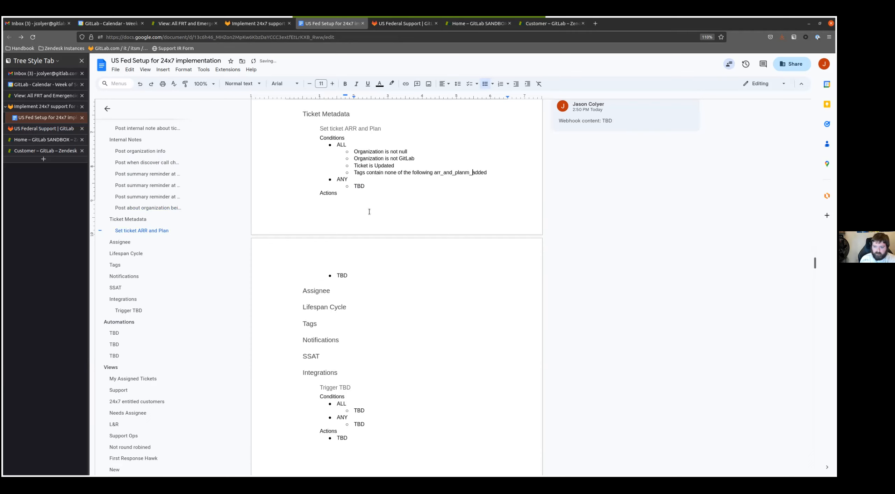
pyautogui.press('Delete')
# - Replace the TBD action of the ticket ARR and Plan trigger with "Add tags arr_and_plan_added", copying the tag name from the condition
pyautogui.doubleClick(442, 171)
pyautogui.click(408, 277)
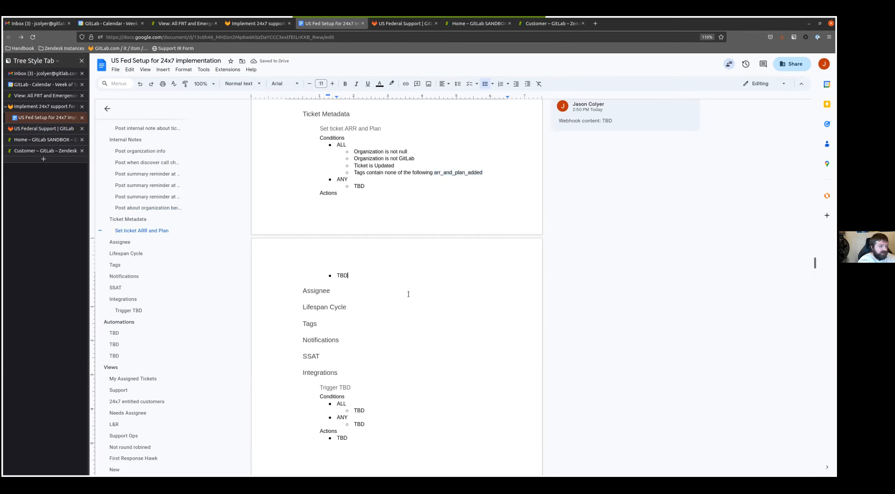
pyautogui.press('BackSpace')
pyautogui.press('BackSpace')
pyautogui.press('BackSpace')
pyautogui.write('Add tags')
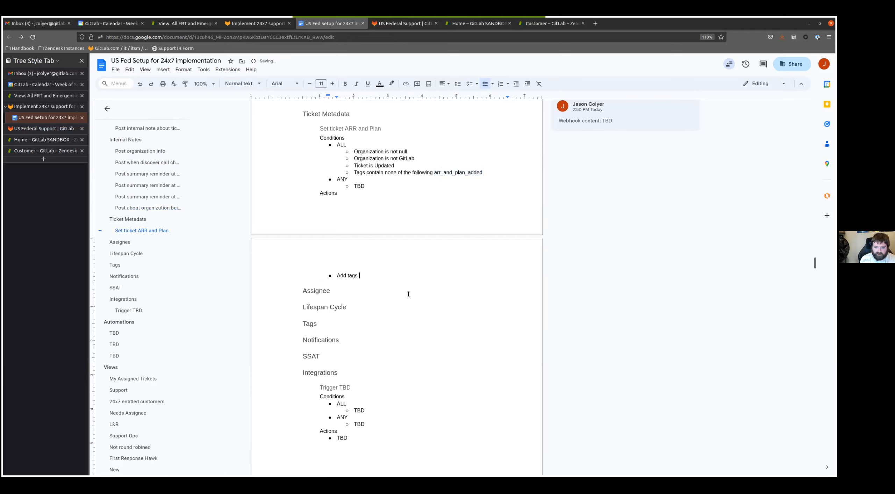
pyautogui.hotkey('ctrl', 'v')
# - Add the action "Notify webhook - Post update to ticket" with a nested "TBD" bullet to the ticket ARR and Plan trigger
pyautogui.press('Return')
pyautogui.write('Notify webhook - Post update to ticket')
pyautogui.press('Return')
pyautogui.press('Tab')
pyautogui.write('TB')
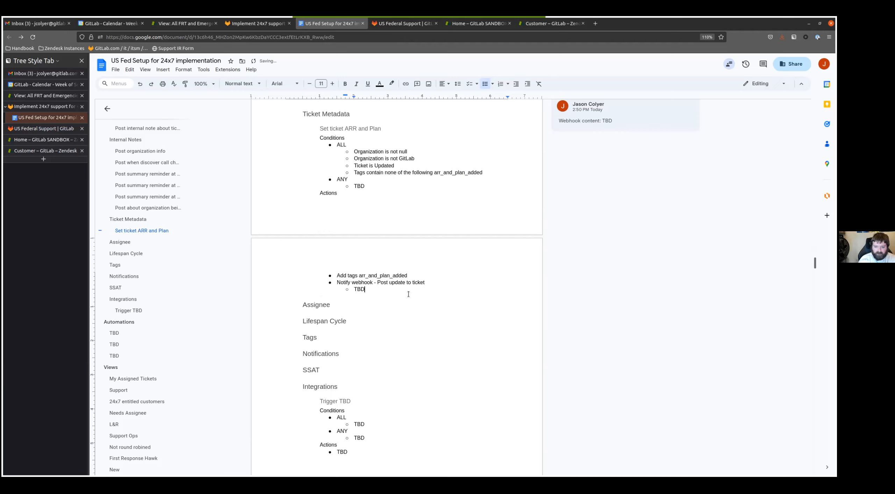
# - Add the comment "Webhook content: TBD" to the TBD bullet nested under the ticket ARR and Plan trigger's webhook action
pyautogui.doubleClick(359, 289)
pyautogui.click(545, 279)
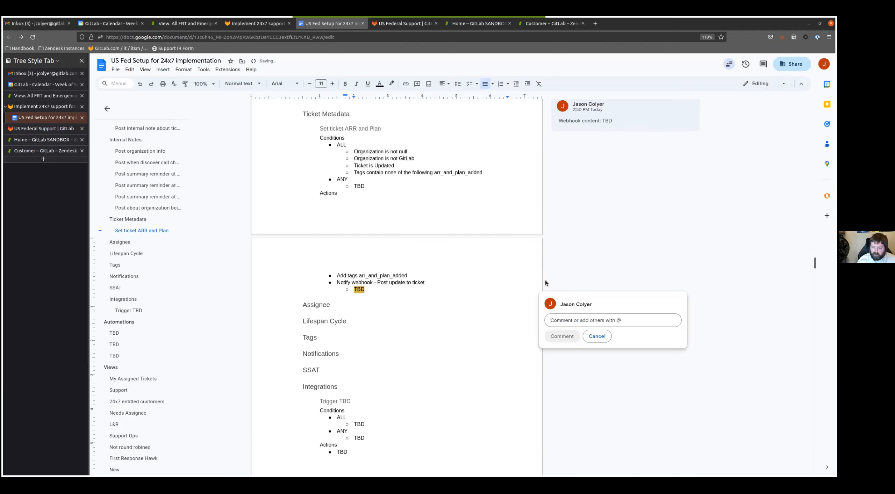
pyautogui.write('Webhook content: TBD')
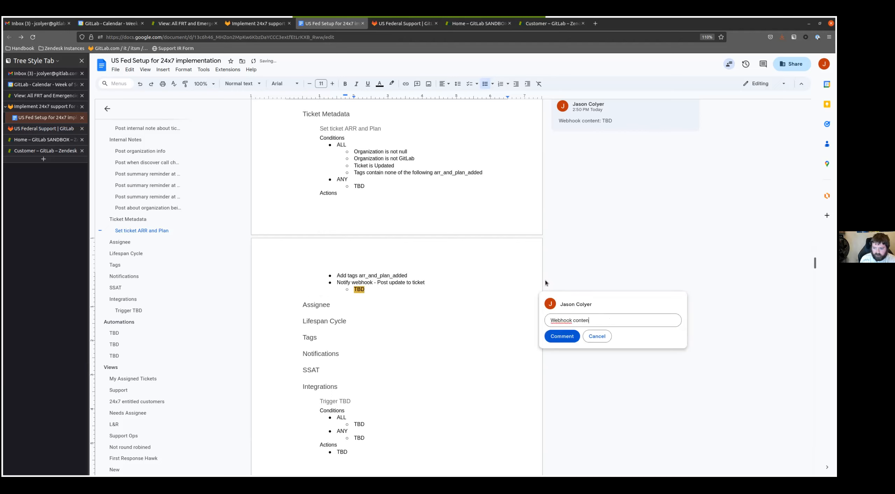
pyautogui.click(562, 336)
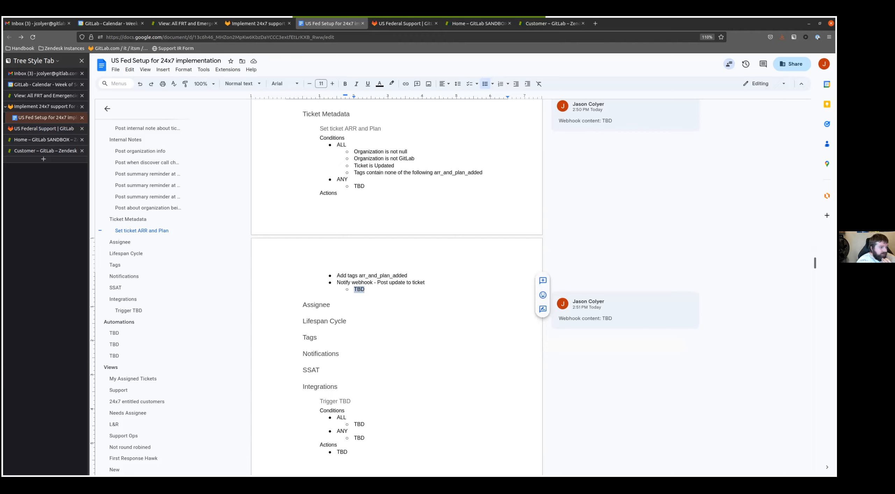
# - Insert two copies of the Integrations section's "Trigger TBD" block under the Assignee heading
pyautogui.click(350, 241)
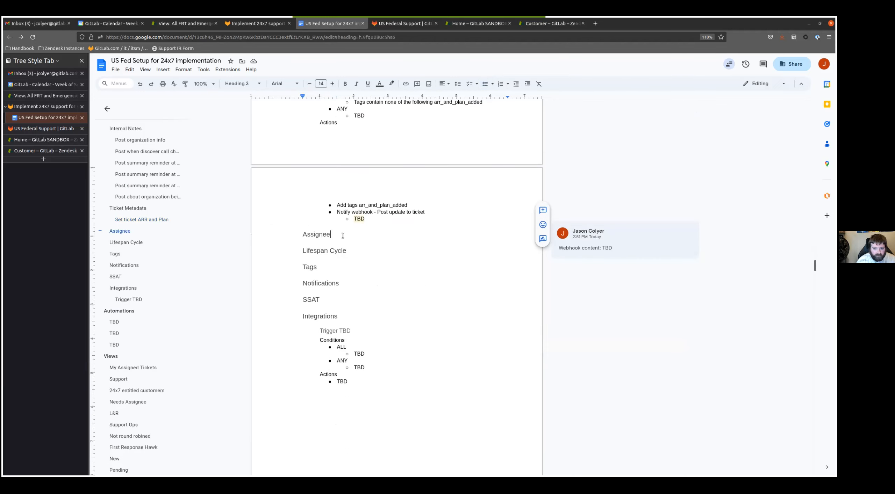
pyautogui.press('Return')
pyautogui.moveTo(353, 387); pyautogui.dragTo(318, 336)
pyautogui.hotkey('ctrl', 'c')
pyautogui.click(324, 248)
pyautogui.hotkey('ctrl', 'v')
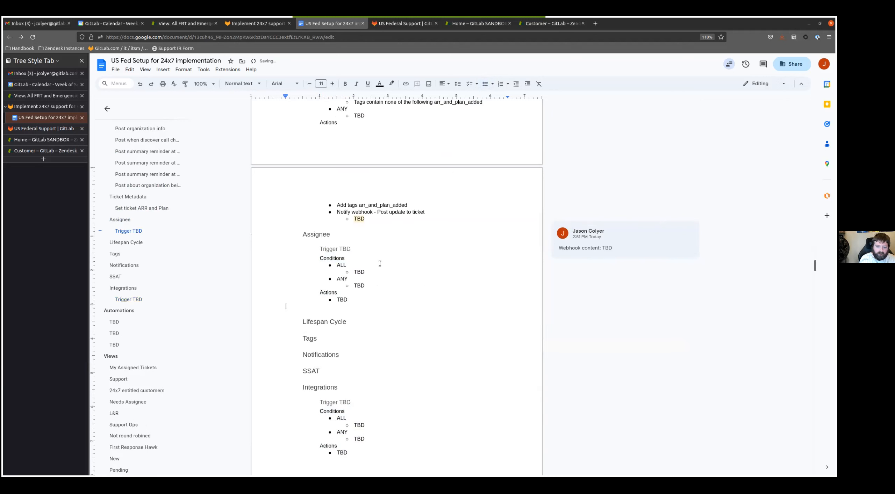
pyautogui.hotkey('ctrl', 'v')
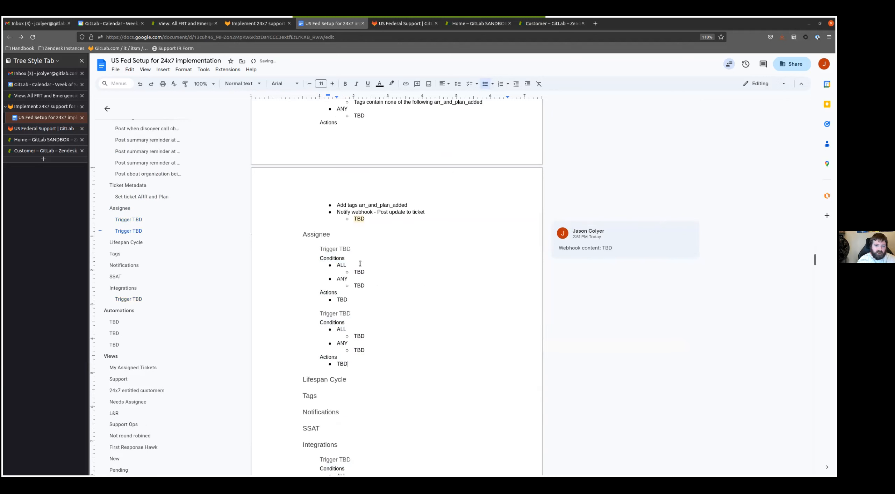
# - Rename the two Assignee trigger headings as "Assign ticket to agent if unassigned" and "Remove assignee if non-human"
pyautogui.tripleClick(395, 250)
pyautogui.write('Assign ticket to agent if unassigned')
pyautogui.click(370, 314)
pyautogui.tripleClick(383, 312)
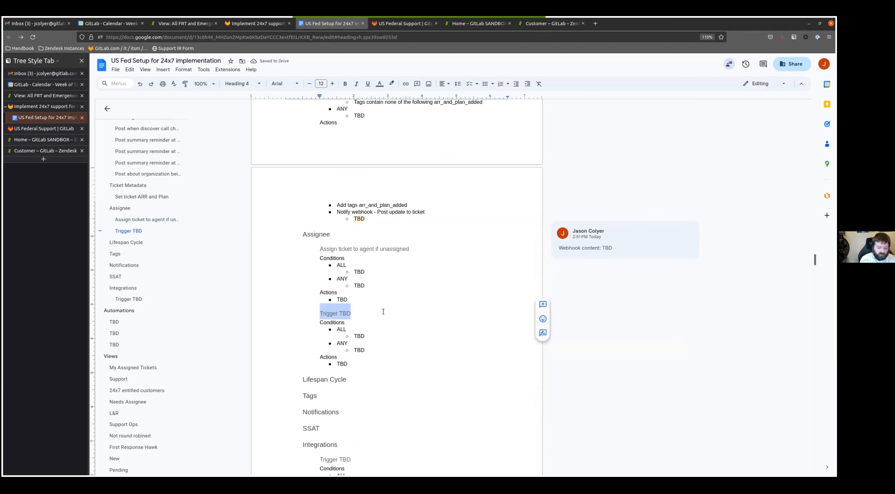
pyautogui.write('Remove assignee if non-human')
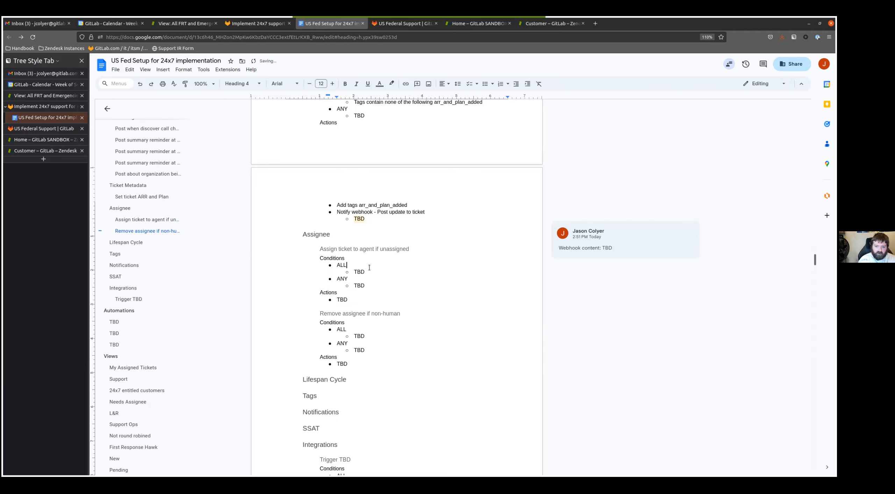
# - Replace the TBD under ALL in the "Assign ticket to agent if unassigned" trigger with "Ticket is Updated" and "Current user is agent"
pyautogui.press('Down')
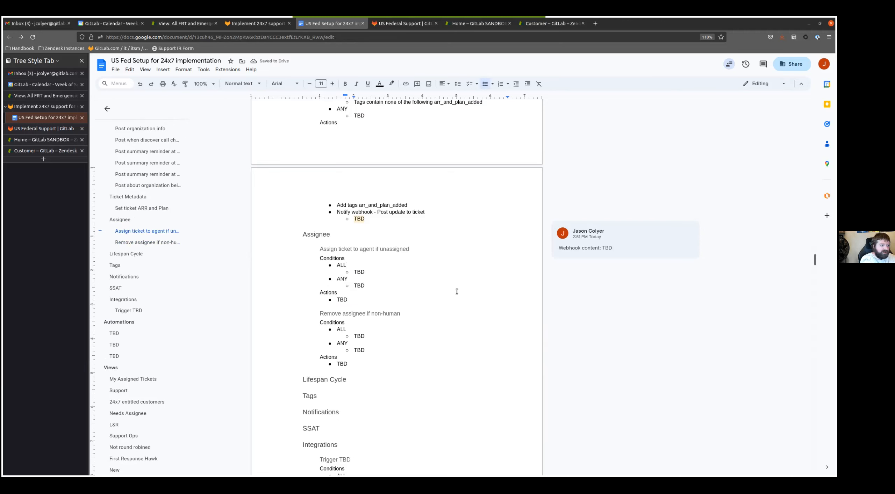
pyautogui.press('Delete')
pyautogui.press('Delete')
pyautogui.press('Delete')
pyautogui.write('Ticket is Updated')
pyautogui.press('Return')
pyautogui.write('Current user is agent')
# - Add the conditions "Current user is not Support Ops" and "Assignee is null" under ALL in the "Assign ticket to agent if unassigned" trigger
pyautogui.press('Return')
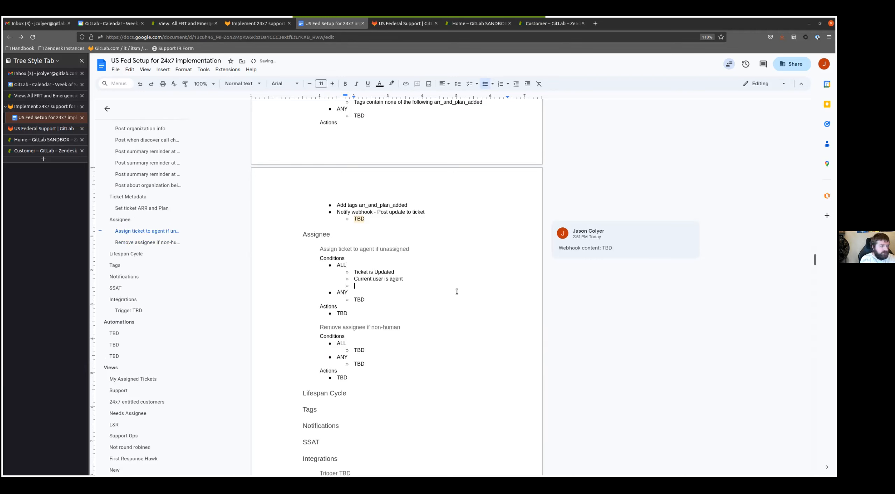
pyautogui.write('Current')
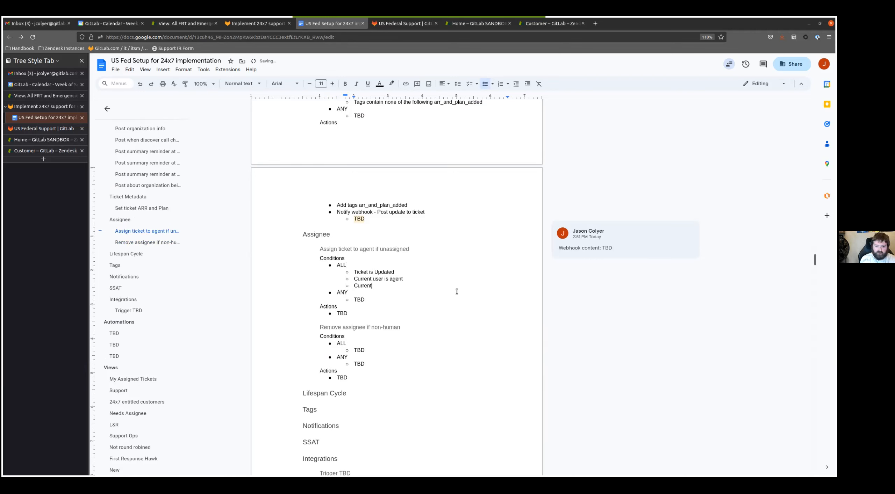
pyautogui.write(' user is not Sup')
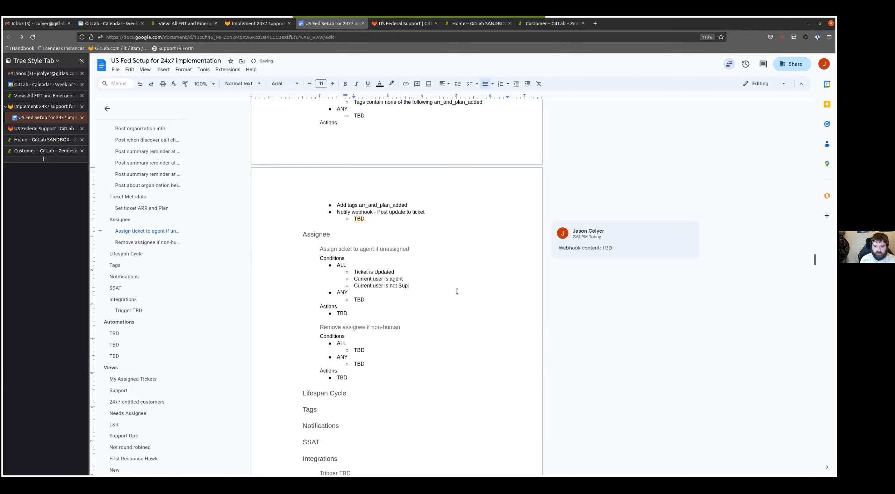
pyautogui.write('port Ops')
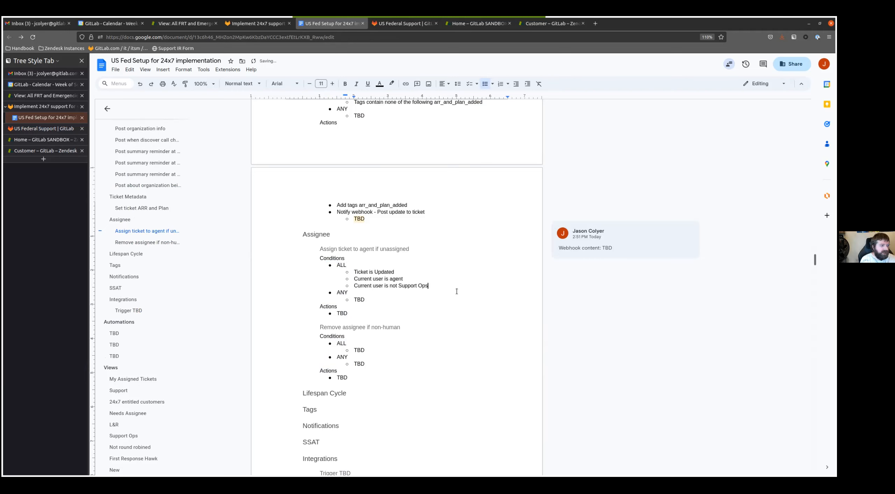
pyautogui.press('Return')
pyautogui.write('Assignee is nul')
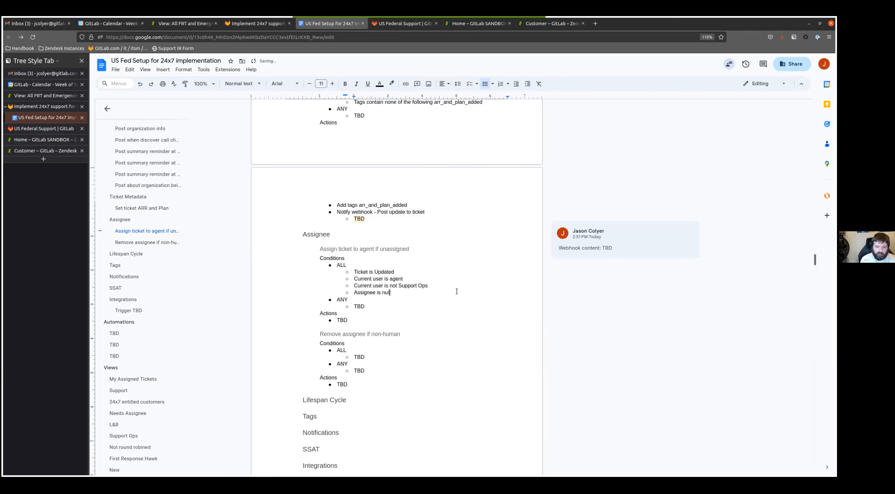
# - Replace the TBD action of the "Assign ticket to agent if unassigned" trigger with "Assignee current user"
pyautogui.press('Down')
pyautogui.press('Down')
pyautogui.press('Down')
pyautogui.press('Down')
pyautogui.press('BackSpace')
pyautogui.press('BackSpace')
pyautogui.press('BackSpace')
pyautogui.write('Assignee current user')
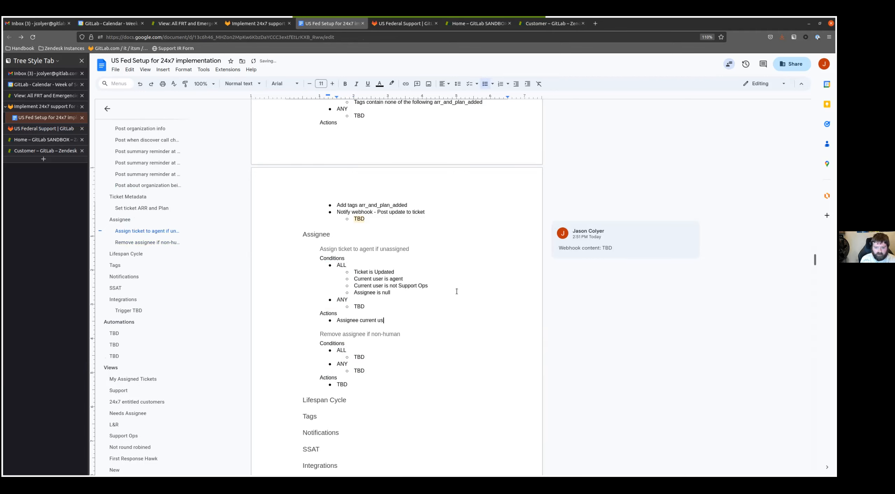
# - In the non-human assignee trigger, replace the TBD under ALL with "Status less than Closed" and under ANY with "Assignee is Support Ops"
pyautogui.press('Down')
pyautogui.press('Down')
pyautogui.press('Down')
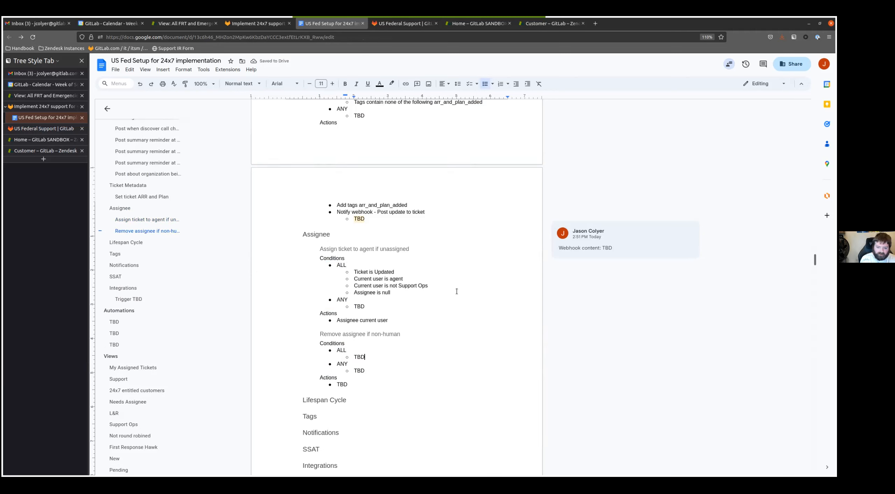
pyautogui.hotkey('ctrl', 'BackSpace')
pyautogui.write('Status le')
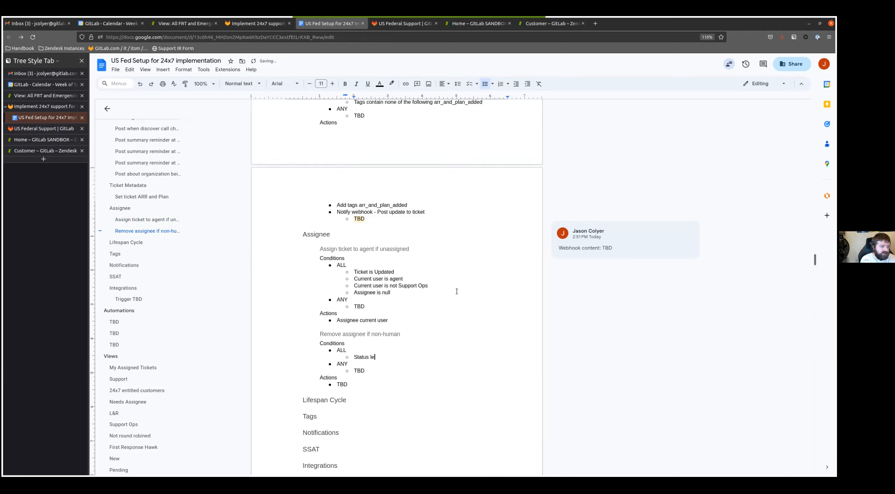
pyautogui.write('ss than Closed')
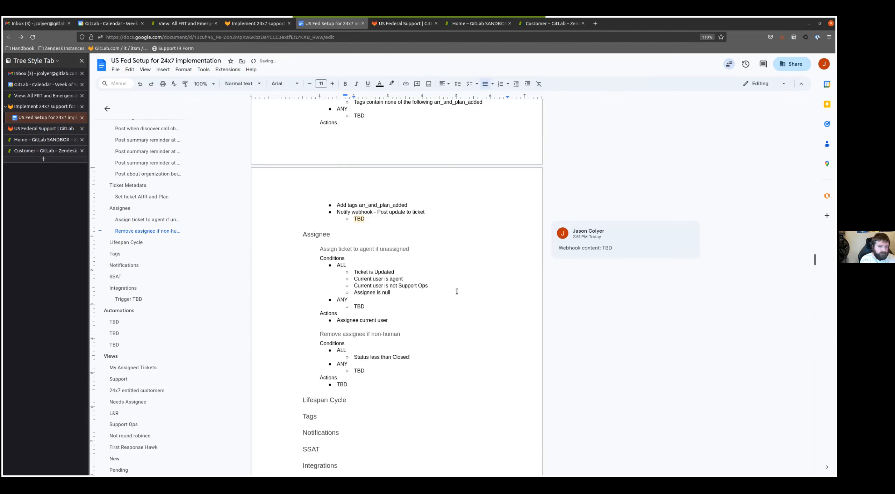
pyautogui.hotkey('ctrl', 'BackSpace')
pyautogui.write('Assignee is Support Ops')
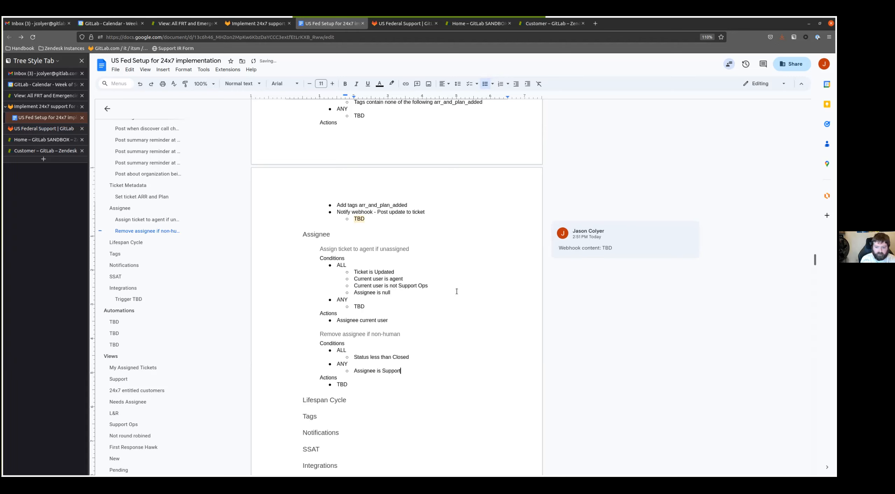
# - Replace the TBD action of the "Remove assignee if non-human" trigger with the actions "Assignee null" and "Group null"
pyautogui.press('Down')
pyautogui.press('Down')
pyautogui.press('End')
pyautogui.hotkey('ctrl', 'BackSpace')
pyautogui.write('Assignee null')
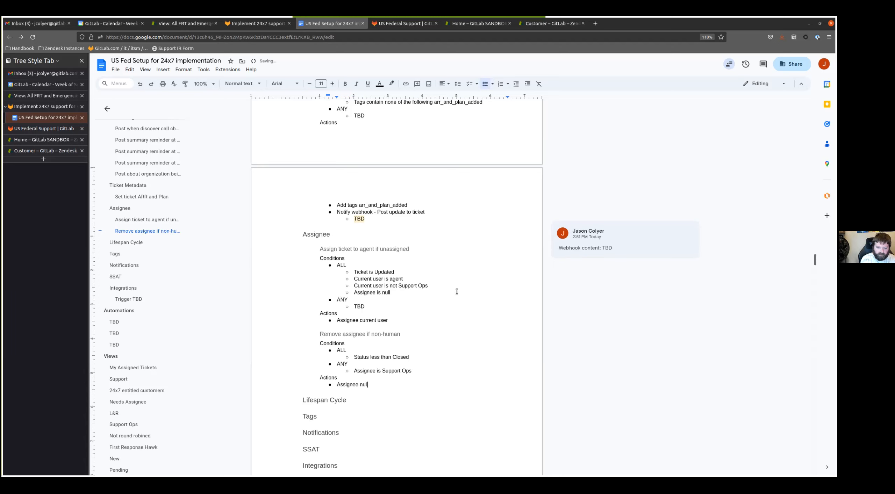
pyautogui.press('Return')
pyautogui.write('Group null')
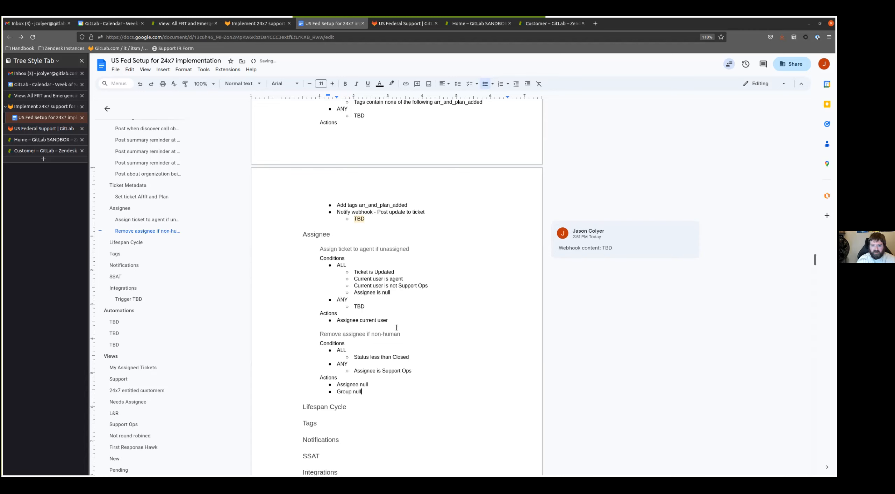
# - Insert a copy of the Integrations section's "Trigger TBD" block under the Lifespan Cycle heading
pyautogui.scroll(-5, 396, 328)
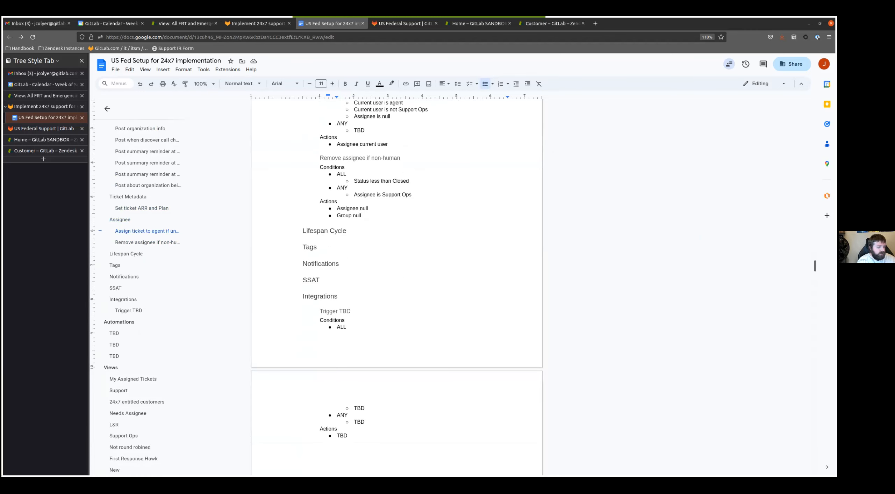
pyautogui.click(353, 235)
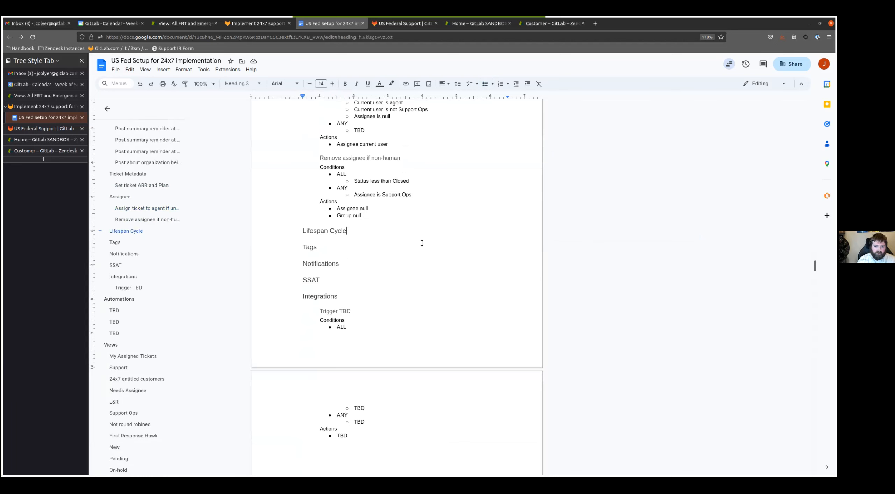
pyautogui.press('Return')
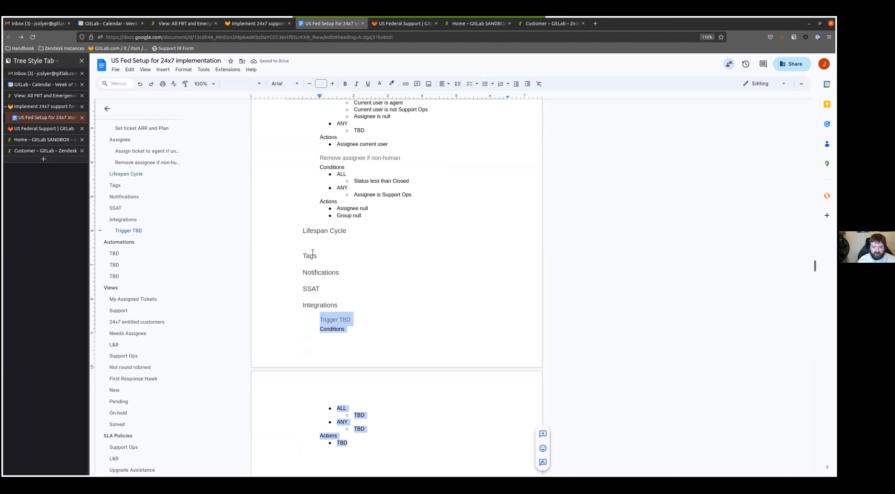
pyautogui.write('Trigger TBD Conditions ALL TBD ANY TBD Actions TBD')
# - Rename the heading of the Lifespan Cycle trigger block as "Customer call link present" and go to its TBD placeholder under ALL
pyautogui.click(335, 245)
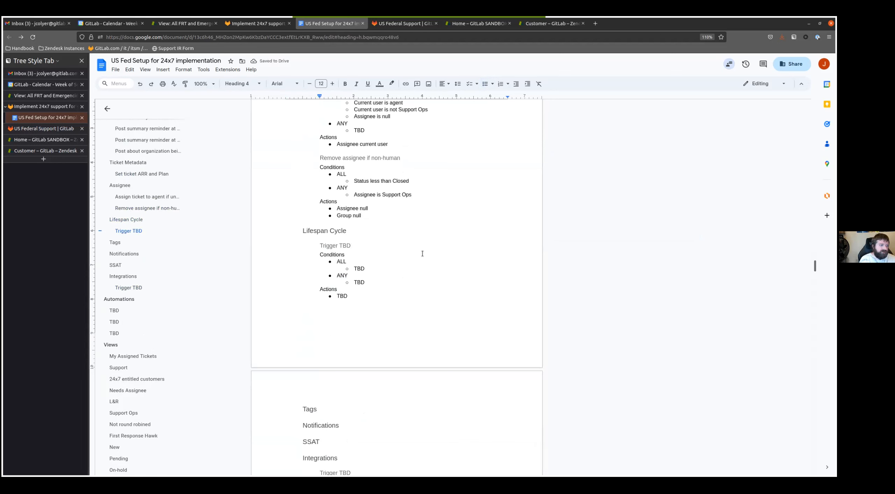
pyautogui.hotkey('shift', 'Home')
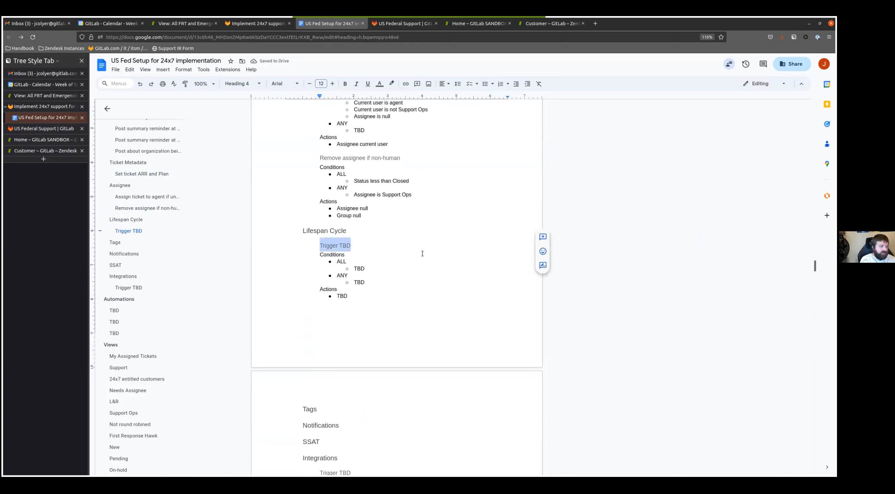
pyautogui.write('Customer call link presetn')
pyautogui.press('BackSpace')
pyautogui.press('BackSpace')
pyautogui.write('nt')
pyautogui.press('Down')
pyautogui.press('Down')
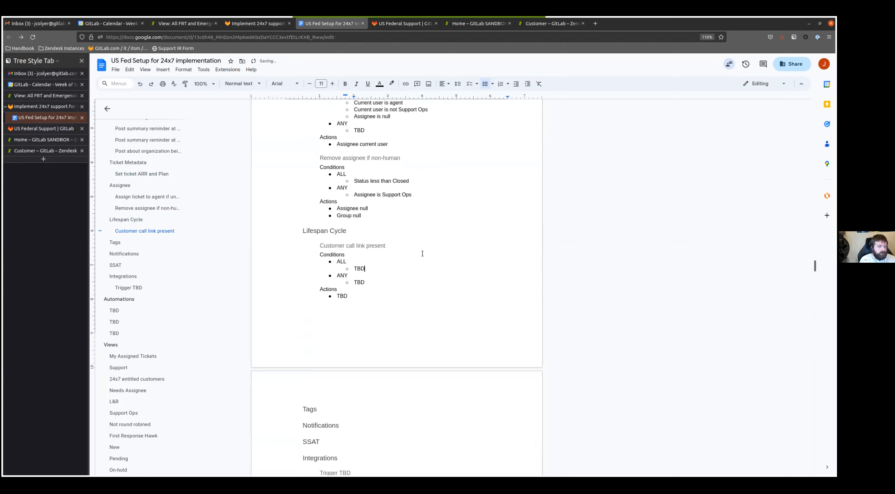
# - Replace the TBD under ALL in the "Customer call link present" trigger with "Ticket is Updated", "Current user is agent" and "Comment is Public"
pyautogui.hotkey('ctrl', 'BackSpace')
pyautogui.write('Ticket')
pyautogui.hotkey('ctrl', 'BackSpace')
pyautogui.write('Ticket is Updated')
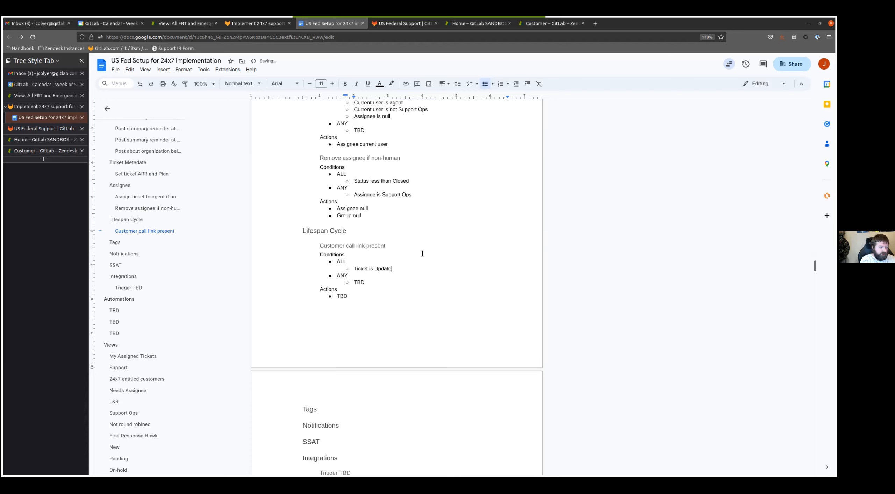
pyautogui.press('Return')
pyautogui.write('Current user is ')
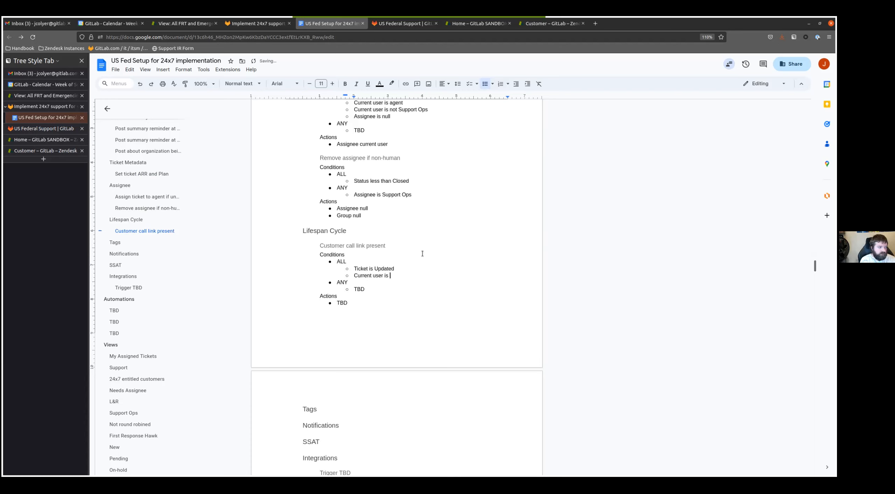
pyautogui.write('agent')
pyautogui.press('Return')
pyautogui.write('Comment is p')
pyautogui.press('BackSpace')
pyautogui.write('Public')
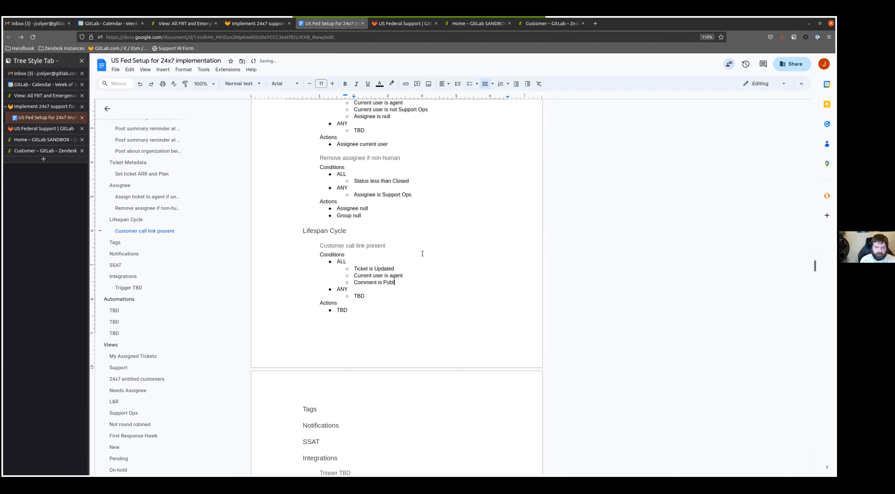
# - Add the ALL conditions "Current user is not Support Ops" and "Tags contain none of the following agent_offered_call" to the call link trigger
pyautogui.press('Return')
pyautogui.write('Curre')
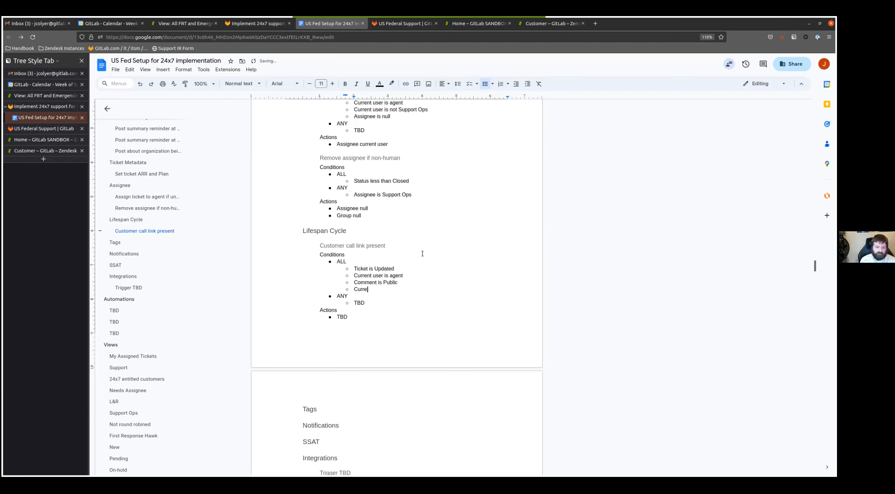
pyautogui.write('nt user is not Support Ops')
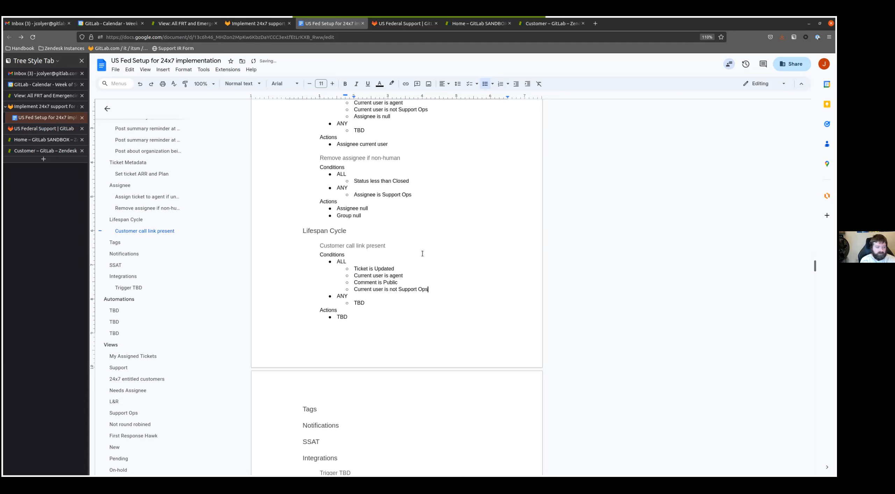
pyautogui.press('Return')
pyautogui.write('T')
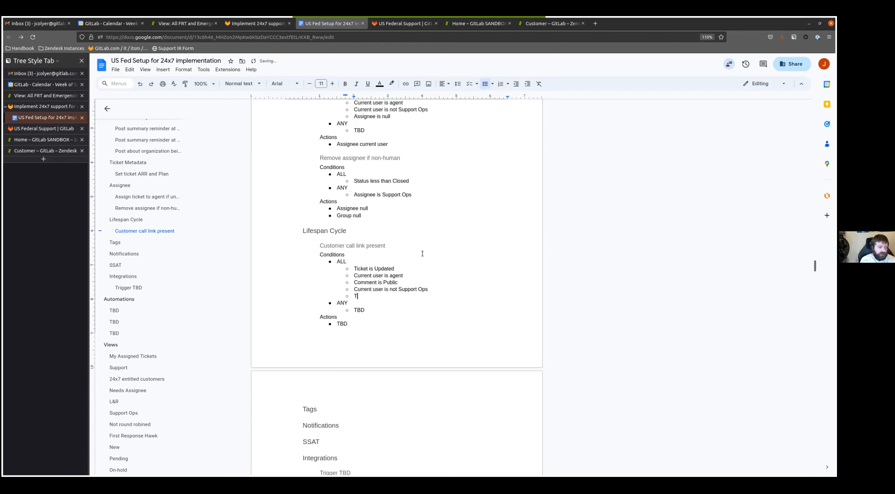
pyautogui.write('ags contain none of the followi')
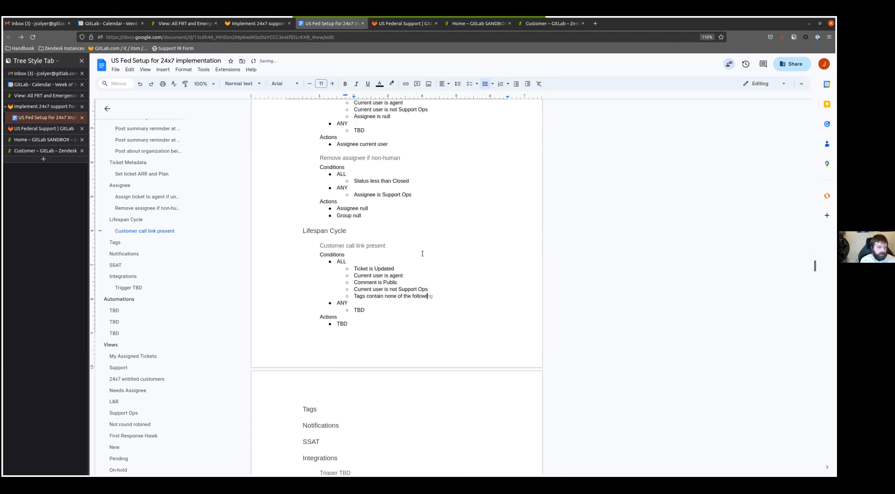
pyautogui.write('ng agent_offerr')
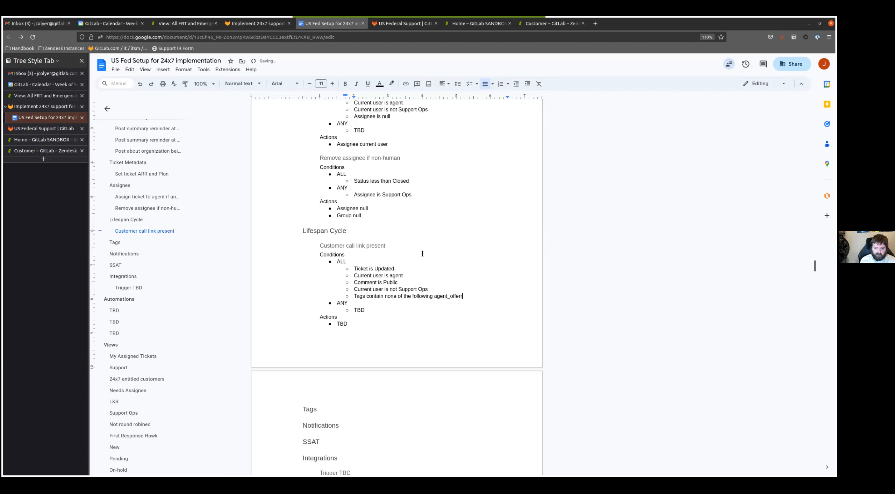
pyautogui.write('ed call')
pyautogui.hotkey('ctrl', 'Left')
pyautogui.press('BackSpace')
pyautogui.write('_')
pyautogui.press('BackSpace')
pyautogui.press('End')
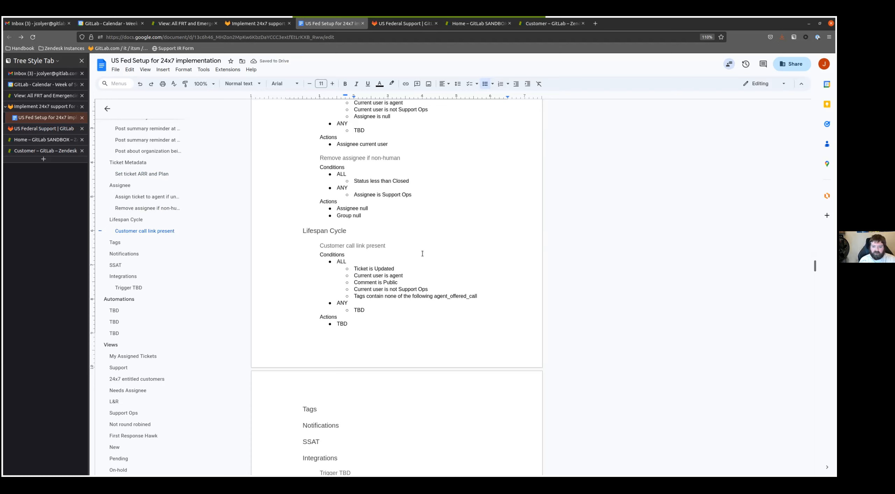
# - Replace the TBD under ANY in the call link trigger with "Comment text contains the following string"
pyautogui.press('Down')
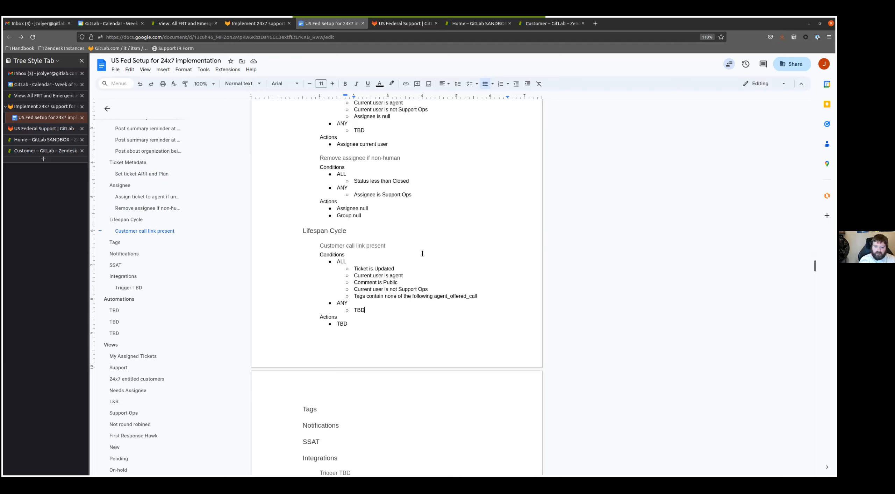
pyautogui.press('BackSpace')
pyautogui.press('BackSpace')
pyautogui.press('BackSpace')
pyautogui.write('Comment rext contains the ')
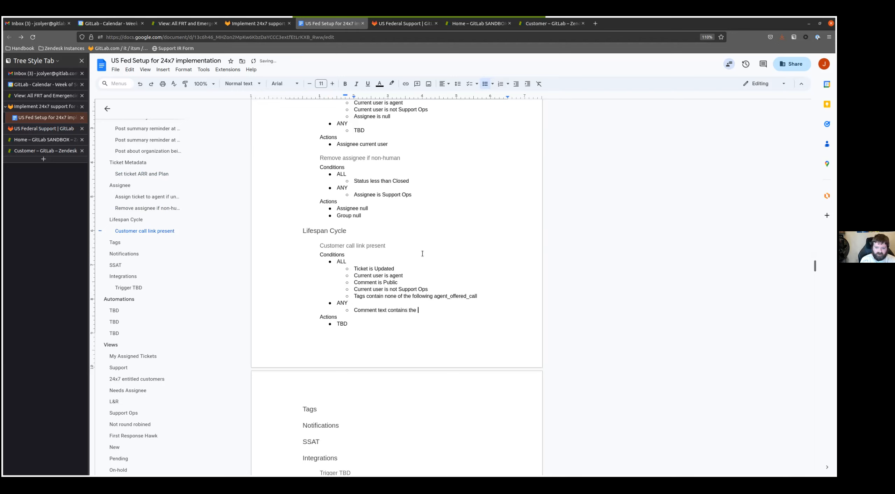
pyautogui.write('following strings')
pyautogui.press('BackSpace')
pyautogui.press('BackSpace')
pyautogui.press('BackSpace')
pyautogui.press('BackSpace')
pyautogui.write('ing')
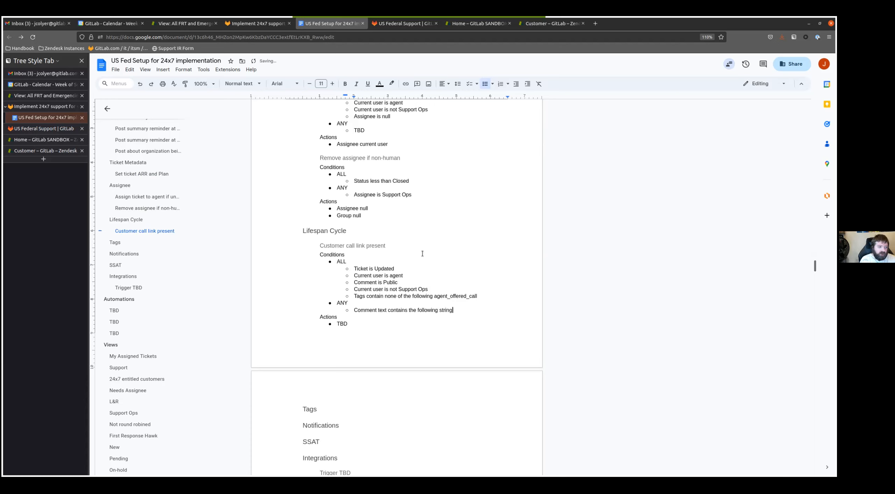
# - Duplicate the "Comment text contains the following string" condition so that ANY holds four such bullets
pyautogui.hotkey('shift', 'Home')
pyautogui.hotkey('ctrl', 'c')
pyautogui.press('End')
pyautogui.press('Return')
pyautogui.hotkey('ctrl', 'v')
pyautogui.press('Return')
pyautogui.hotkey('ctrl', 'v')
pyautogui.press('Return')
pyautogui.hotkey('ctrl', 'v')
pyautogui.write('https://calendly.')
pyautogui.write('cvom')
pyautogui.press('BackSpace')
pyautogui.press('BackSpace')
pyautogui.press('BackSpace')
pyautogui.write('om')
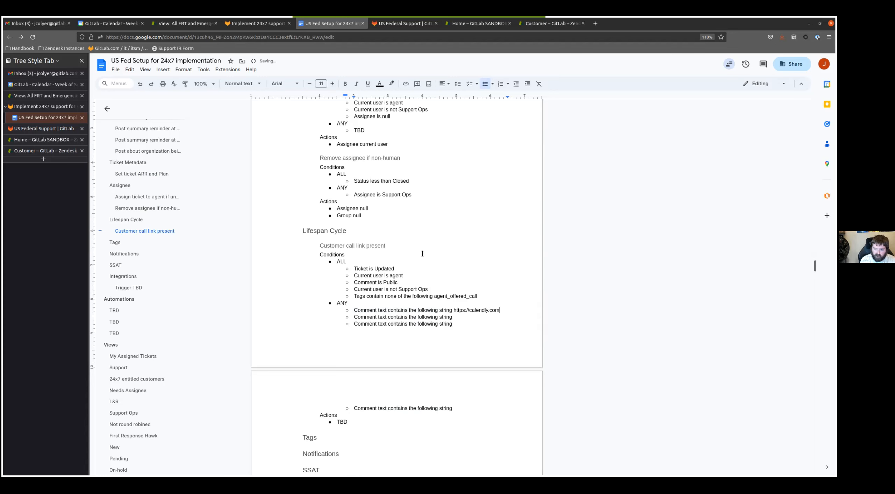
pyautogui.write('http')
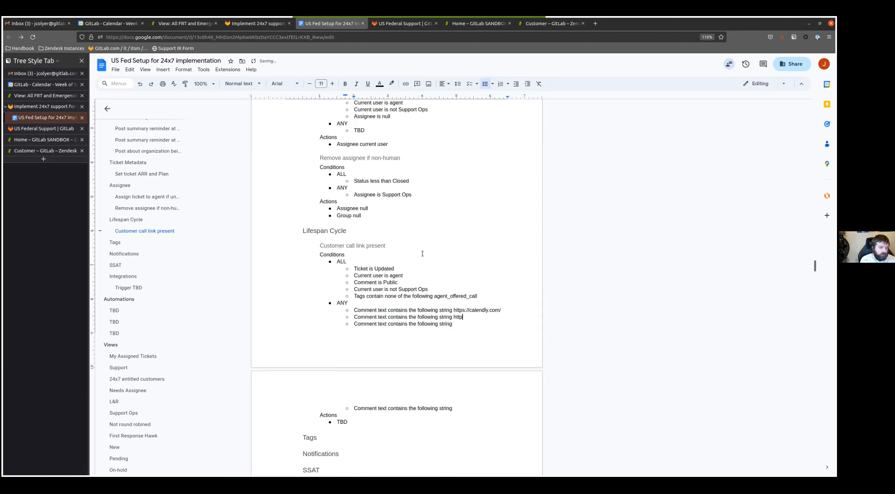
pyautogui.write('s://gitlab.zoom')
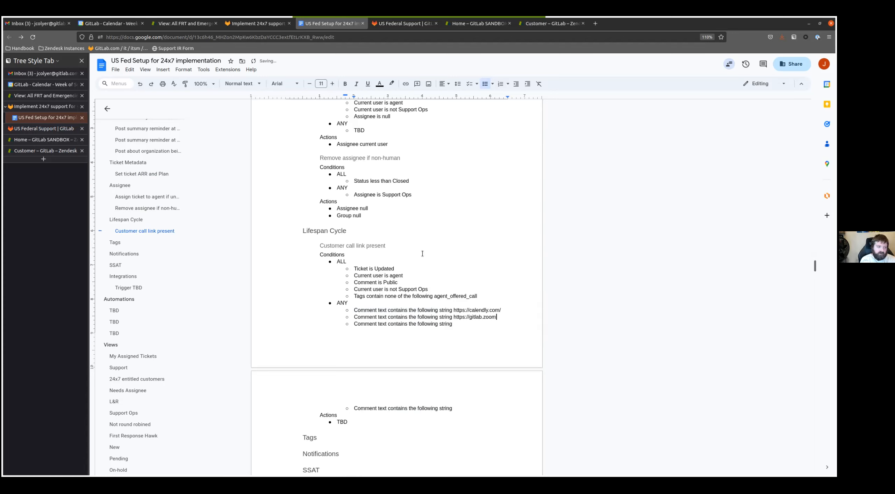
pyautogui.write('.us/j/httpes:')
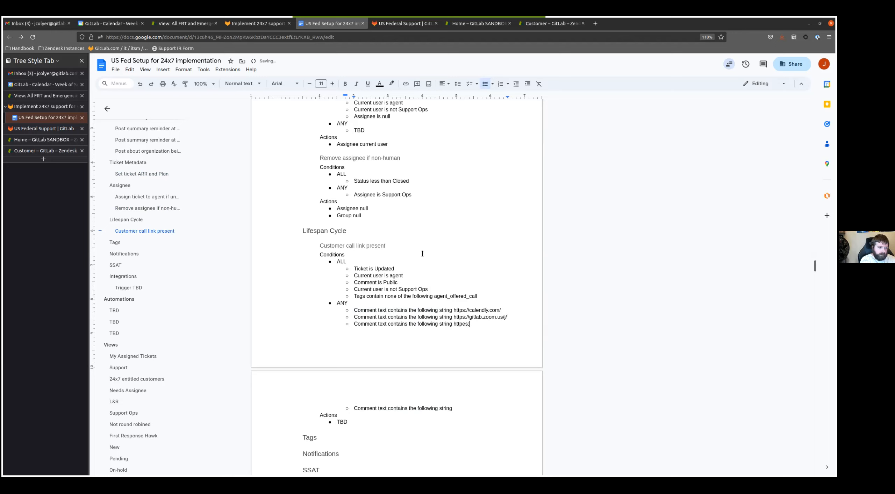
pyautogui.write('//gitlabmtfs.webex.com/meet/')
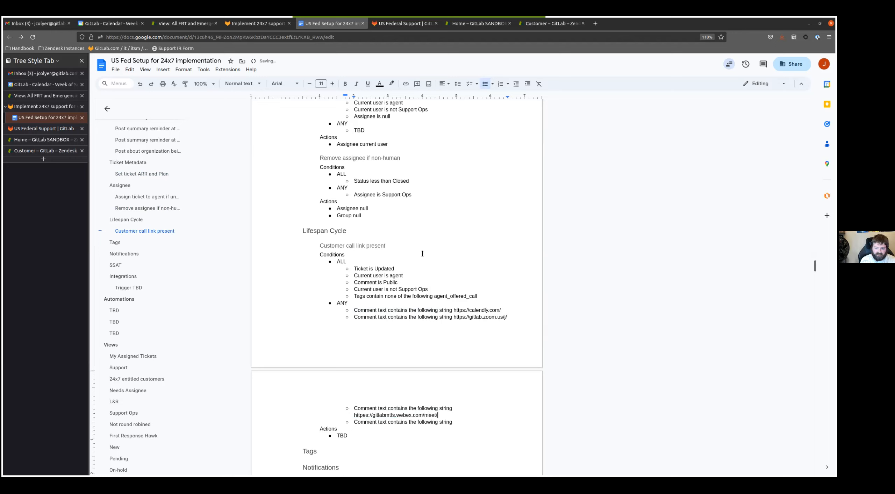
pyautogui.press('Down')
pyautogui.press('End')
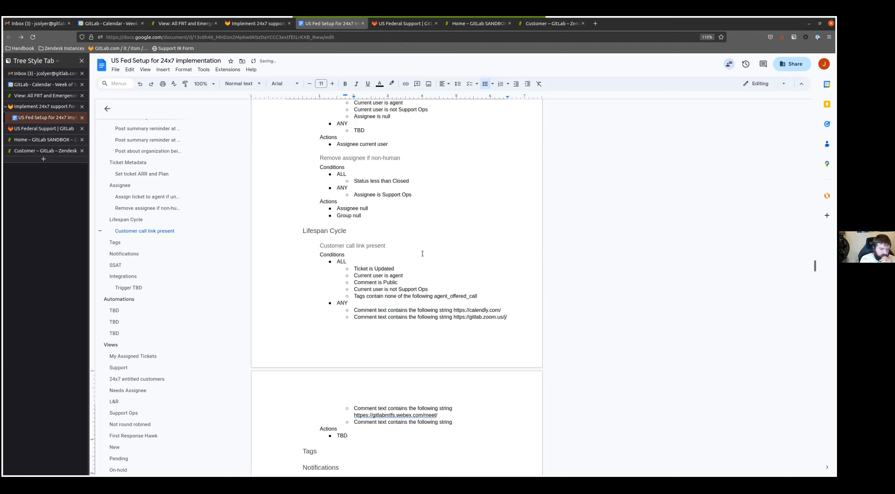
pyautogui.write('https://trams')
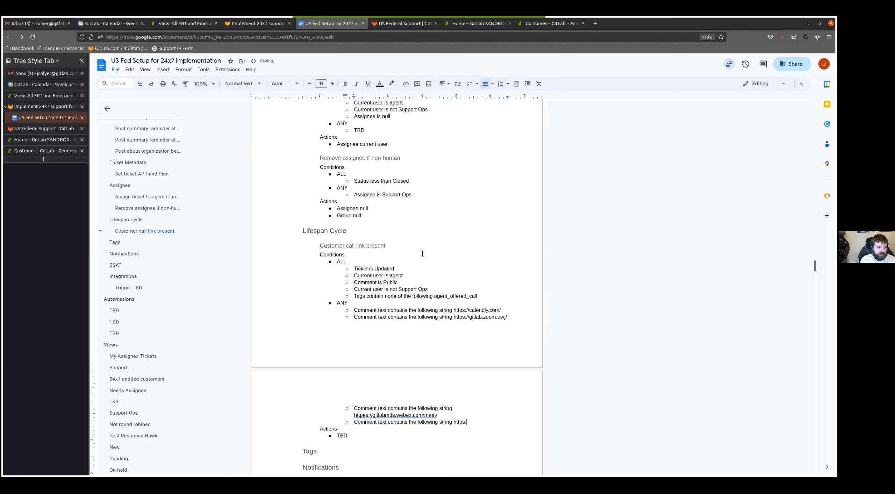
pyautogui.press('BackSpace')
pyautogui.press('BackSpace')
pyautogui.press('BackSpace')
pyautogui.press('BackSpace')
pyautogui.write('eams')
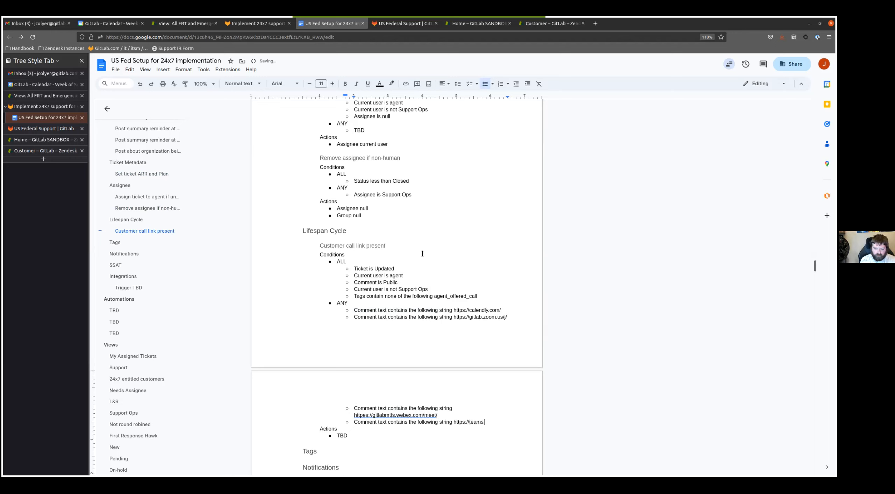
pyautogui.write('.microsoft.com/l/')
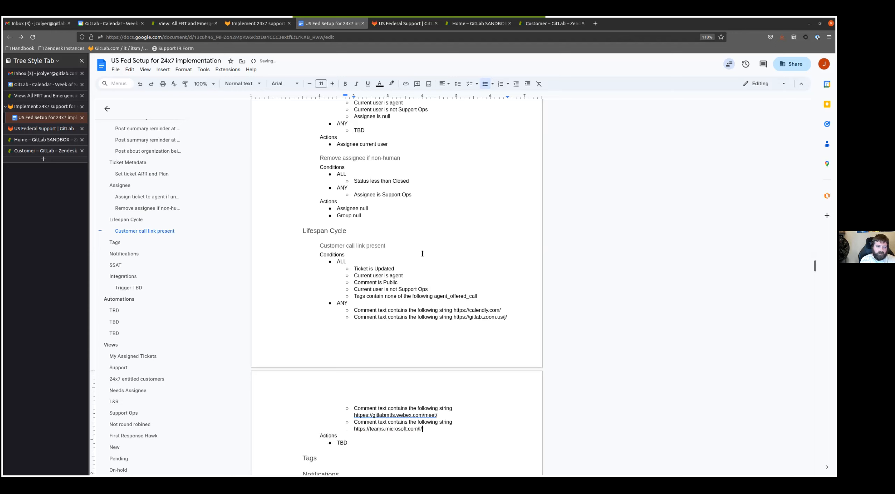
pyautogui.write('meetup-j')
pyautogui.write('-join')
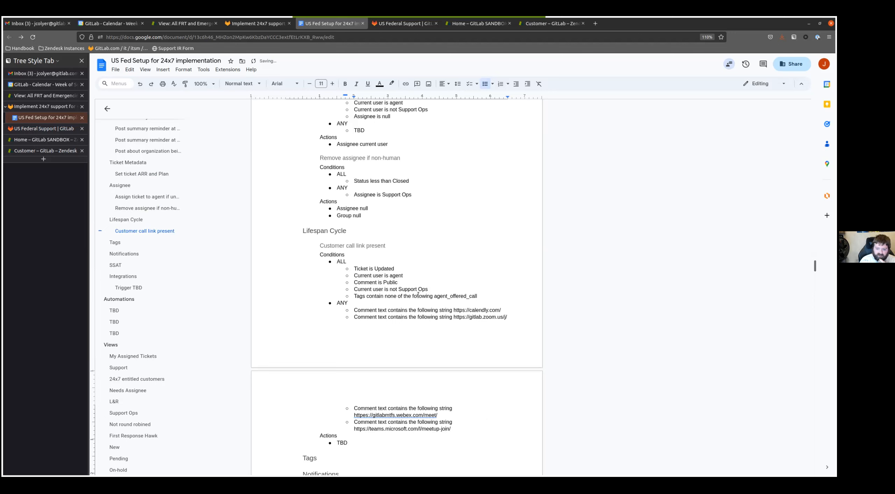
# - Replace the TBD action of the call link trigger with "Add tags agent_offered_call", copying the tag from the ALL condition
pyautogui.scroll(-3, 418, 295)
pyautogui.click(347, 338)
pyautogui.press('BackSpace')
pyautogui.press('BackSpace')
pyautogui.press('BackSpace')
pyautogui.write('Add tags')
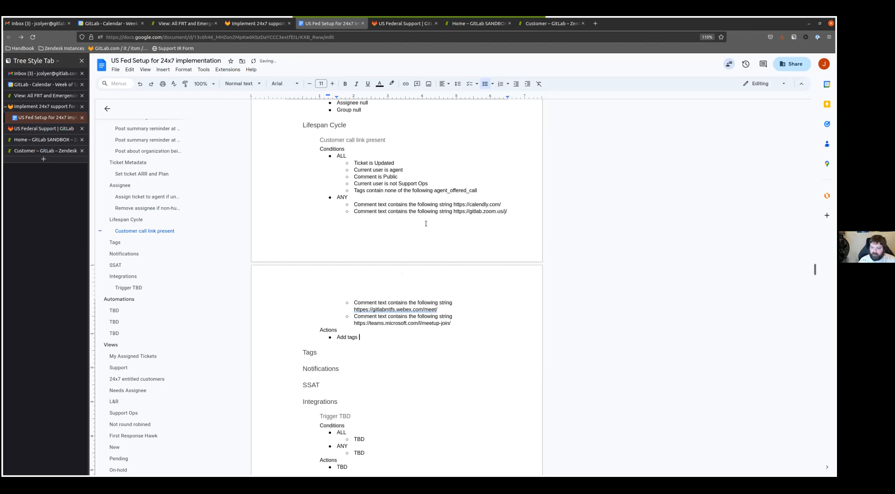
pyautogui.doubleClick(460, 190)
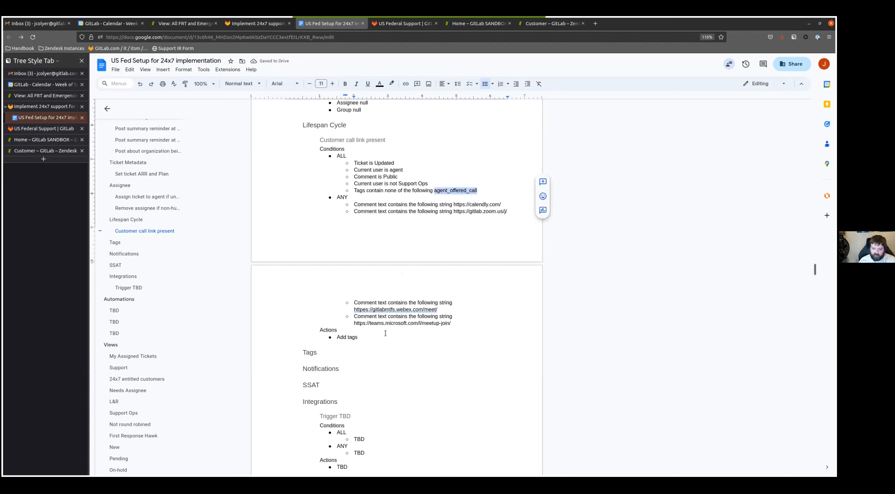
pyautogui.hotkey('ctrl', 'c')
pyautogui.click(385, 335)
pyautogui.hotkey('ctrl', 'v')
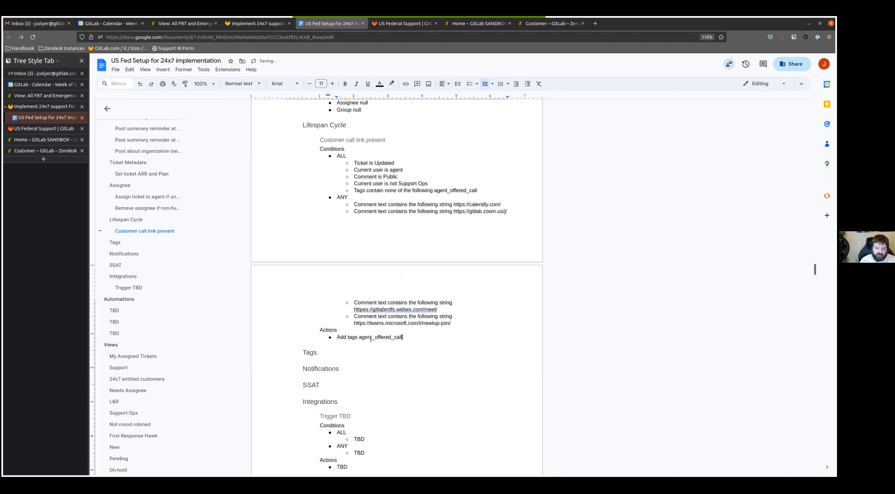
# - Insert a copy of the Integrations section's "Trigger TBD" block below the "Customer call link present" trigger
pyautogui.press('Return')
pyautogui.press('Return')
pyautogui.scroll(-3, 375, 343)
pyautogui.click(354, 332)
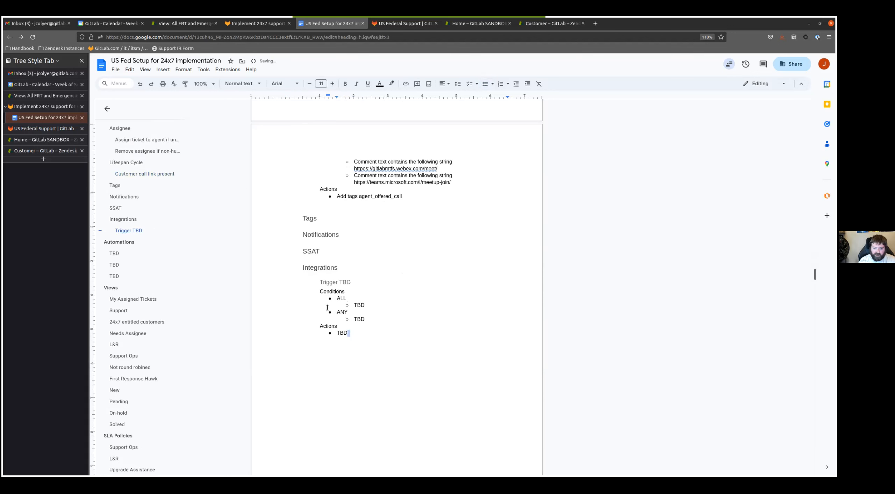
pyautogui.keyDown('shift'); pyautogui.click(320, 282); pyautogui.keyUp('shift')
pyautogui.hotkey('ctrl', 'c')
pyautogui.click(303, 208)
pyautogui.hotkey('ctrl', 'v')
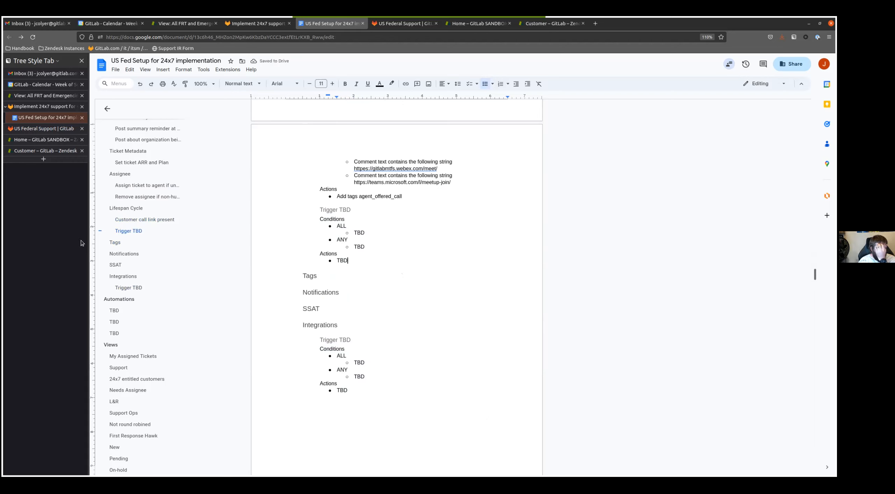
# - Rename the heading of the copied trigger block as "Reopen on-hold ticket if no public reply"
pyautogui.click(350, 207)
pyautogui.hotkey('shift', 'Home')
pyautogui.write('Reopen on-hold ticket ')
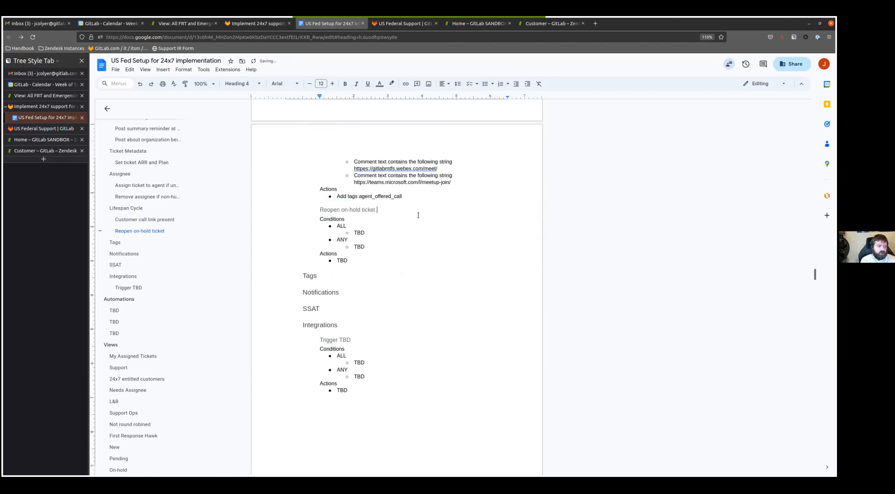
pyautogui.write('if no public reply')
# - Replace the reopen trigger's TBD under ALL with "Status is On-hold" and "Tags contains at least one of the following agent_update_needed"
pyautogui.press('Down')
pyautogui.press('Down')
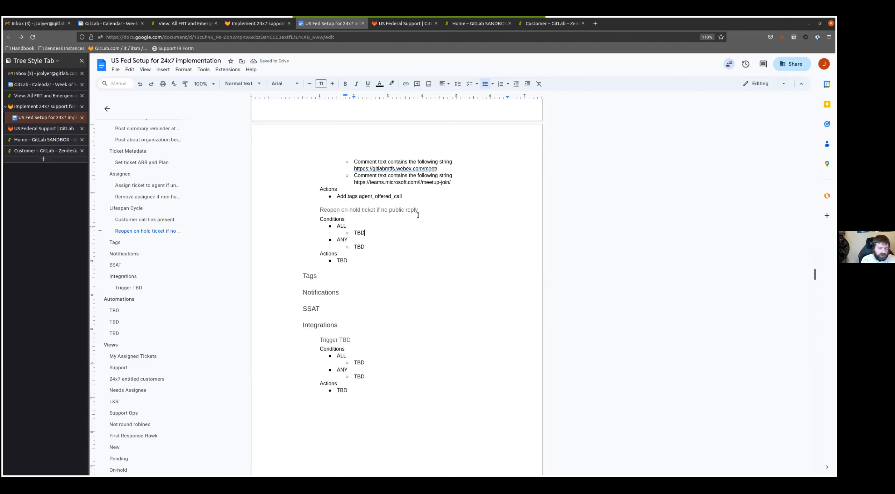
pyautogui.hotkey('ctrl', 'BackSpace')
pyautogui.write('Status is On-hold')
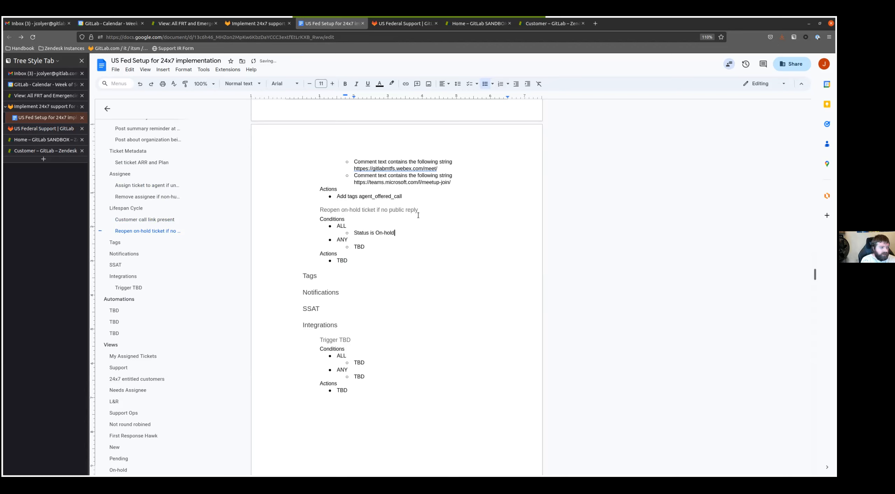
pyautogui.press('Return')
pyautogui.write('Tags contains at least one o')
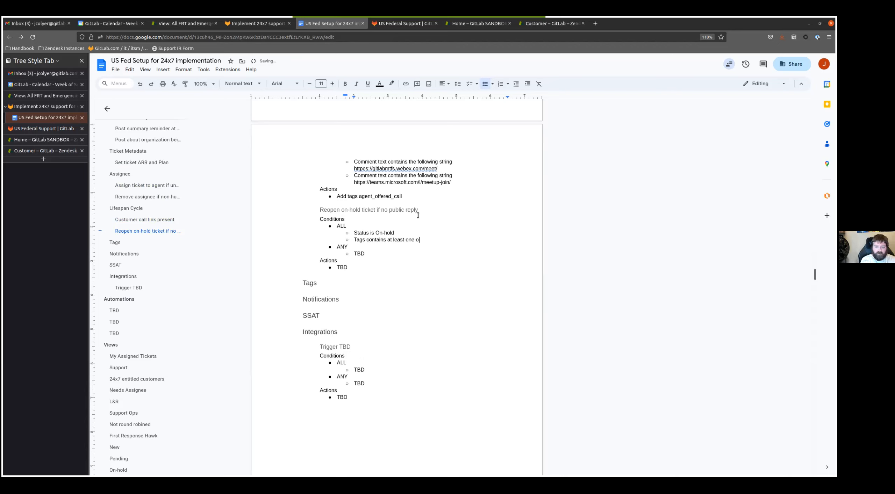
pyautogui.write('f the following agent_update_needed')
# - Replace the reopen trigger's TBD action with "Status Open" and "Email user - assignee", the latter with a nested "TBD" bullet
pyautogui.press('Down')
pyautogui.press('Down')
pyautogui.press('BackSpace')
pyautogui.press('BackSpace')
pyautogui.press('BackSpace')
pyautogui.write('Status Open')
pyautogui.press('Return')
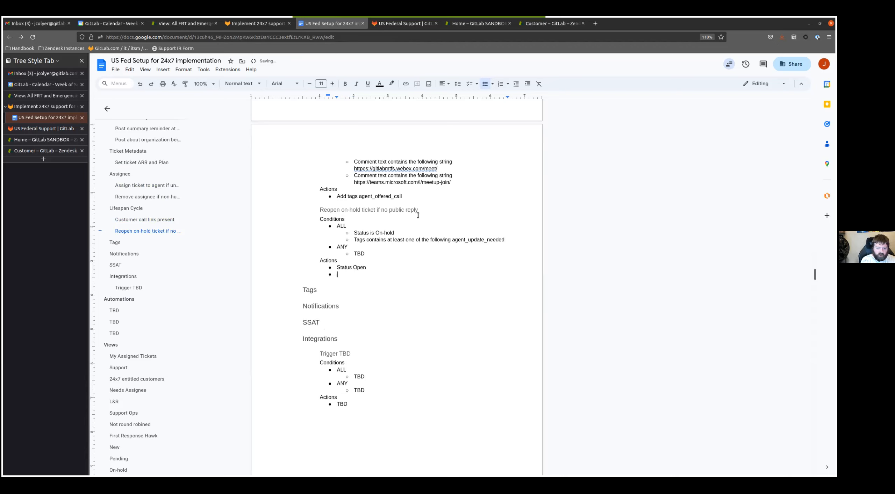
pyautogui.write('Email user - assignee')
pyautogui.press('Return')
pyautogui.press('Tab')
pyautogui.write('TB')
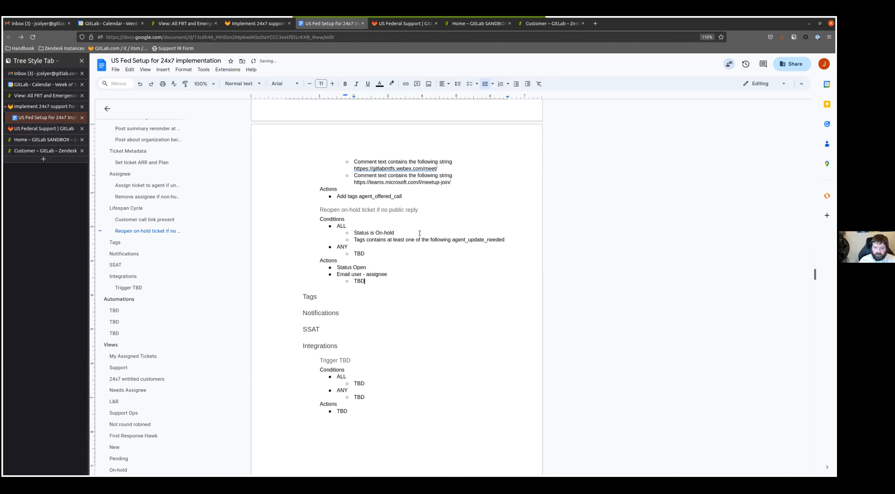
# - Attach the comment "Email content: TBD" to the nested TBD under "Email user - assignee"
pyautogui.hotkey('shift', 'Left')
pyautogui.hotkey('shift', 'Left')
pyautogui.hotkey('shift', 'Left')
pyautogui.click(543, 273)
pyautogui.write('Inlcude and')
pyautogui.hotkey('ctrl', 'a')
pyautogui.press('BackSpace')
pyautogui.write('Email content: TBD')
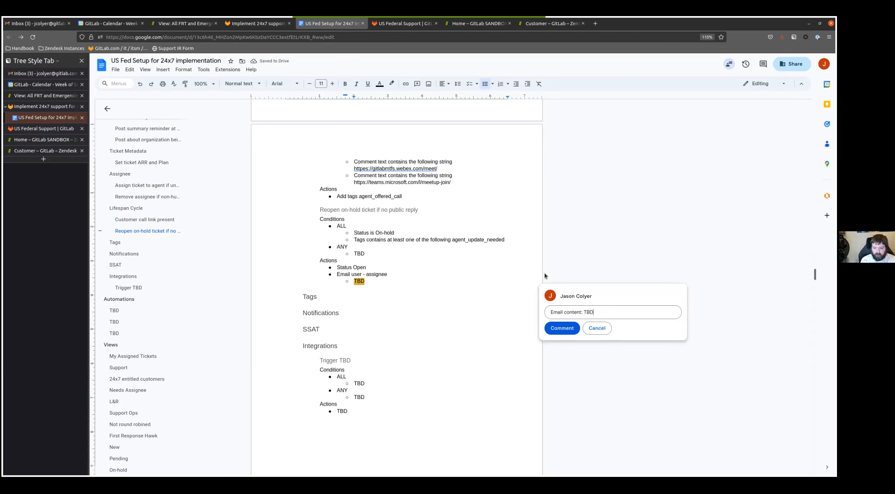
pyautogui.hotkey('ctrl', 'Return')
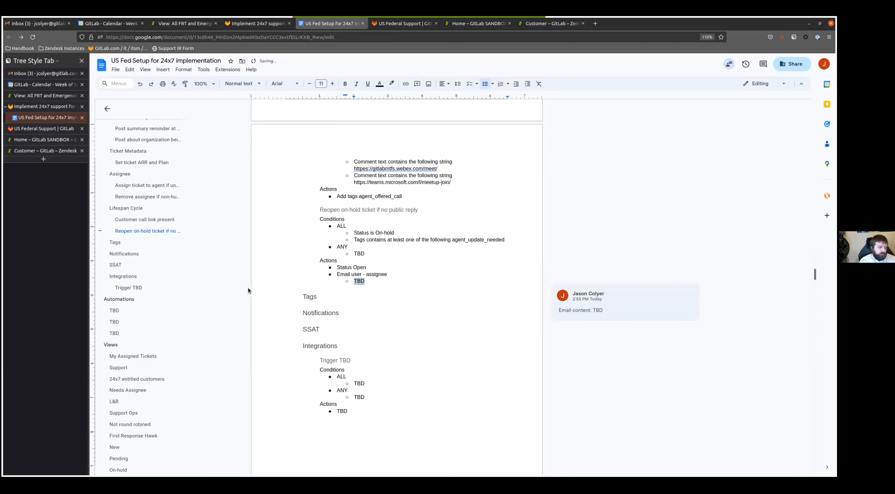
# - Copy the Trigger TBD block from Integrations to the end of the Lifespan Cycle section, above the Tags heading
pyautogui.scroll(-1, 419, 279)
pyautogui.click(446, 264)
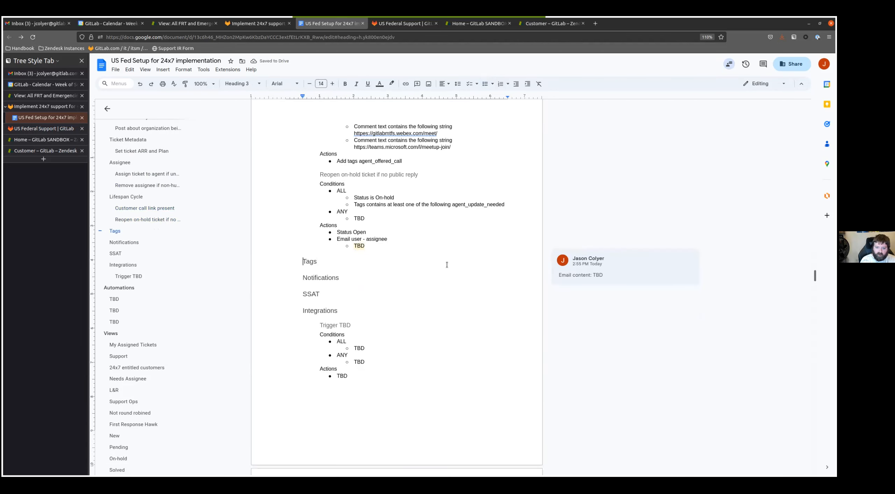
pyautogui.press('Return')
pyautogui.press('Up')
pyautogui.scroll(-4, 397, 402)
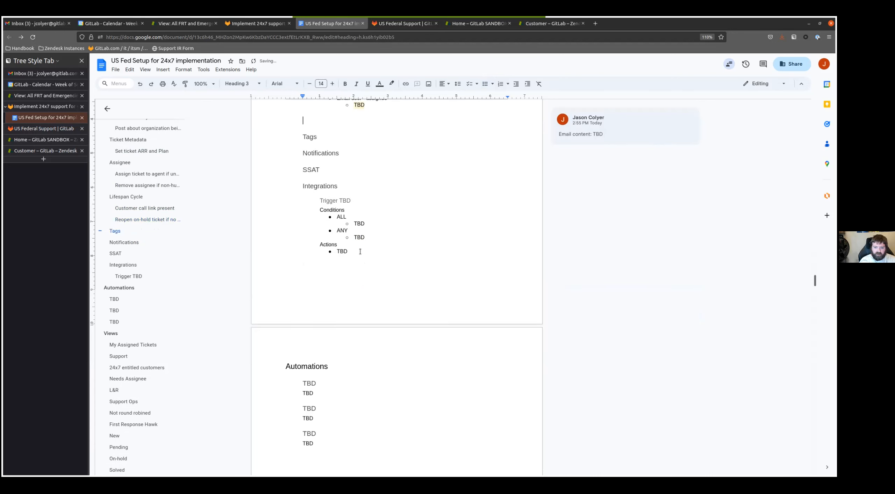
pyautogui.moveTo(350, 253); pyautogui.dragTo(313, 205)
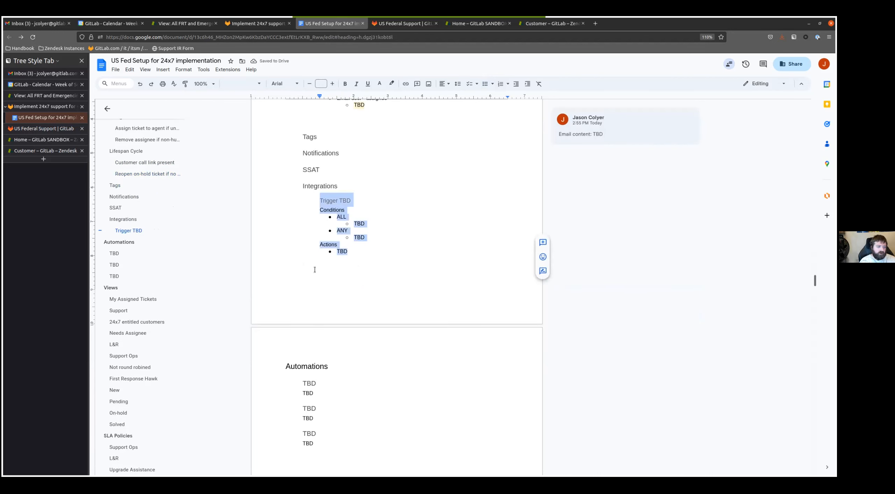
pyautogui.scroll(3, 314, 269)
pyautogui.click(330, 217)
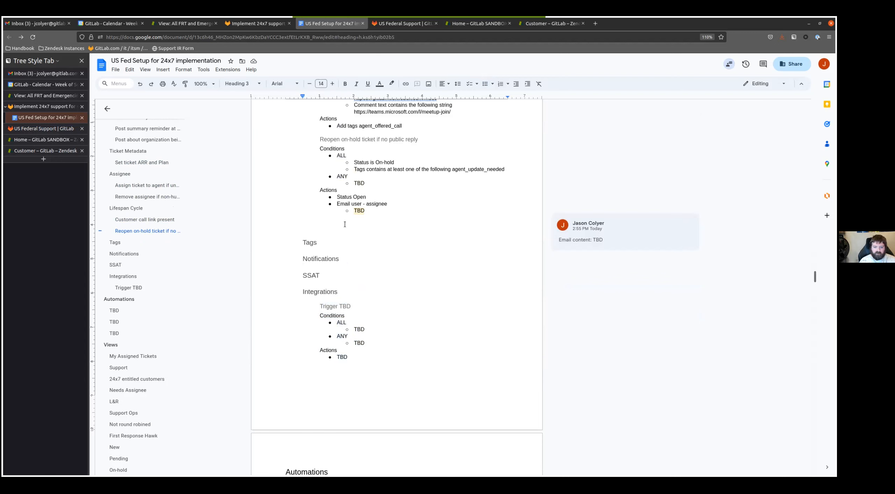
pyautogui.hotkey('ctrl', 'v')
pyautogui.click(347, 220)
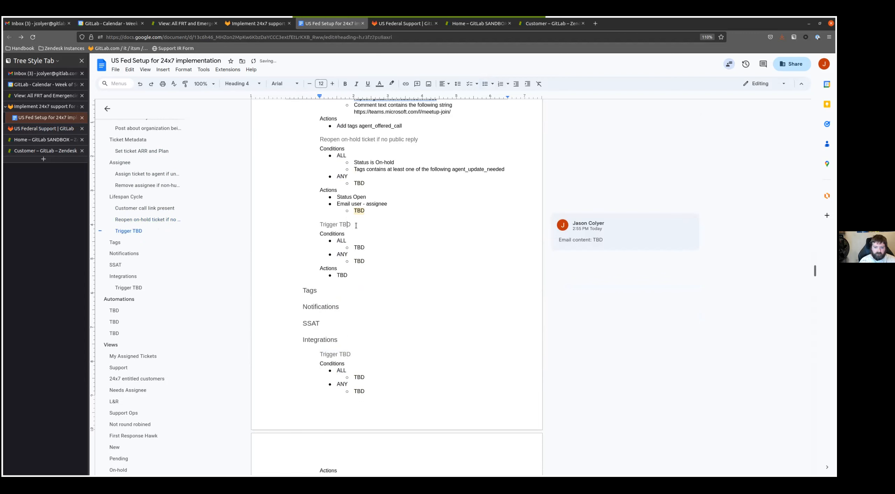
# - Rename the heading of the copied trigger block as "Reopen pending internal-request ticket when private comment is made"
pyautogui.tripleClick(354, 224)
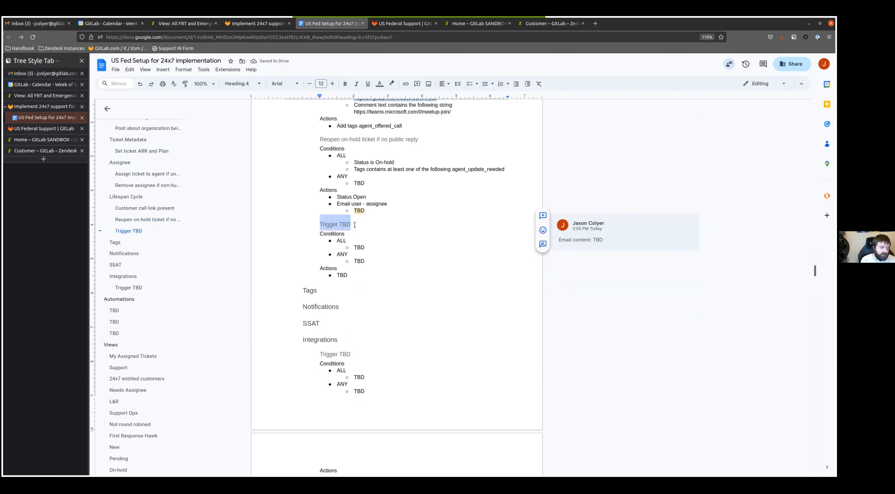
pyautogui.write('Re')
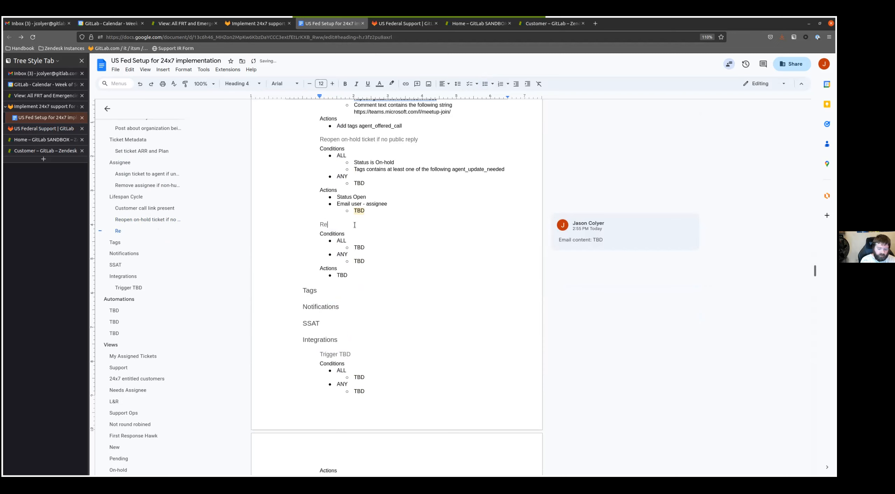
pyautogui.write('open pending internal-r')
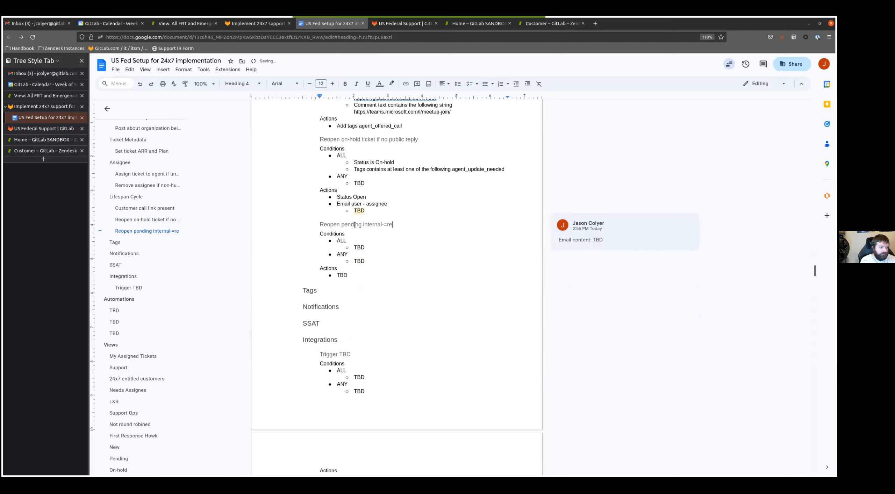
pyautogui.write('equest ticket whe pr')
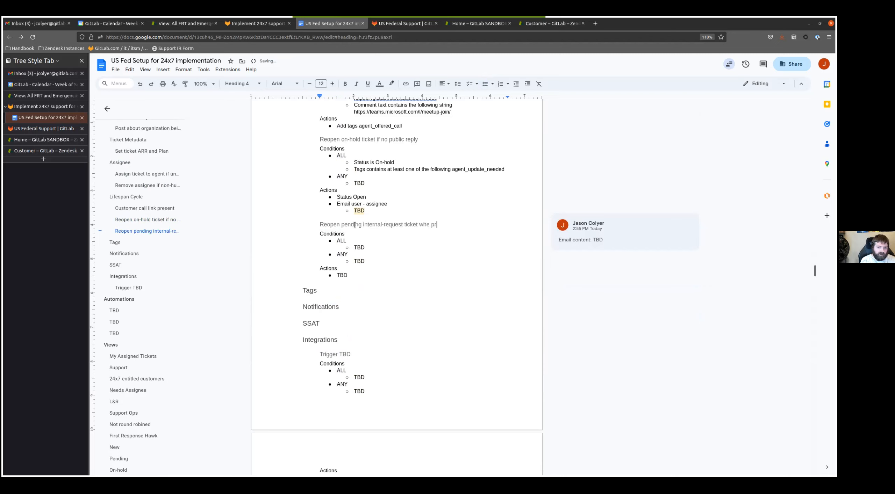
pyautogui.write('ivate comment is mad')
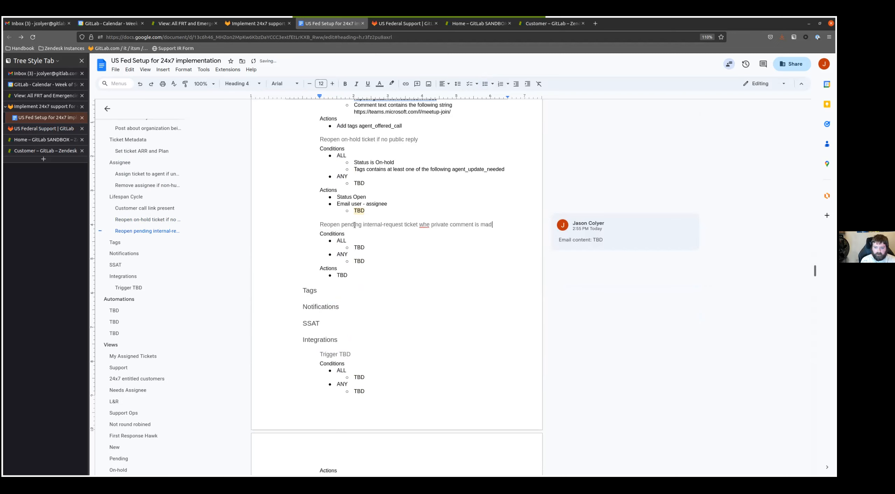
pyautogui.write('n')
pyautogui.press('End')
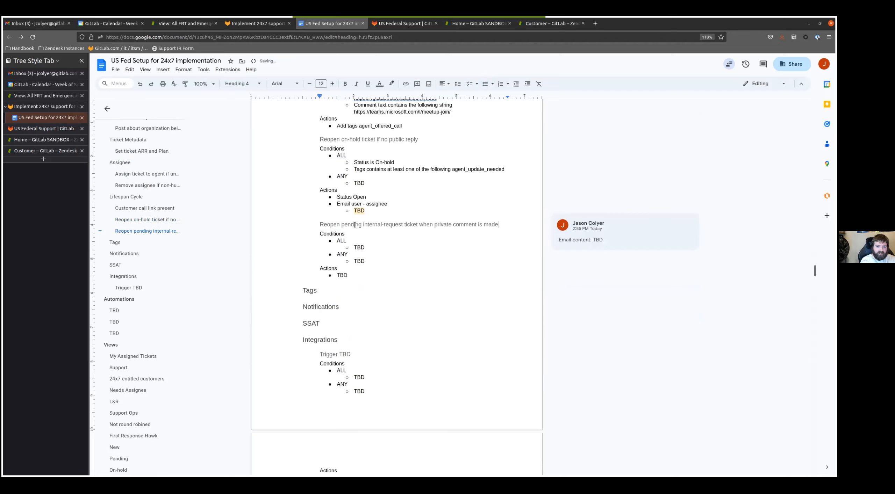
# - Replace the pending trigger's TBD under ALL with "Status changed to Pending" and "Comment is Private"
pyautogui.press('Down')
pyautogui.press('Down')
pyautogui.press('Down')
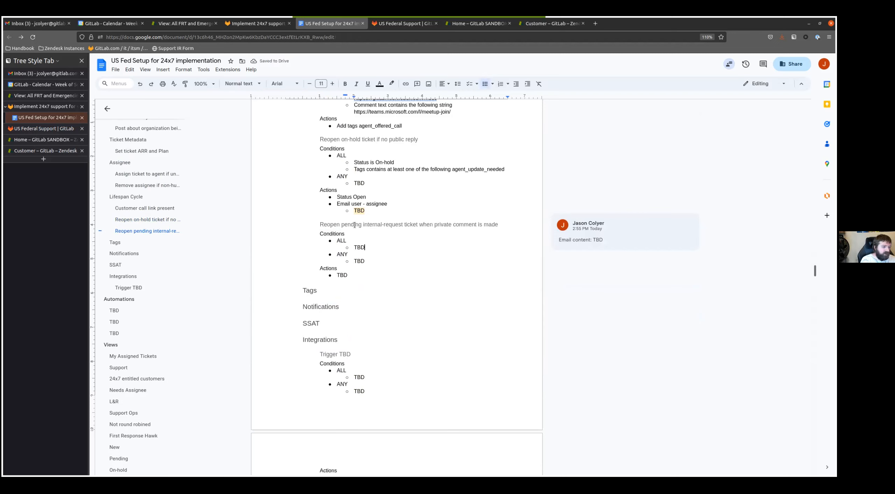
pyautogui.press('BackSpace')
pyautogui.press('BackSpace')
pyautogui.press('BackSpace')
pyautogui.write('Status changed to Pending')
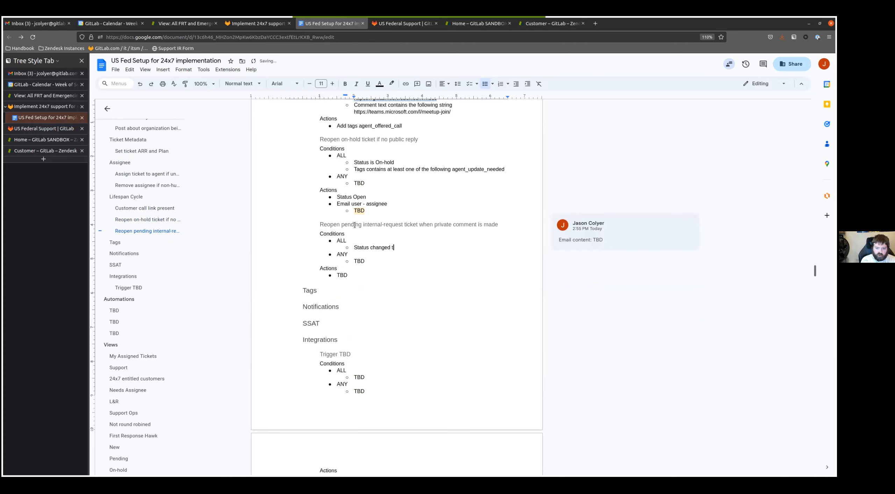
pyautogui.hotkey('ctrl', 'BackSpace')
pyautogui.write('Pending')
pyautogui.press('Return')
pyautogui.write('Commen')
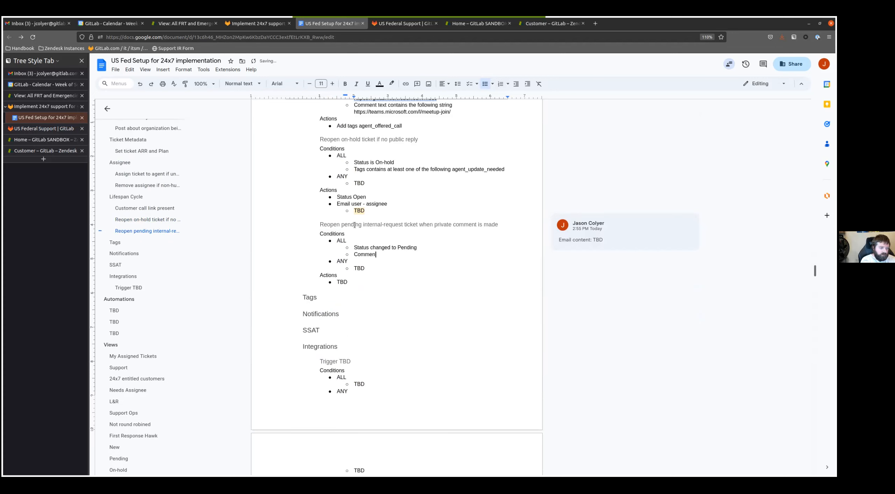
pyautogui.write('t ios PRivat')
pyautogui.hotkey('ctrl', 'BackSpace')
pyautogui.write('PRiva')
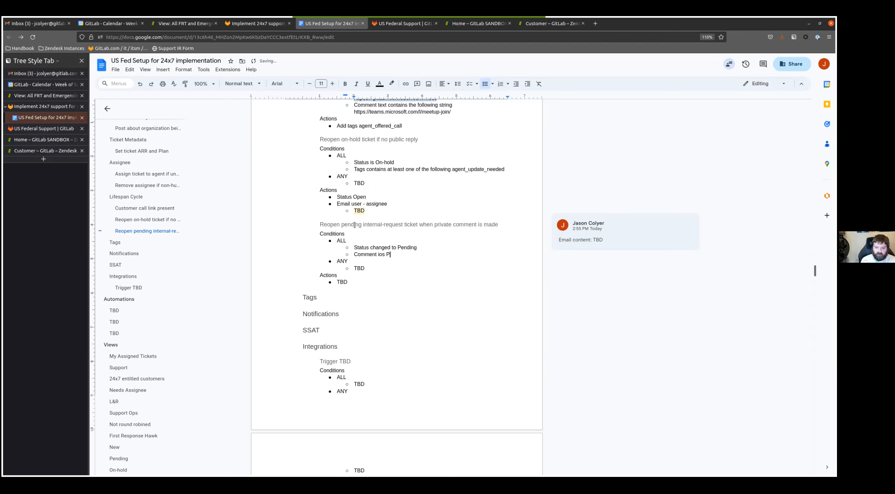
pyautogui.hotkey('ctrl', 'BackSpace')
pyautogui.hotkey('ctrl', 'BackSpace')
pyautogui.write('is Private')
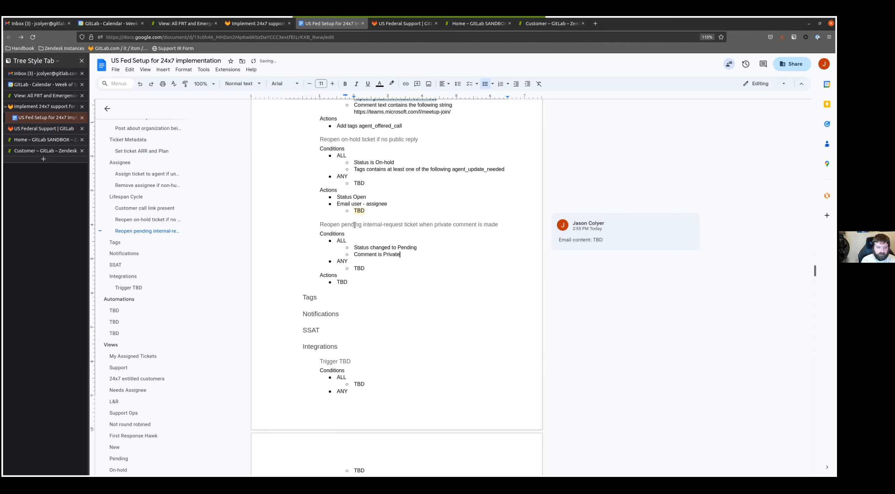
# - Add "Role is agent" and "Comment text contains none of the following #unbabel" to the pending trigger's ALL conditions
pyautogui.press('Return')
pyautogui.write('Role is agent')
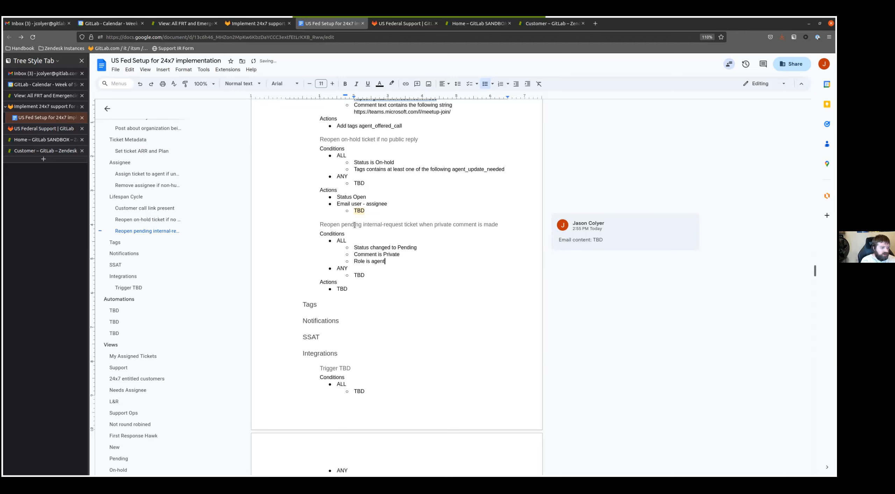
pyautogui.press('Return')
pyautogui.write('C')
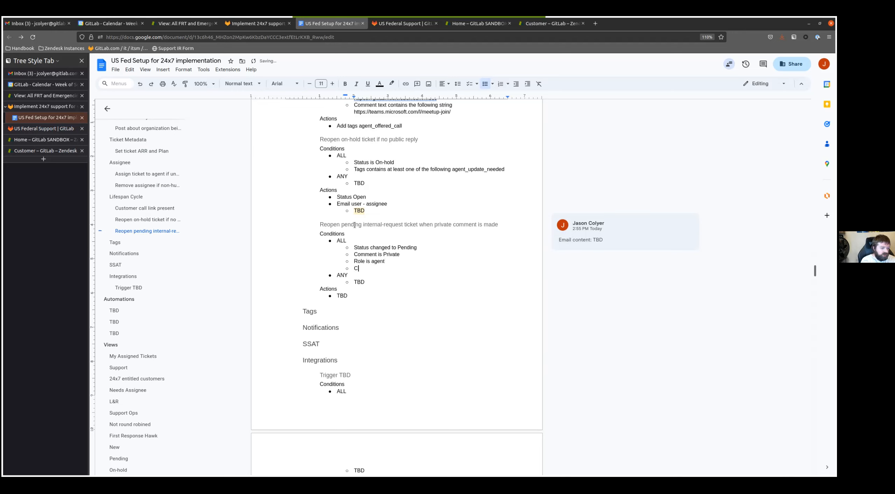
pyautogui.write('omment text contains ')
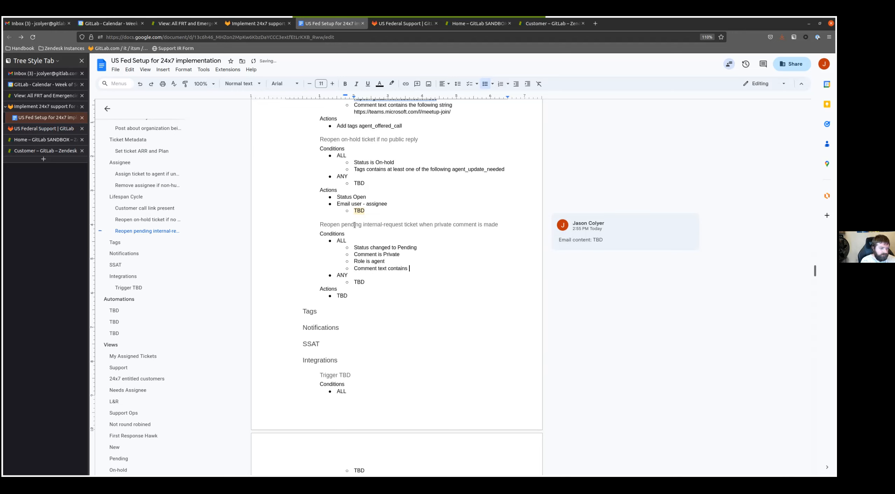
pyautogui.write('none of the following ')
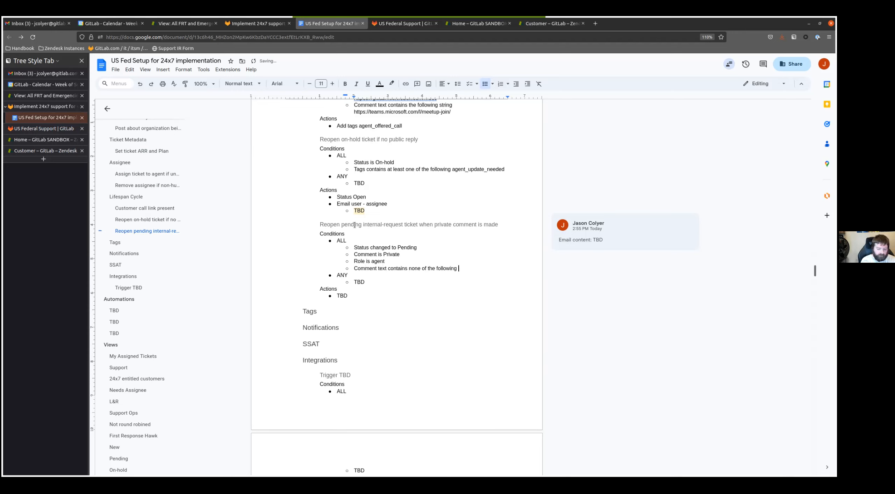
pyautogui.write('#unbabel')
pyautogui.press('Return')
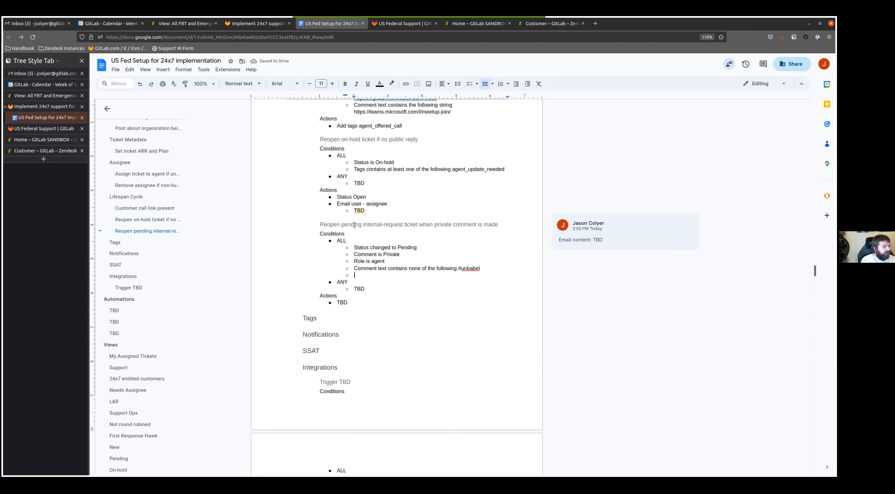
# - Add the condition "Tags contains none of the following skip_autoreopen" to the pending trigger's ALL list
pyautogui.write('Tags contains none of')
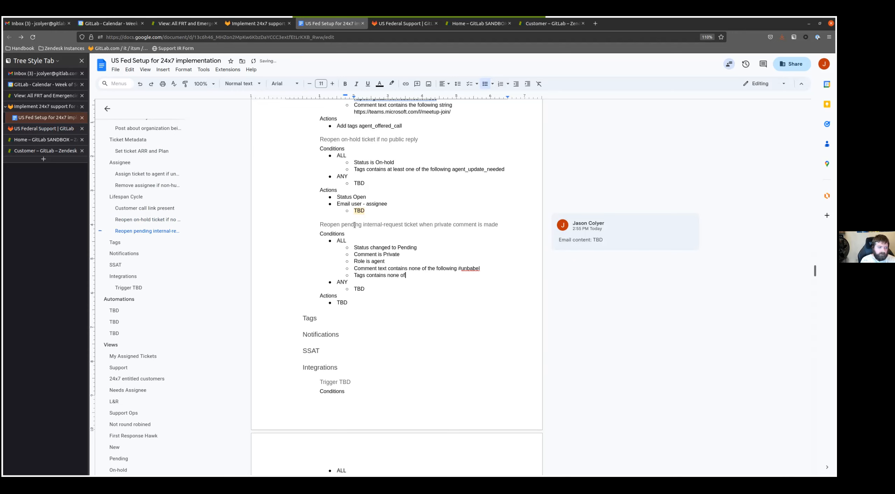
pyautogui.write(' the following skip_autoreopen')
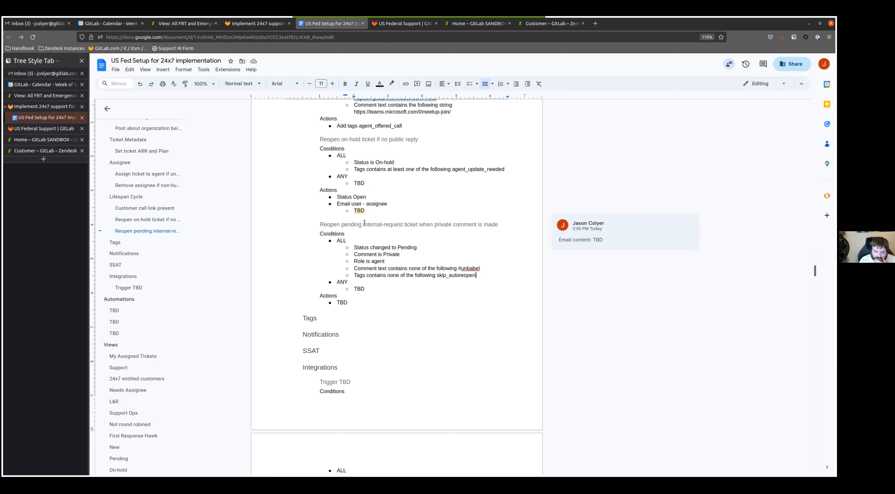
# - Insert a page break before the Tags heading and paste another copy of the Trigger TBD block ahead of it
pyautogui.click(364, 225)
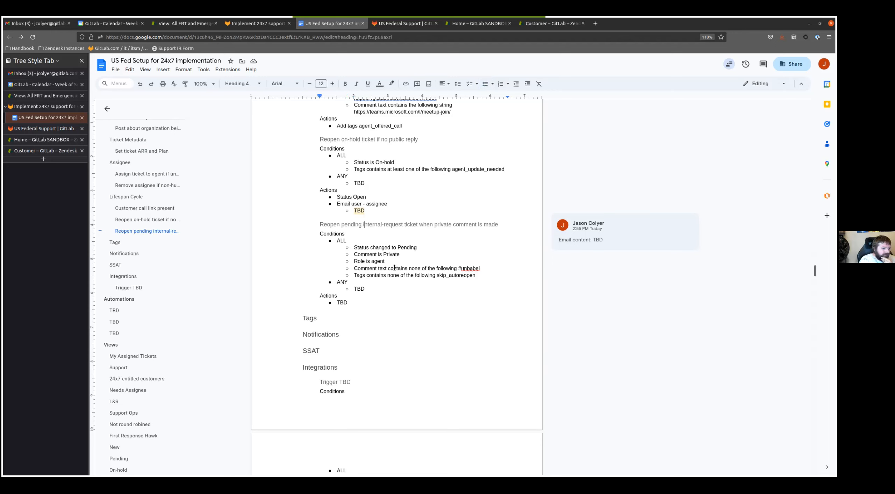
pyautogui.tripleClick(343, 224)
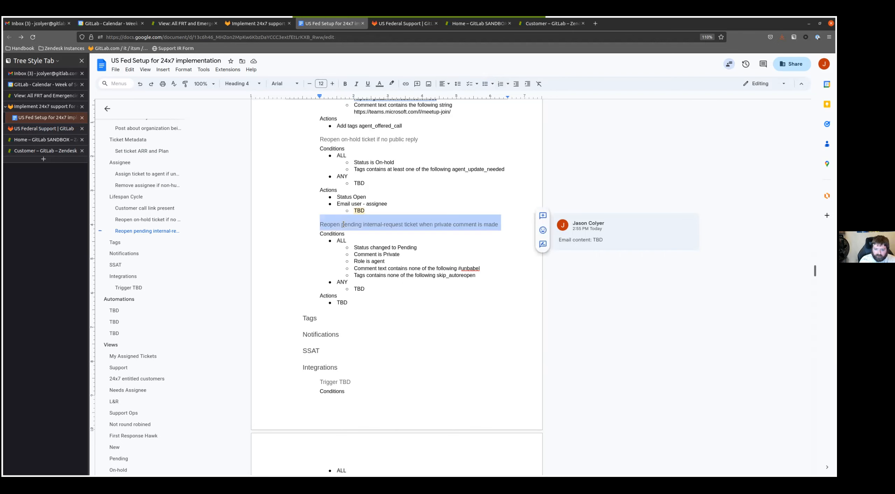
pyautogui.moveTo(349, 302); pyautogui.dragTo(393, 301)
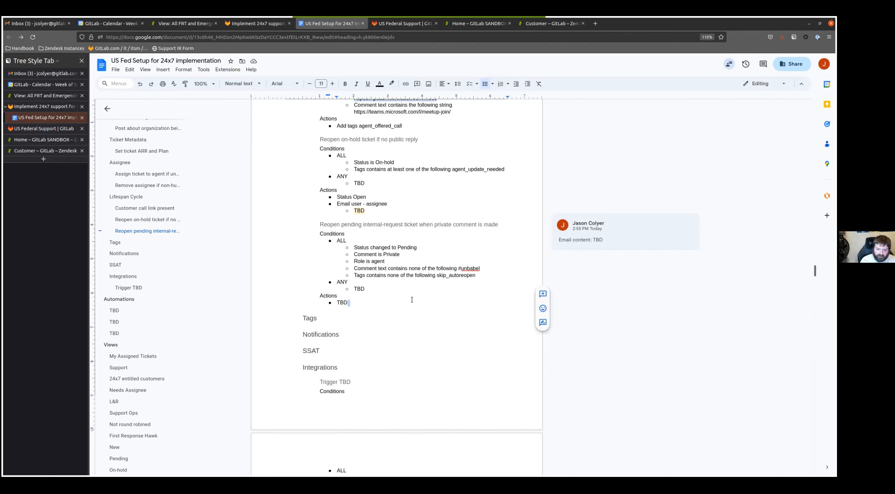
pyautogui.scroll(-8, 409, 304)
pyautogui.click(350, 225)
pyautogui.scroll(6, 336, 286)
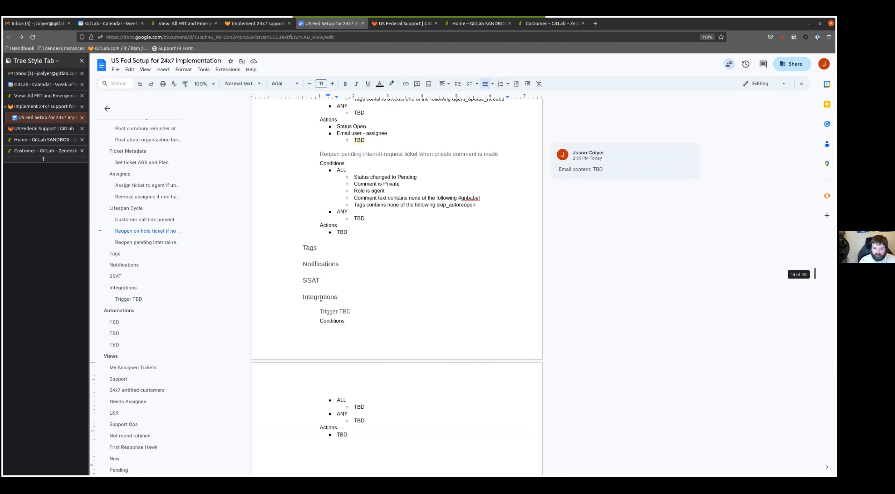
pyautogui.moveTo(319, 311); pyautogui.dragTo(346, 323)
pyautogui.click(413, 246)
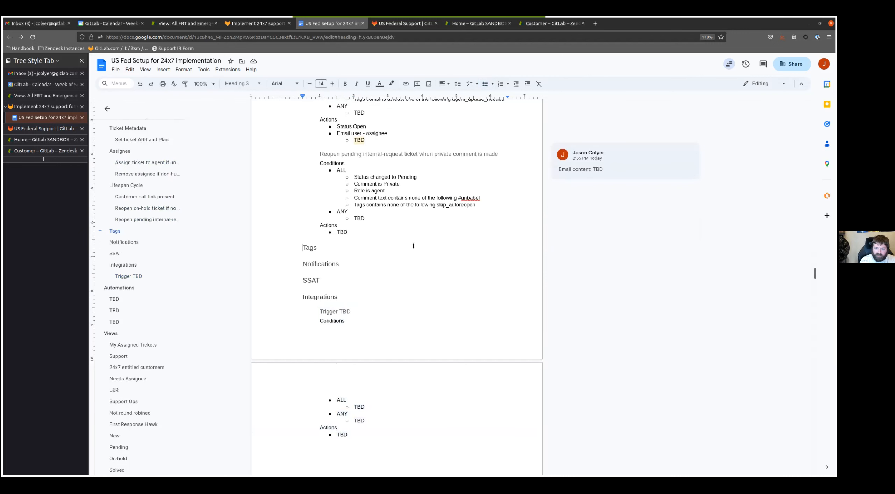
pyautogui.hotkey('ctrl', 'Return')
pyautogui.write('Trigger TBD Conditions ALL TBD ANY TBD Actions TBD')
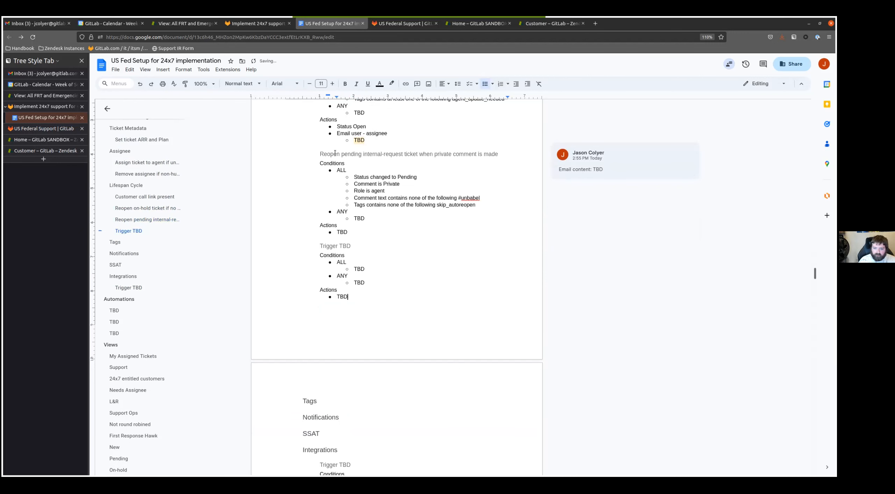
# - Change the pending trigger's status condition to "Status is Pending"
pyautogui.doubleClick(380, 177)
pyautogui.write('is')
pyautogui.press('Delete')
pyautogui.press('Delete')
pyautogui.press('Delete')
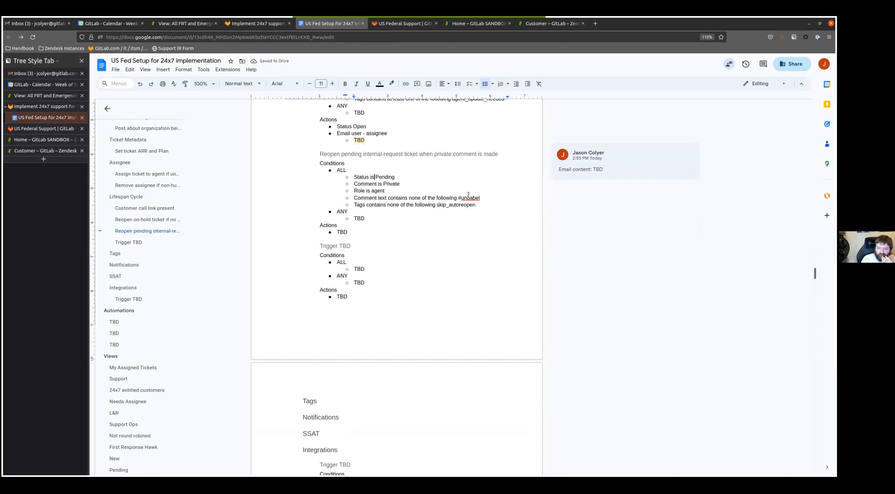
# - Delete the skip_autoreopen tags condition from the pending trigger's ALL list
pyautogui.press('Down')
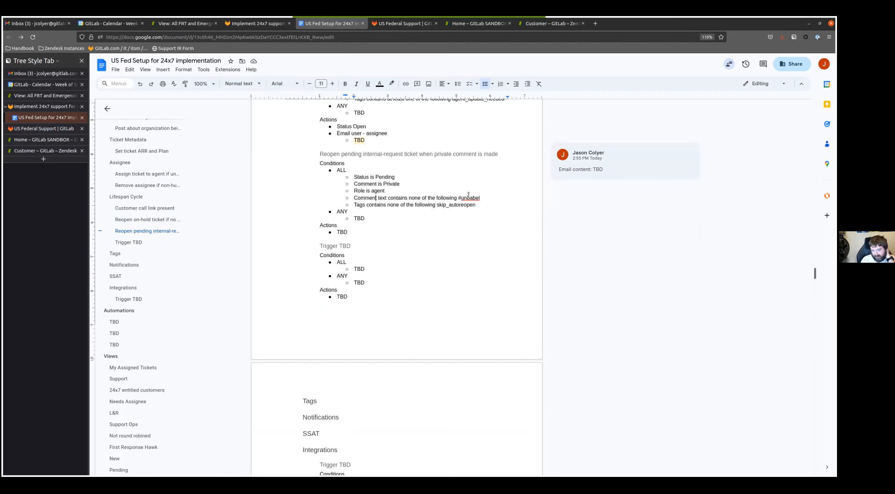
pyautogui.press('End')
pyautogui.hotkey('shift', 'Home')
pyautogui.press('Home')
pyautogui.press('Down')
pyautogui.hotkey('shift', 'Down')
pyautogui.press('Delete')
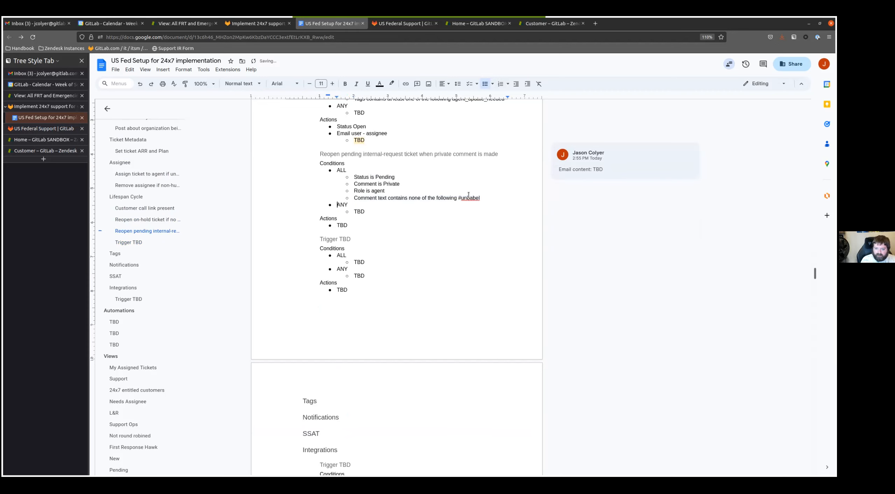
# - Add the condition "Form is License Issue" at the end of the pending trigger's ALL list
pyautogui.press('Down')
pyautogui.hotkey('shift', 'End')
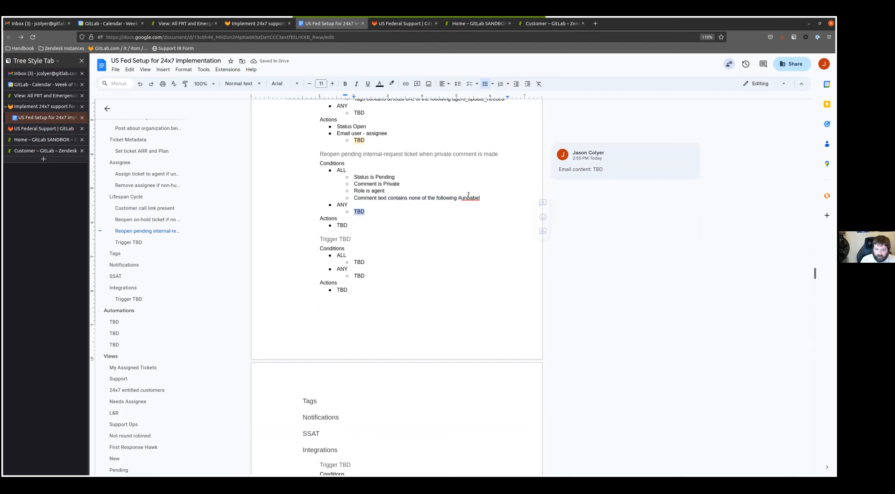
pyautogui.press('Up')
pyautogui.press('End')
pyautogui.press('Return')
pyautogui.write('Form is License Issue')
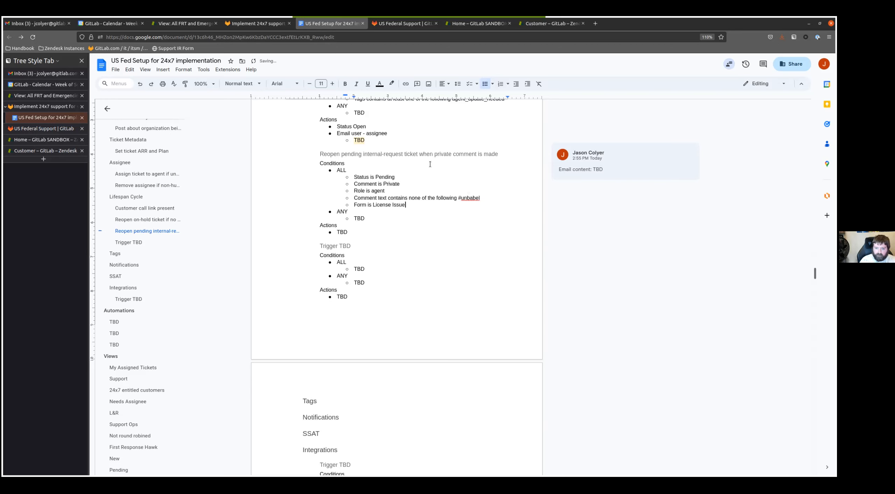
# - Change the pending trigger's heading to "Reopen pending License issue ticket when private comment is made"
pyautogui.doubleClick(376, 154)
pyautogui.write('License')
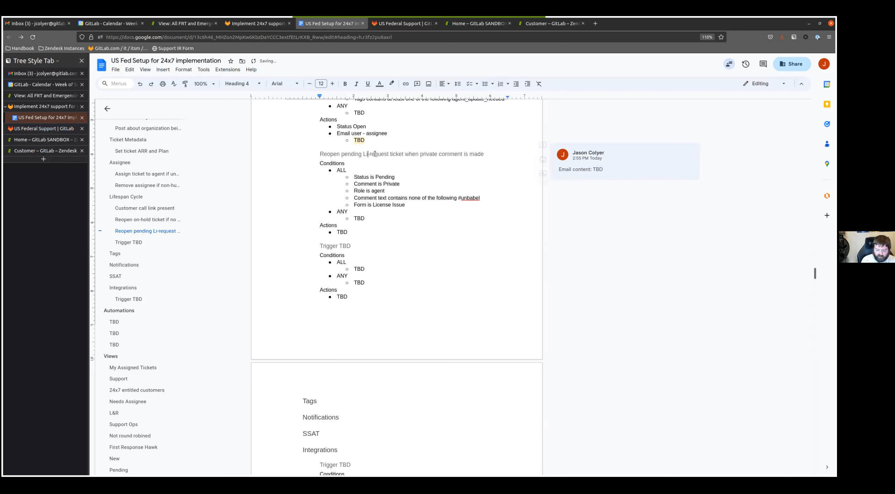
pyautogui.press('Delete')
pyautogui.press('Delete')
pyautogui.press('Delete')
pyautogui.press('Delete')
pyautogui.press('Delete')
pyautogui.press('Delete')
pyautogui.press('Delete')
pyautogui.press('Delete')
pyautogui.write('issue')
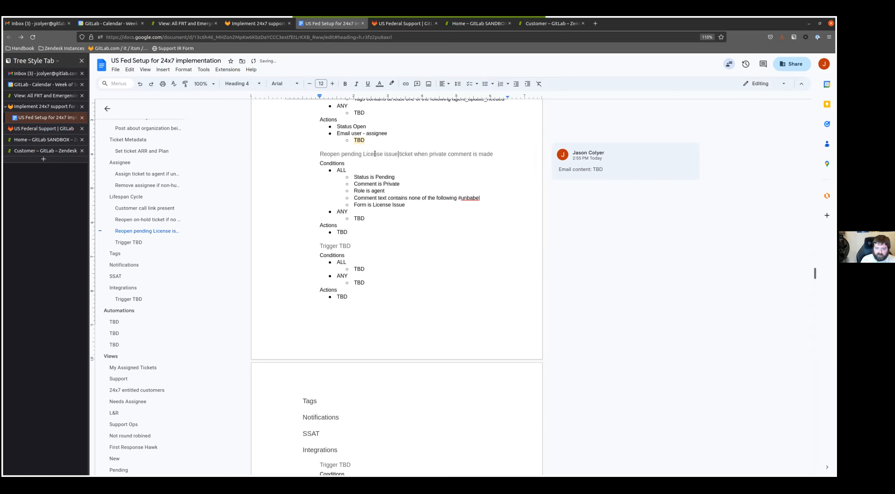
# - Replace the TBD action of the pending License issue trigger with "Status Open"
pyautogui.press('Down')
pyautogui.press('Down')
pyautogui.press('Down')
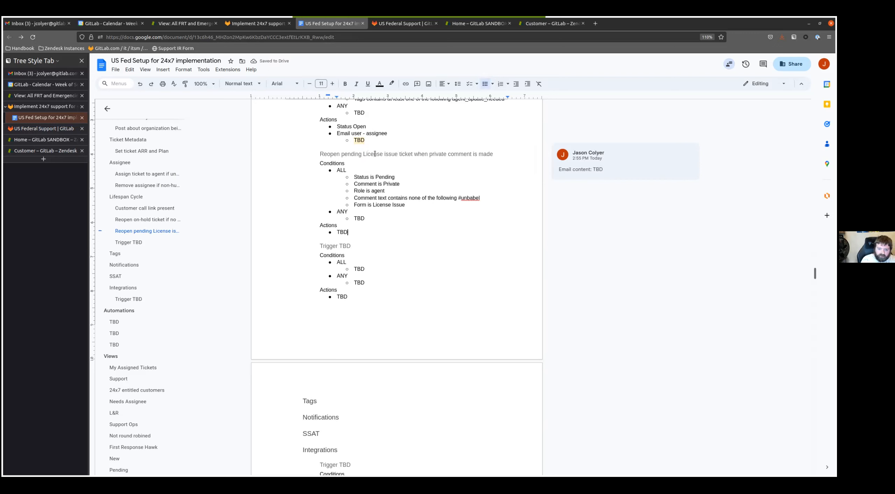
pyautogui.press('BackSpace')
pyautogui.press('BackSpace')
pyautogui.press('BackSpace')
pyautogui.write('Status OPpen')
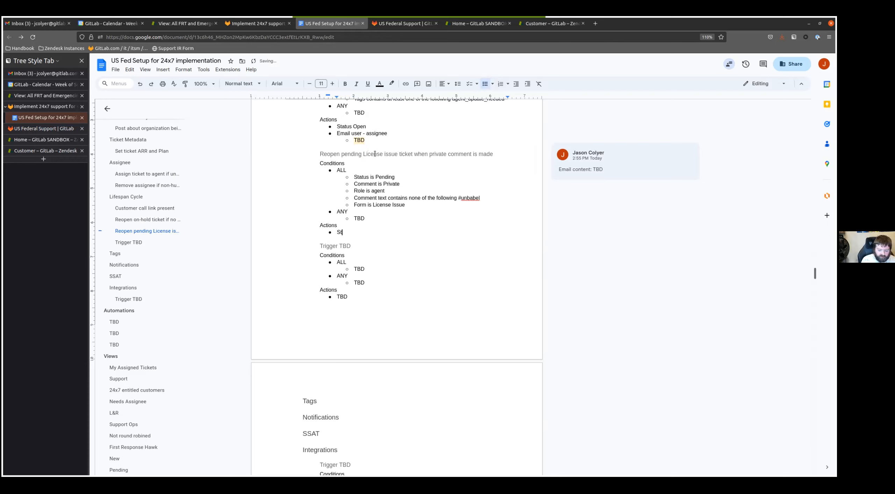
pyautogui.press('BackSpace')
pyautogui.press('BackSpace')
pyautogui.press('BackSpace')
pyautogui.press('BackSpace')
pyautogui.write('Open')
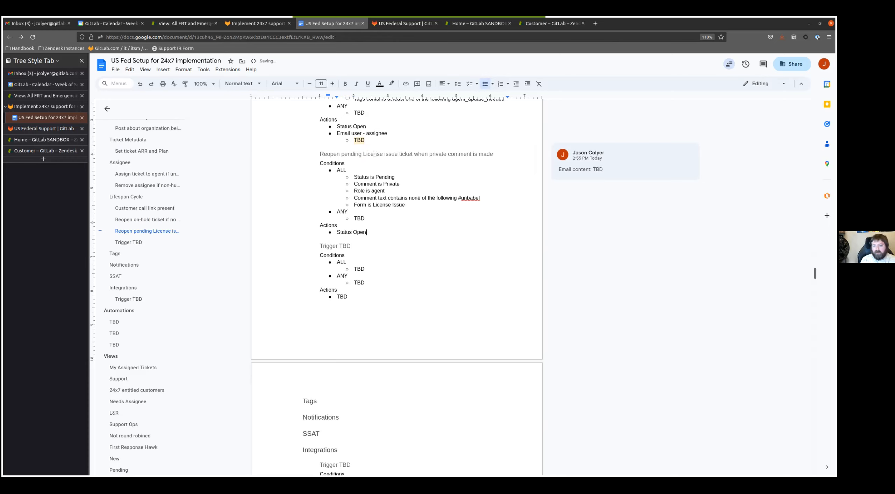
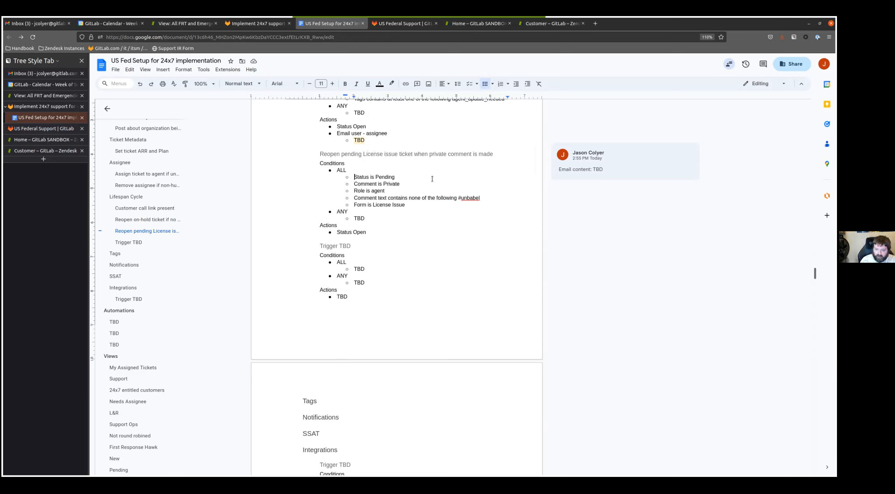
# - Insert the condition "Ticket is Updated" at the start of the pending License issue trigger's ALL list
pyautogui.press('Return')
pyautogui.write('Ticket is')
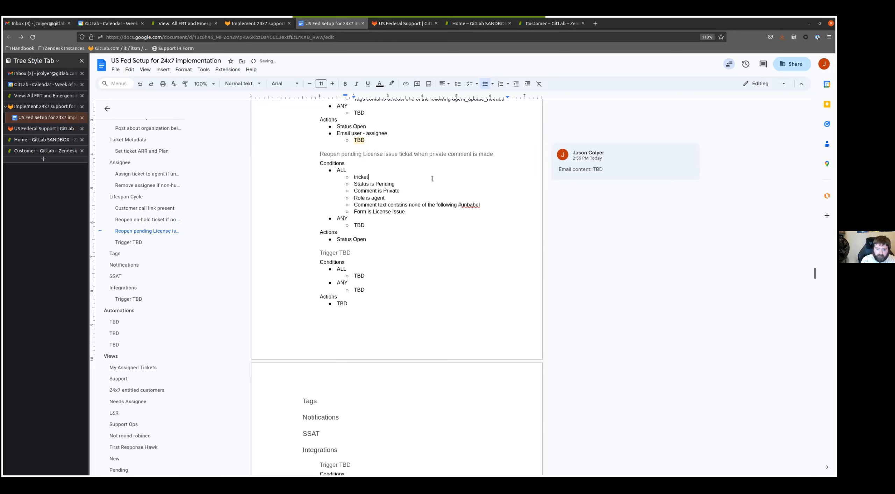
pyautogui.write(' Updated')
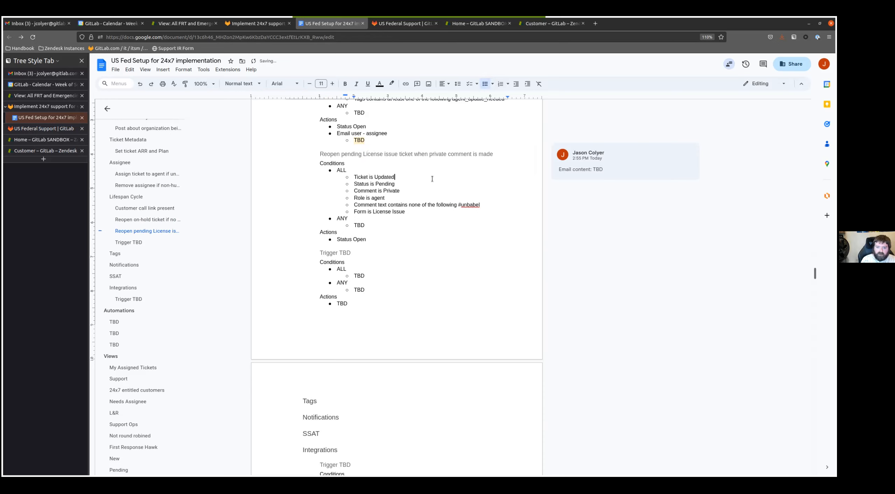
# - Rename the last Trigger TBD heading under Lifespan Cycle as "Reopen ticket when set to pending with internal comment"
pyautogui.press('Down')
pyautogui.press('Down')
pyautogui.press('Down')
pyautogui.press('Down')
pyautogui.press('Down')
pyautogui.press('Down')
pyautogui.press('Down')
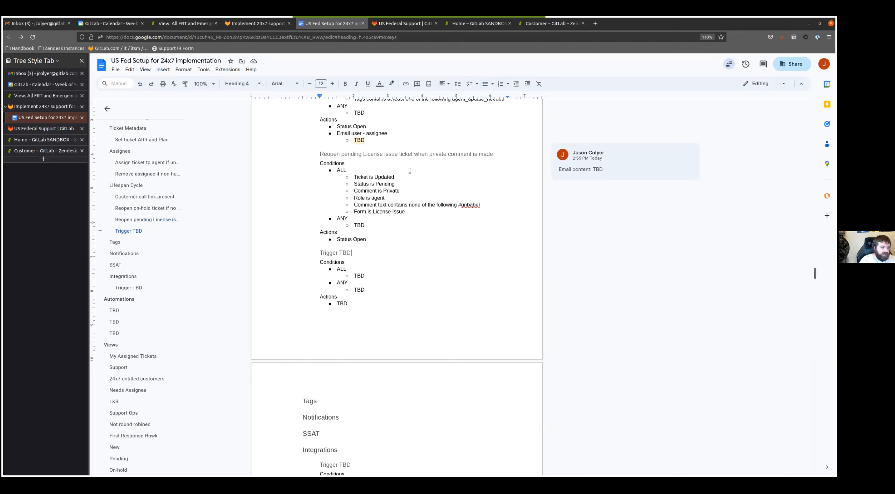
pyautogui.hotkey('shift', 'Home')
pyautogui.press('BackSpace')
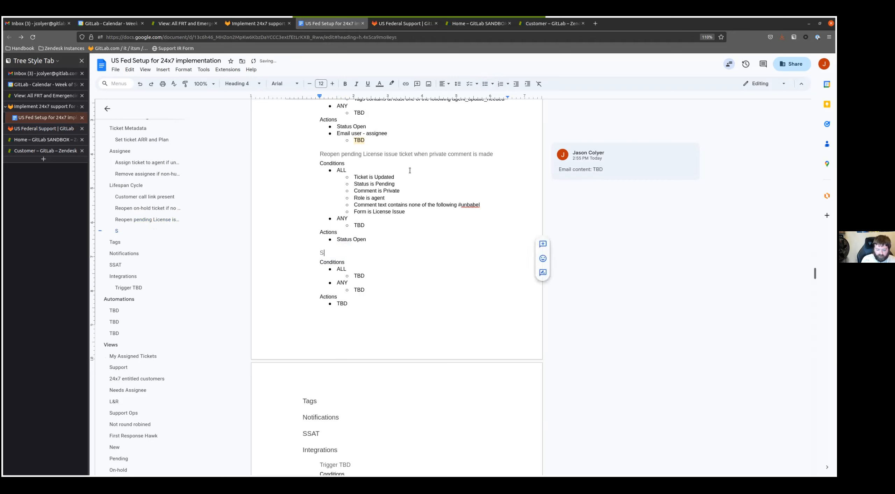
pyautogui.write('Reop')
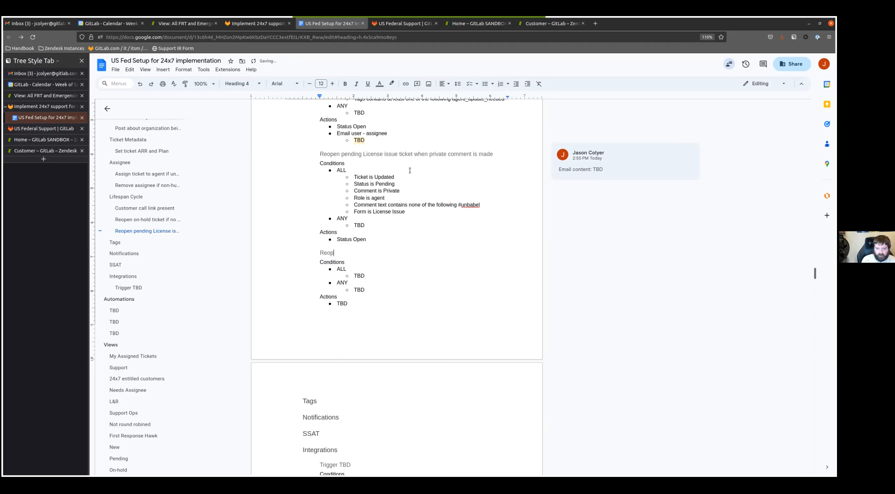
pyautogui.write('en ticket when set to pending w')
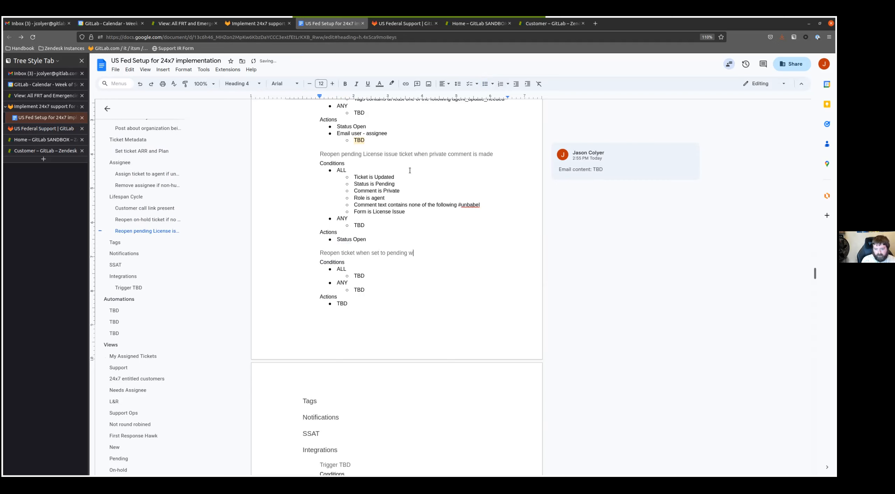
pyautogui.write('ith internal comment')
# - Replace the internal comment trigger's TBD condition under ALL with "Ticket is Updated" and "Status changed to Pending"
pyautogui.press('Down')
pyautogui.press('Down')
pyautogui.press('Down')
pyautogui.press('BackSpace')
pyautogui.press('BackSpace')
pyautogui.press('BackSpace')
pyautogui.write('Ticketiis Updated')
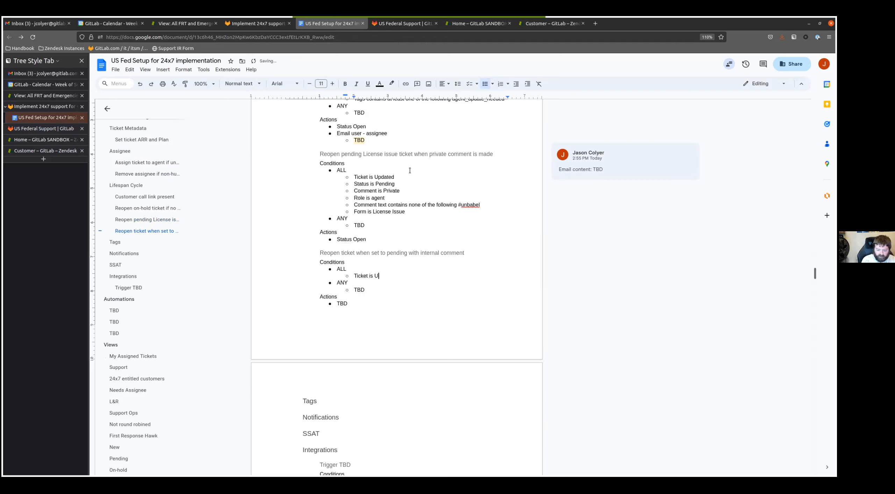
pyautogui.press('Return')
pyautogui.write('Status changed t')
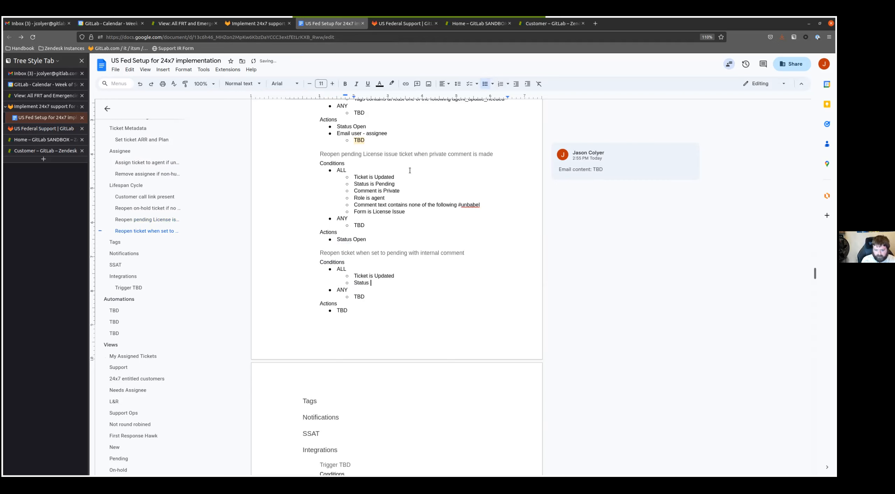
pyautogui.write('ending')
# - Add the conditions "Current user is agent" and "Comment is Private" to the internal comment trigger's ALL list
pyautogui.press('Return')
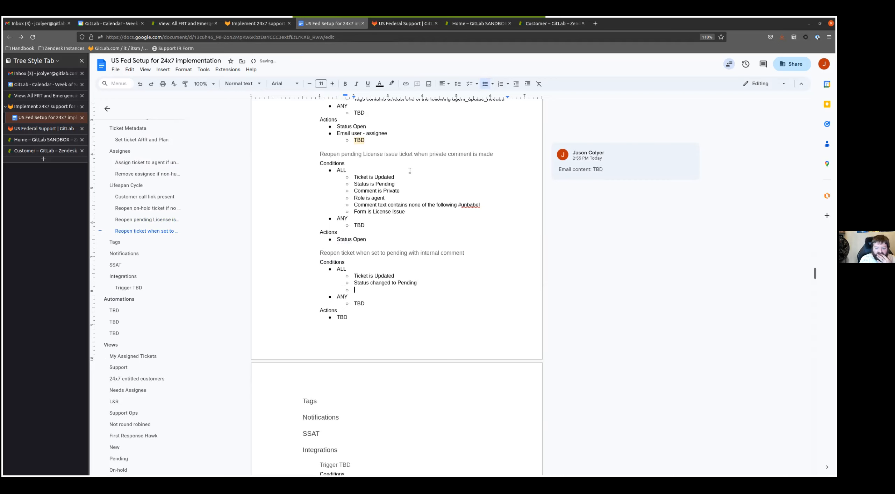
pyautogui.write('Current user is agent')
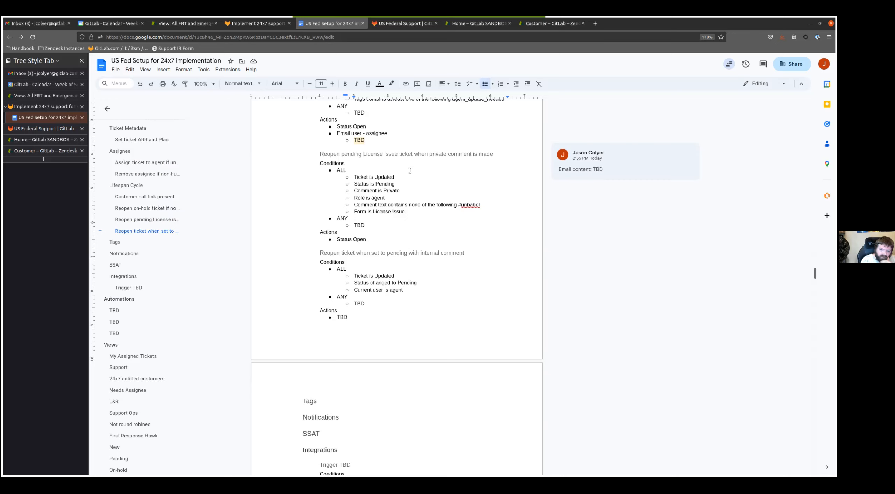
pyautogui.press('Return')
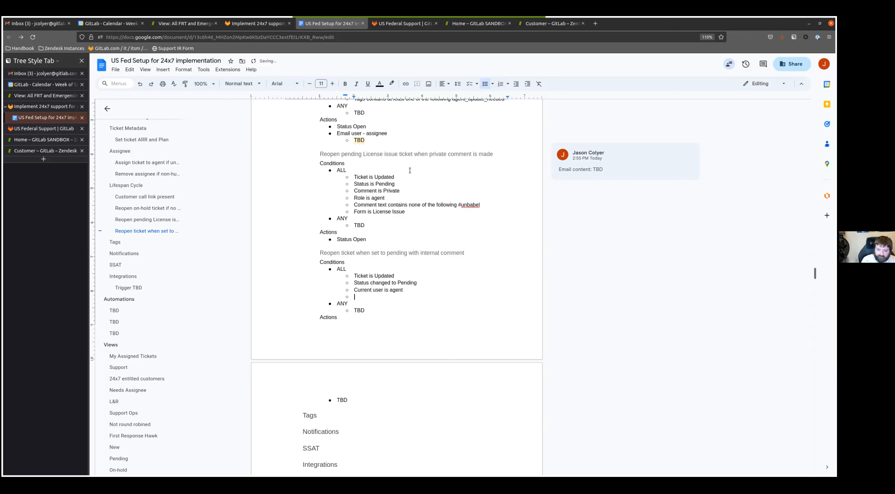
pyautogui.write('Comment is Privatew')
pyautogui.press('BackSpace')
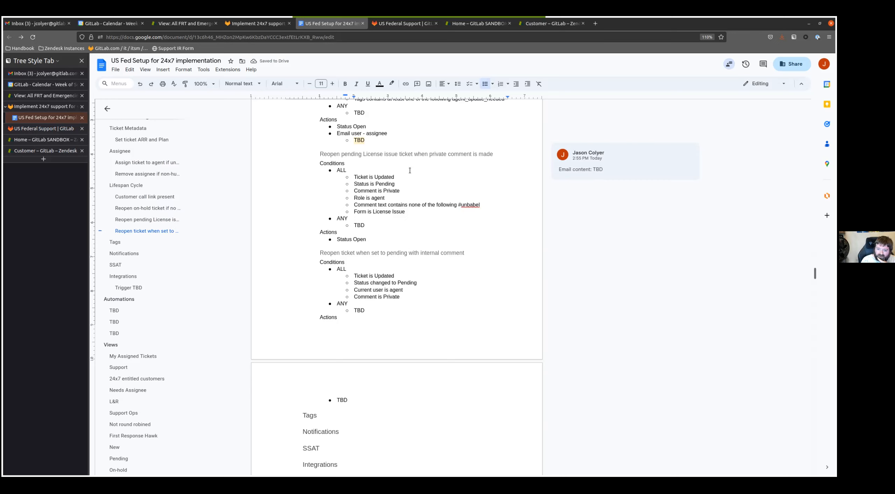
# - Replace the TBD action of the internal comment trigger with "Status Open"
pyautogui.press('Down')
pyautogui.press('Down')
pyautogui.press('Down')
pyautogui.press('Down')
pyautogui.press('BackSpace')
pyautogui.press('BackSpace')
pyautogui.press('BackSpace')
pyautogui.write('Status Open')
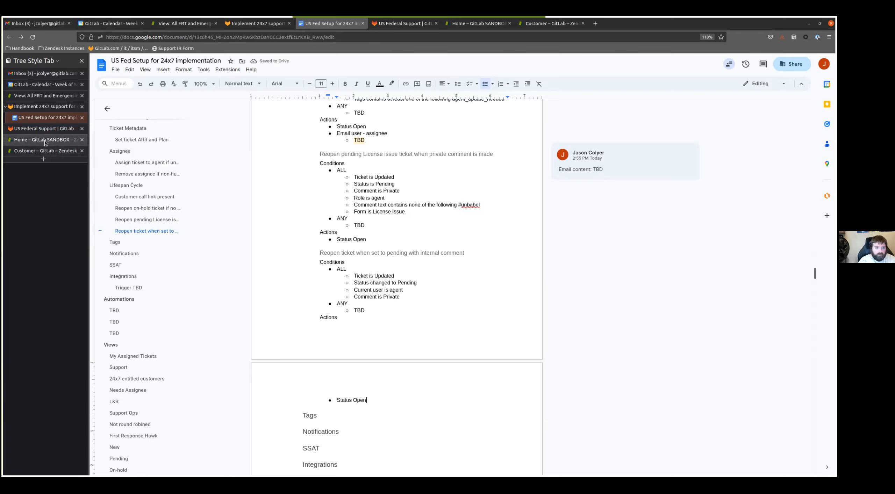
# - Attach the comment "Unsure?" to the heading "Reopen ticket when set to pending with internal comment"
pyautogui.scroll(-3, 375, 314)
pyautogui.scroll(3, 374, 309)
pyautogui.moveTo(320, 252); pyautogui.dragTo(550, 247)
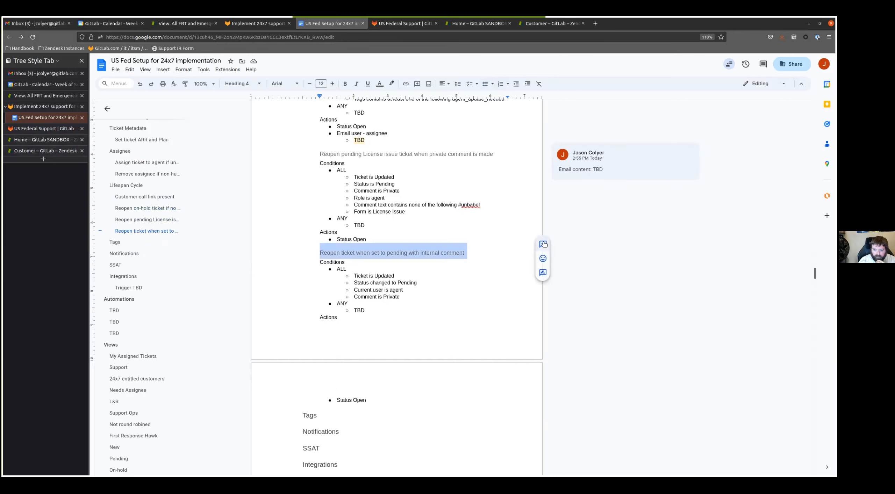
pyautogui.click(543, 244)
pyautogui.write('Unsure?')
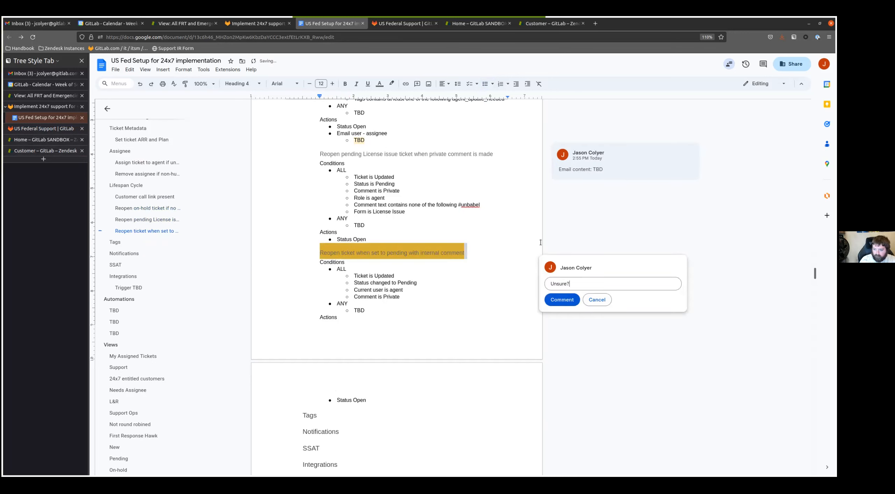
pyautogui.click(556, 299)
# - Attach the comment "Unsure" to the heading "Reopen pending License issue ticket when private comment is made"
pyautogui.moveTo(320, 154); pyautogui.dragTo(532, 151)
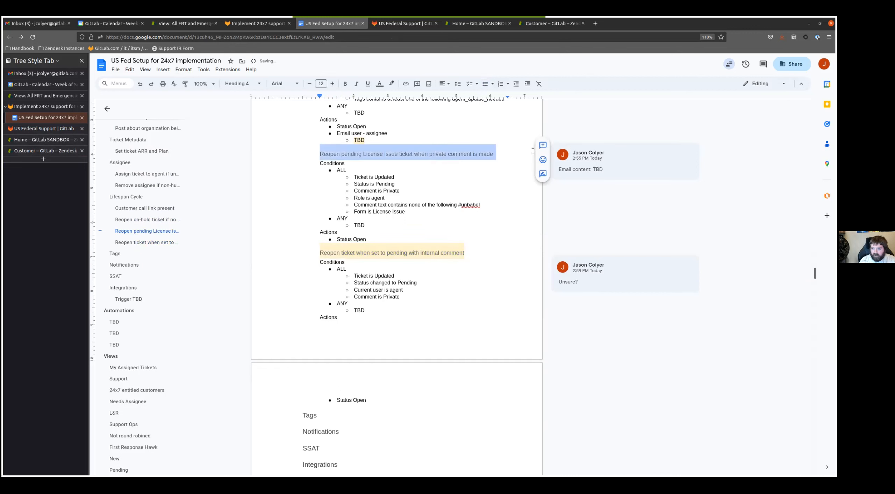
pyautogui.click(542, 145)
pyautogui.write('Unsure')
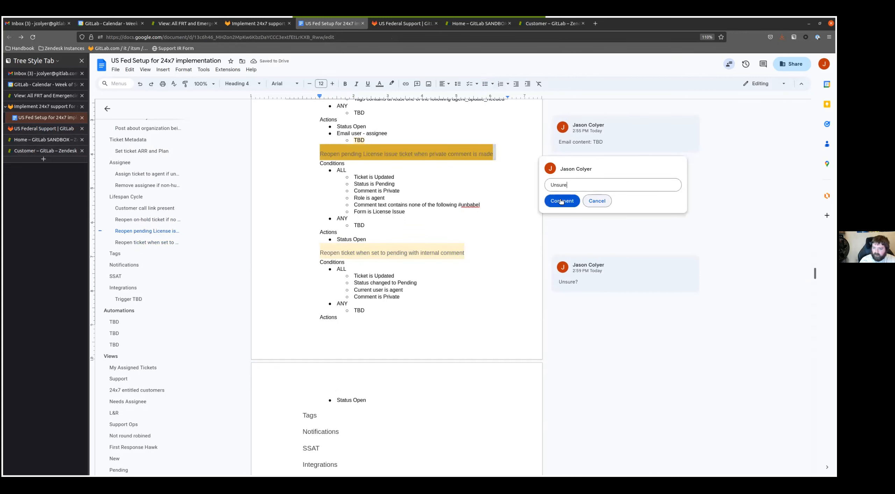
pyautogui.click(561, 202)
# - Add the action "Email user - assignee" with a nested TBD item below Status Open in the internal comment trigger
pyautogui.click(359, 393)
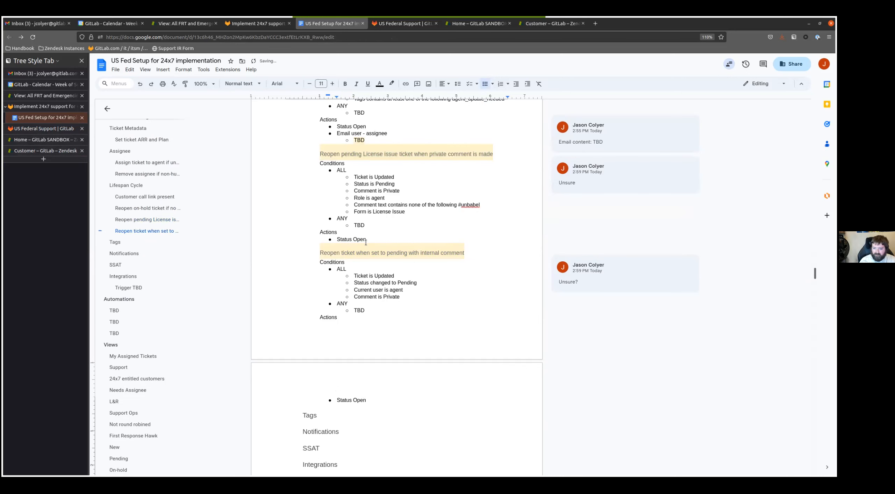
pyautogui.press('Return')
pyautogui.write('Email use')
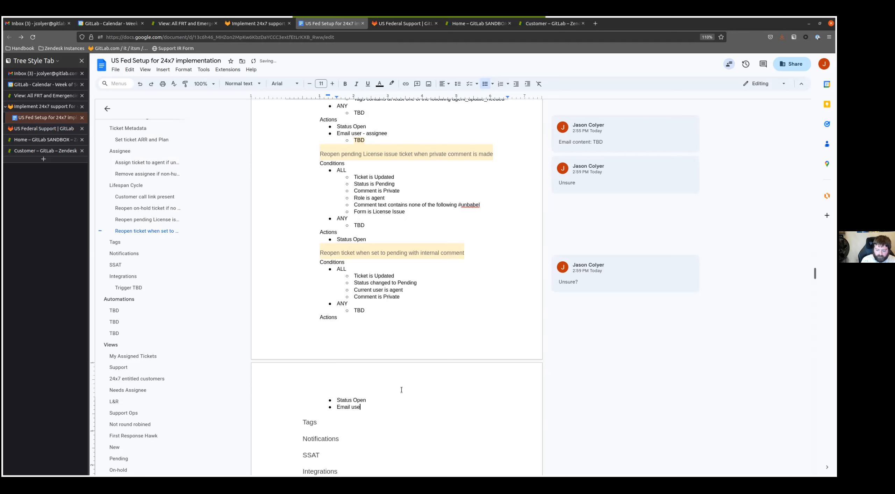
pyautogui.write('r - cuf')
pyautogui.press('BackSpace')
pyautogui.press('BackSpace')
pyautogui.press('BackSpace')
pyautogui.write('assignee')
pyautogui.press('Return')
pyautogui.press('Tab')
pyautogui.write('TBD')
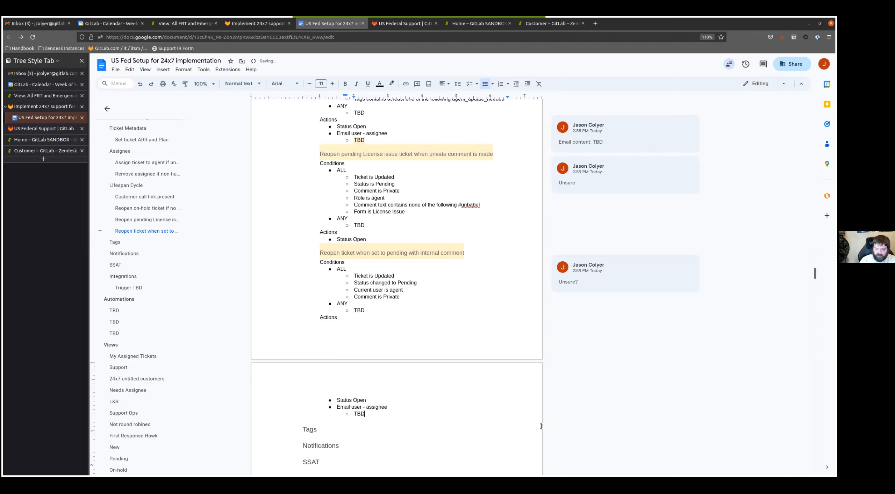
# - Attach the comment "Email content: TBD" to the TBD item nested under the internal comment trigger's email action
pyautogui.hotkey('shift', 'Home')
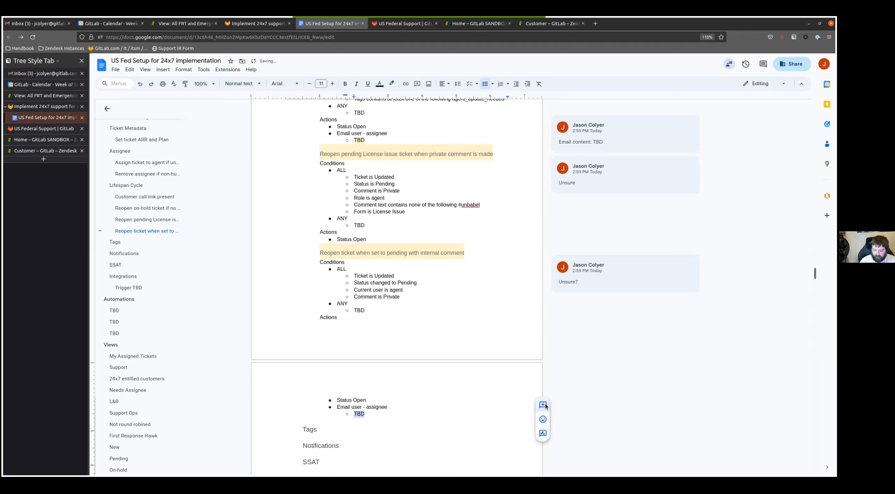
pyautogui.click(544, 405)
pyautogui.write('Email content: TBD')
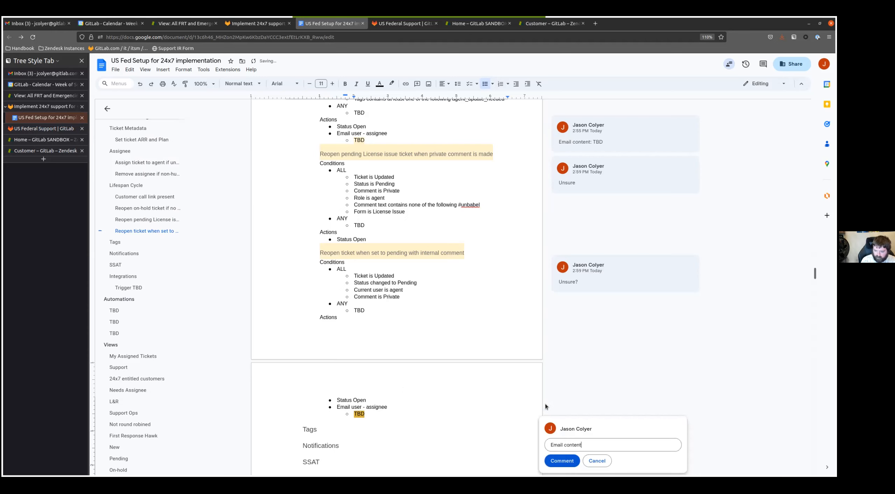
pyautogui.click(560, 462)
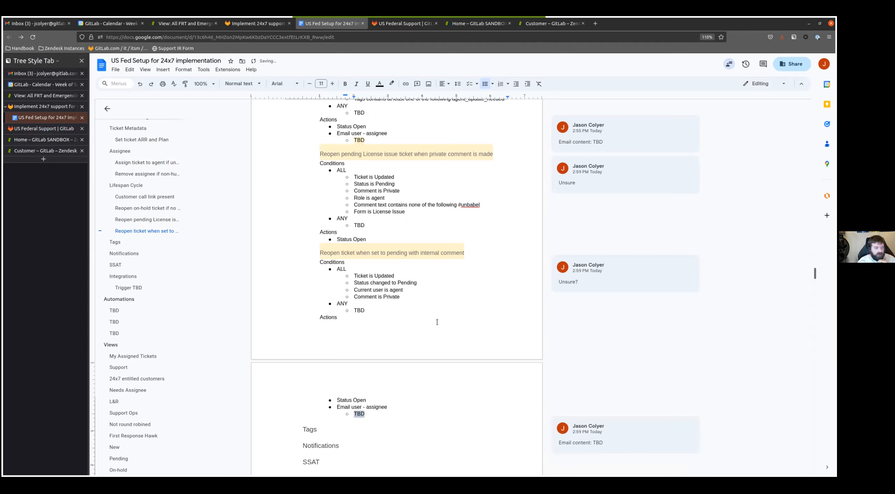
# - Copy the Trigger TBD template from Integrations and paste it beneath the Tags heading
pyautogui.scroll(-2, 499, 184)
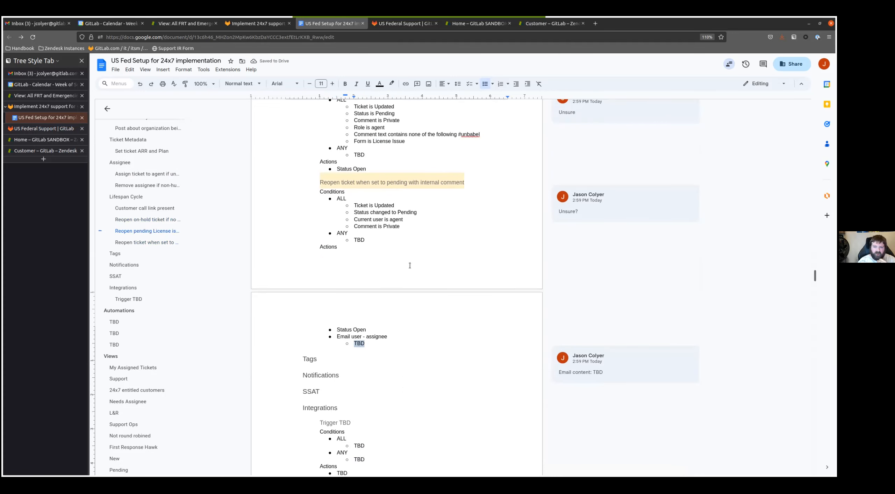
pyautogui.scroll(-3, 377, 290)
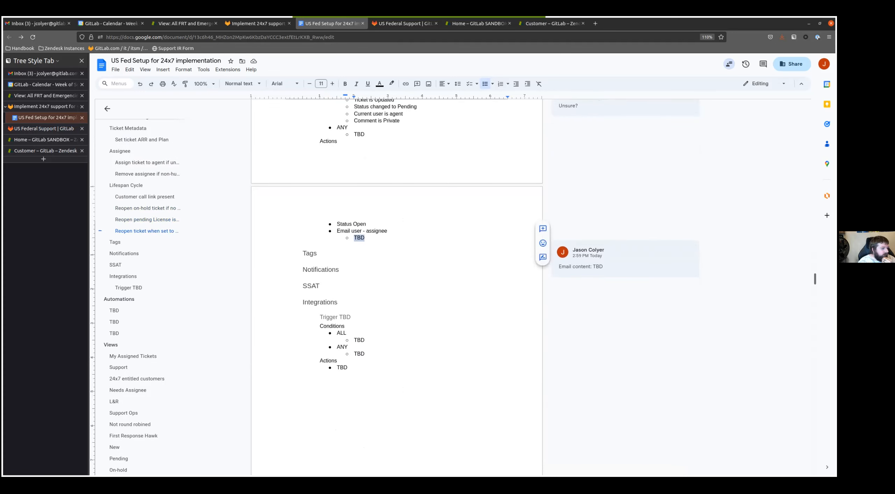
pyautogui.press('Down')
pyautogui.moveTo(348, 370); pyautogui.dragTo(318, 316)
pyautogui.hotkey('ctrl', 'c')
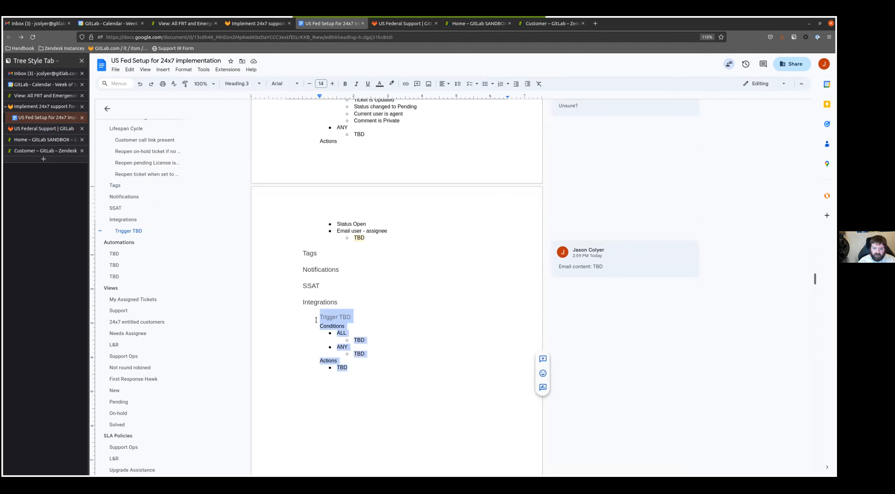
pyautogui.scroll(6, 314, 206)
pyautogui.scroll(8, 314, 206)
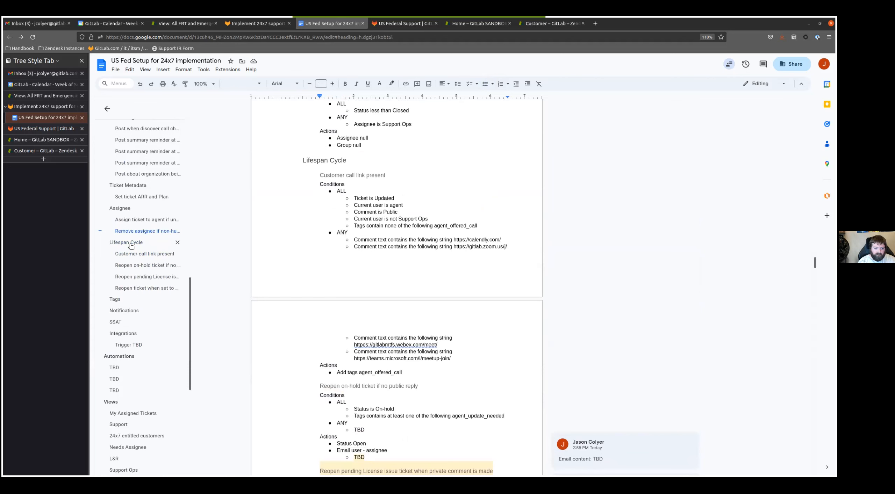
pyautogui.scroll(-2, 122, 278)
pyautogui.click(113, 230)
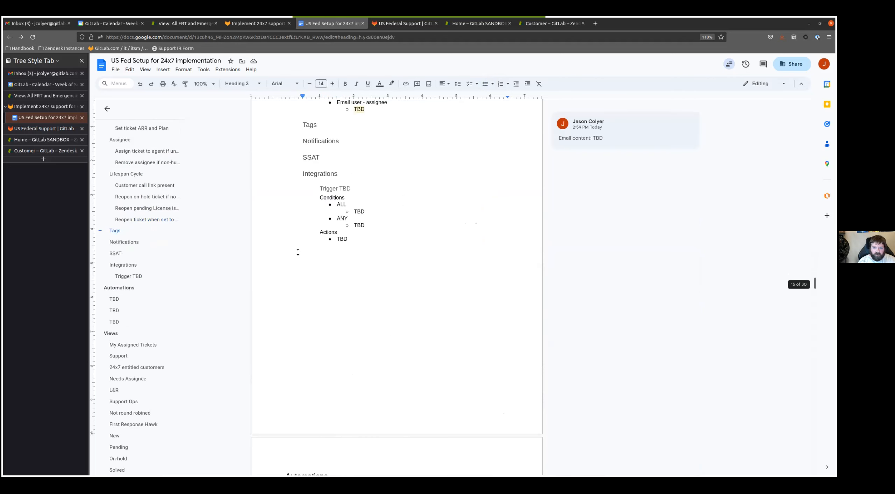
pyautogui.scroll(-2, 333, 226)
pyautogui.press('Return')
pyautogui.hotkey('ctrl', 'v')
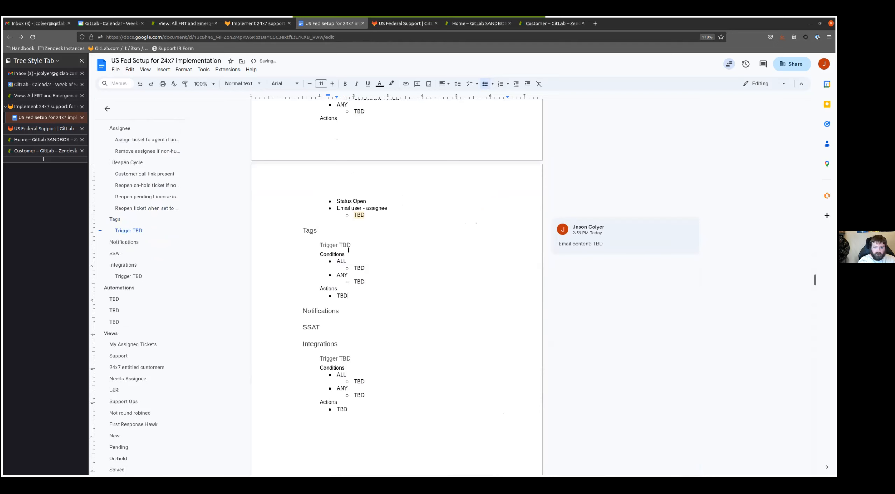
# - Paste four more copies of the Trigger TBD template below the first one in the Tags section
pyautogui.click(365, 246)
pyautogui.press('Down')
pyautogui.press('Down')
pyautogui.press('Down')
pyautogui.press('Down')
pyautogui.press('Down')
pyautogui.press('Down')
pyautogui.press('Down')
pyautogui.press('End')
pyautogui.press('Return')
pyautogui.hotkey('ctrl', 'v')
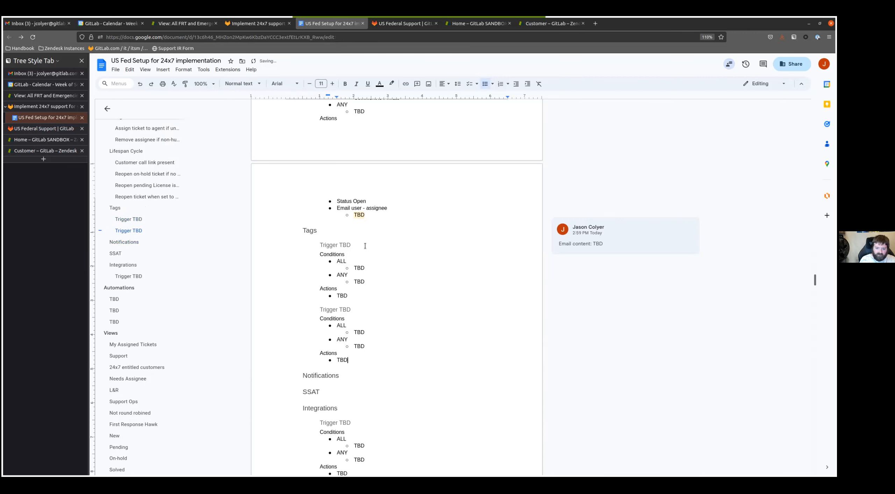
pyautogui.press('Return')
pyautogui.hotkey('ctrl', 'v')
pyautogui.press('Return')
pyautogui.hotkey('ctrl', 'v')
pyautogui.press('Return')
pyautogui.hotkey('ctrl', 'v')
# - Rename the first Trigger TBD heading under Tags as "Tag tickets missing SLA"
pyautogui.scroll(5, 361, 253)
pyautogui.click(318, 320)
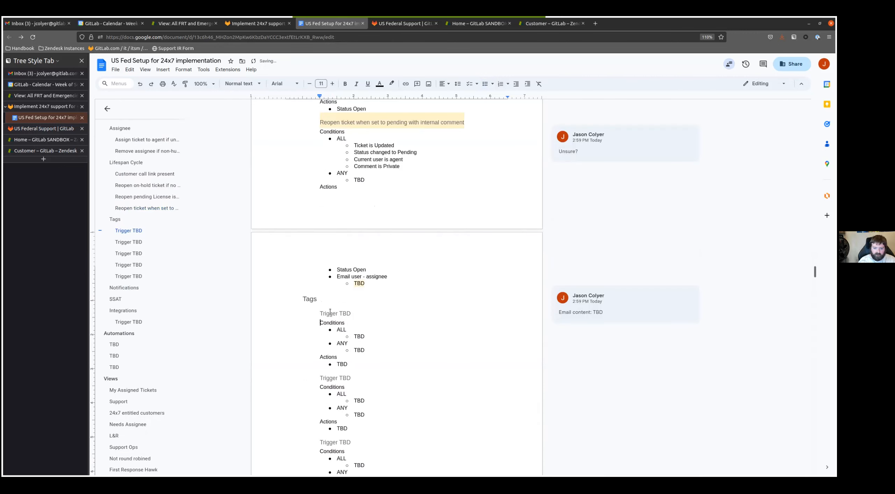
pyautogui.tripleClick(478, 305)
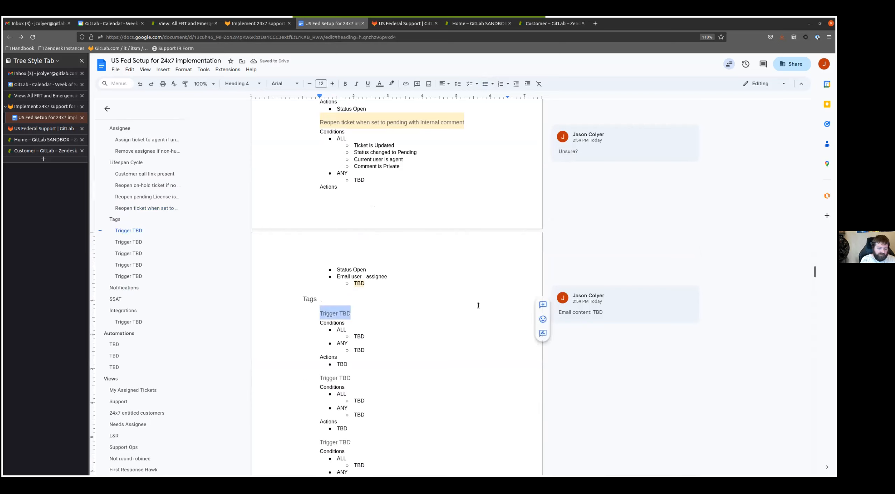
pyautogui.write('Tag ticketrs missing SLA')
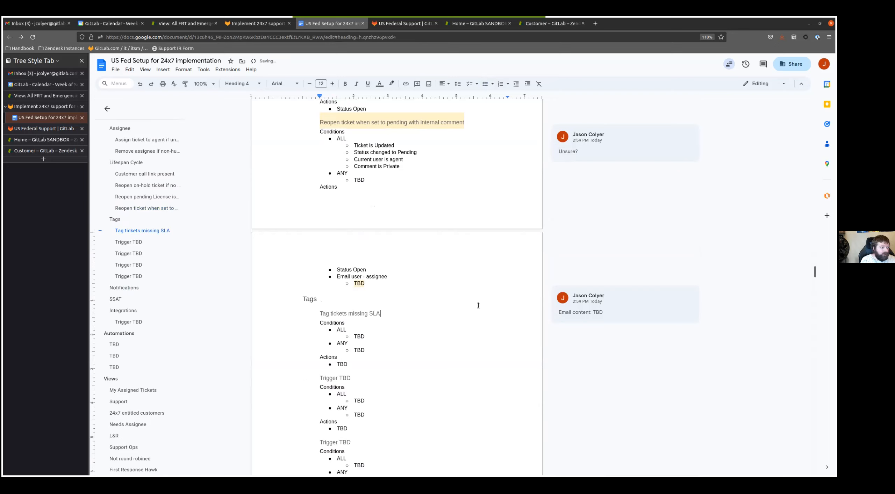
# - Replace the TBD condition in the missing SLA trigger's ALL list with "Status less than Solved"
pyautogui.press('Down')
pyautogui.press('Down')
pyautogui.press('Down')
pyautogui.press('BackSpace')
pyautogui.press('BackSpace')
pyautogui.press('BackSpace')
pyautogui.write('Status i')
pyautogui.press('BackSpace')
pyautogui.press('BackSpace')
pyautogui.write('less than Solved')
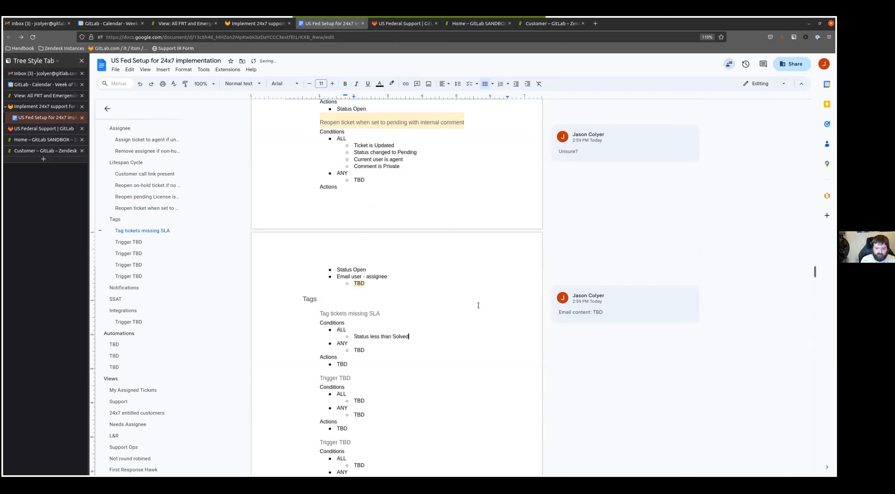
# - Add the ALL condition "Tags contain none of the following starter premium ultimate prospect priority_prospect expired customer missing_sla_tag" to the missing SLA trigger
pyautogui.press('Return')
pyautogui.write('Tags contain none of the following ')
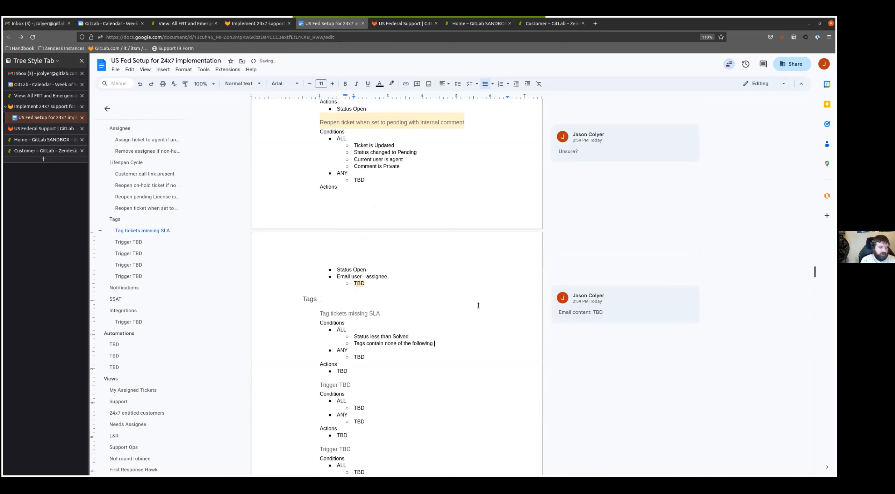
pyautogui.write('starter pre')
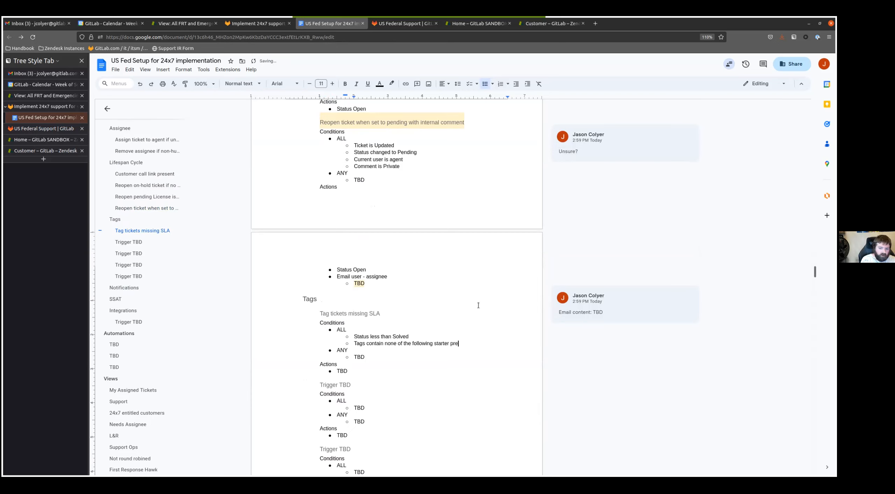
pyautogui.write('mium ultimate ')
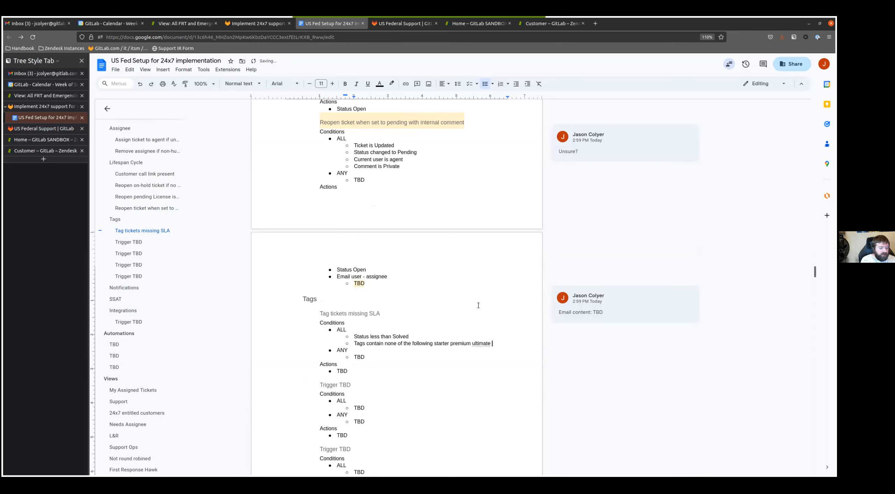
pyautogui.write('prospect priority_pros')
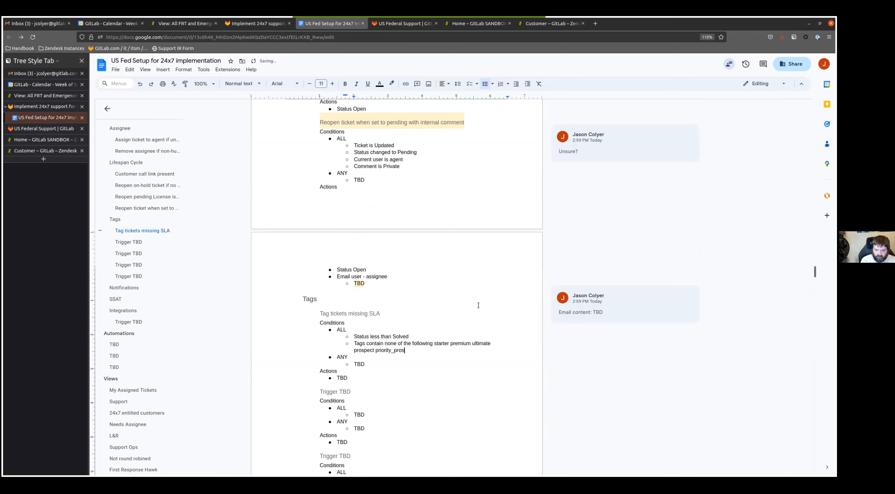
pyautogui.write('pect expiring')
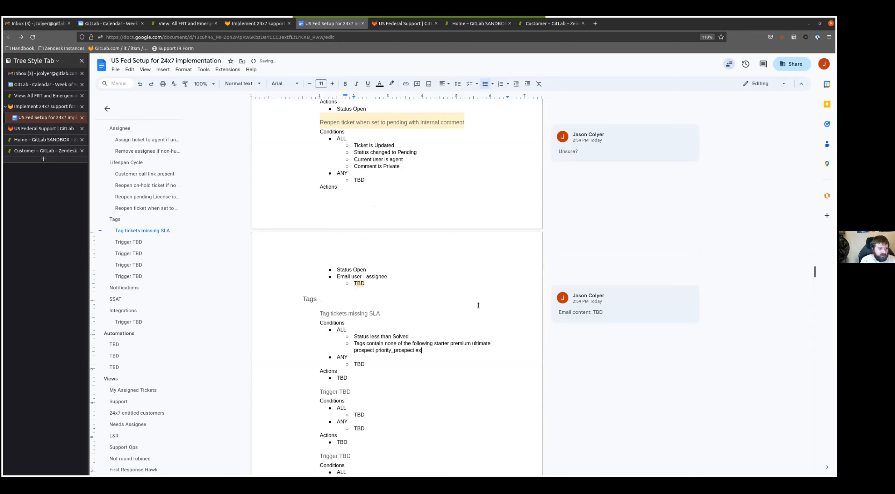
pyautogui.hotkey('ctrl', 'BackSpace')
pyautogui.write('expired customer missing_sla_tag')
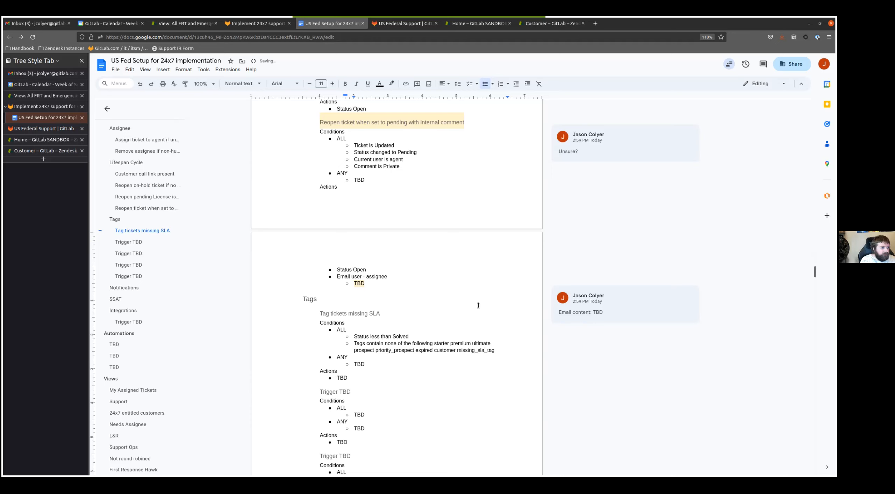
# - Add "Organization is not GitLab" as another ALL condition of the missing SLA trigger
pyautogui.press('Return')
pyautogui.write('Organization si')
pyautogui.write(' not gitlab')
pyautogui.hotkey('ctrl', 'BackSpace')
pyautogui.write('GitLa')
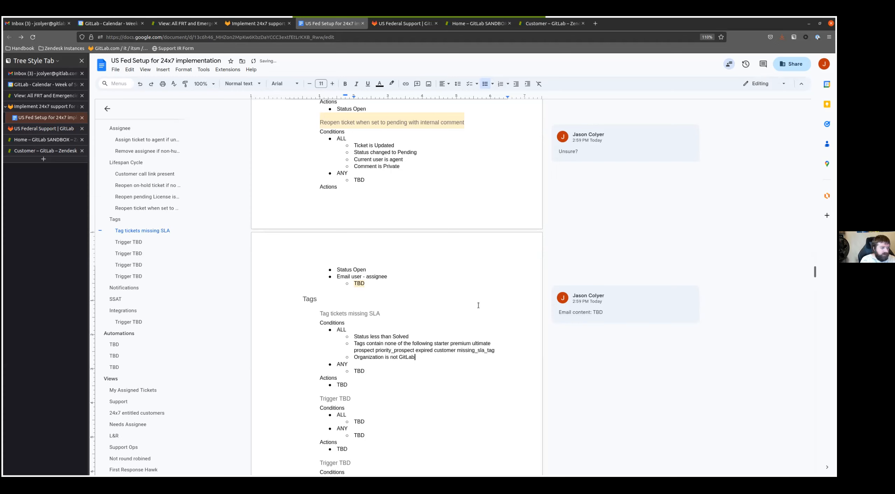
# - Replace the TBD action of the missing SLA trigger with "Add tags missing_sla_tag"
pyautogui.press('Down')
pyautogui.press('Down')
pyautogui.press('Down')
pyautogui.press('Down')
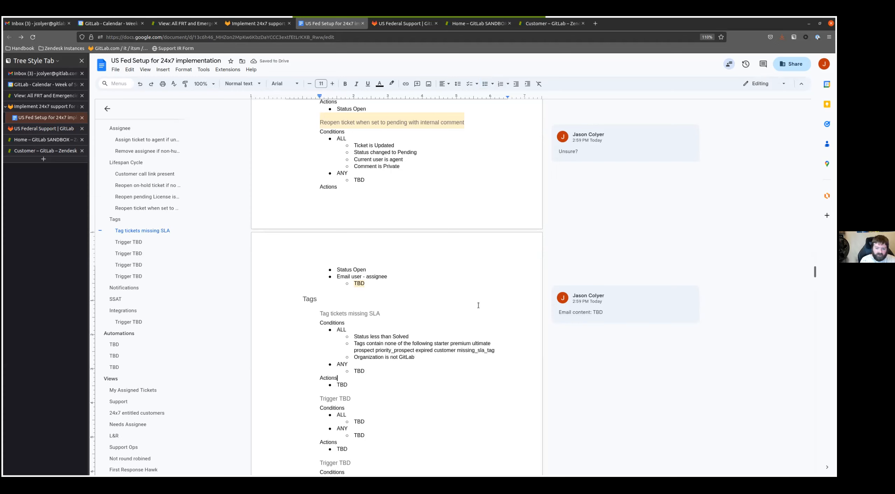
pyautogui.press('BackSpace')
pyautogui.press('BackSpace')
pyautogui.press('BackSpace')
pyautogui.write('Add tags ')
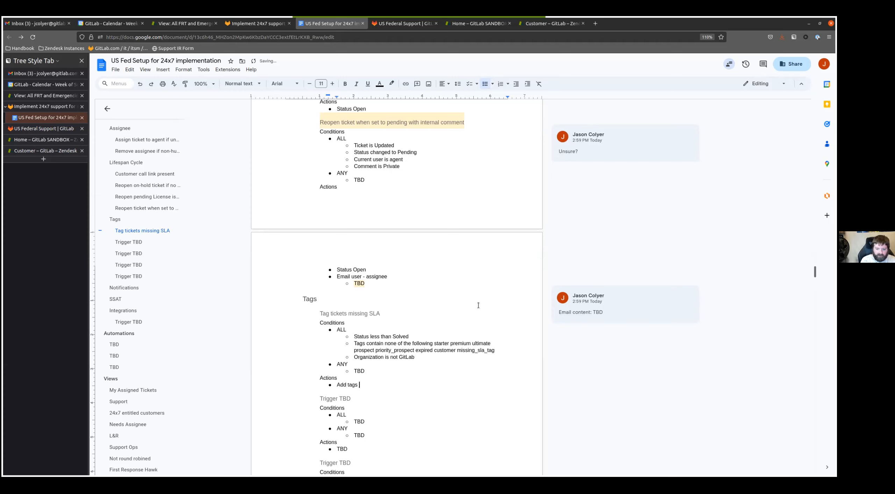
pyautogui.write('missing_sla_ta')
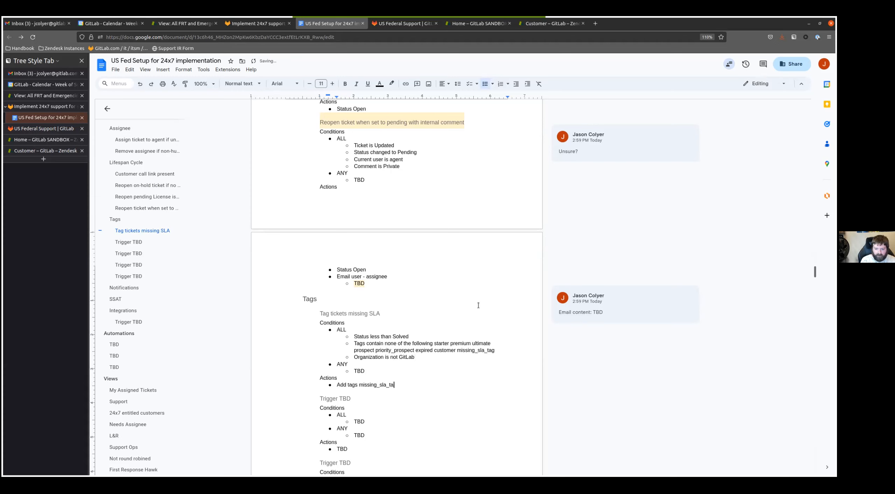
pyautogui.write('g')
# - Add a second action "Notify webhook - Post update to ticket" to the missing SLA trigger, with a nested TBD bullet
pyautogui.press('Return')
pyautogui.write('Notify ')
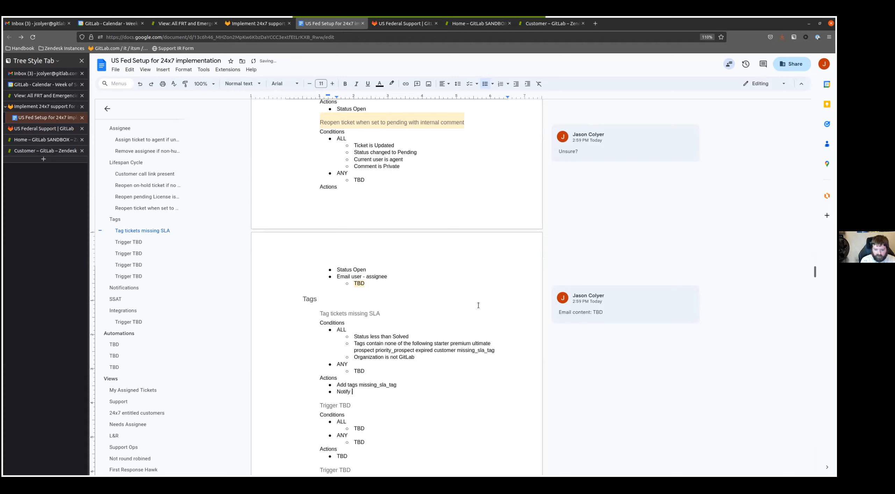
pyautogui.write('webhook - Post update to')
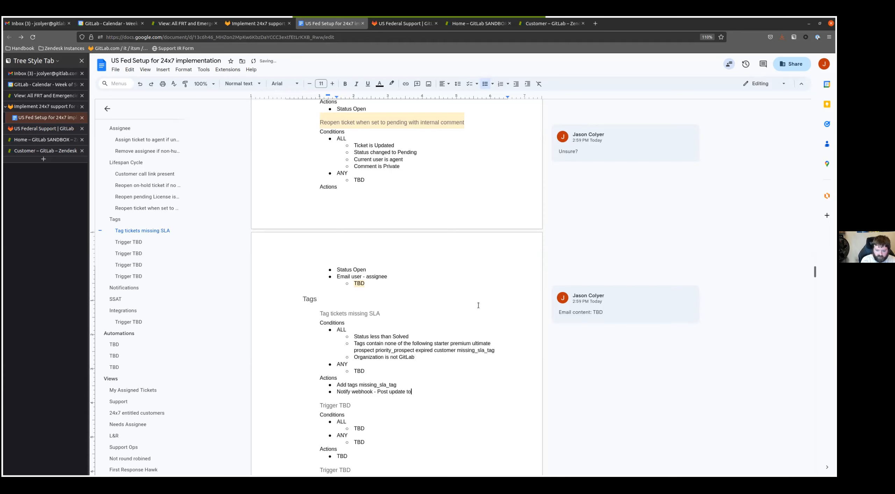
pyautogui.write(' ticket')
pyautogui.press('Return')
pyautogui.press('Tab')
pyautogui.write('TBD')
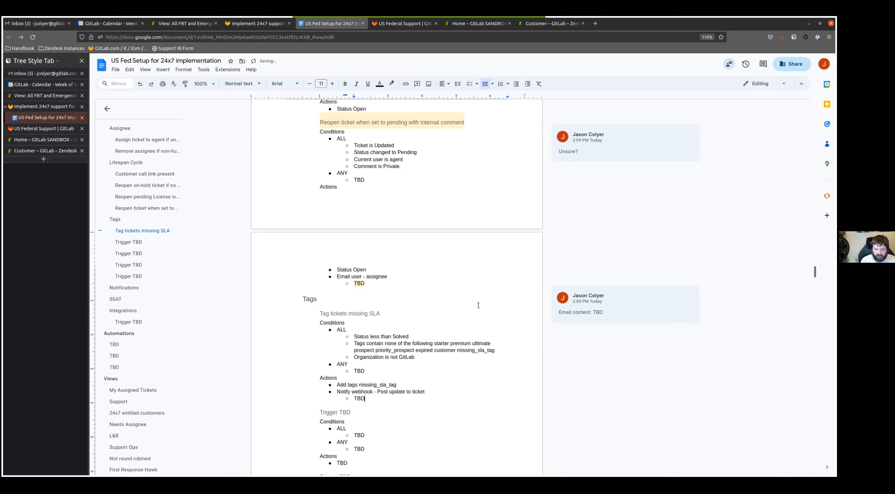
# - Attach the comment "Webhook content: TBD" to the TBD bullet under the Notify webhook action
pyautogui.doubleClick(363, 398)
pyautogui.click(543, 390)
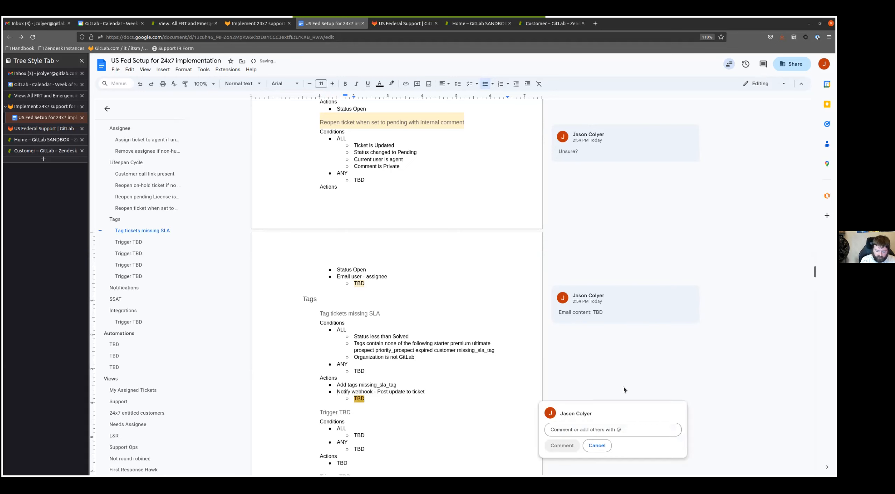
pyautogui.write('Webhook content: TBD')
pyautogui.hotkey('ctrl', 'Return')
# - Rename the Trigger TBD heading below the missing SLA trigger as "Remove agent_update_needed tag"
pyautogui.scroll(-5, 473, 335)
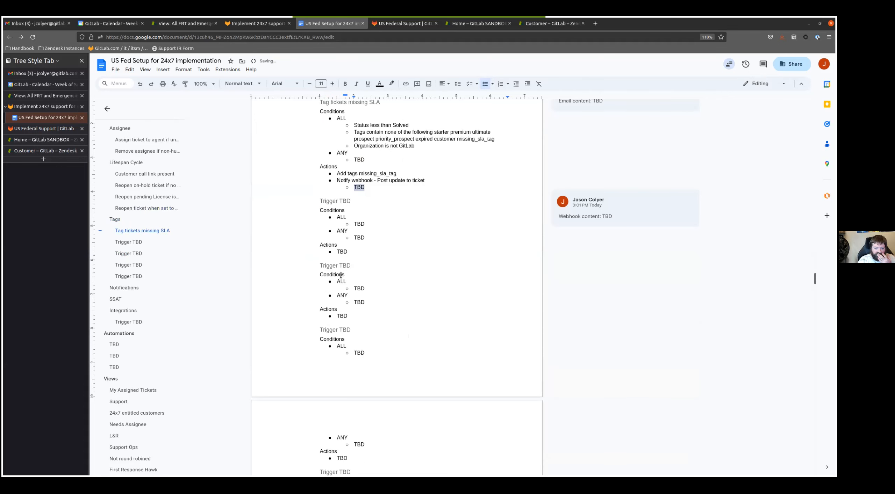
pyautogui.click(396, 199)
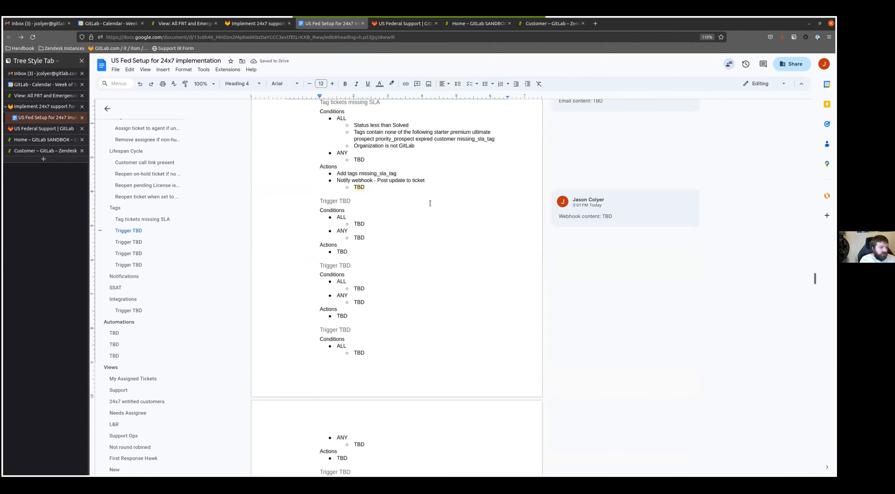
pyautogui.hotkey('shift', 'Home')
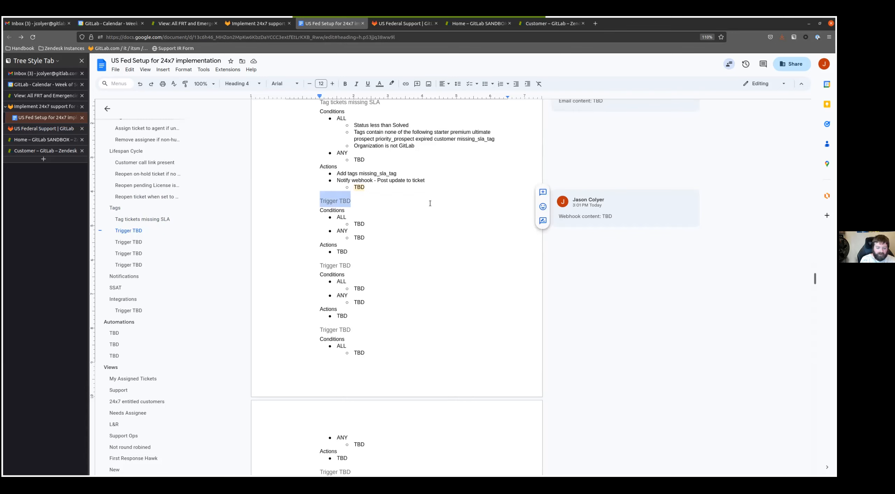
pyautogui.write('Remove agent_update_needed tag')
# - Fill the ALL list of the agent_update_needed trigger with "Ticket is Updated", "Comment is Public" and "Current user is agent"
pyautogui.press('Down')
pyautogui.press('Down')
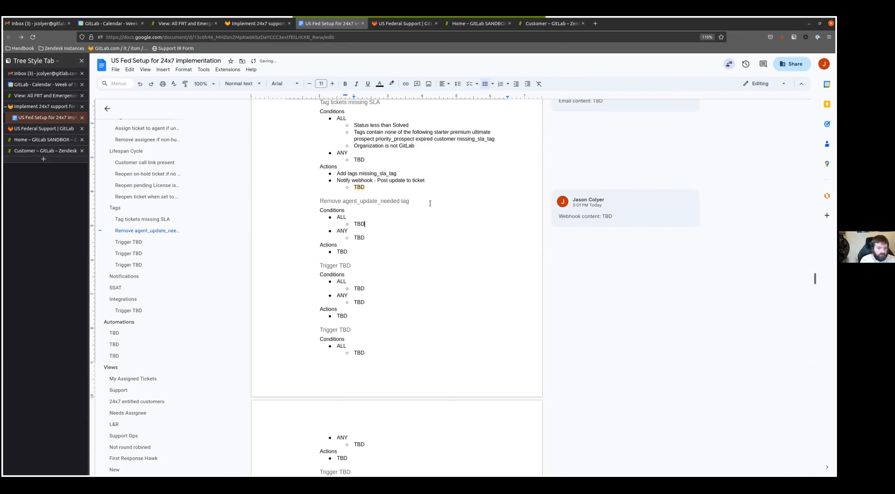
pyautogui.press('BackSpace')
pyautogui.press('BackSpace')
pyautogui.press('BackSpace')
pyautogui.write('Ticket is Updated')
pyautogui.press('Return')
pyautogui.write('Comment is Public')
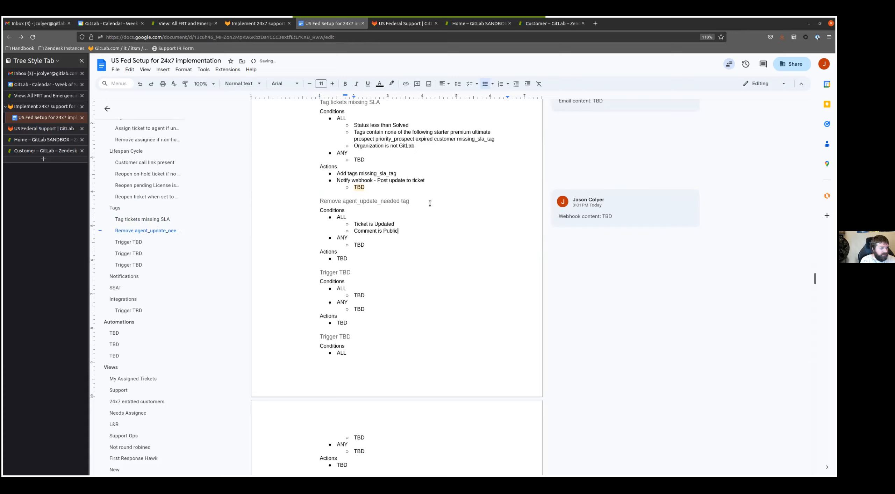
pyautogui.press('Return')
pyautogui.write('Current user is agent')
# - Add the ALL condition "Tags contain at least one of the following agent_update_needed" to the agent_update_needed trigger
pyautogui.press('Return')
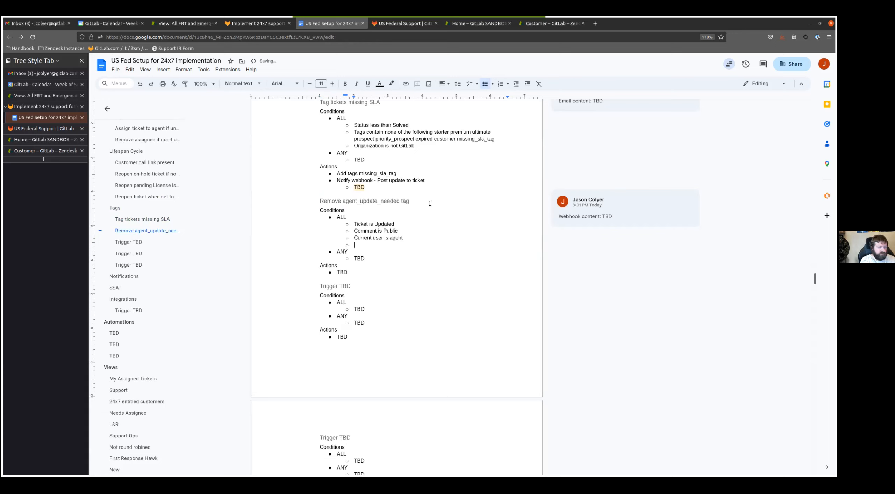
pyautogui.write('Tags contain a')
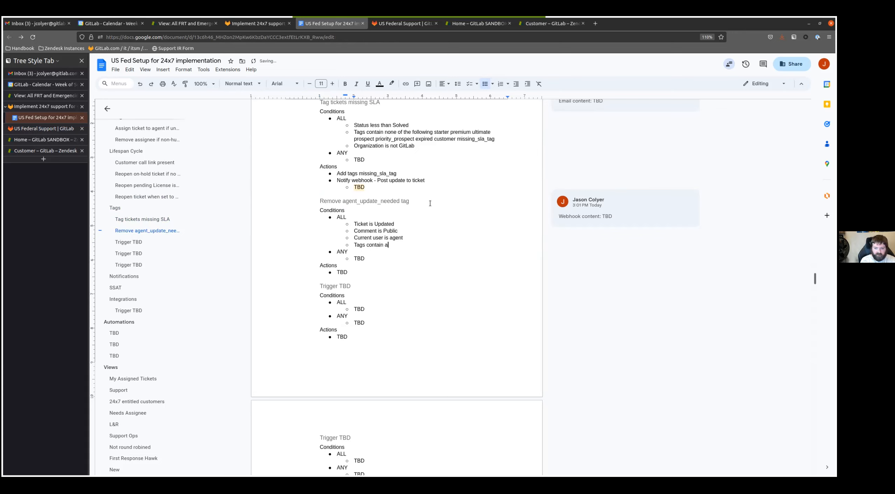
pyautogui.write('t least one of the following agent_upd')
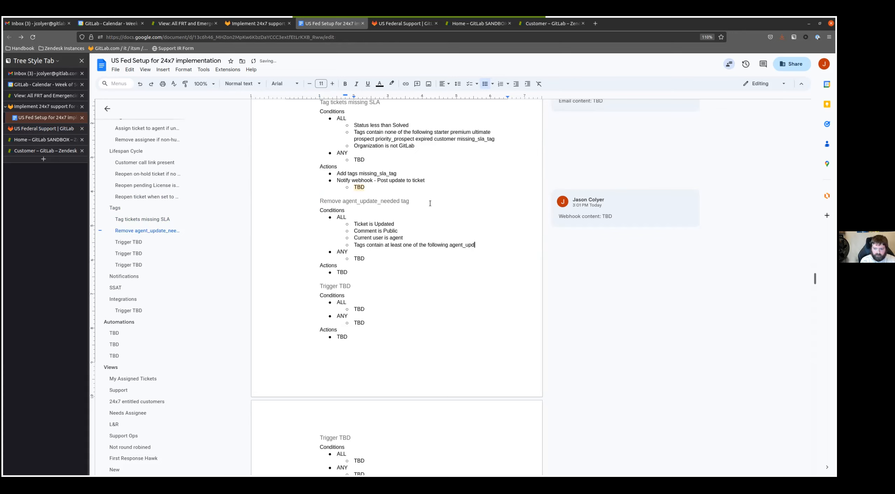
pyautogui.write('ate_needed')
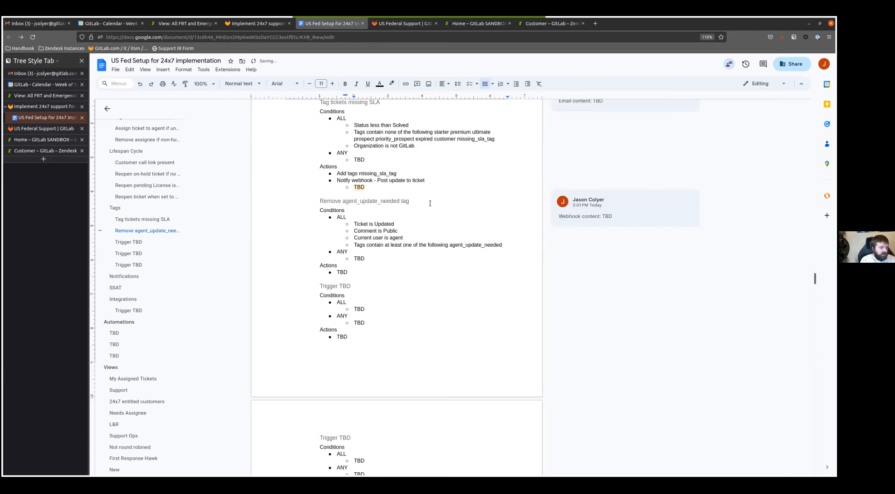
# - Replace the TBD action of the agent_update_needed trigger with "Remove tags agent_update_needed", copying the tag name from the condition
pyautogui.press('Down')
pyautogui.press('Down')
pyautogui.press('Down')
pyautogui.hotkey('shift', 'Home')
pyautogui.write('Remove tags')
pyautogui.doubleClick(477, 244)
pyautogui.hotkey('ctrl', 'c')
pyautogui.click(370, 272)
pyautogui.hotkey('ctrl', 'v')
# - Rename the next Trigger TBD heading in the Tags section as "Remove assignee followup tags"
pyautogui.click(347, 286)
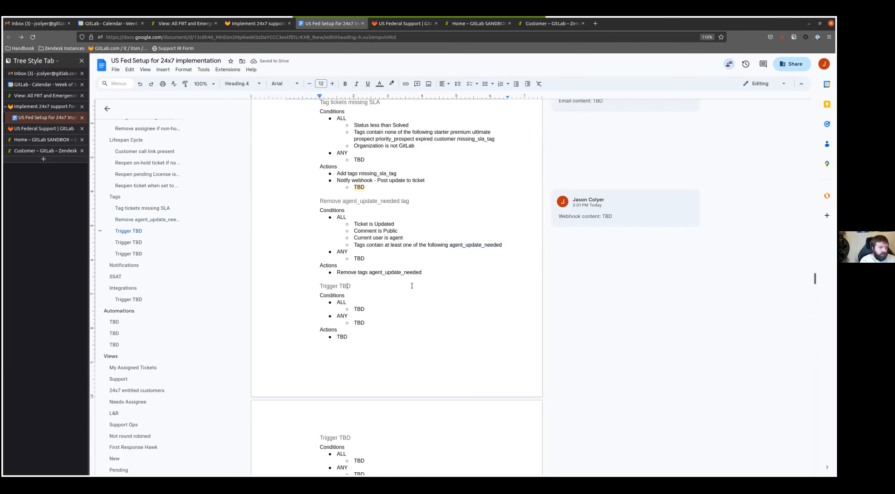
pyautogui.tripleClick(412, 285)
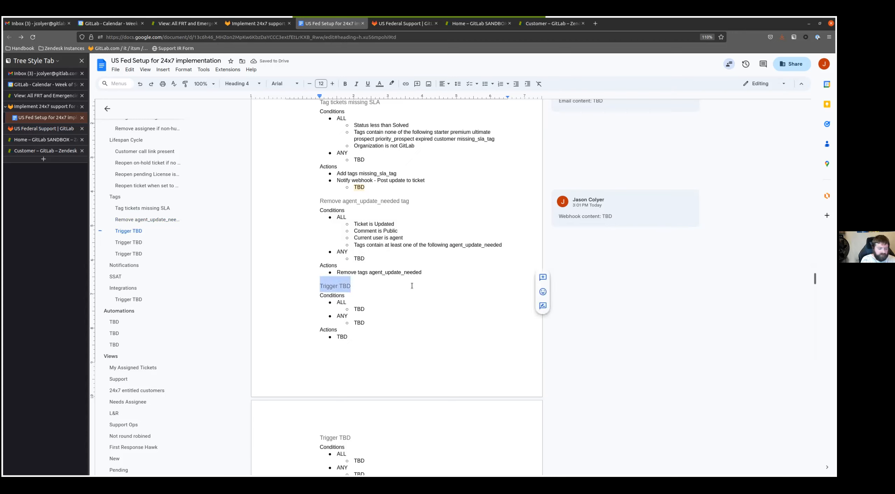
pyautogui.write('Remv')
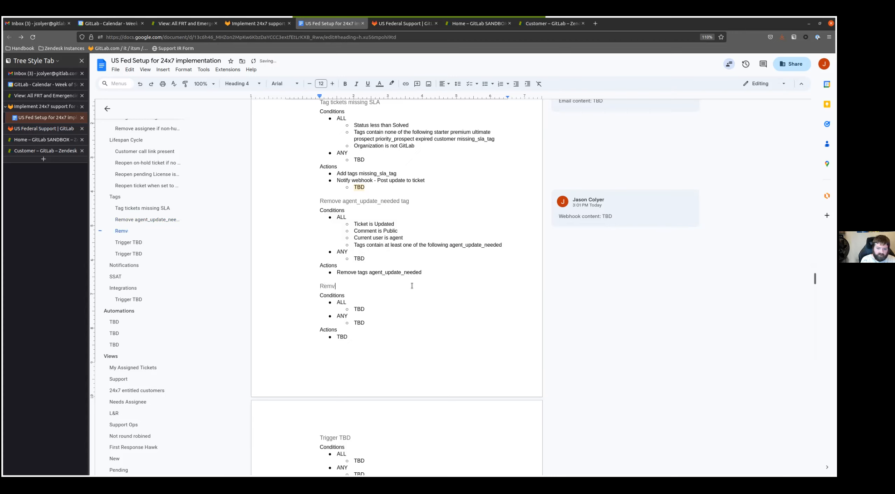
pyautogui.write('ove assignee fo')
pyautogui.write('up tag')
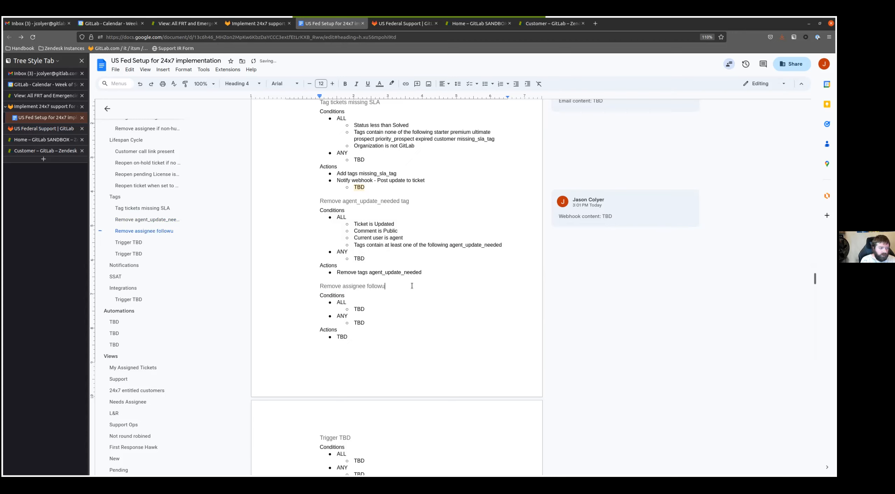
# - Replace the TBD condition in the assignee followup trigger's ALL list with "Ticket is Updated"
pyautogui.press('Down')
pyautogui.press('Down')
pyautogui.press('Down')
pyautogui.hotkey('shift', 'Home')
pyautogui.write('Tic')
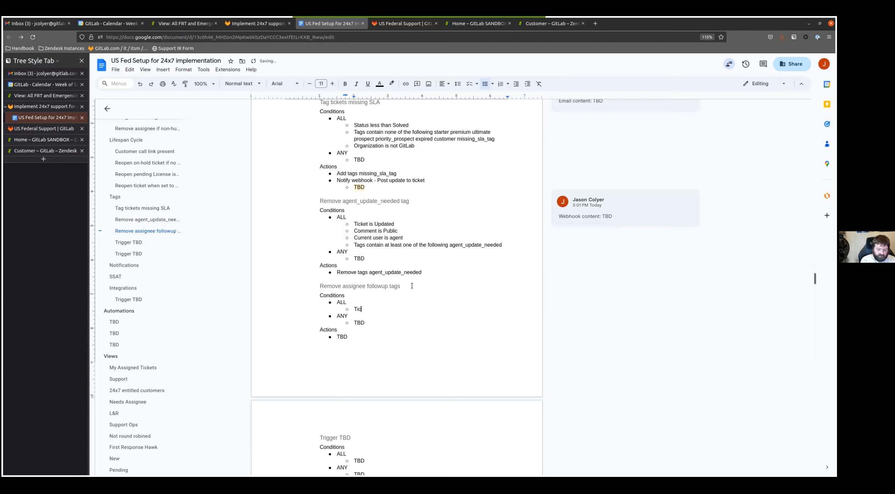
pyautogui.write('ket is Updated')
# - Add the ALL condition "Tags contain at least one of the following onhold_ticket_assigneee_follow_up" to the assignee followup trigger
pyautogui.press('Return')
pyautogui.write('Tags contai')
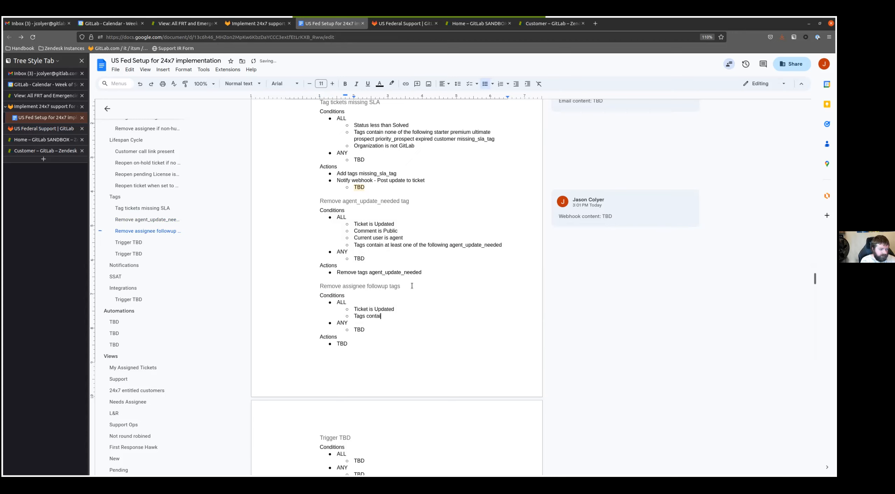
pyautogui.write('n at least one of the following')
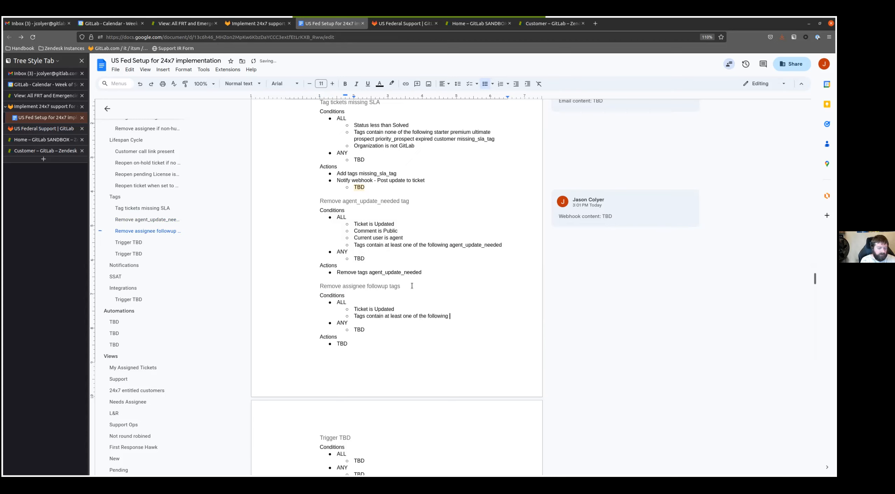
pyautogui.write(' onhold-_ticket_assigneee_follow_ui')
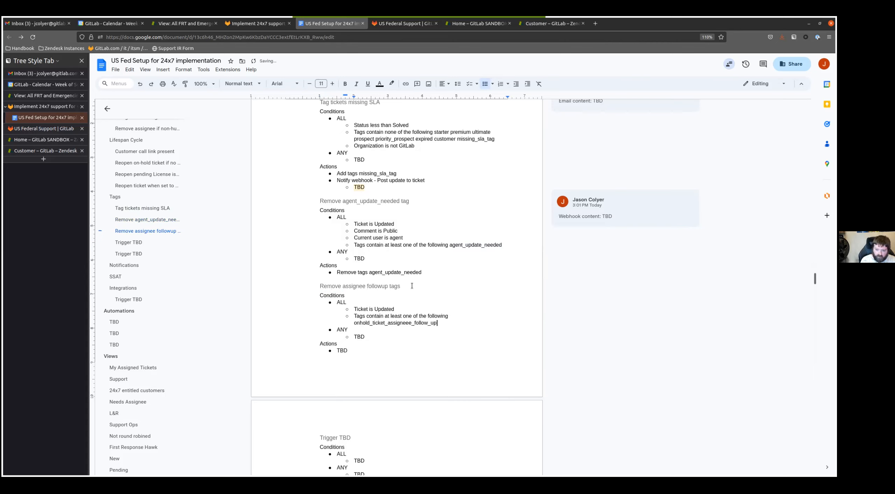
# - Correct "followup" to "follow up" in the assignee trigger's heading
pyautogui.click(412, 286)
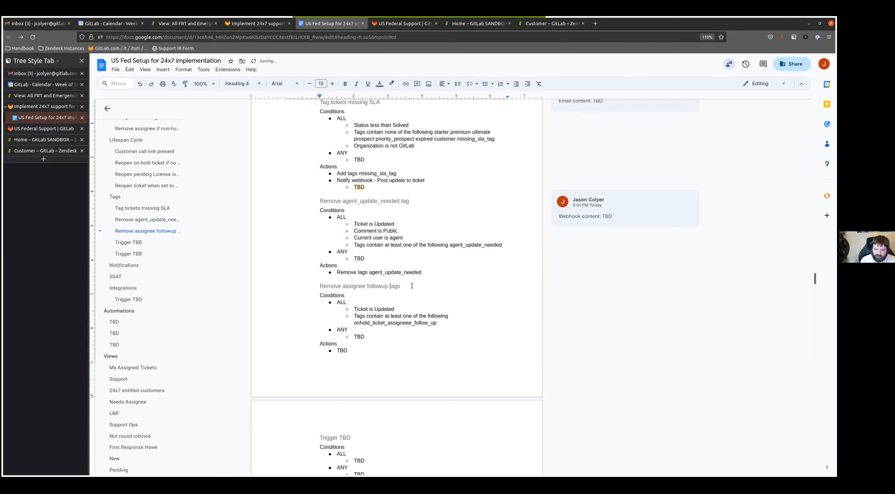
pyautogui.press('Left')
pyautogui.press('Left')
pyautogui.press('Left')
# - Duplicate the onhold tag within the assignee follow up trigger's tags condition and change the copy to "open_ticket_assigneee_follow_up"
pyautogui.doubleClick(380, 322)
pyautogui.press('Right')
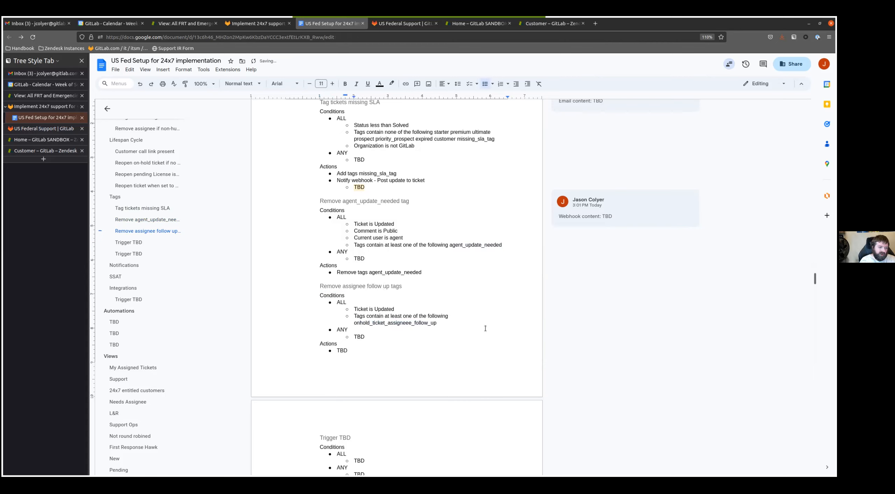
pyautogui.hotkey('ctrl', 'v')
pyautogui.press('Home')
pyautogui.hotkey('shift', 'Right')
pyautogui.hotkey('shift', 'Right')
pyautogui.hotkey('shift', 'Right')
pyautogui.hotkey('shift', 'Right')
pyautogui.hotkey('shift', 'Right')
pyautogui.hotkey('shift', 'Right')
pyautogui.write('open')
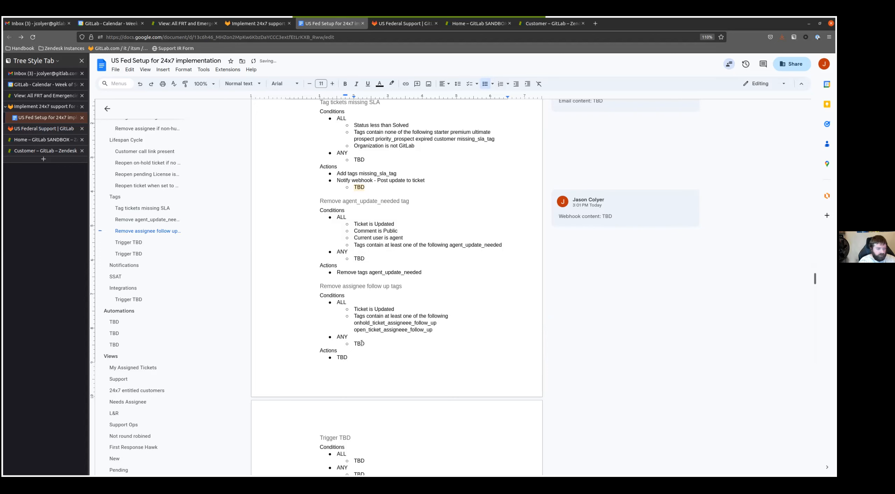
pyautogui.scroll(-2, 366, 338)
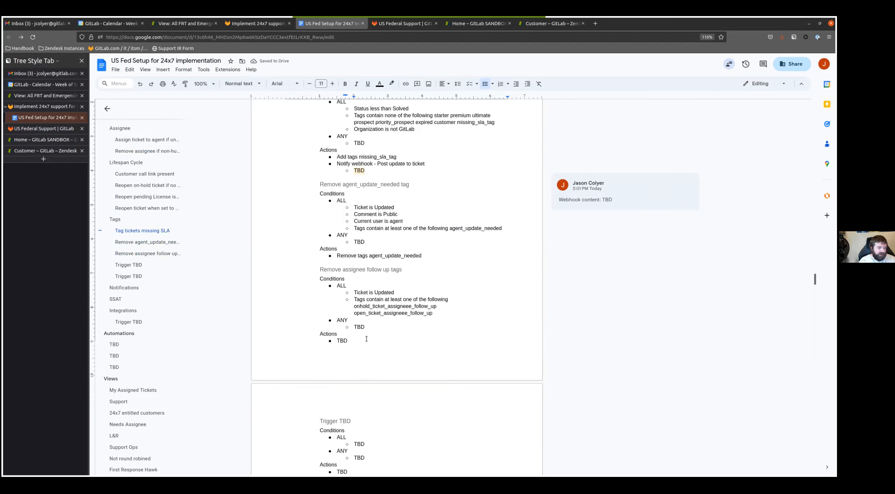
# - Replace the TBD action of the assignee follow up trigger with "Remove tags onhold_ticket_assigneee_follow_up open_ticket_assigneee_follow_up"
pyautogui.moveTo(434, 261); pyautogui.dragTo(353, 252)
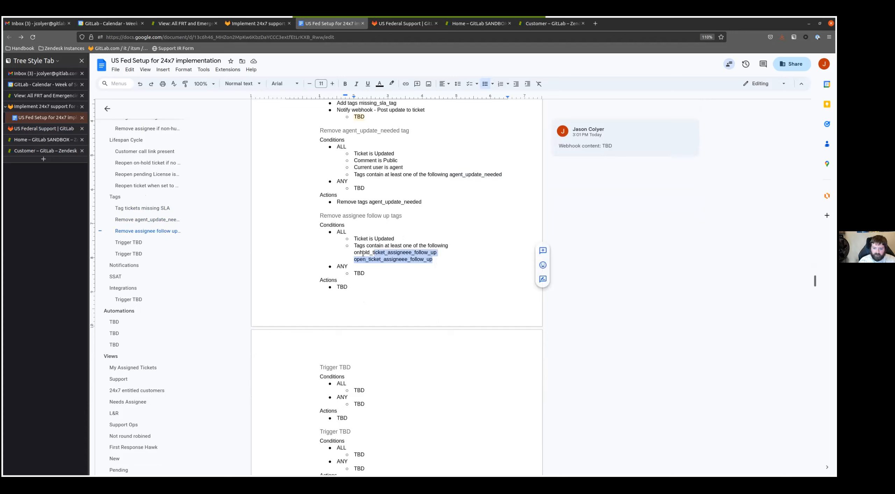
pyautogui.doubleClick(341, 287)
pyautogui.write('Remove tags')
pyautogui.hotkey('ctrl', 'v')
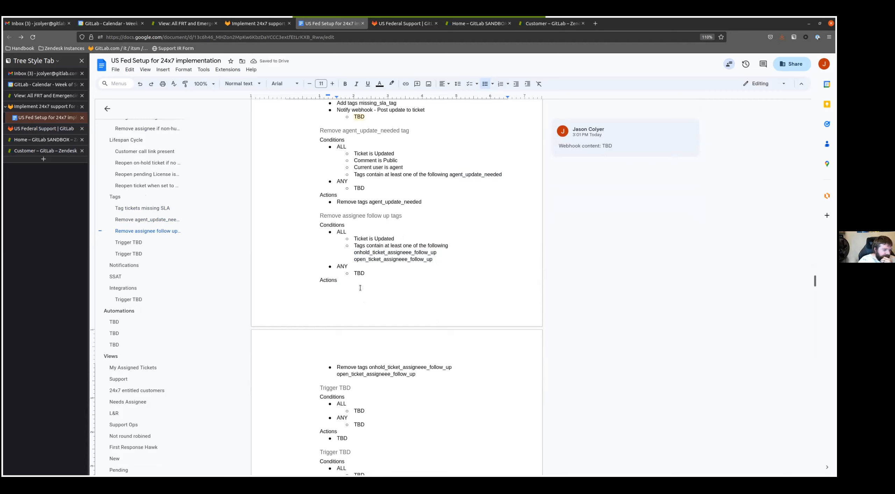
# - Replace the TBD under ANY in the assignee follow up trigger with "Status changed to Pending" and "Status changed to Solved"
pyautogui.click(345, 305)
pyautogui.press('Up')
pyautogui.press('BackSpace')
pyautogui.press('BackSpace')
pyautogui.press('BackSpace')
pyautogui.write('Sta')
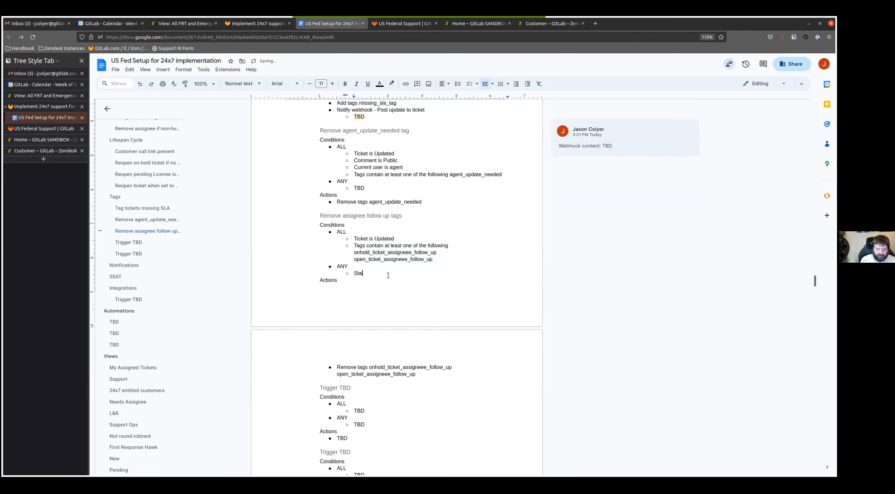
pyautogui.write('rtutus changed to Pending')
pyautogui.press('Return')
pyautogui.write('Sta')
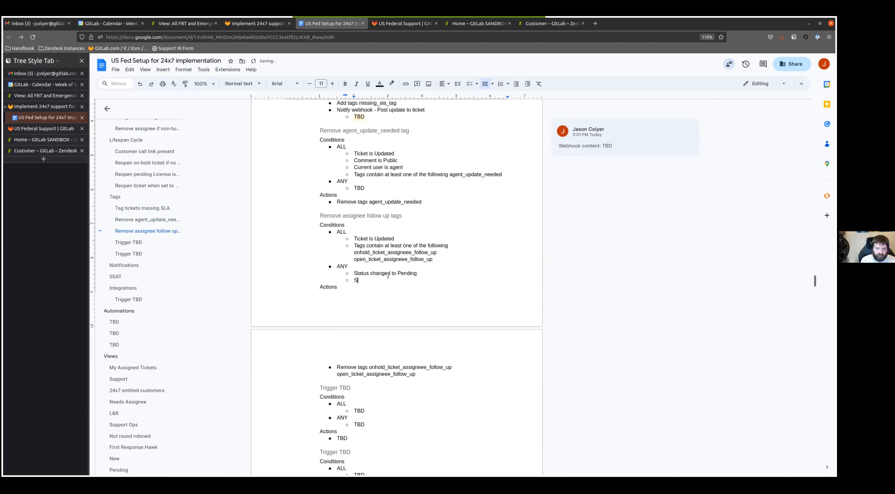
pyautogui.write('tus changed to Onb')
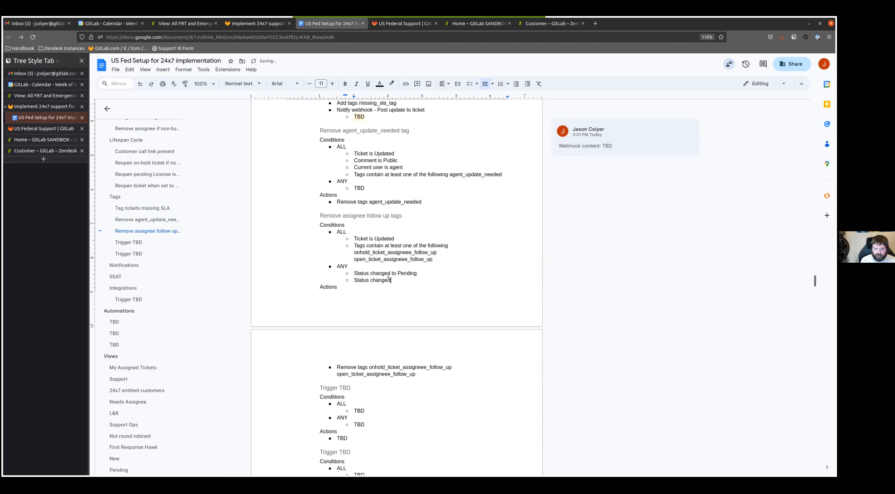
pyautogui.press('BackSpace')
pyautogui.press('BackSpace')
pyautogui.press('BackSpace')
pyautogui.write('Solved')
# - Add the ANY conditions "Status is Pending" and "Status is Solved" to the assignee follow up trigger
pyautogui.press('Return')
pyautogui.write('St')
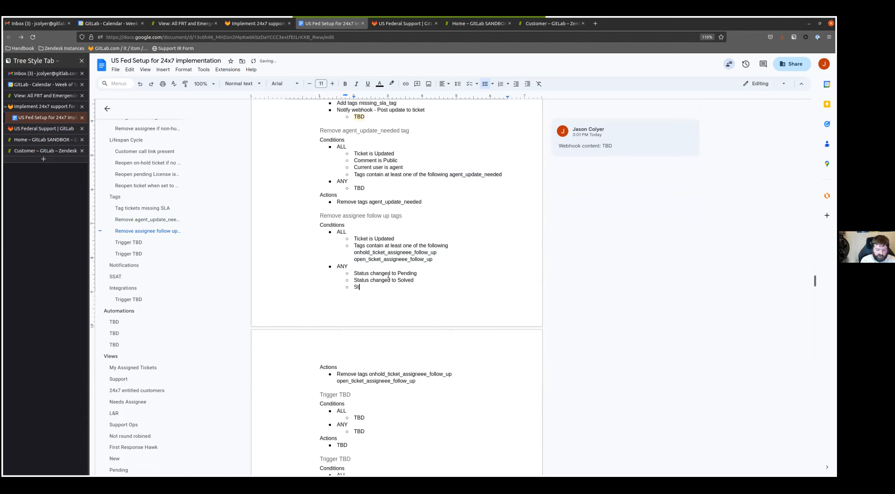
pyautogui.write('atus is Pending')
pyautogui.press('Return')
pyautogui.write('Status is Solved')
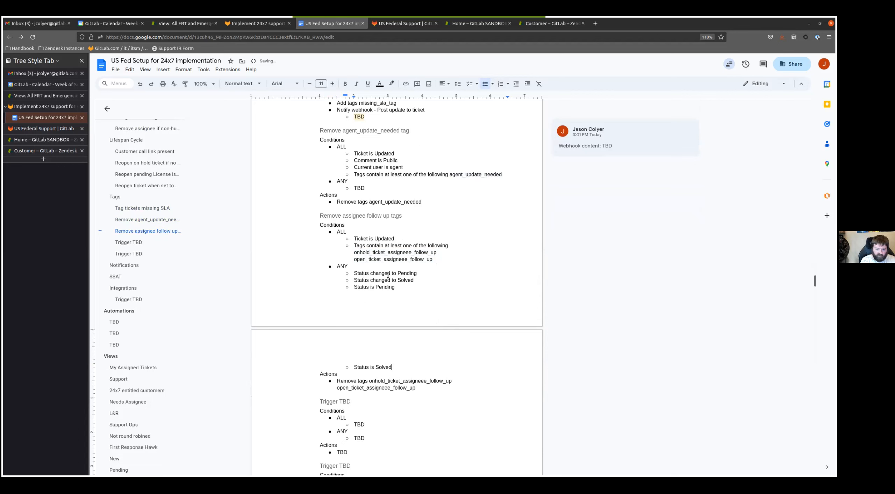
# - Rename the first Trigger TBD heading below the assignee follow up trigger to "Remove task_notification_sent tag"
pyautogui.scroll(-2, 364, 287)
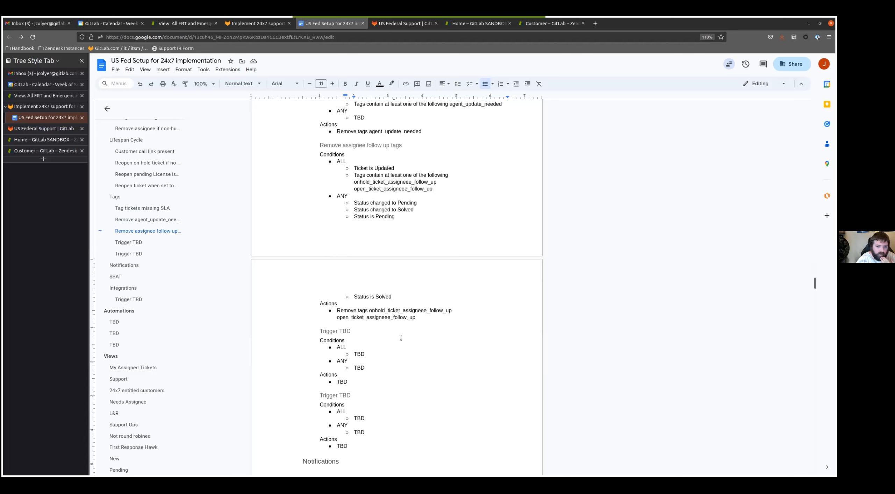
pyautogui.click(352, 329)
pyautogui.hotkey('shift', 'Home')
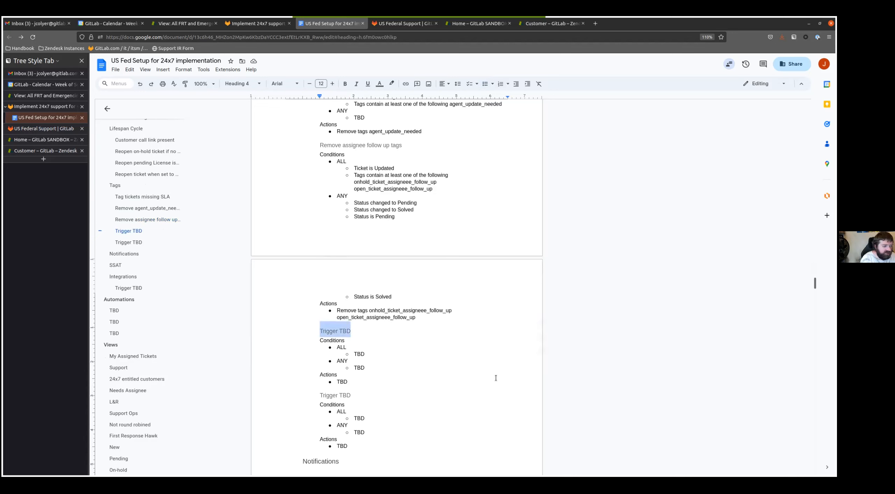
pyautogui.write('Remove task_notific')
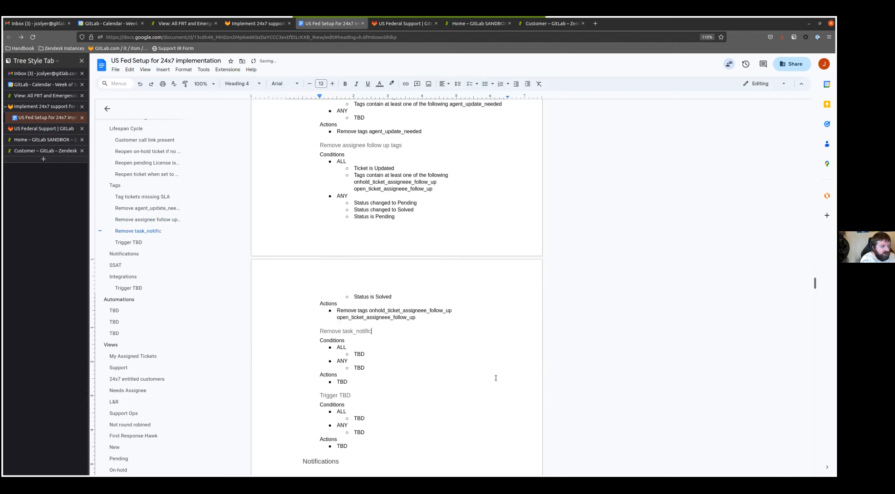
pyautogui.write('ation_sent tag')
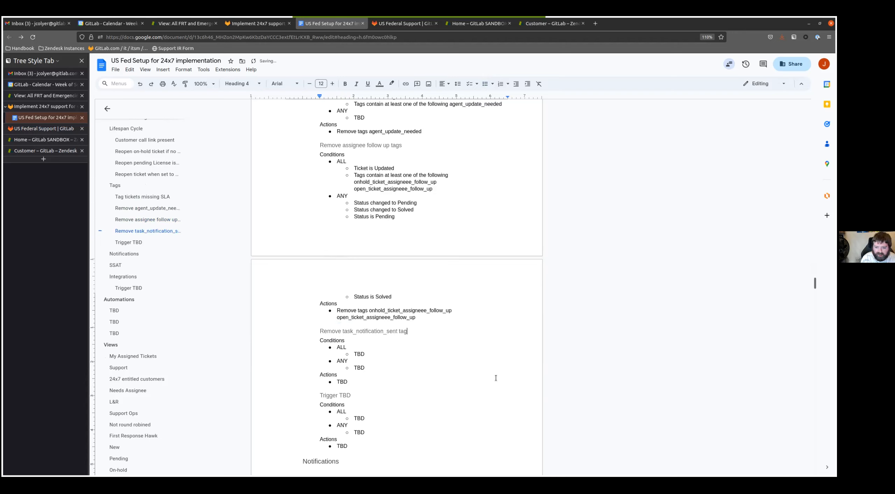
# - Replace the TBD under ALL in the task_notification_sent trigger with "Tags contain at least one of the following task_notification_sent"
pyautogui.press('Down')
pyautogui.press('Down')
pyautogui.press('Down')
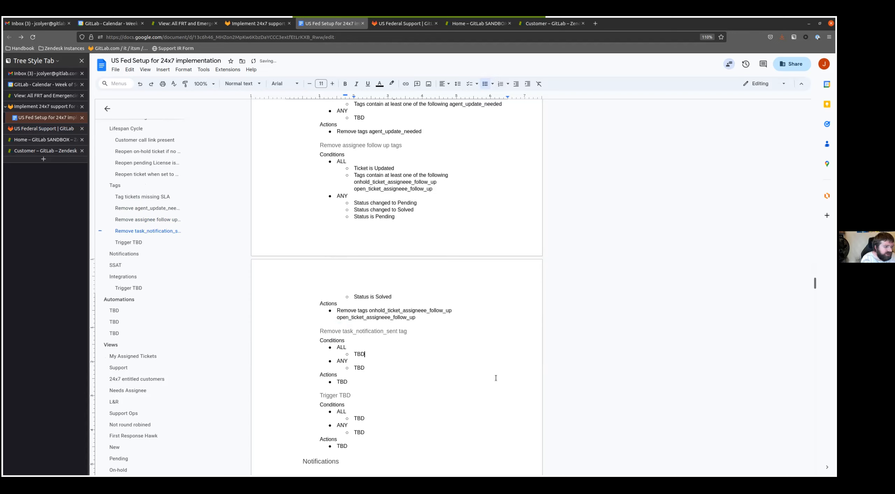
pyautogui.press('BackSpace')
pyautogui.press('BackSpace')
pyautogui.write('ags containsat le')
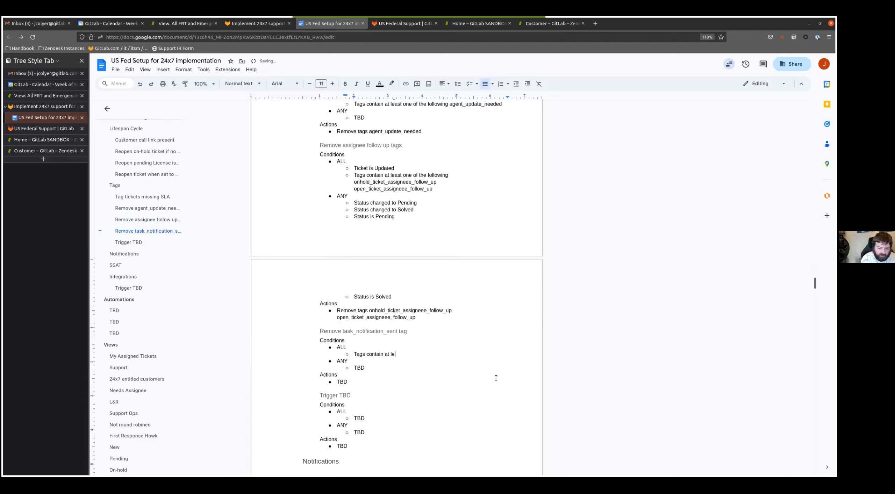
pyautogui.write('ast one of the following')
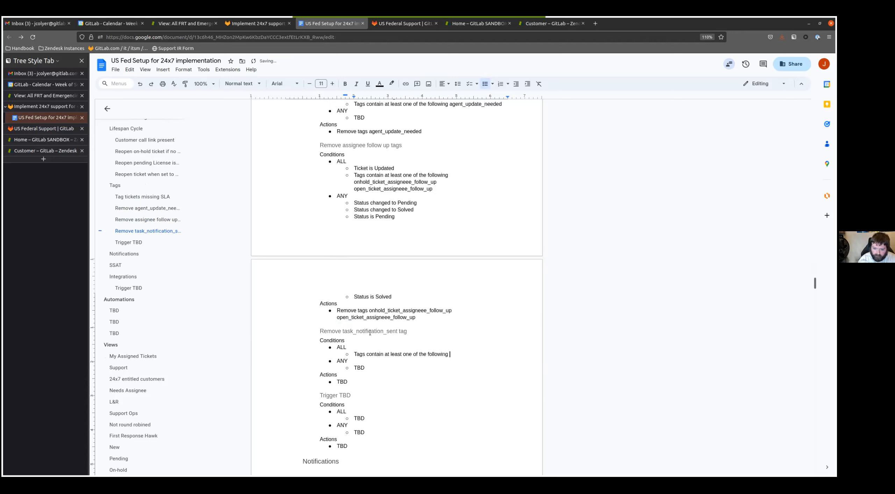
pyautogui.doubleClick(370, 332)
pyautogui.hotkey('ctrl', 'c')
pyautogui.tripleClick(453, 353)
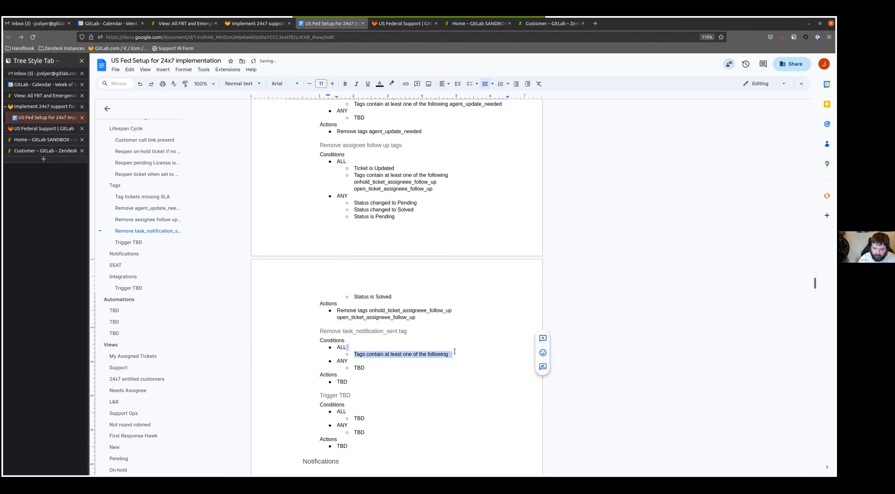
pyautogui.click(453, 354)
pyautogui.hotkey('ctrl', 'v')
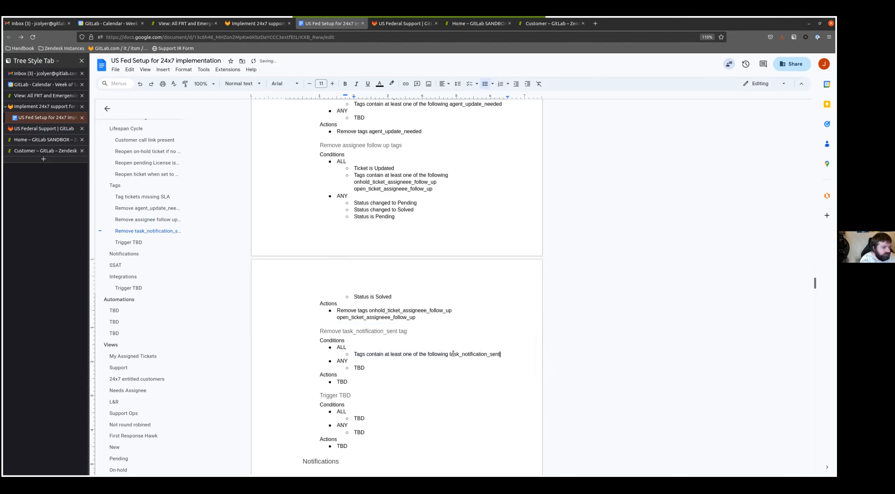
# - Add the ALL conditions "Assignee is current user" and "Ticket is Updated" to the task_notification_sent trigger
pyautogui.press('Return')
pyautogui.write('Assignee is curre3nt user')
pyautogui.press('Return')
pyautogui.write('Ticket is Updated')
pyautogui.press('Up')
pyautogui.press('Delete')
pyautogui.press('Down')
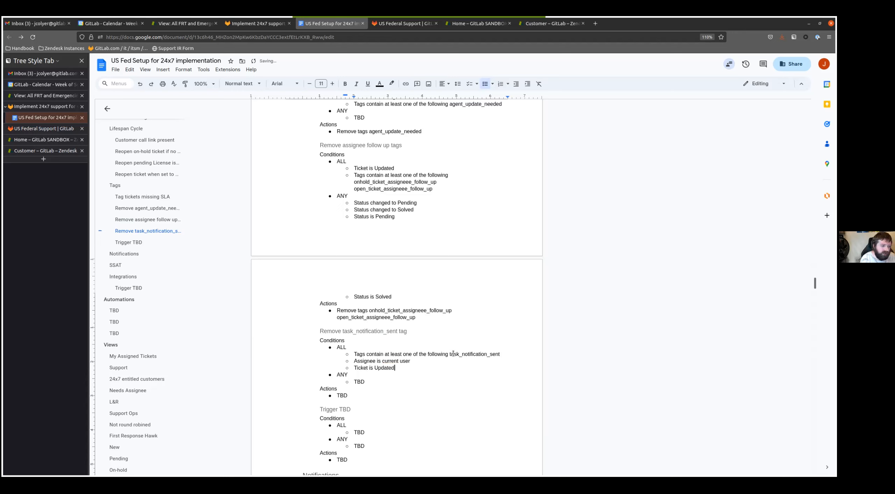
# - Replace the TBD action of the task_notification_sent trigger with "Remove tags task_notification_sent"
pyautogui.doubleClick(468, 354)
pyautogui.hotkey('ctrl', 'c')
pyautogui.click(364, 397)
pyautogui.press('BackSpace')
pyautogui.press('BackSpace')
pyautogui.press('BackSpace')
pyautogui.write('Remove tags')
pyautogui.hotkey('ctrl', 'v')
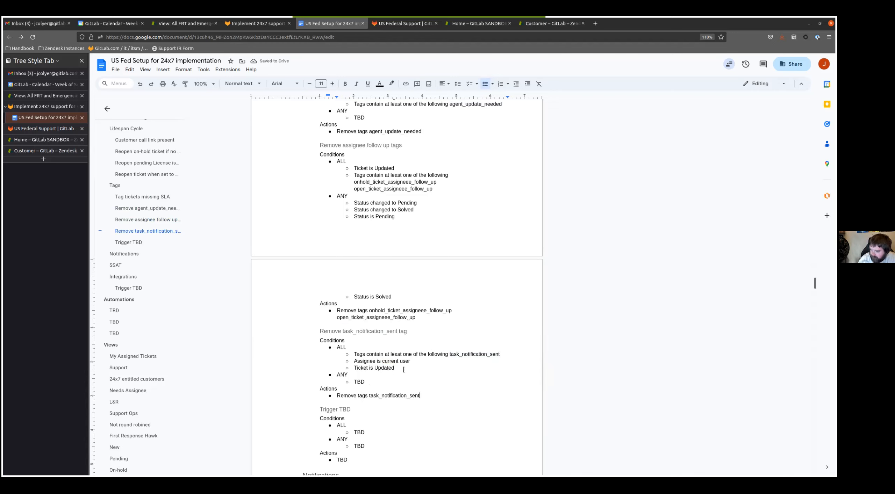
# - Rename the last Trigger TBD heading in the Tags section to "Remove pending_followup_notification and ticket_autosolve if ticket is reopened"
pyautogui.scroll(-5, 364, 354)
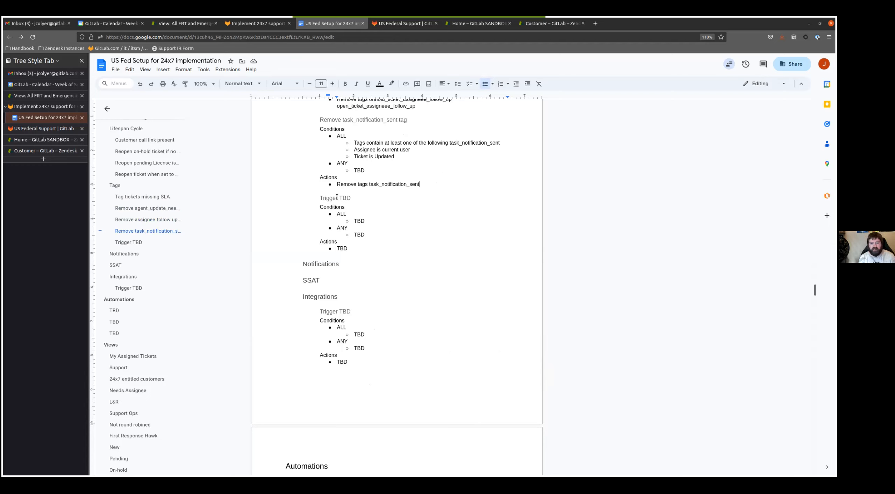
pyautogui.tripleClick(359, 199)
pyautogui.write('Remove ')
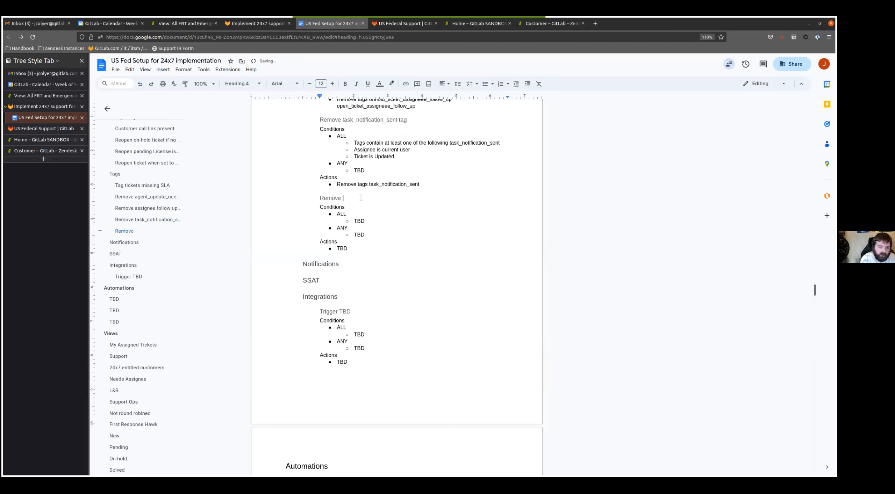
pyautogui.write('pending_follow')
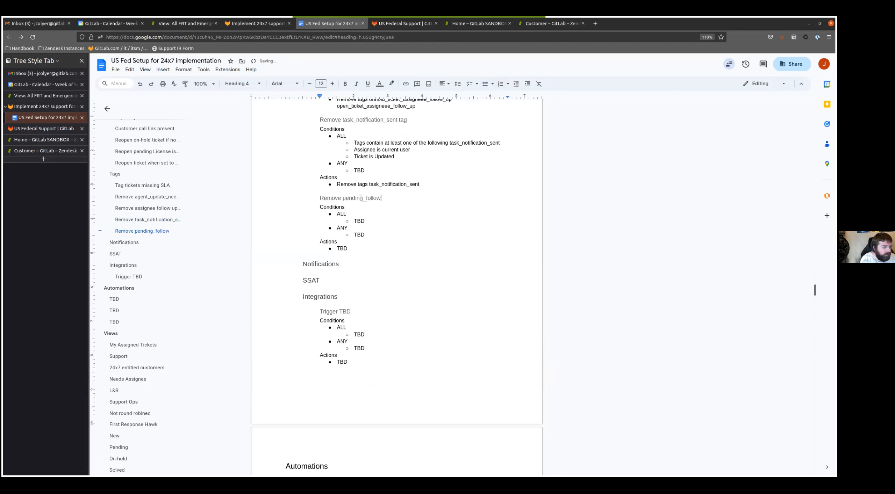
pyautogui.write('up_notific')
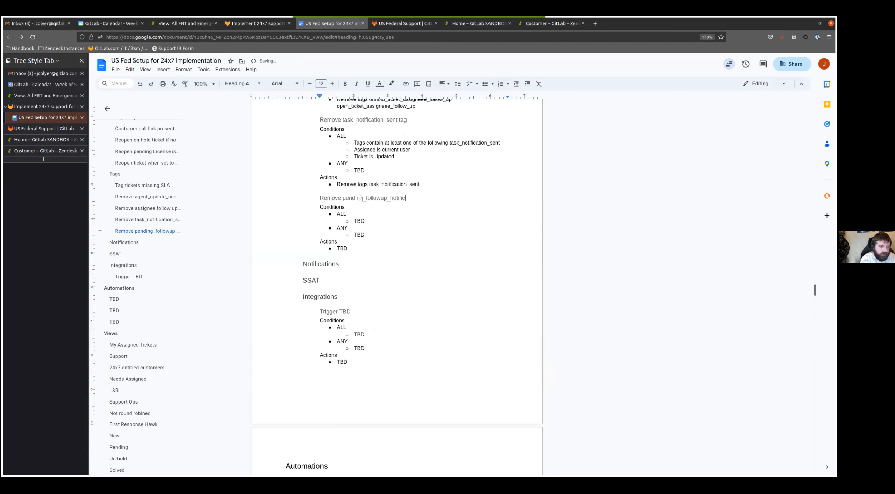
pyautogui.write('ation and ticket_auto')
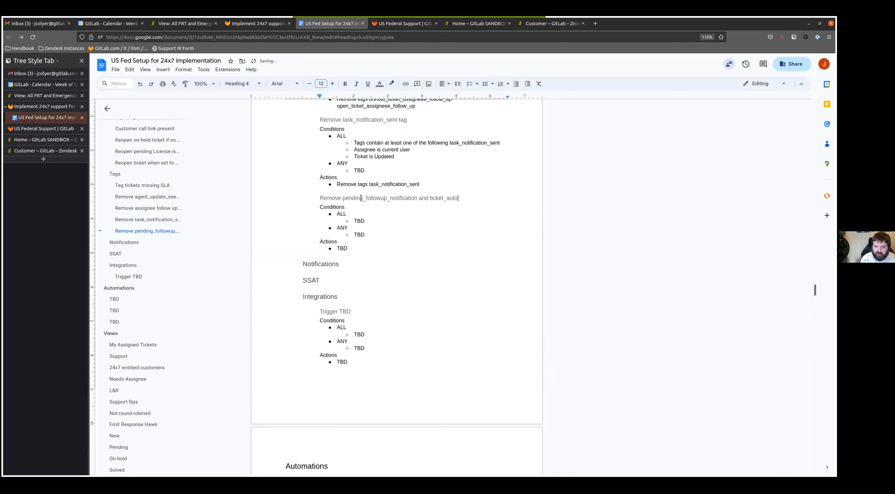
pyautogui.write('solve')
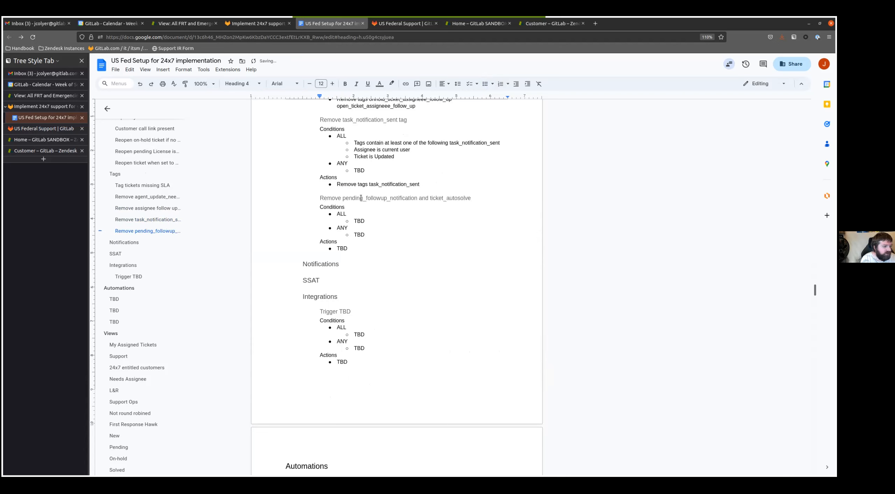
pyautogui.write(' if ticket is reo')
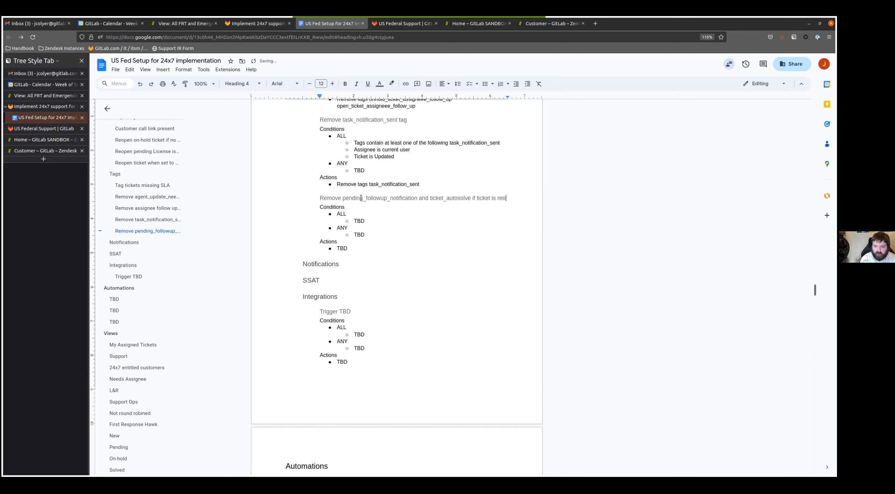
pyautogui.write('pened')
# - Replace the TBD under ALL in the pending_followup_notification trigger with "Tags contain at least one of the following"
pyautogui.press('Down')
pyautogui.press('Down')
pyautogui.press('Down')
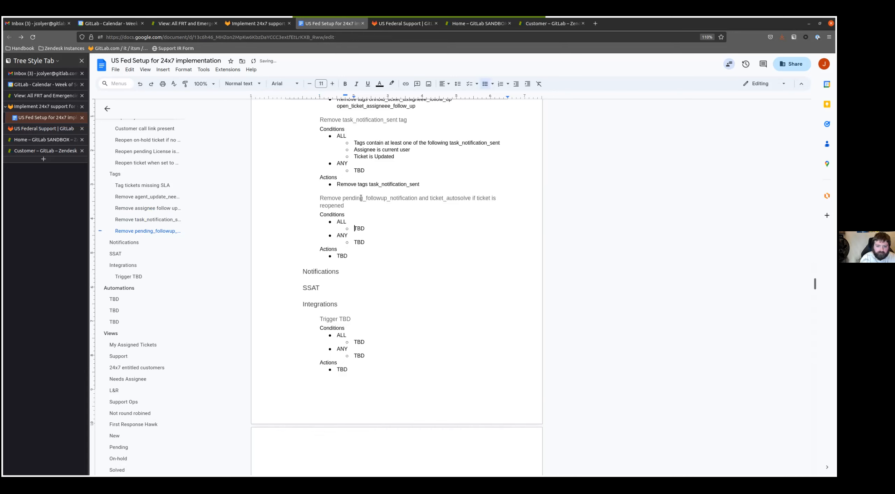
pyautogui.press('BackSpace')
pyautogui.press('BackSpace')
pyautogui.press('BackSpace')
pyautogui.write('Tag')
pyautogui.write('s cotnai')
pyautogui.hotkey('ctrl', 'BackSpace')
pyautogui.write('contain at least one of the')
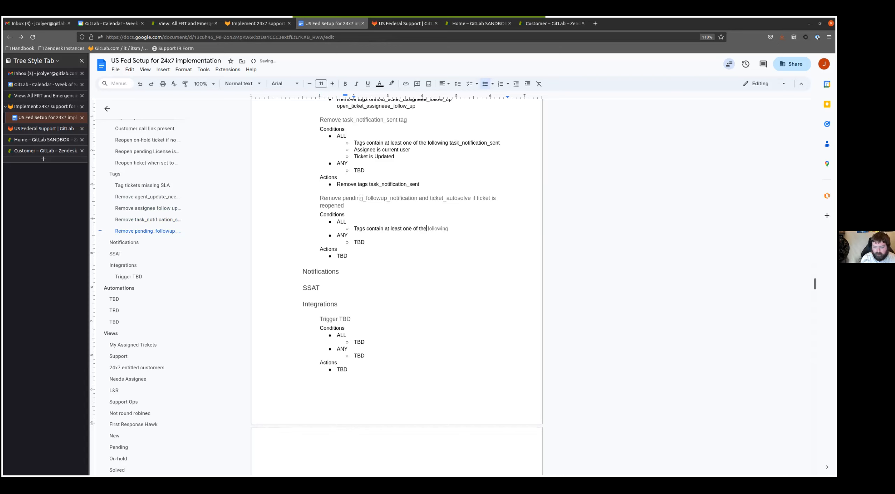
pyautogui.write(' following')
# - Copy the tags pending_followup_notification and ticket_autosolve from the trigger's heading to the end of its ALL tags condition
pyautogui.doubleClick(361, 197)
pyautogui.hotkey('ctrl', 'c')
pyautogui.click(454, 229)
pyautogui.hotkey('ctrl', 'v')
pyautogui.doubleClick(446, 197)
pyautogui.hotkey('ctrl', 'c')
pyautogui.click(438, 232)
pyautogui.hotkey('ctrl', 'v')
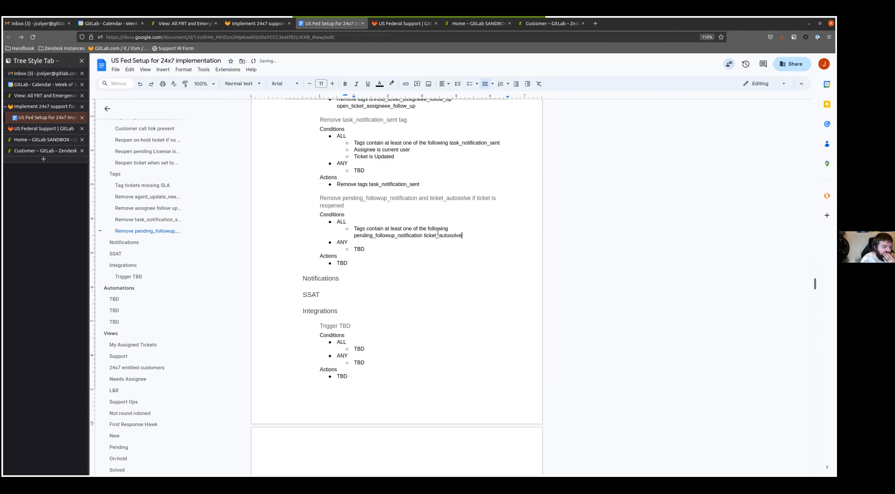
# - Replace the TBD under ANY in the pending_followup_notification trigger with "Status changed to Open" and "Status changed to On-hold"
pyautogui.press('Down')
pyautogui.press('Down')
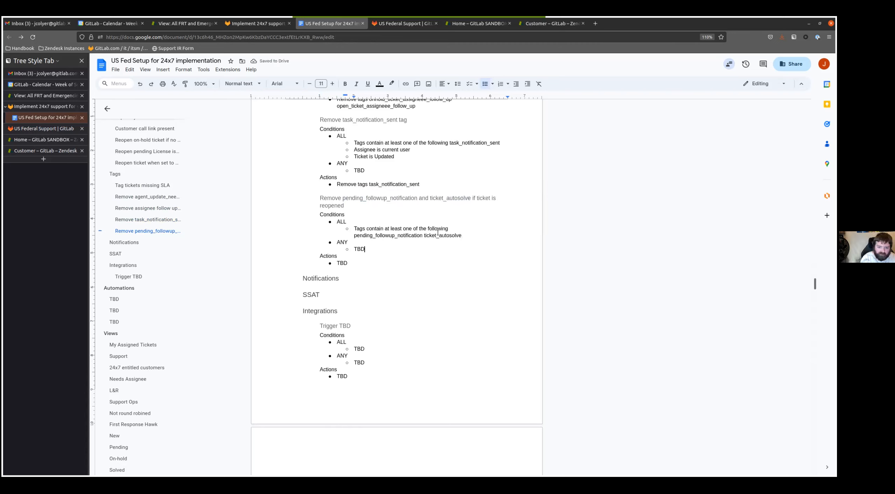
pyautogui.hotkey('ctrl', 'BackSpace')
pyautogui.write('Status chang')
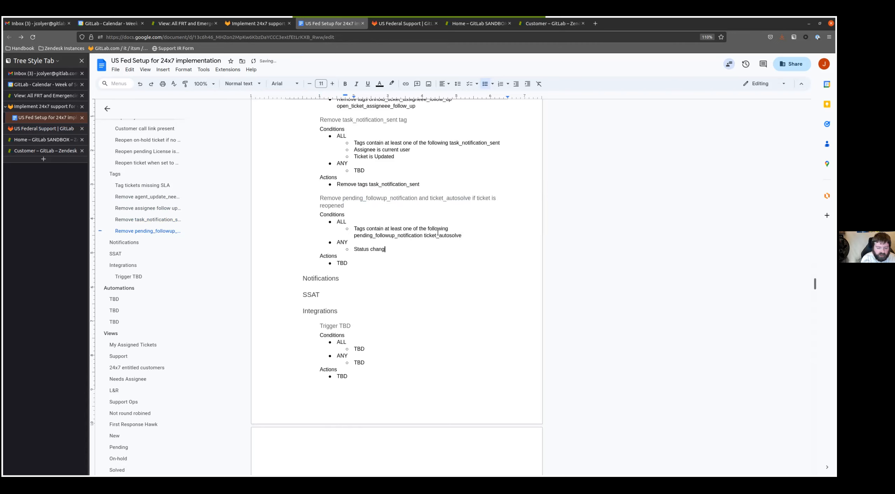
pyautogui.write('ed troo Open')
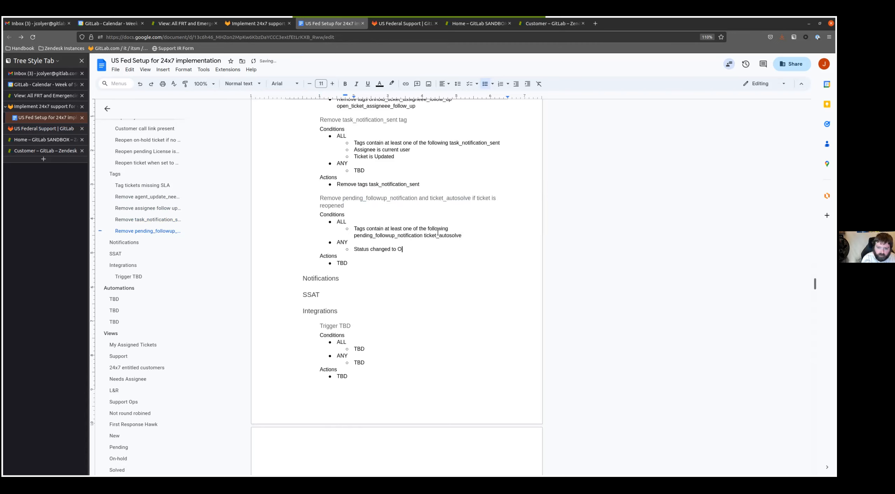
pyautogui.press('Return')
pyautogui.write('Status c')
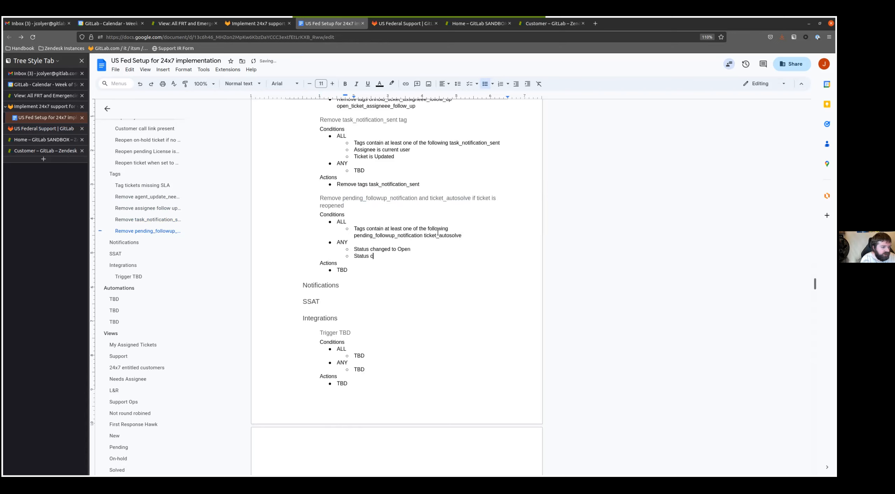
pyautogui.write('hanged to On-hold')
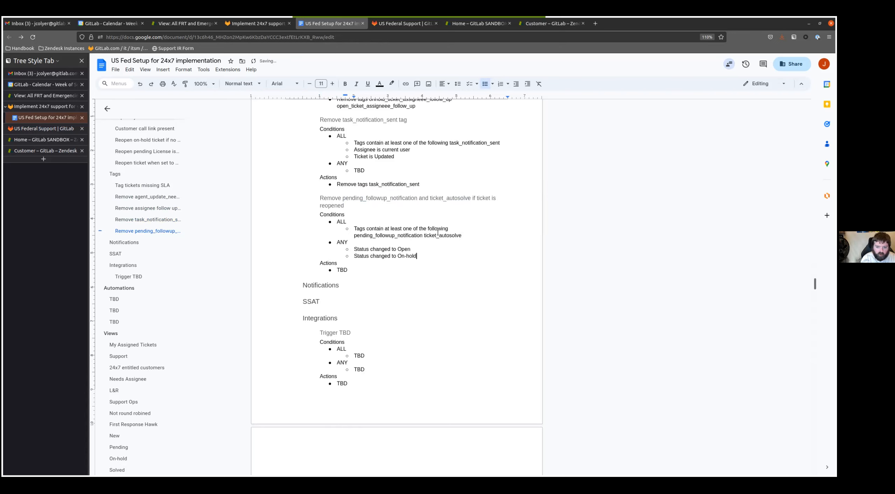
# - Replace the TBD action of the pending_followup_notification trigger with "Remove tags pending_followup_notification ticket_autosolve"
pyautogui.press('BackSpace')
pyautogui.press('BackSpace')
pyautogui.press('BackSpace')
pyautogui.write('Remove tags')
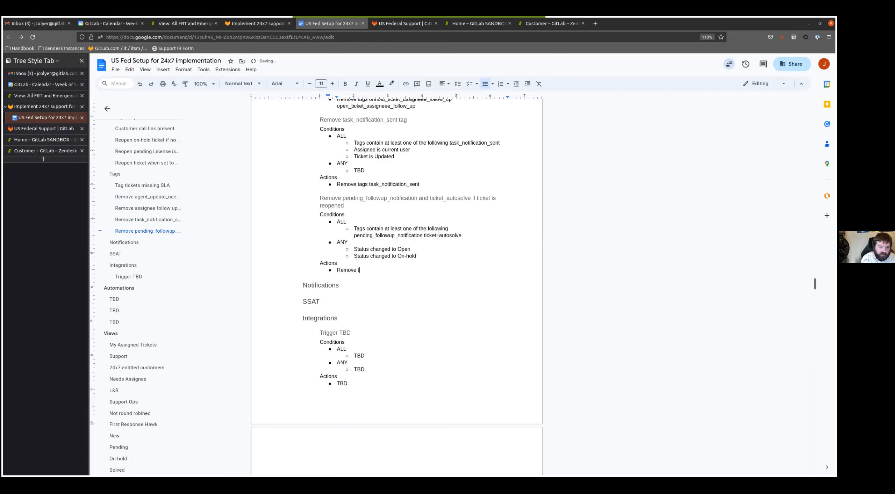
pyautogui.moveTo(354, 236); pyautogui.dragTo(528, 240)
pyautogui.hotkey('ctrl', 'c')
pyautogui.click(389, 269)
pyautogui.hotkey('ctrl', 'v')
pyautogui.scroll(-1, 313, 373)
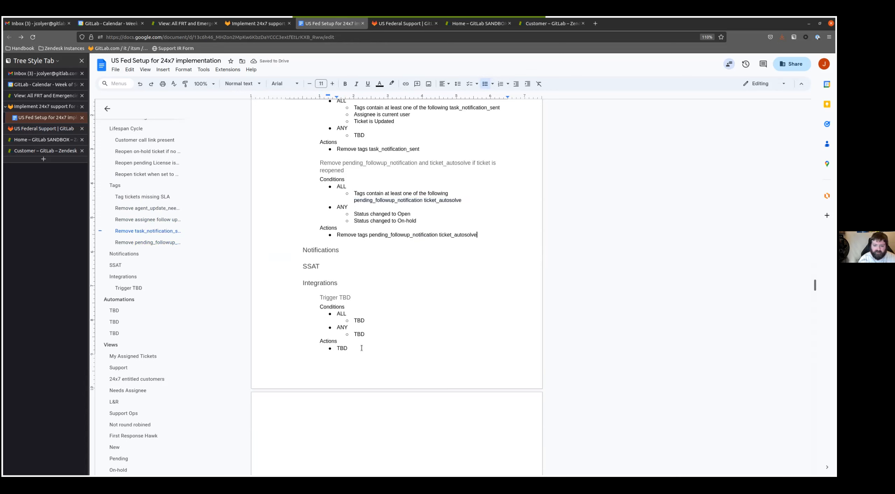
# - Insert a copy of the blank Trigger TBD template below the pending_followup_notification trigger in the Tags section
pyautogui.moveTo(361, 348); pyautogui.dragTo(317, 297)
pyautogui.click(434, 245)
pyautogui.press('Up')
pyautogui.press('End')
pyautogui.press('Return')
pyautogui.press('Return')
pyautogui.hotkey('ctrl', 'v')
pyautogui.press('Up')
pyautogui.press('Up')
pyautogui.press('Up')
pyautogui.press('Up')
pyautogui.press('Up')
pyautogui.press('Up')
pyautogui.press('Up')
# - Rename the new Trigger TBD heading in the Tags section to "Remove Ops and L&R notification tags when ticket is reopened"
pyautogui.press('Home')
pyautogui.hotkey('shift', 'End')
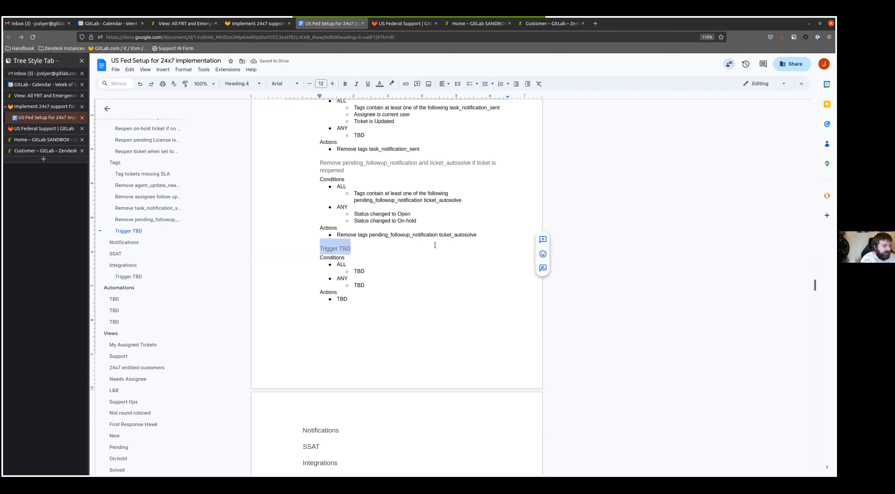
pyautogui.write('Remove Ops ')
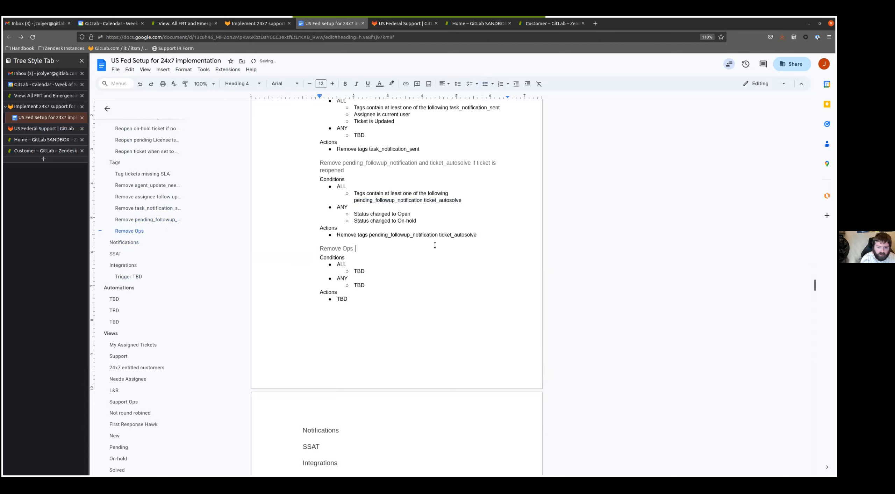
pyautogui.write('and L&R notifications')
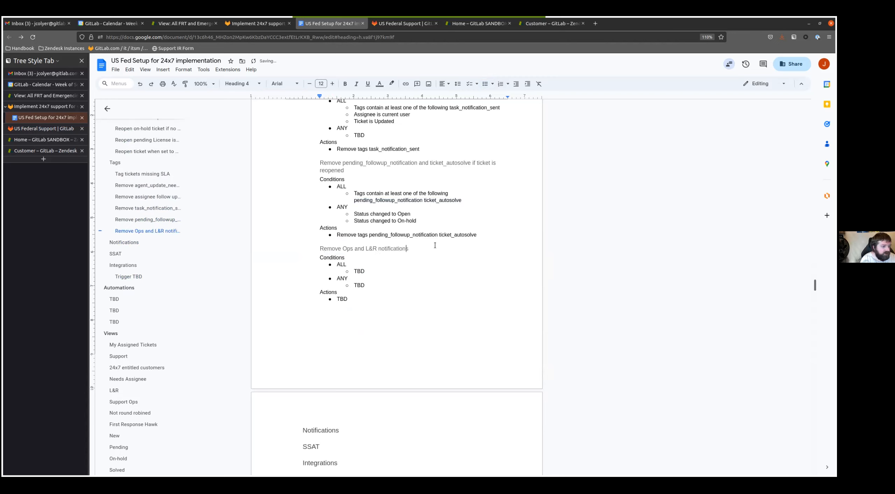
pyautogui.press('BackSpace')
pyautogui.write('tags when ticke')
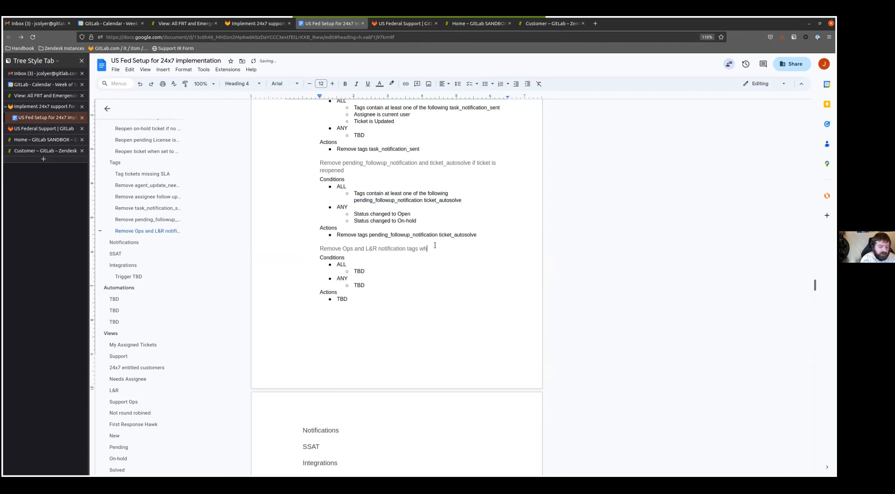
pyautogui.write('t is reopened')
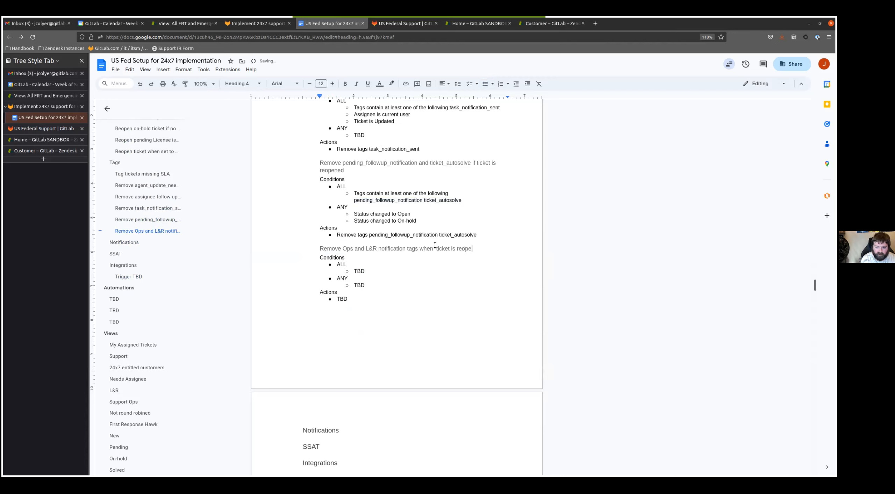
# - Replace the TBD under ALL in the Ops and L&R trigger with "Ticket is Updated", "Current user is end-user" and "Status changed to Open"
pyautogui.press('Down')
pyautogui.press('Down')
pyautogui.press('Down')
pyautogui.hotkey('ctrl', 'BackSpace')
pyautogui.write('Ticket is Updated')
pyautogui.press('Return')
pyautogui.write('Current user is end-user')
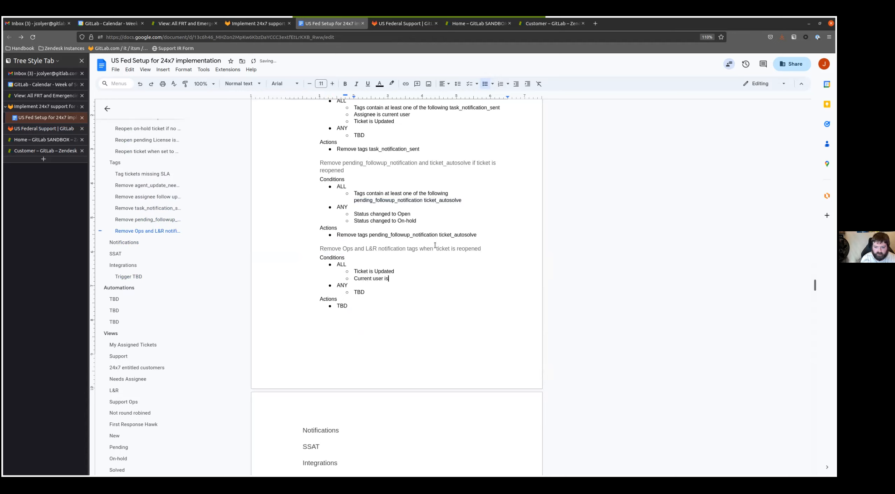
pyautogui.press('Return')
pyautogui.write('Status chnag')
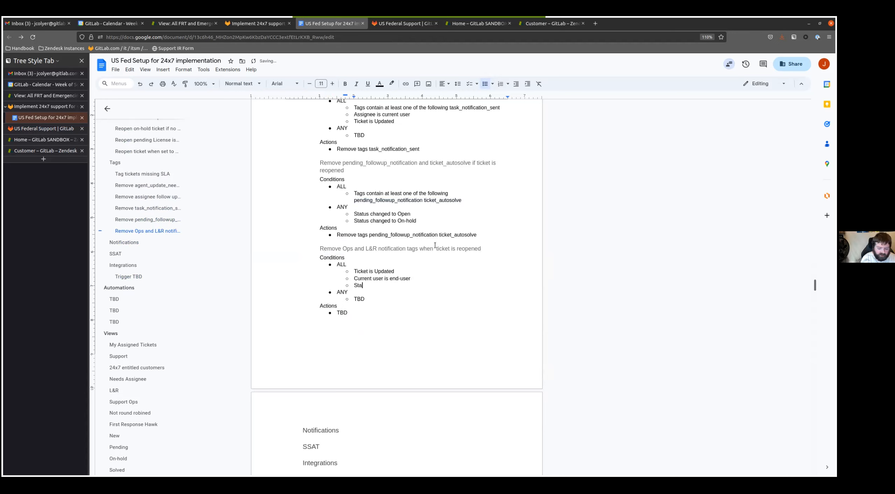
pyautogui.hotkey('ctrl', 'BackSpace')
pyautogui.write('changed to Open')
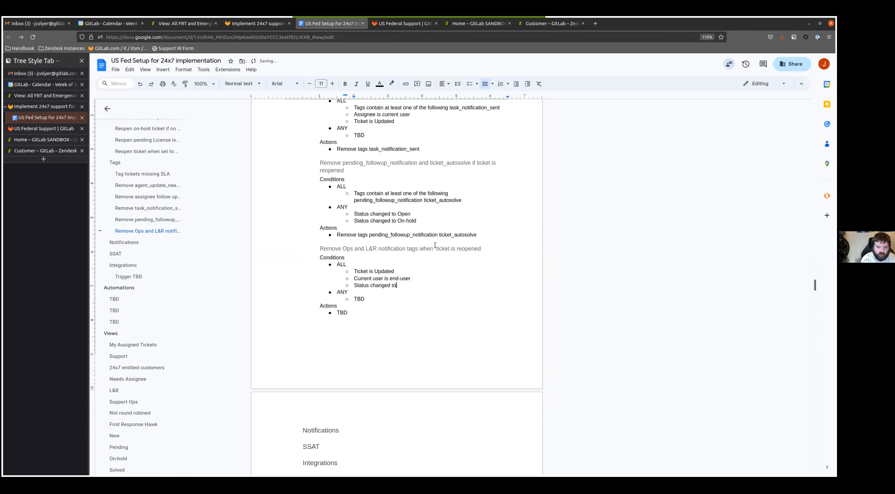
# - Add the ALL condition "Tags contain at least one of the following support_ops_notification lnr_notification" to the Ops and L&R trigger
pyautogui.write('Tags contain at lea')
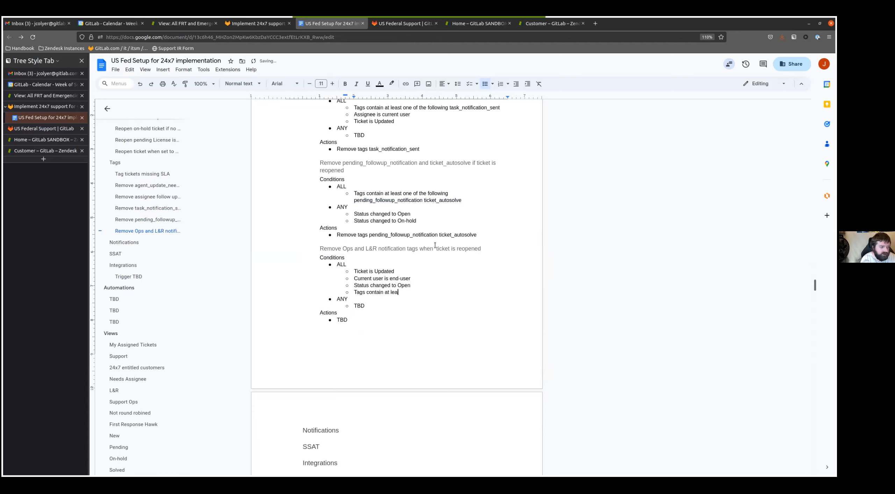
pyautogui.write('syt  one of the following sup')
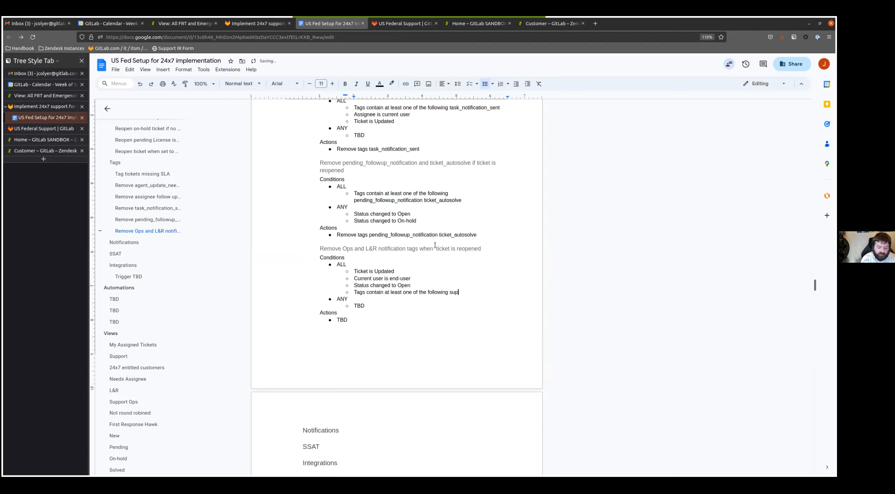
pyautogui.write('port_ops_notification')
pyautogui.press('BackSpace')
pyautogui.press('BackSpace')
pyautogui.press('BackSpace')
pyautogui.press('BackSpace')
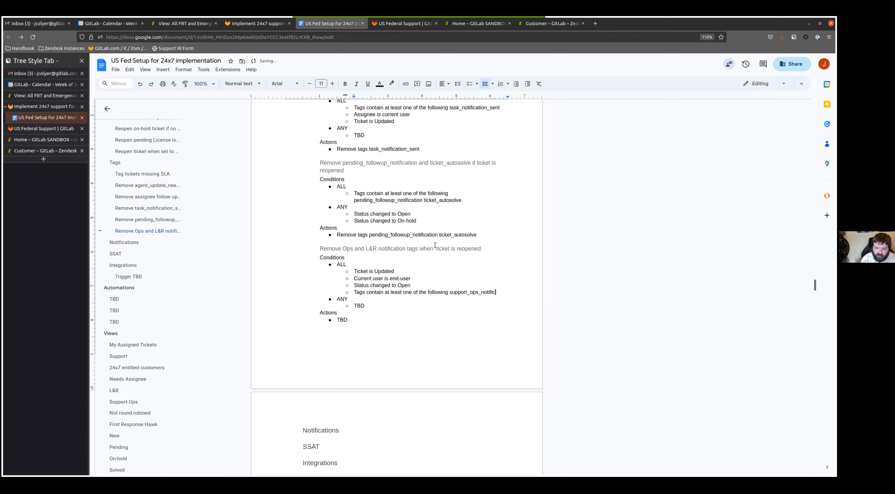
pyautogui.write('cation l')
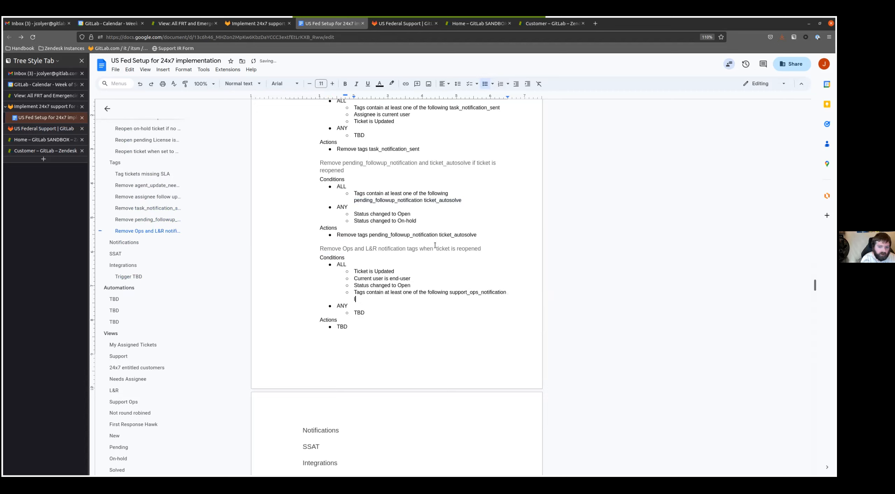
pyautogui.write('nr_notification')
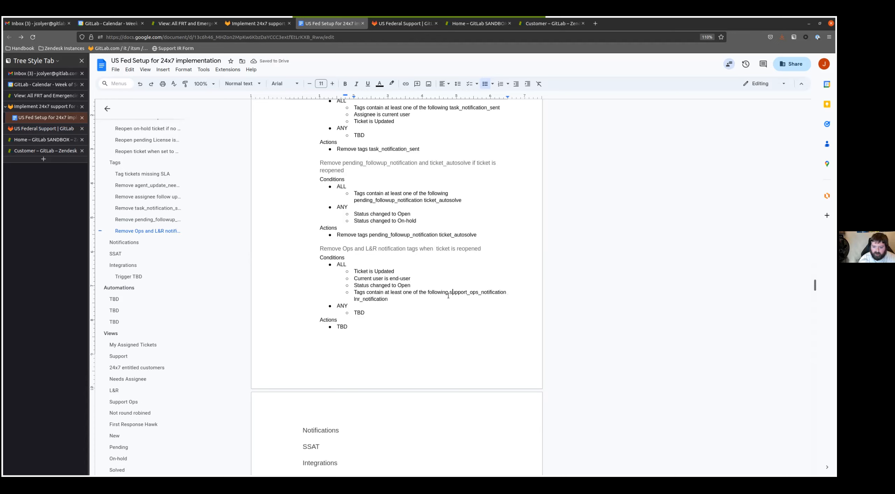
# - Replace the TBD action of the Ops and L&R trigger with "Remove tags" and the tags copied from its ALL tags condition
pyautogui.moveTo(451, 292); pyautogui.dragTo(388, 299)
pyautogui.click(360, 327)
pyautogui.press('BackSpace')
pyautogui.press('BackSpace')
pyautogui.press('BackSpace')
pyautogui.write('Remove tags')
pyautogui.hotkey('ctrl', 'v')
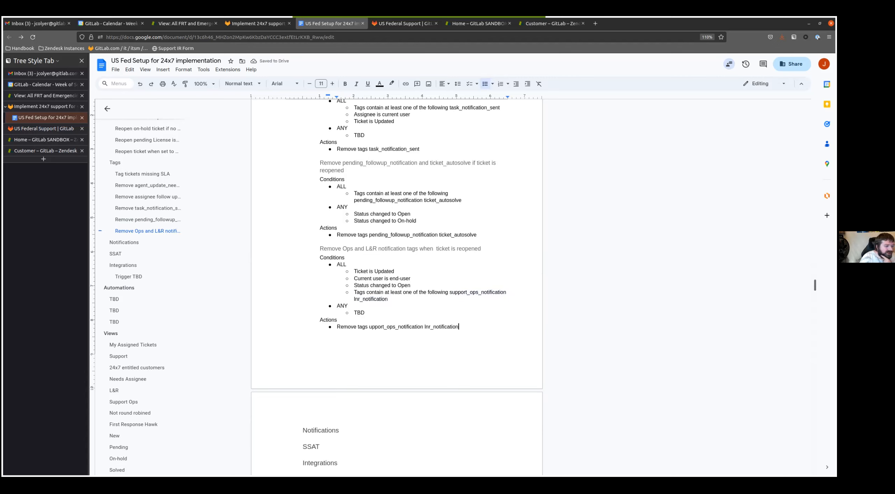
# - Insert five copies of the blank Trigger TBD template from Integrations under the Notifications heading
pyautogui.scroll(-5, 272, 308)
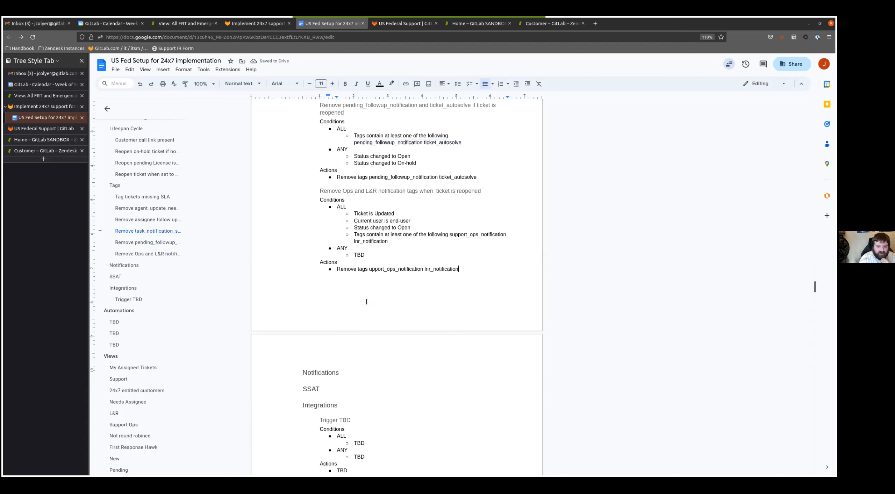
pyautogui.click(387, 243)
pyautogui.press('Return')
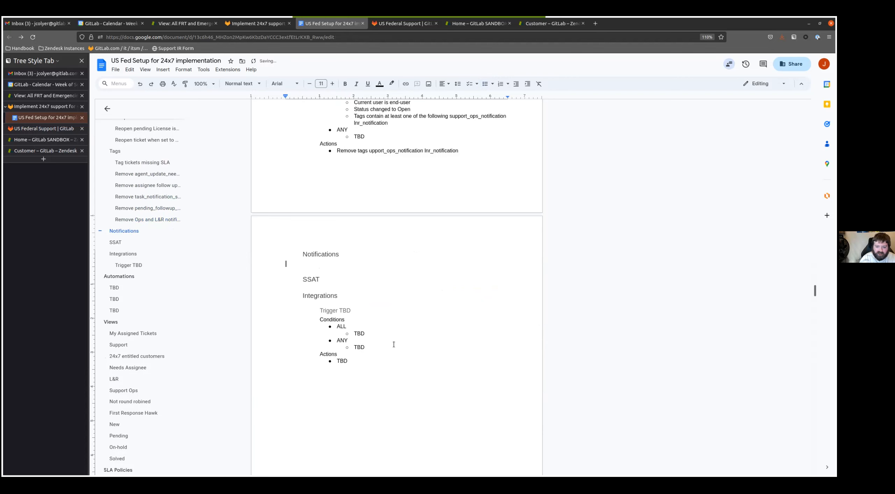
pyautogui.moveTo(347, 361); pyautogui.dragTo(317, 311)
pyautogui.click(310, 266)
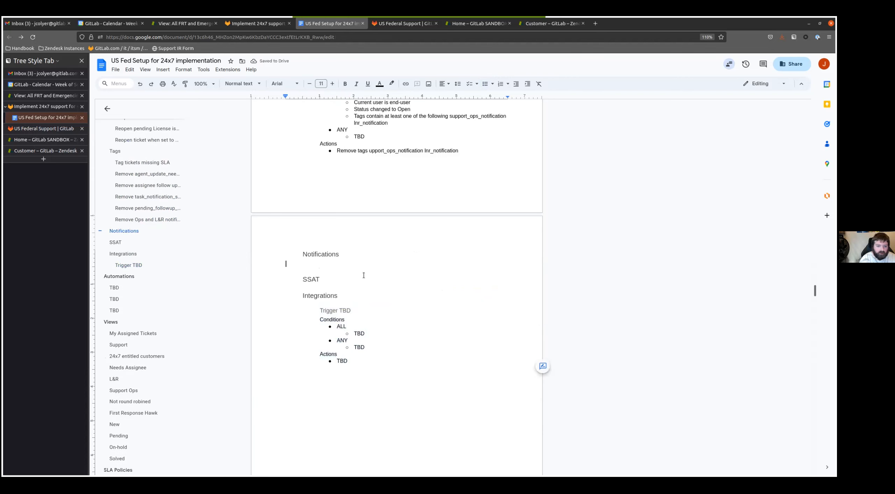
pyautogui.hotkey('ctrl', 'v')
pyautogui.hotkey('ctrl', 'v')
pyautogui.hotkey('ctrl', 'v')
pyautogui.hotkey('ctrl', 'v')
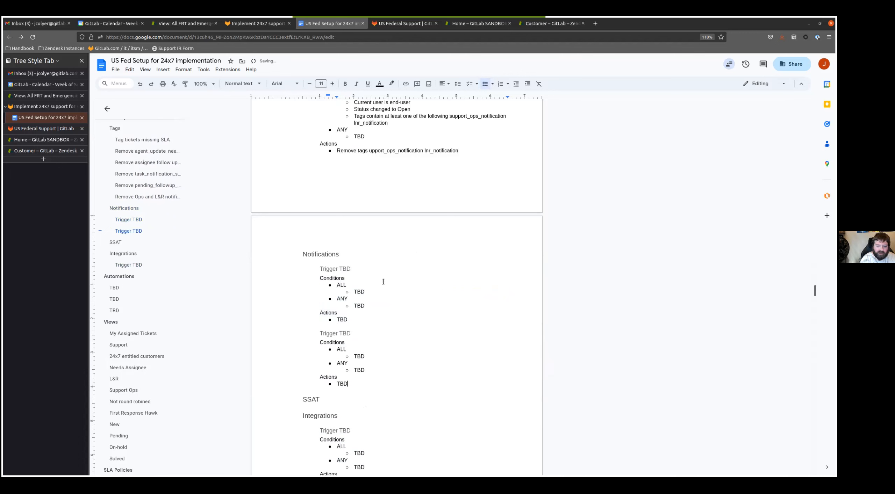
pyautogui.hotkey('ctrl', 'v')
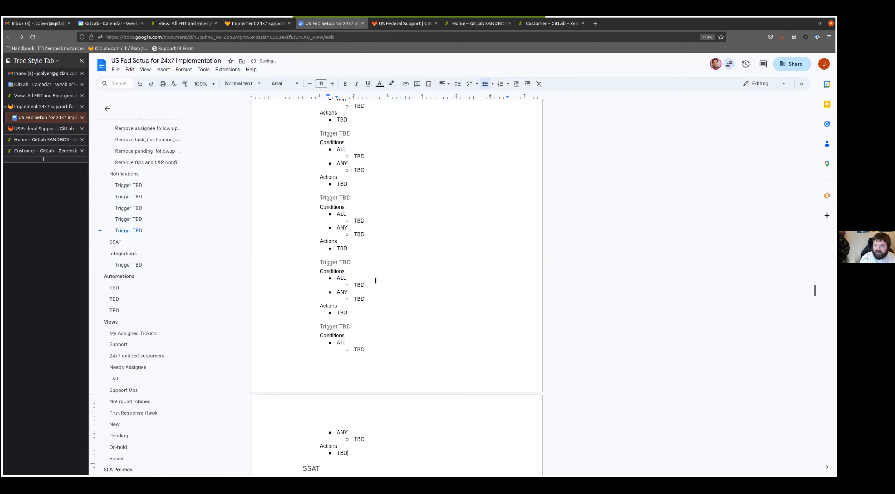
# - Rename the first Trigger TBD heading under Notifications to "Notify assignee when rating is submitted"
pyautogui.scroll(6, 359, 259)
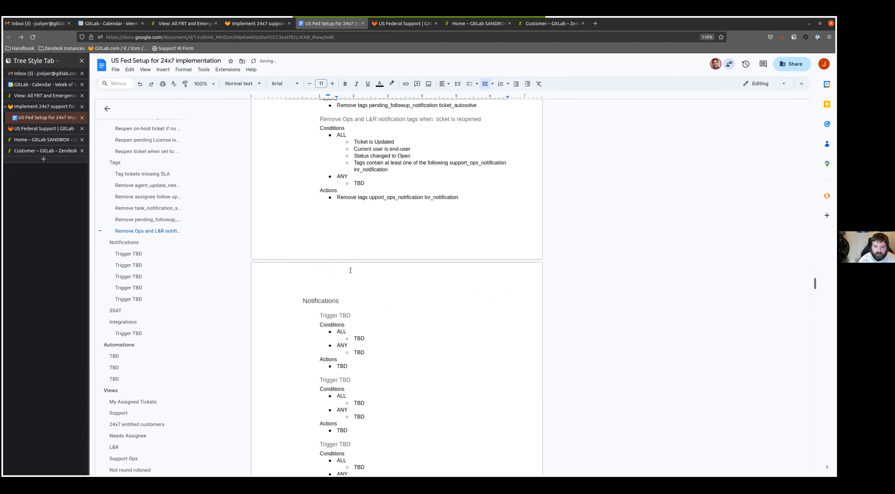
pyautogui.click(323, 316)
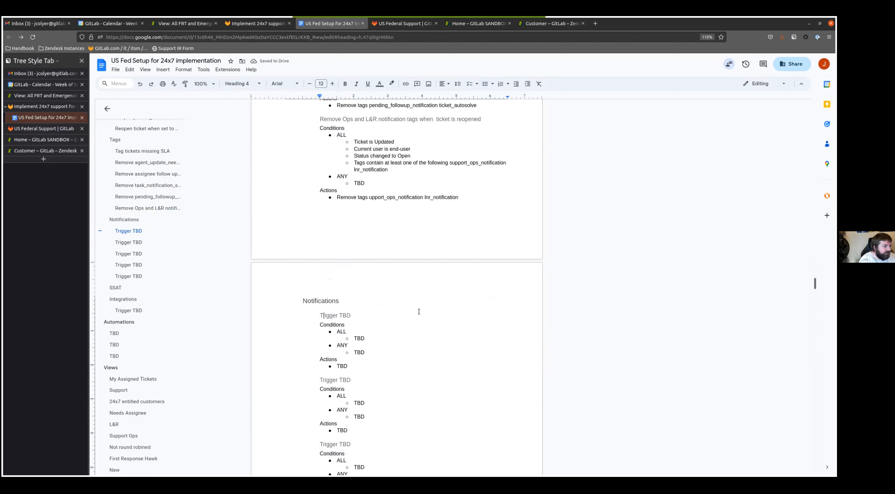
pyautogui.tripleClick(418, 311)
pyautogui.write('Notify')
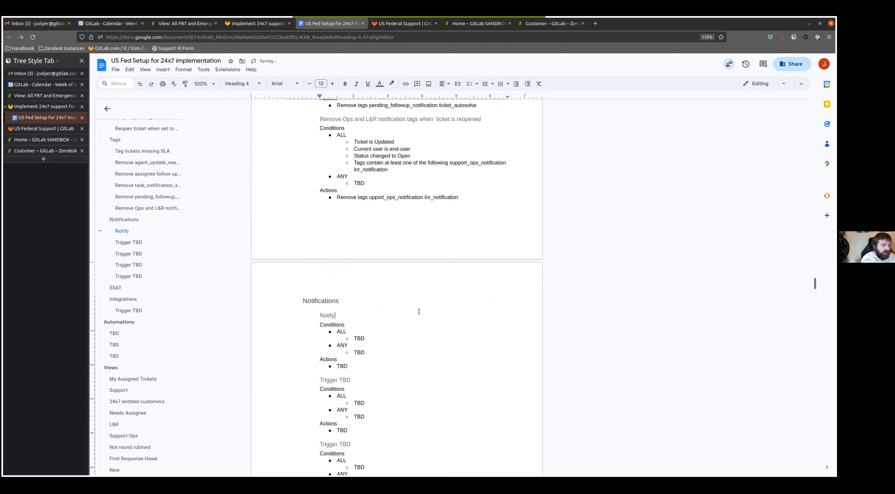
pyautogui.write(' assigne')
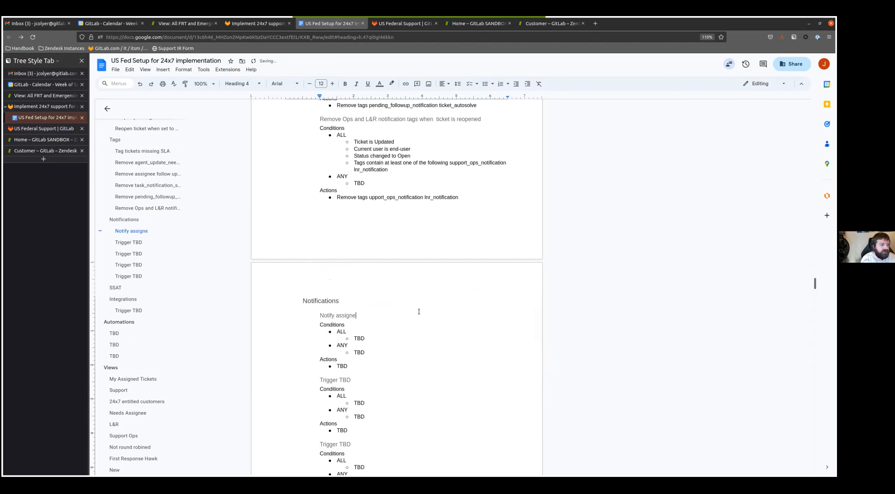
pyautogui.write('e when rating i')
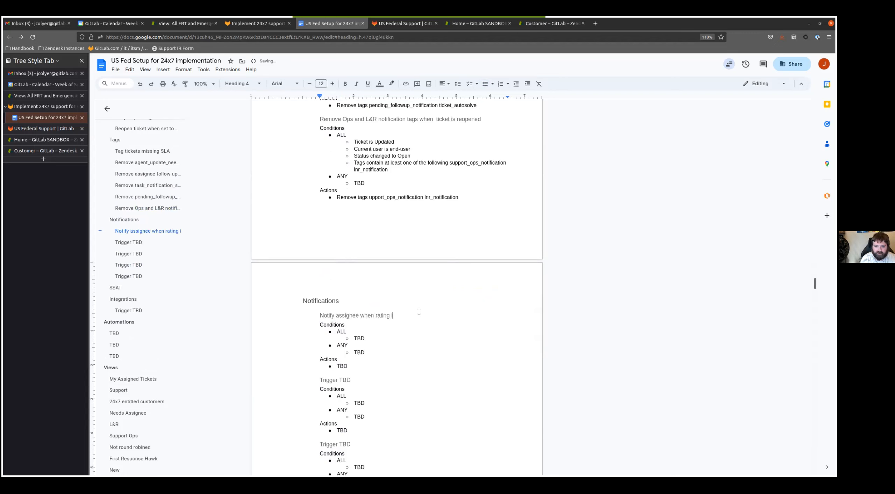
pyautogui.write('s submitted')
# - Replace the TBD under ALL in the rating trigger with "Status is Sovled" and "Tags contain none of the following ssat_submitted"
pyautogui.press('Down')
pyautogui.press('Down')
pyautogui.press('Down')
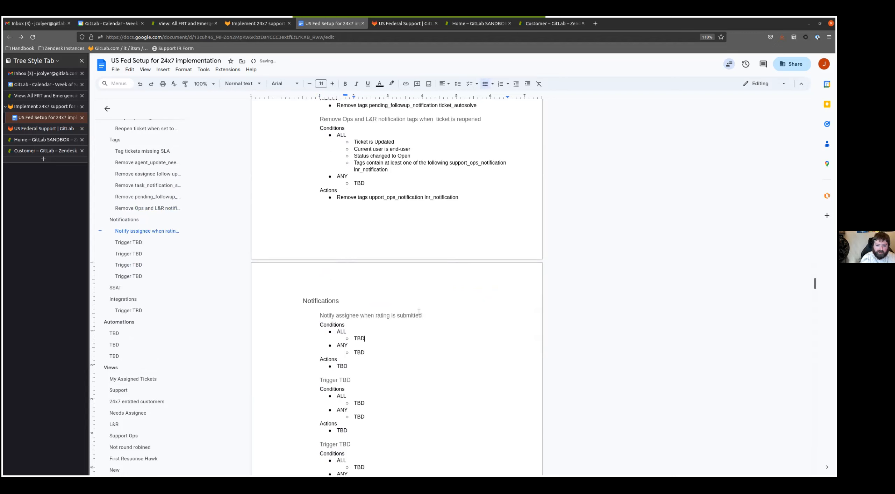
pyautogui.hotkey('ctrl', 'BackSpace')
pyautogui.write('Status is Sovled')
pyautogui.press('Return')
pyautogui.write('T')
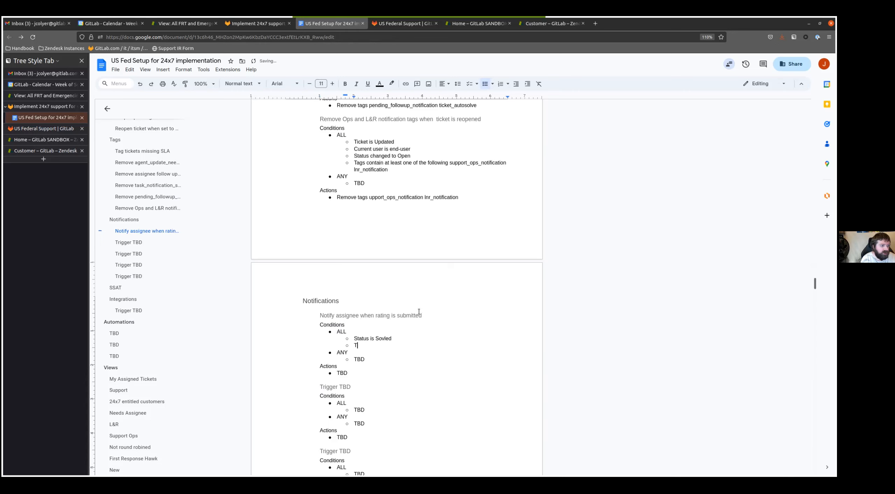
pyautogui.write('ags contain none of th')
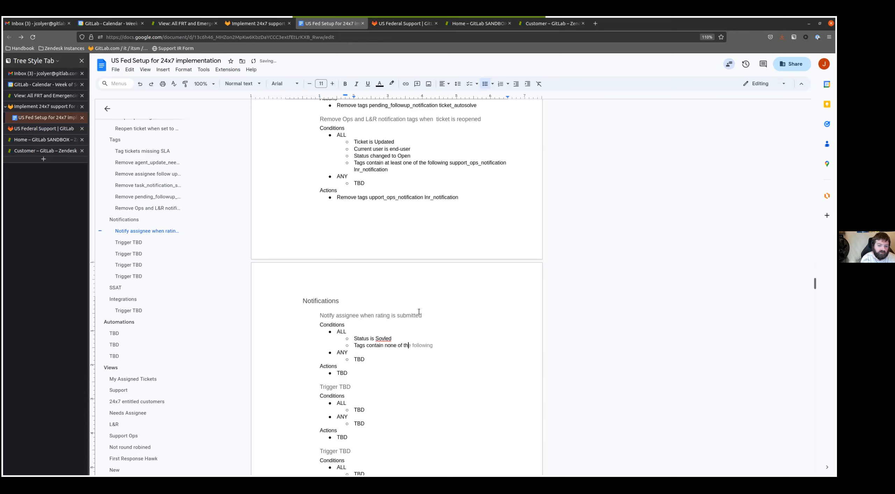
pyautogui.write('e following ssat_submitted')
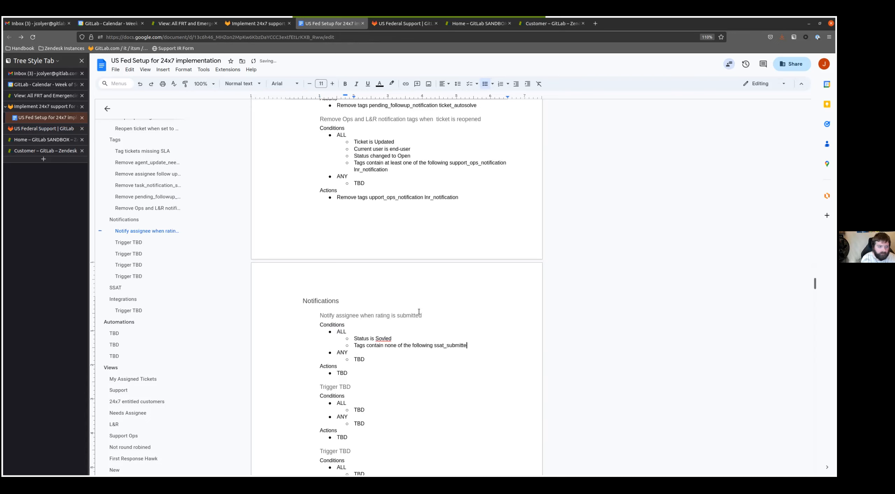
# - Replace the TBD under ANY in the rating trigger with "Satisfaction is Bad with comment", "Satisfaction is Good with comment" and "Satisfaction is Bad"
pyautogui.hotkey('ctrl', 'BackSpace')
pyautogui.write('Satisfaction u')
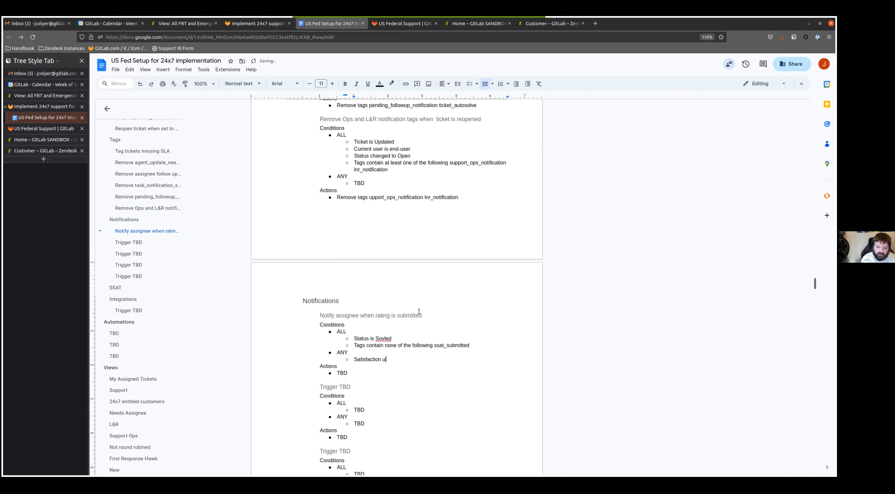
pyautogui.press('BackSpace')
pyautogui.write('is')
pyautogui.press('Return')
pyautogui.write('Satisfaction is')
pyautogui.press('Return')
pyautogui.write('Satisfaction is')
pyautogui.press('Up')
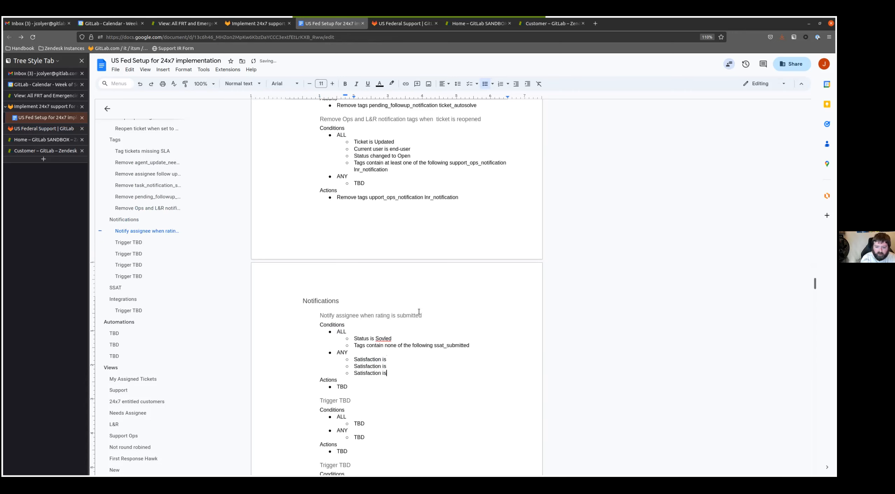
pyautogui.write('Bad with comment Satisfaction is ')
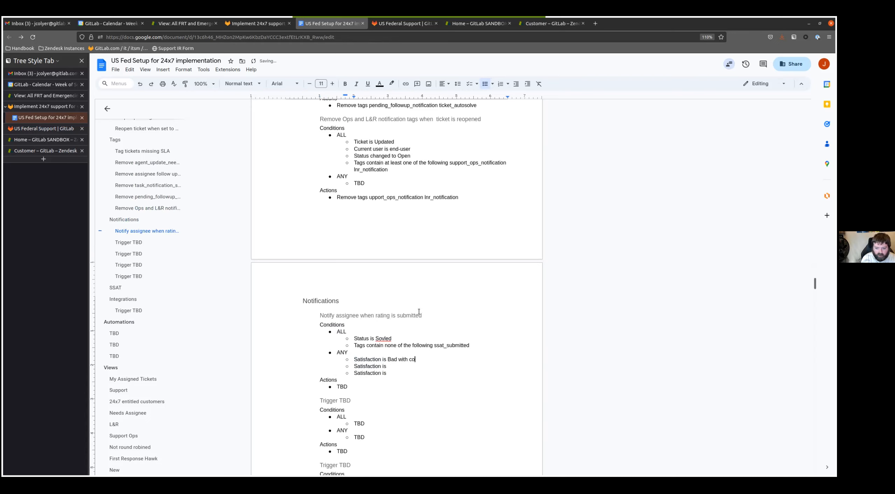
pyautogui.write('Good with comment Satisfaction is ')
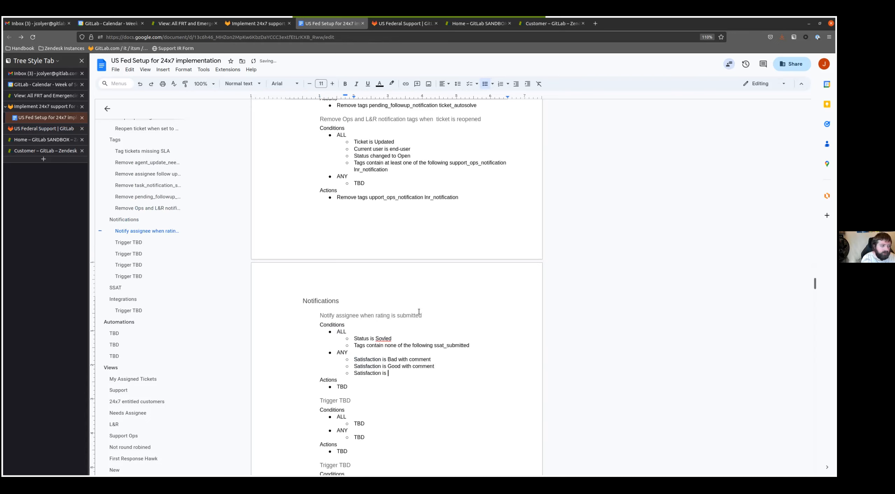
pyautogui.write('Bad')
# - Replace the TBD action of the rating trigger with "Add tags ssat_submitted", copying the tag from its ALL condition
pyautogui.press('Down')
pyautogui.press('Down')
pyautogui.press('BackSpace')
pyautogui.press('BackSpace')
pyautogui.press('BackSpace')
pyautogui.write('Add tags')
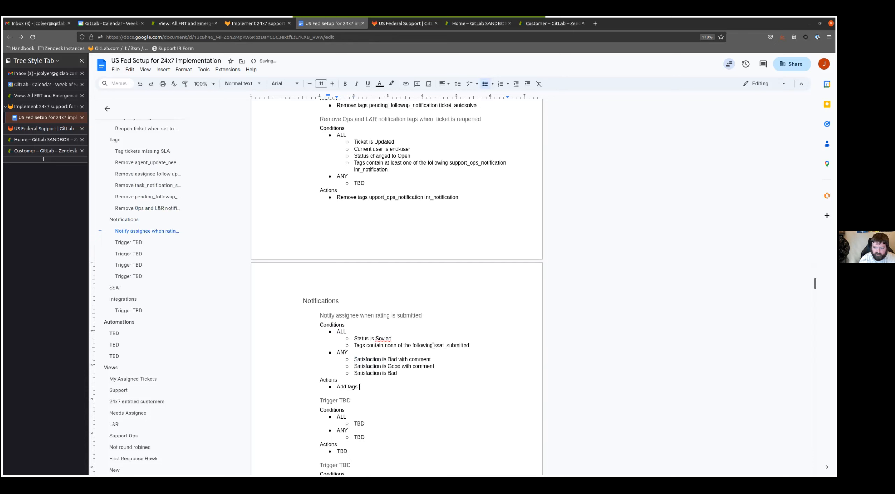
pyautogui.doubleClick(439, 345)
pyautogui.hotkey('ctrl', 'c')
pyautogui.click(393, 387)
pyautogui.hotkey('ctrl', 'v')
# - Add a second action to the rating trigger reading "Email user - assignee"
pyautogui.press('Return')
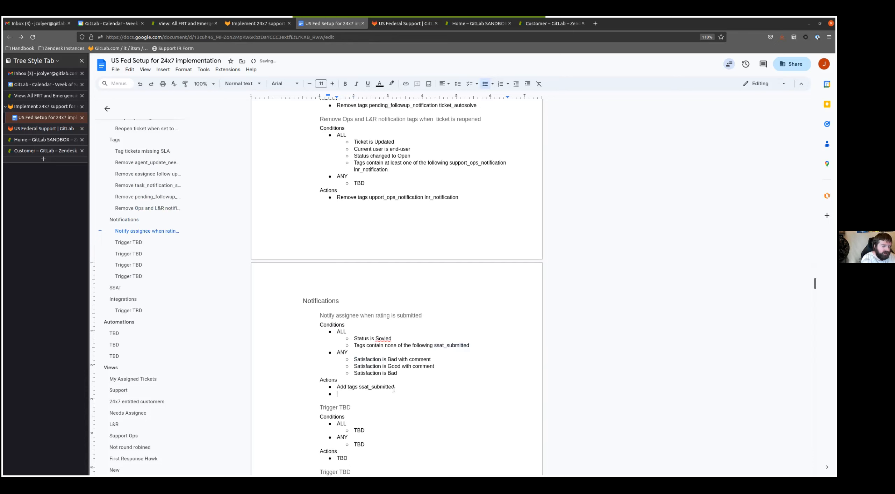
pyautogui.write('E')
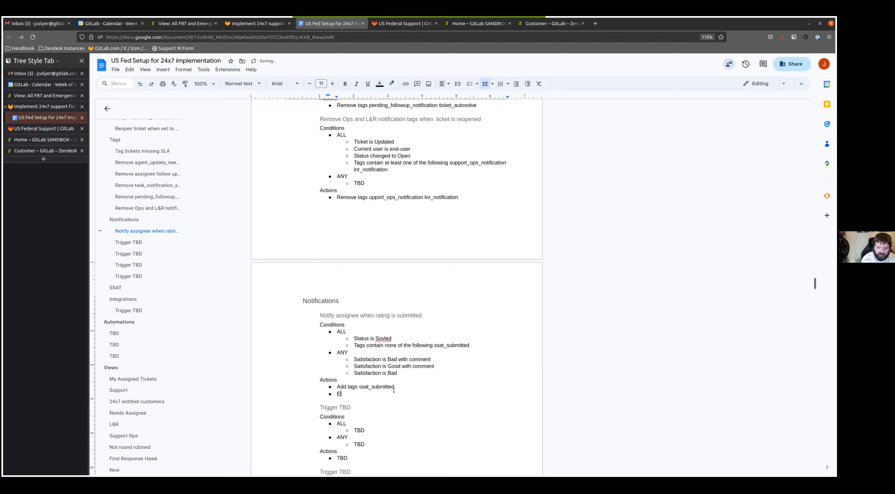
pyautogui.write('mail user')
pyautogui.press('BackSpace')
pyautogui.press('BackSpace')
pyautogui.press('BackSpace')
pyautogui.press('BackSpace')
pyautogui.press('BackSpace')
pyautogui.write('user - assignee')
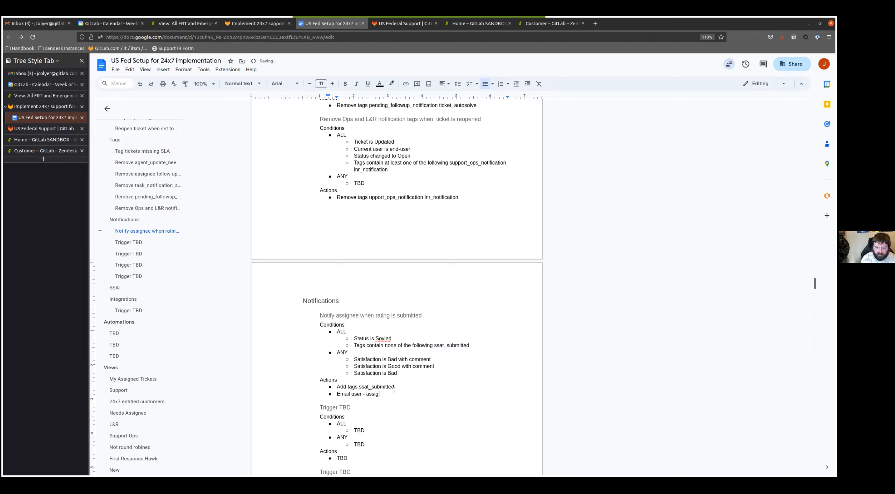
# - Add a TBD sub-bullet under "Email user - assignee" in the rating trigger and attach the comment "Email content: TBD" to it
pyautogui.press('Return')
pyautogui.press('Tab')
pyautogui.write('TBD')
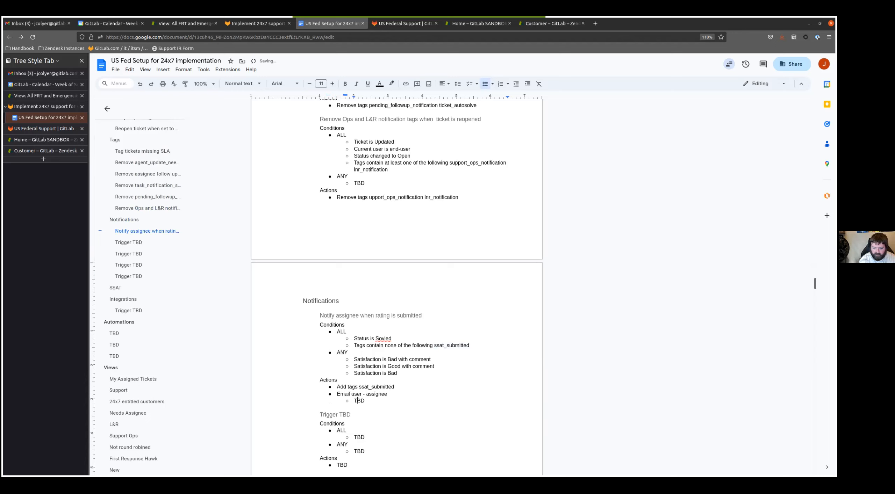
pyautogui.hotkey('shift', 'Home')
pyautogui.click(542, 392)
pyautogui.write('Email con')
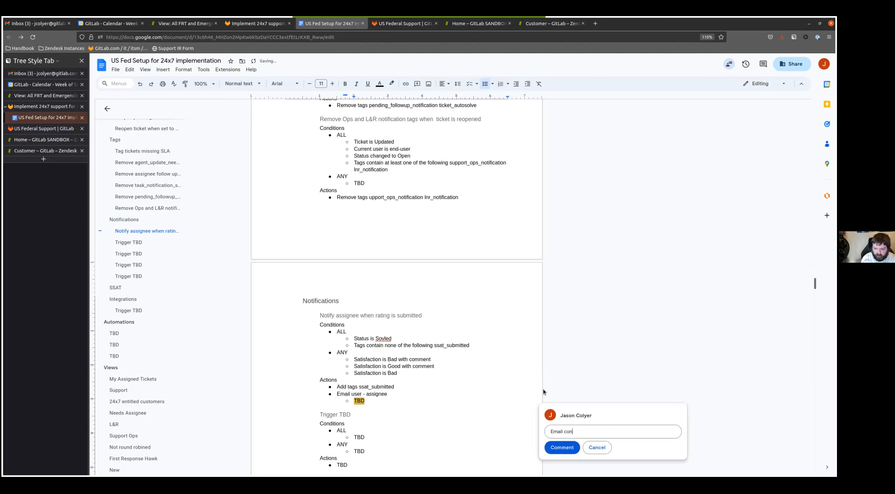
pyautogui.write('tent: TBD')
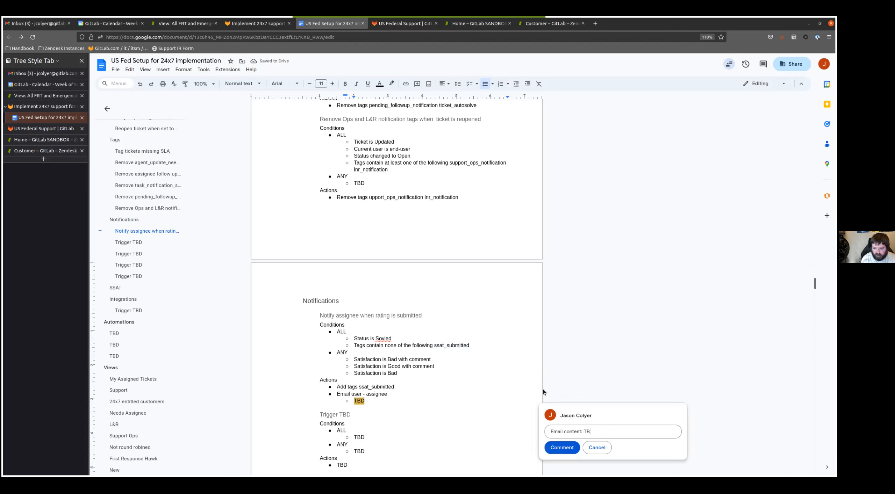
pyautogui.click(561, 446)
# - Rename the Trigger TBD heading following the rating trigger as "Notify assignee of comment update"
pyautogui.scroll(-7, 419, 314)
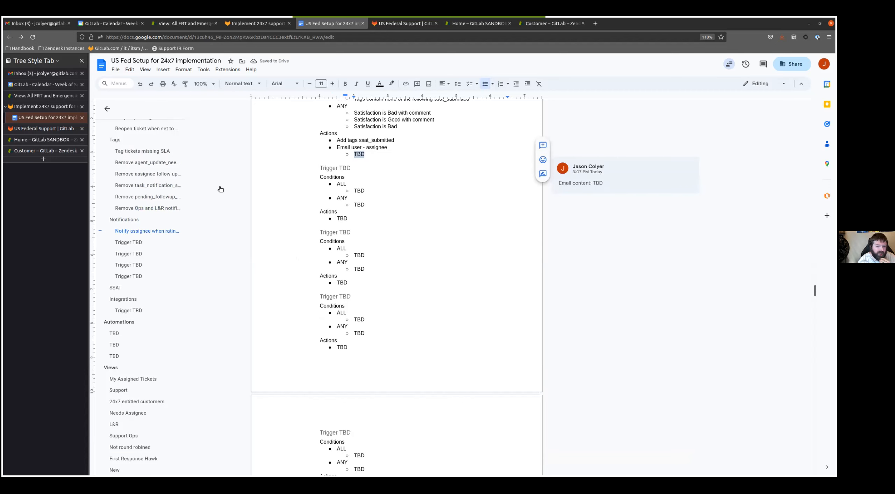
pyautogui.click(343, 167)
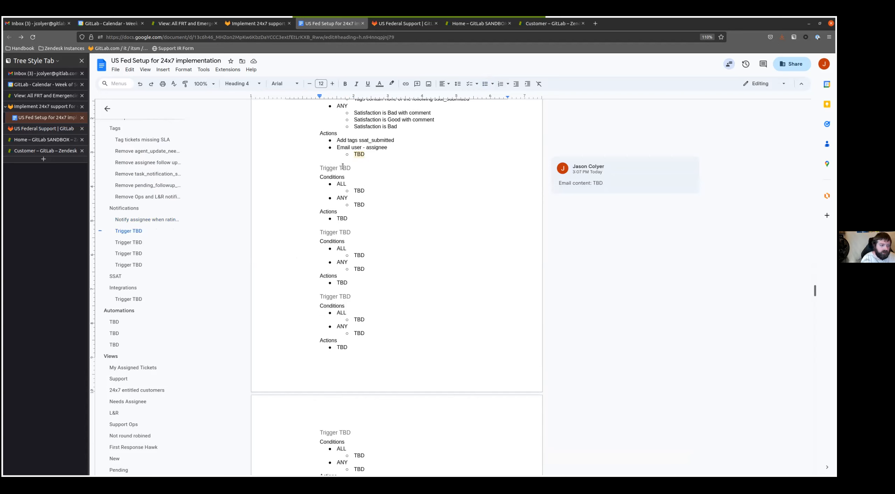
pyautogui.tripleClick(342, 167)
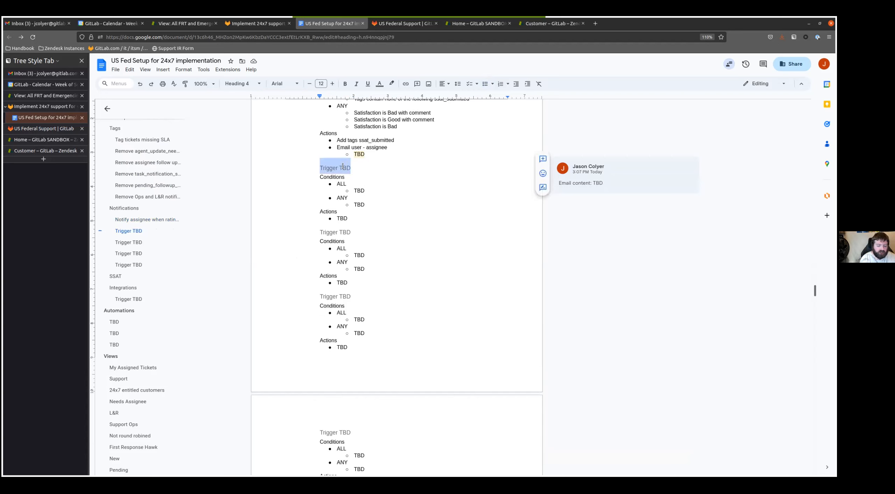
pyautogui.write('Notif')
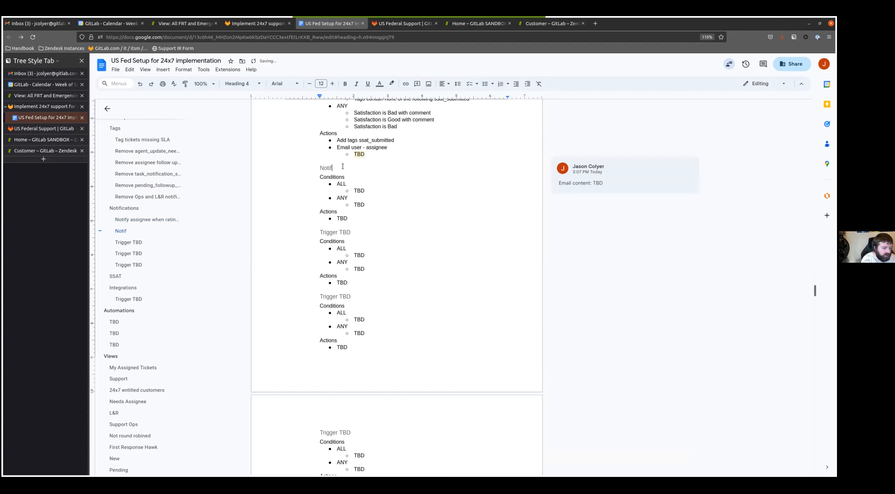
pyautogui.write('y assignee of comment update')
# - Replace the TBD under ALL in the assignee comment update trigger with "Comment is Present (public or private)"
pyautogui.press('Down')
pyautogui.press('Down')
pyautogui.press('Down')
pyautogui.press('BackSpace')
pyautogui.press('BackSpace')
pyautogui.press('BackSpace')
pyautogui.write('Comment is Present (*')
pyautogui.press('BackSpace')
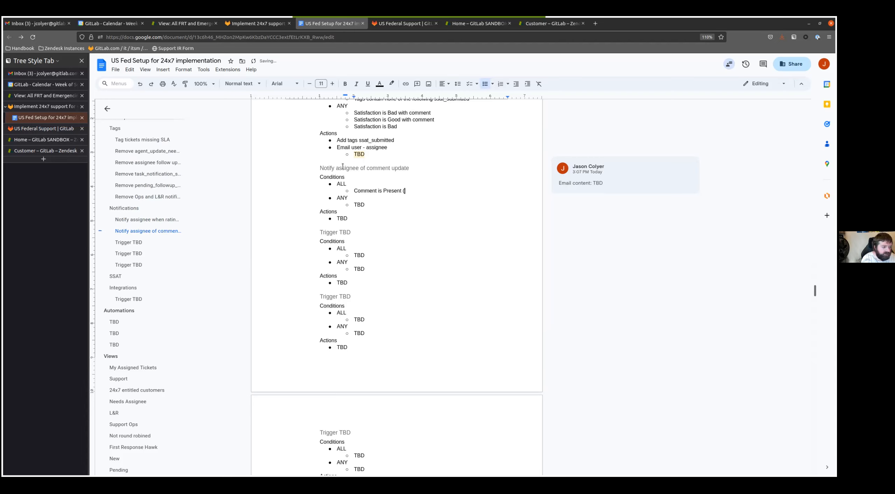
pyautogui.write('public or ')
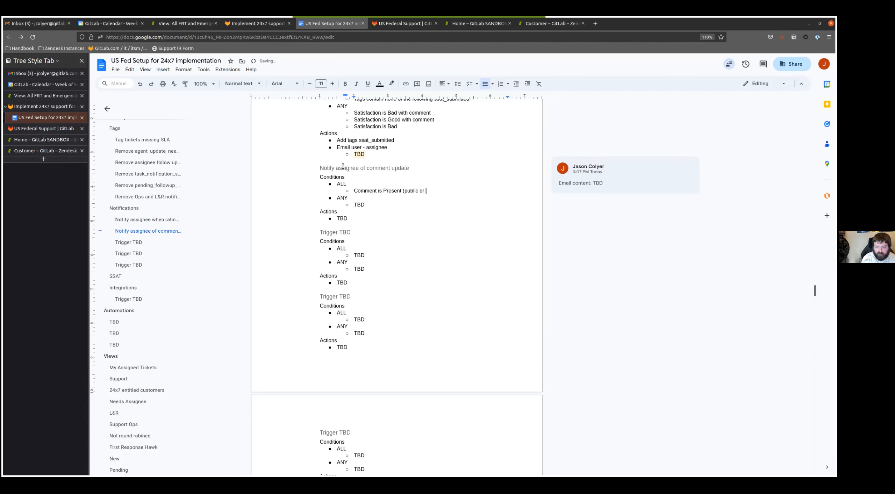
pyautogui.write('private)')
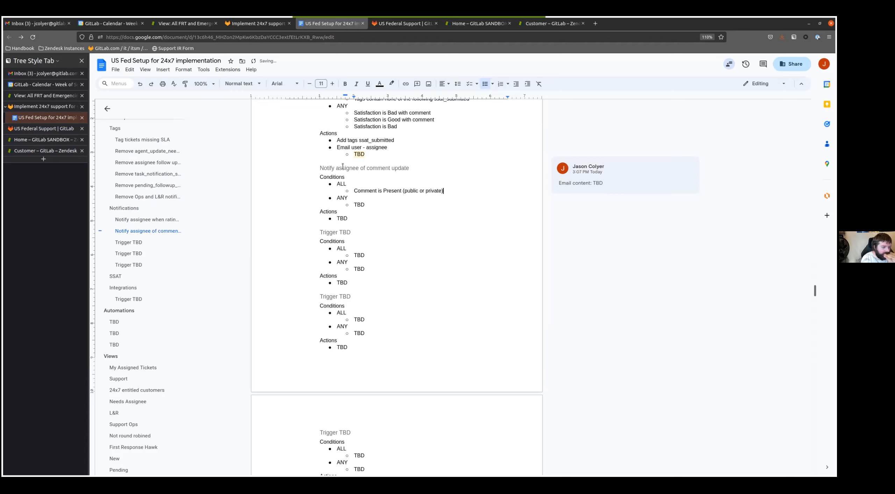
# - Add the ALL conditions "Assignee is not current user" and "Assignee is not requester" to the assignee comment update trigger
pyautogui.press('Return')
pyautogui.write('Assignee is not current user')
pyautogui.press('Return')
pyautogui.write('Assignee is not requester')
# - Add the ALL conditions "Assigned not changed" and "Status not changed from Solved" to the assignee comment update trigger
pyautogui.press('Return')
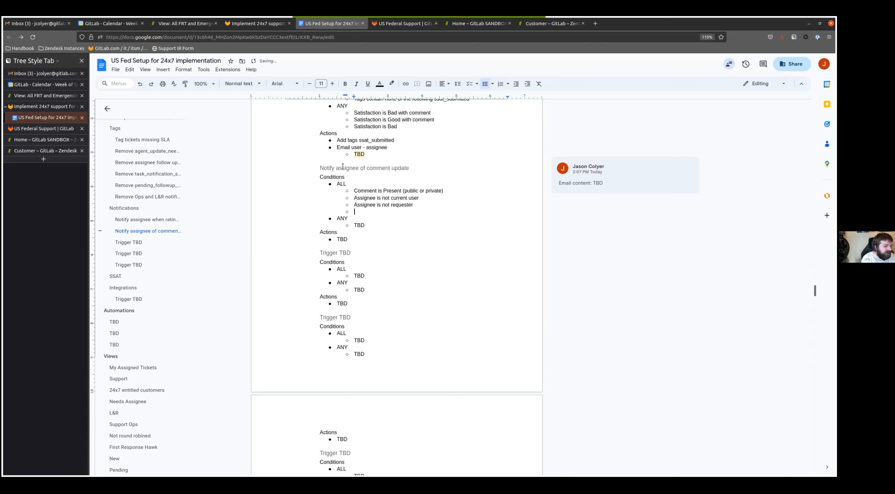
pyautogui.write('Assigned not c')
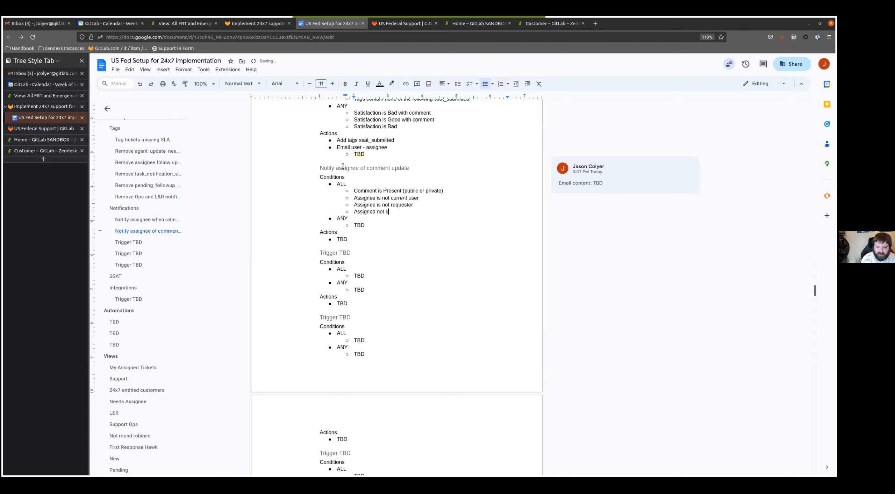
pyautogui.write('hanged')
pyautogui.press('Return')
pyautogui.write('Sta')
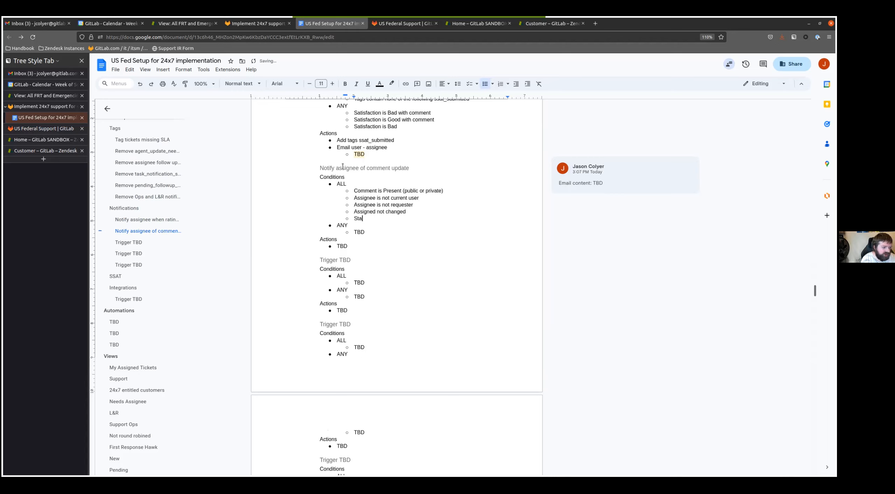
pyautogui.write('tus not changed from Solved')
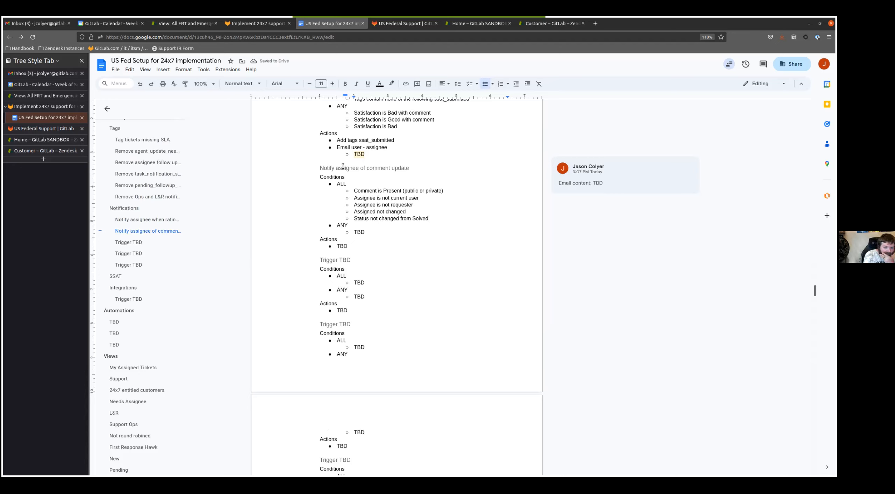
# - Replace the TBD action of the assignee comment update trigger with "Email user - assignee" and a TBD sub-bullet beneath it
pyautogui.press('Down')
pyautogui.press('Down')
pyautogui.press('Down')
pyautogui.press('Down')
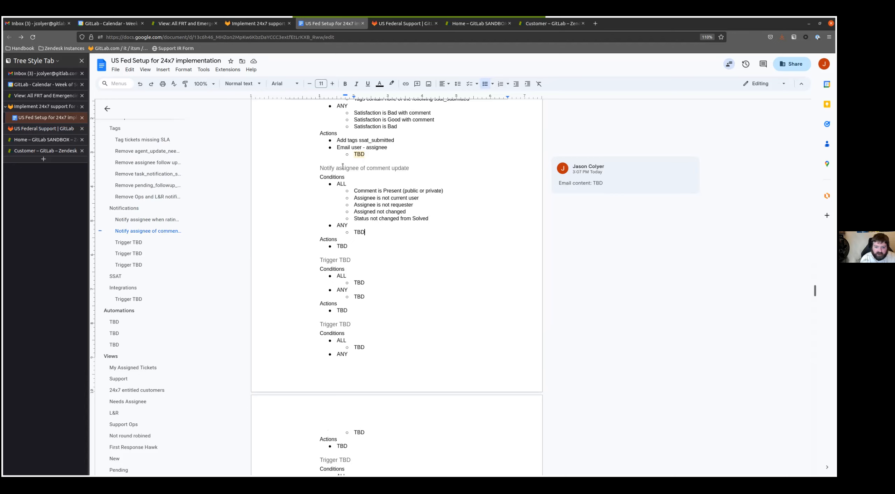
pyautogui.press('BackSpace')
pyautogui.press('BackSpace')
pyautogui.press('BackSpace')
pyautogui.write('Email user - assignee')
pyautogui.press('Return')
pyautogui.press('Tab')
pyautogui.write('TB')
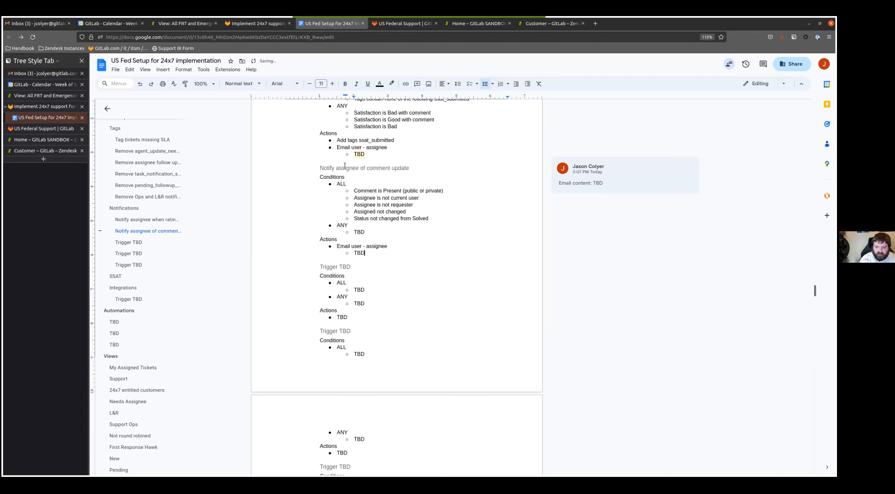
# - Attach the comment "Email content: TBD" to the TBD sub-bullet in the assignee comment update trigger's actions
pyautogui.doubleClick(358, 253)
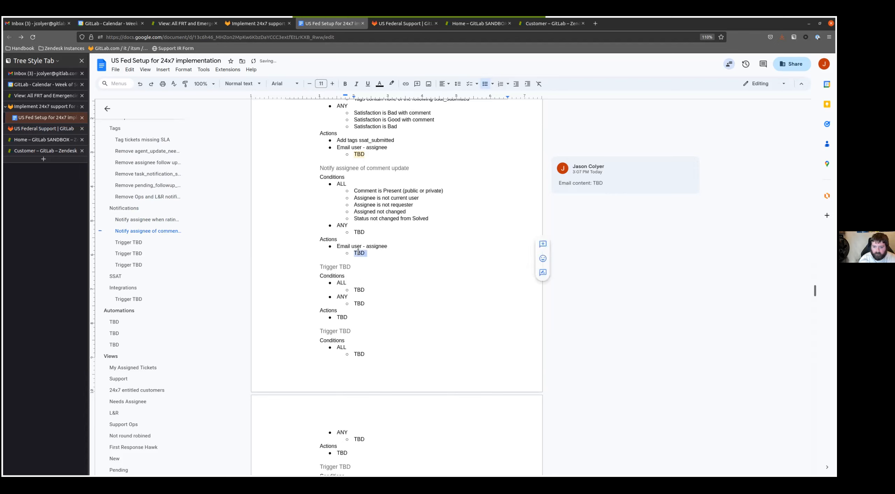
pyautogui.click(538, 244)
pyautogui.write('Email cont')
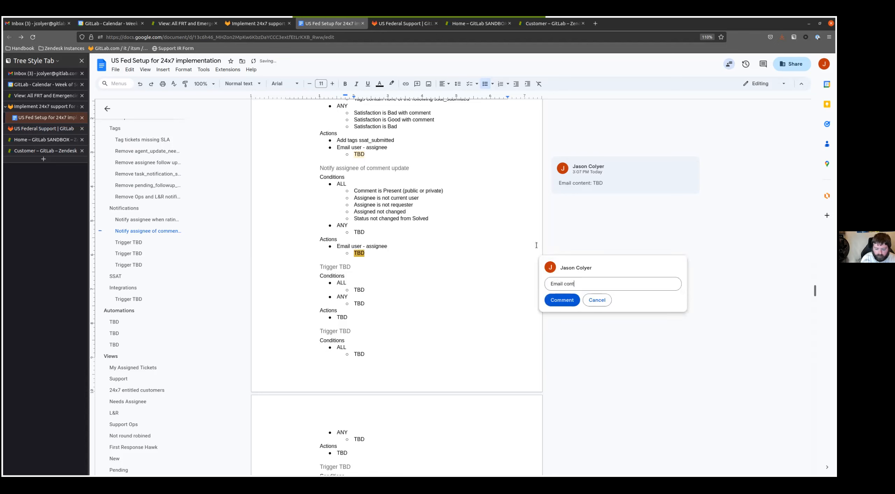
pyautogui.write('ent: TBD')
pyautogui.hotkey('ctrl', 'Return')
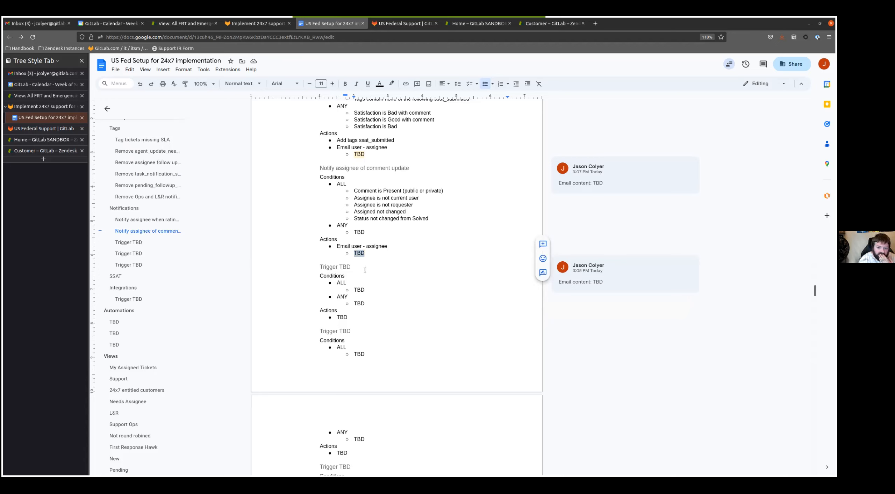
# - Rename the Trigger TBD heading below the assignee comment update trigger as "Notify requester of comment update", correcting the spelling of "requester"
pyautogui.press('Down')
pyautogui.hotkey('shift', 'Home')
pyautogui.write('Not')
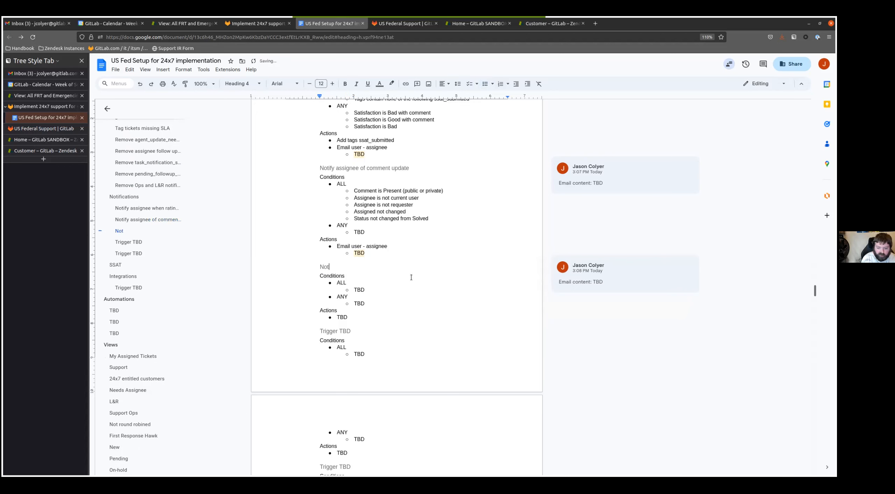
pyautogui.write('ify requeste3r')
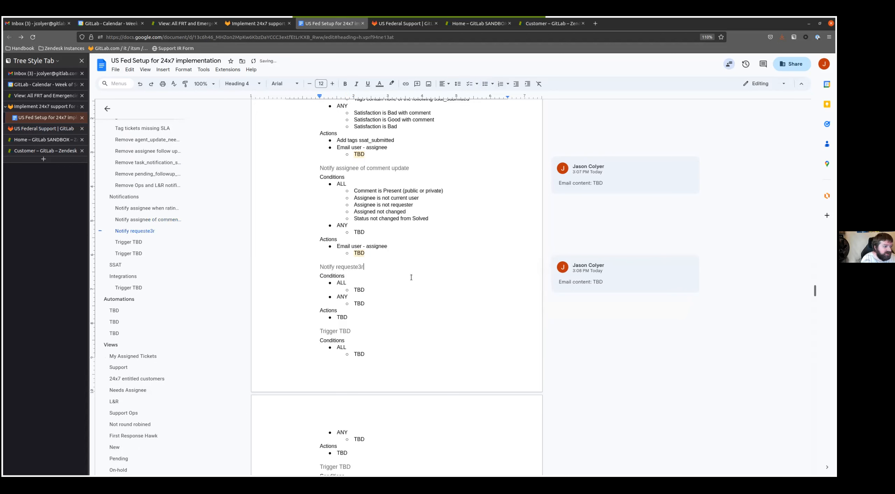
pyautogui.write(' of comme')
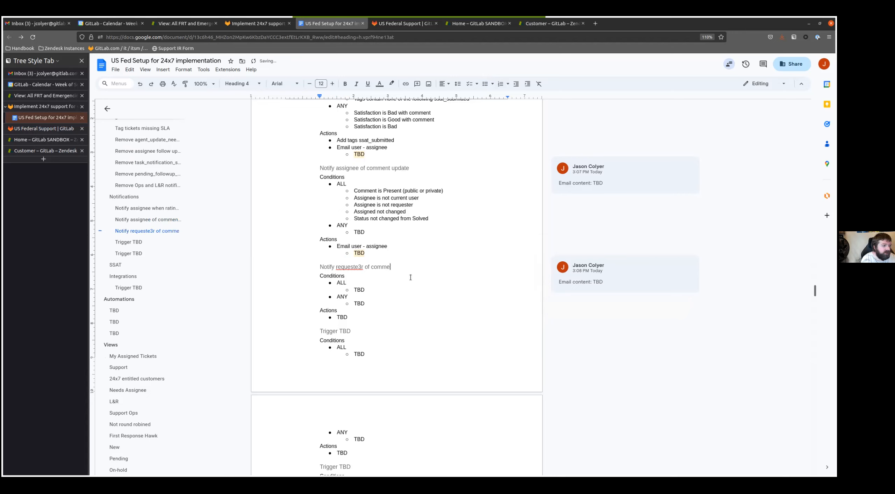
pyautogui.write('nt update')
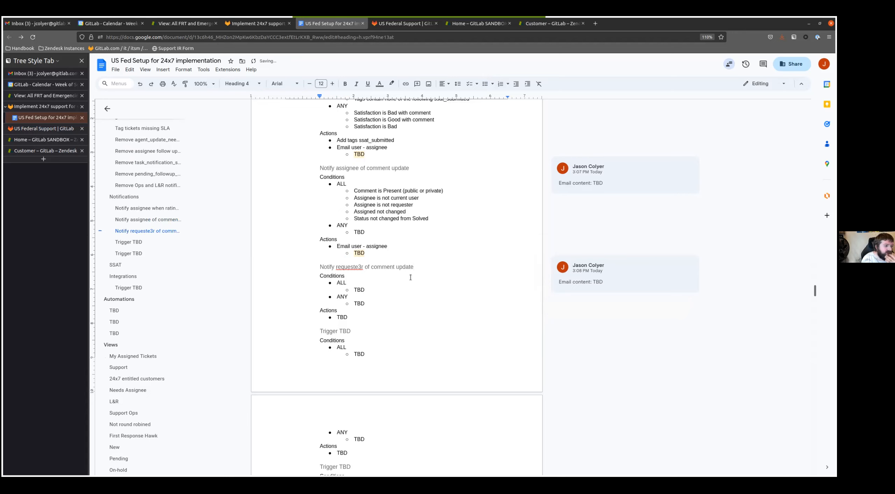
pyautogui.hotkey('ctrl', 'Left')
pyautogui.hotkey('ctrl', 'Left')
pyautogui.hotkey('ctrl', 'Left')
pyautogui.press('Left')
pyautogui.press('Left')
pyautogui.press('Left')
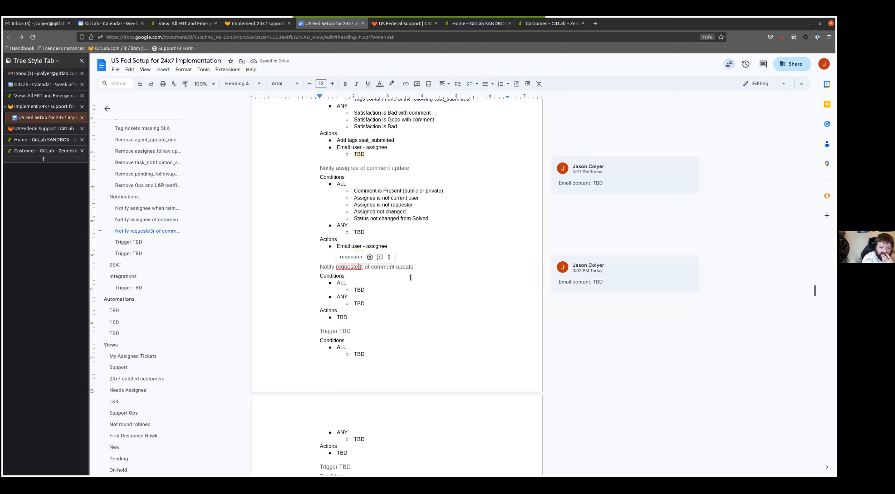
pyautogui.press('Delete')
# - Replace the TBD under ALL in the requester trigger with "Ticket is Updated", "Comment is Public" and "Requester is not current user"
pyautogui.press('Down')
pyautogui.press('Down')
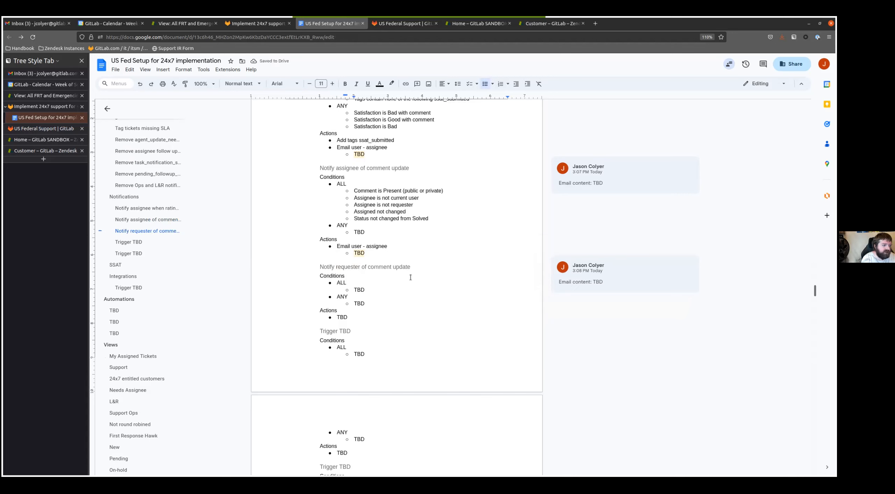
pyautogui.press('BackSpace')
pyautogui.press('BackSpace')
pyautogui.press('BackSpace')
pyautogui.write('Tic')
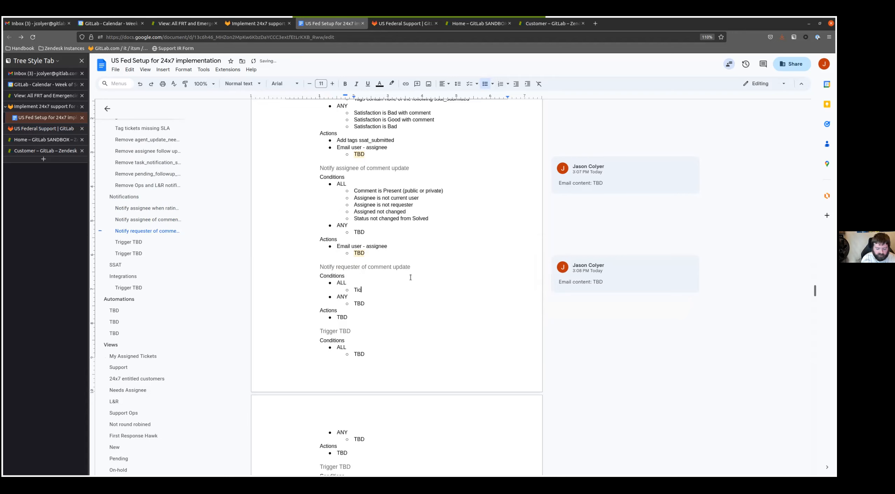
pyautogui.write('ket is Updated')
pyautogui.press('Return')
pyautogui.write('Comment is Public')
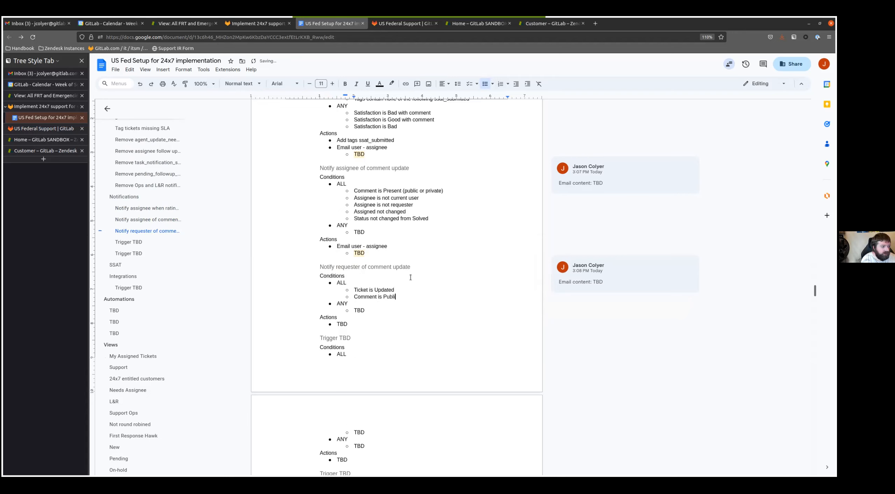
pyautogui.press('Return')
pyautogui.write('Requester is not current user')
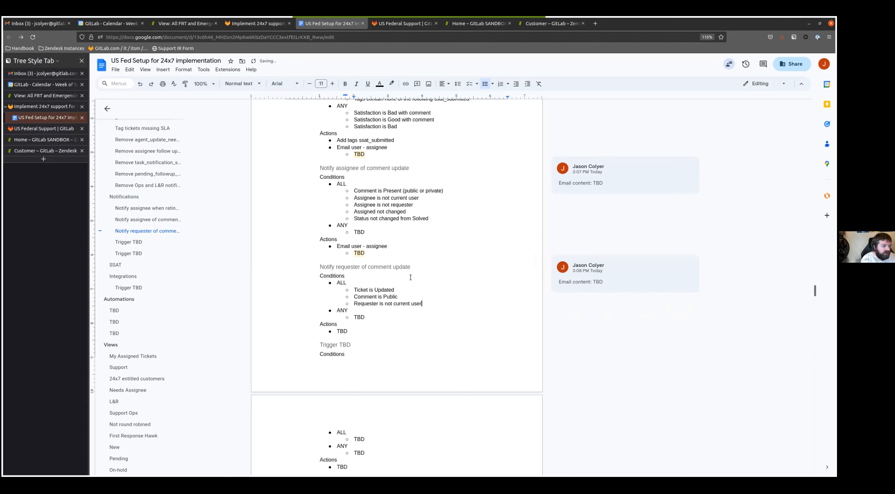
# - Replace the TBD action of the requester comment update trigger with "Email user - requester" and a TBD sub-bullet beneath it
pyautogui.press('Down')
pyautogui.press('Down')
pyautogui.press('Down')
pyautogui.press('BackSpace')
pyautogui.press('BackSpace')
pyautogui.press('BackSpace')
pyautogui.write('E')
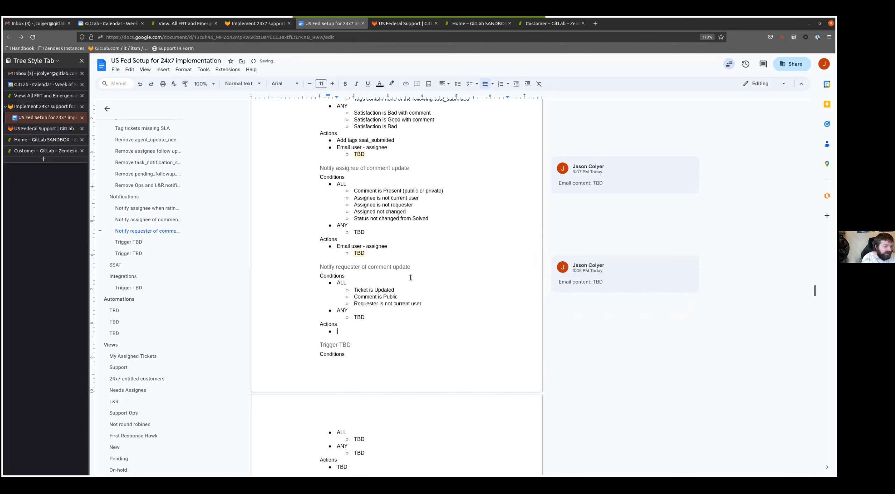
pyautogui.write('mail user - re')
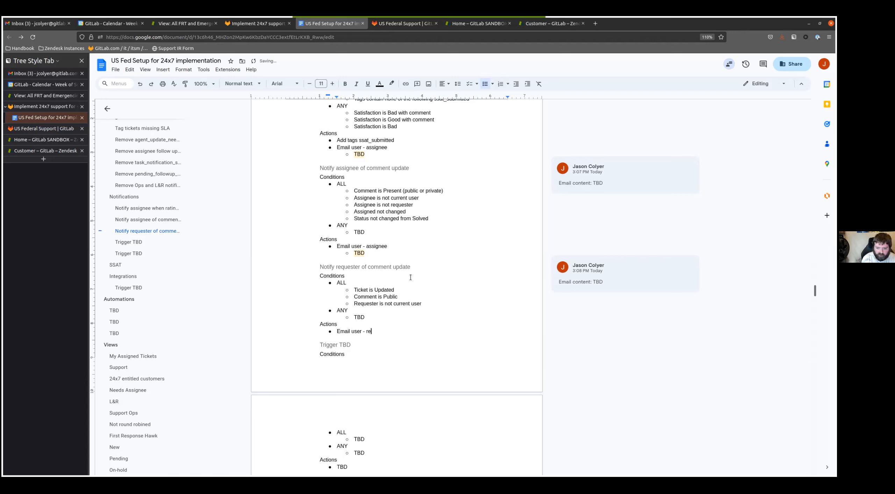
pyautogui.write('quester')
pyautogui.press('Return')
pyautogui.press('Tab')
pyautogui.write('TBD')
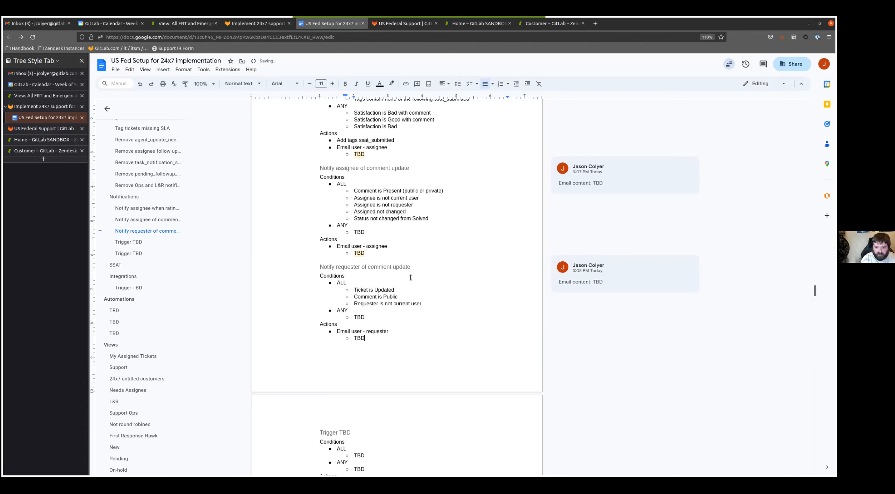
# - Attach the comment "Email content: TBD" to the TBD sub-bullet under "Email user - requester"
pyautogui.doubleClick(357, 337)
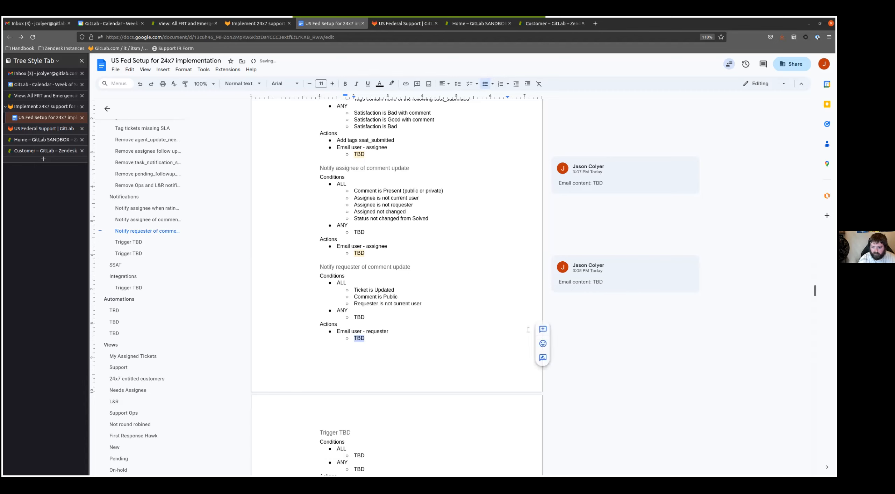
pyautogui.click(544, 323)
pyautogui.write('Email conten')
pyautogui.write('t: TBD')
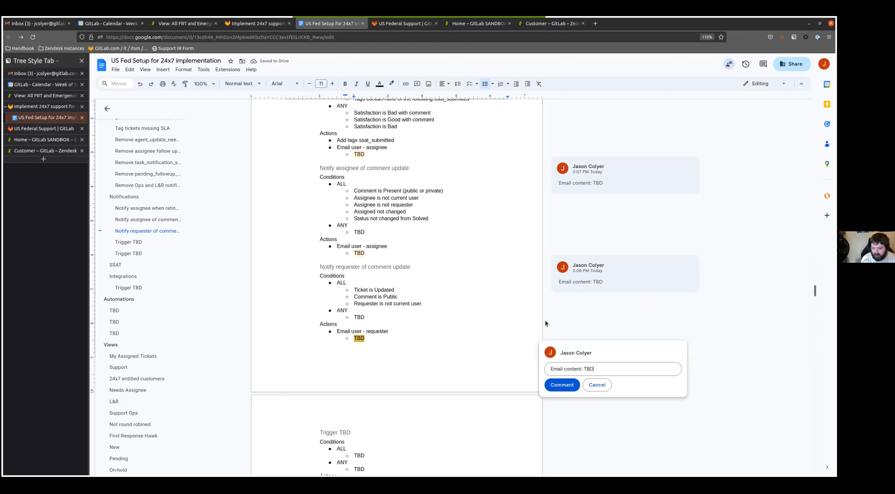
pyautogui.hotkey('ctrl', 'Return')
# - Rename the Trigger TBD heading following the requester trigger as "Notify assignee of assignment"
pyautogui.scroll(-6, 449, 302)
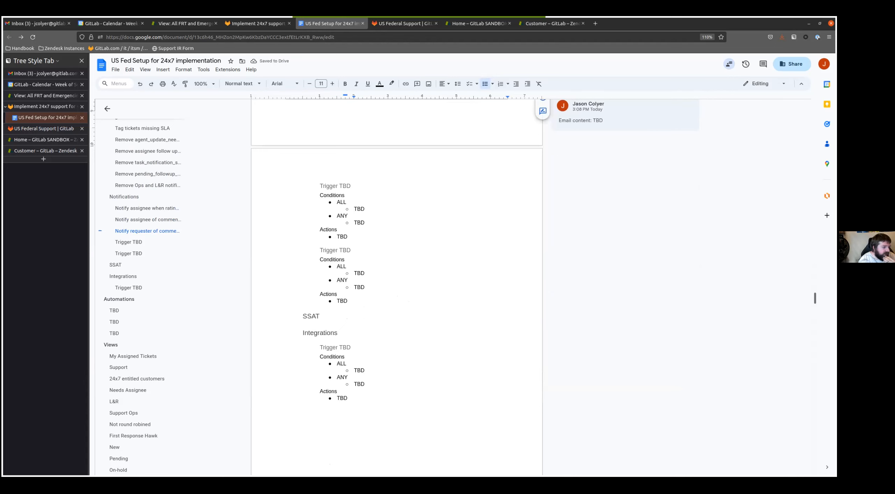
pyautogui.click(427, 180)
pyautogui.hotkey('shift', 'Home')
pyautogui.write('Notify assignee of assignment')
# - Replace the TBD under ALL in the assignment trigger with "Assignee changed" and "Assignee is not current user"
pyautogui.press('Down')
pyautogui.press('Down')
pyautogui.press('Down')
pyautogui.press('BackSpace')
pyautogui.press('BackSpace')
pyautogui.press('BackSpace')
pyautogui.write('Assign')
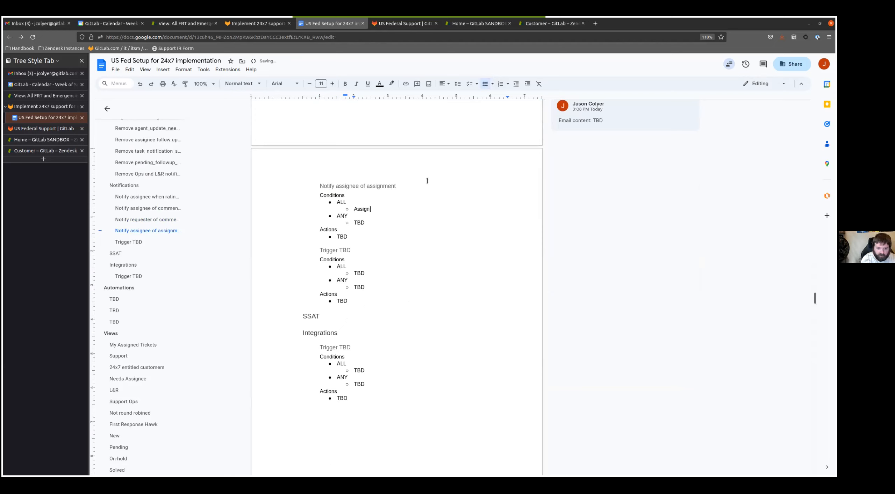
pyautogui.write('ee changed')
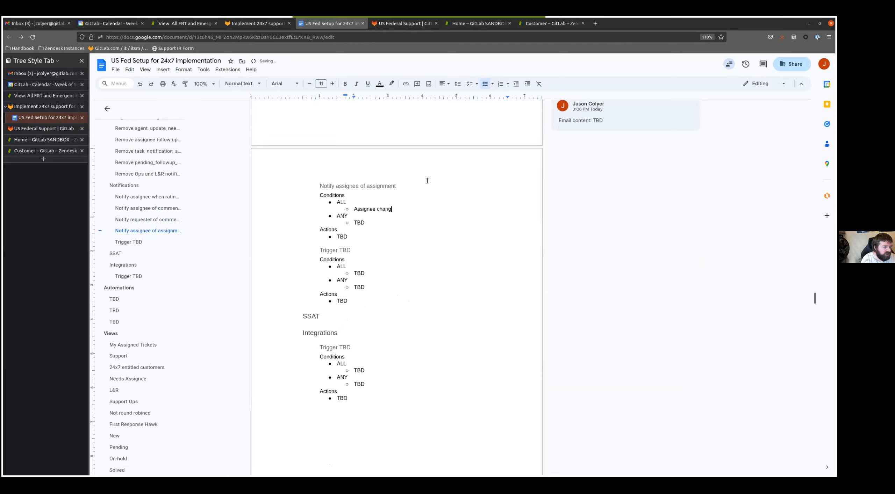
pyautogui.press('Return')
pyautogui.write('Assignee is not current user')
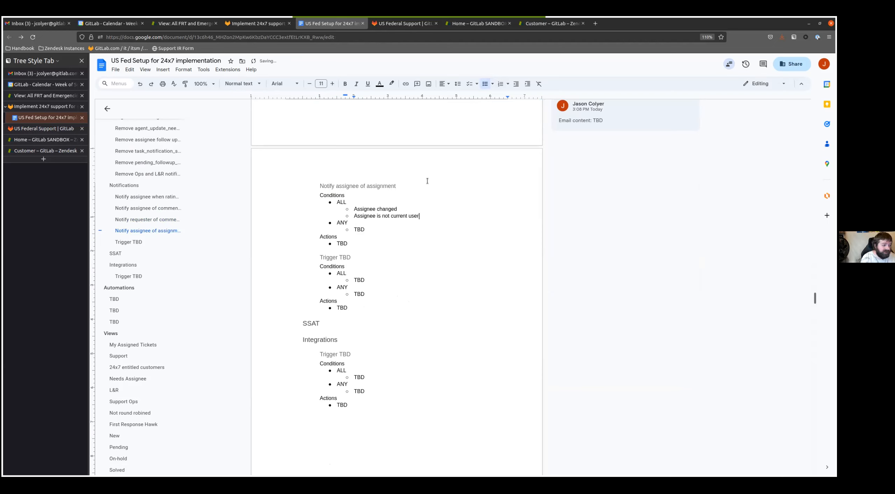
# - Replace the TBD action of the assignment trigger with "Email user - assignee" and a TBD sub-bullet beneath it
pyautogui.press('Down')
pyautogui.press('Down')
pyautogui.press('BackSpace')
pyautogui.press('BackSpace')
pyautogui.press('BackSpace')
pyautogui.write('Emnailk')
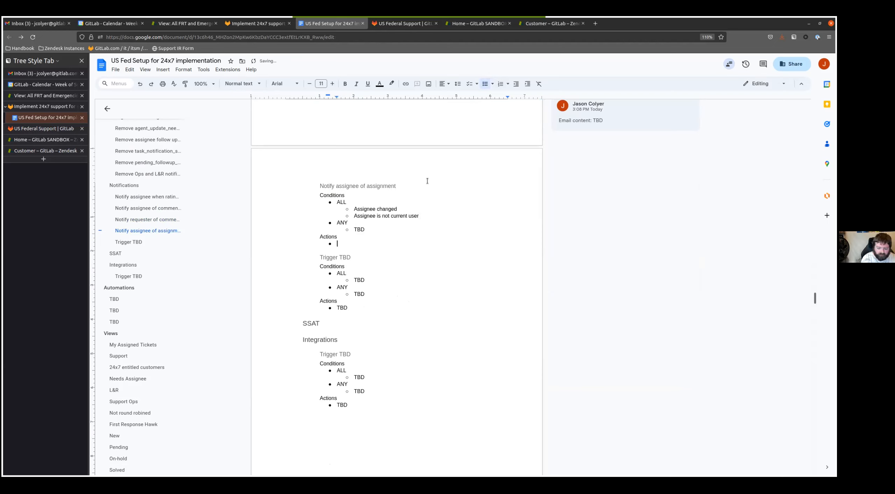
pyautogui.write(' s')
pyautogui.press('BackSpace')
pyautogui.press('BackSpace')
pyautogui.press('BackSpace')
pyautogui.press('BackSpace')
pyautogui.press('BackSpace')
pyautogui.write('ail user - assignee')
pyautogui.press('Return')
pyautogui.press('Tab')
pyautogui.write('TBD')
# - Attach the comment "Email content: TBD" to the TBD sub-bullet in the assignment trigger's actions
pyautogui.hotkey('ctrl', 'shift', 'Left')
pyautogui.click(544, 242)
pyautogui.write('Em')
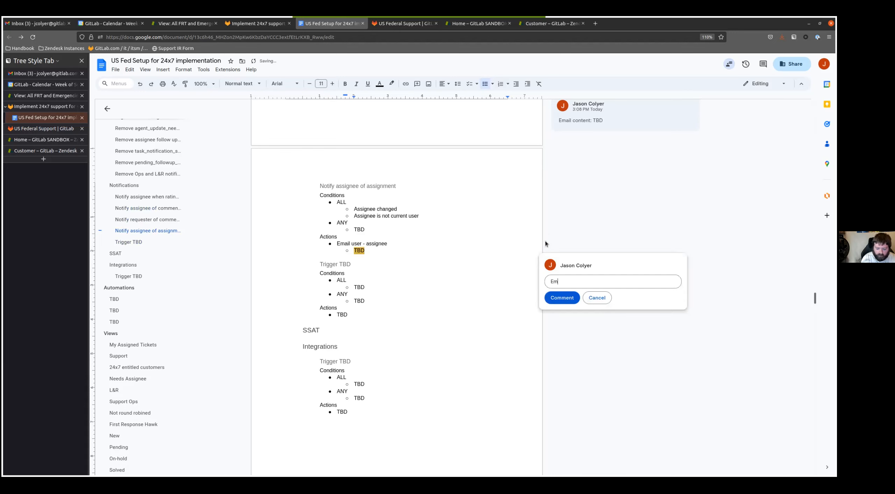
pyautogui.write('ail content: TBD')
pyautogui.hotkey('ctrl', 'Return')
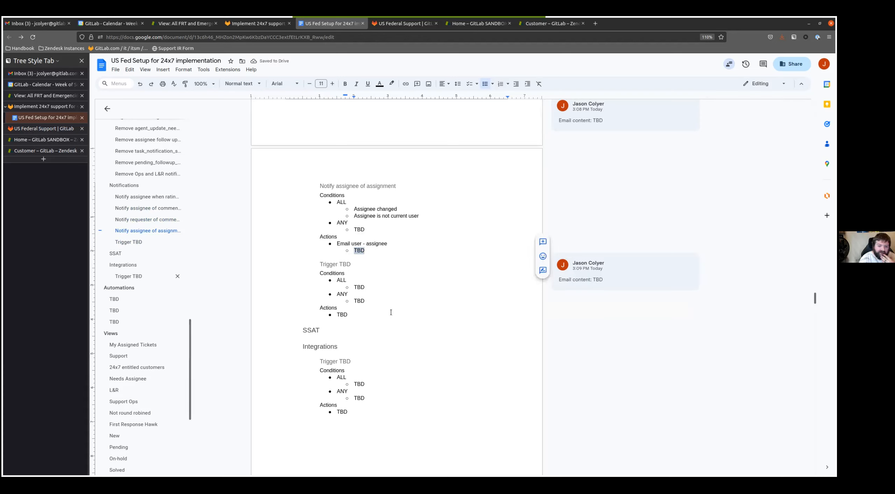
# - Rename the Trigger TBD heading following the assignment trigger as "Notify assignee of reopened ticket"
pyautogui.tripleClick(352, 260)
pyautogui.write('Notify assignee')
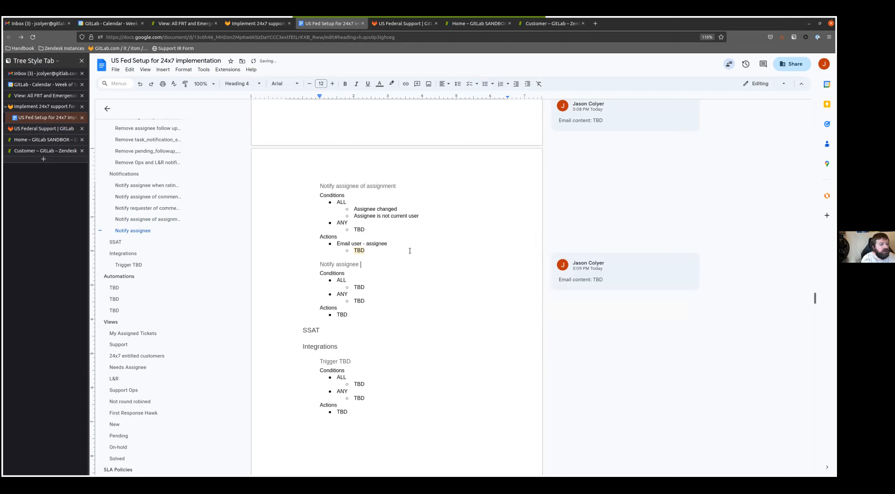
pyautogui.write(' of reopened ticket')
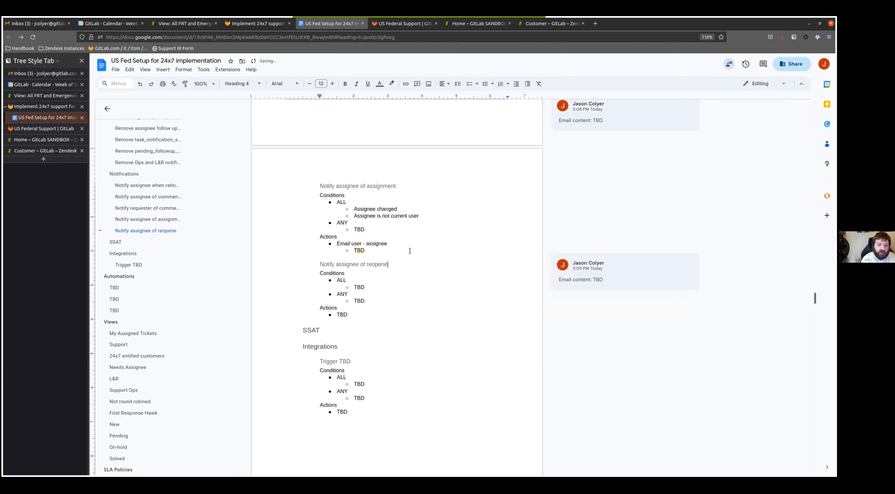
# - Replace the TBD under ALL in the reopened ticket trigger with "Assignee is not current user", "Status changed from Solved" and "Status is not closed"
pyautogui.press('Down')
pyautogui.press('Down')
pyautogui.press('Down')
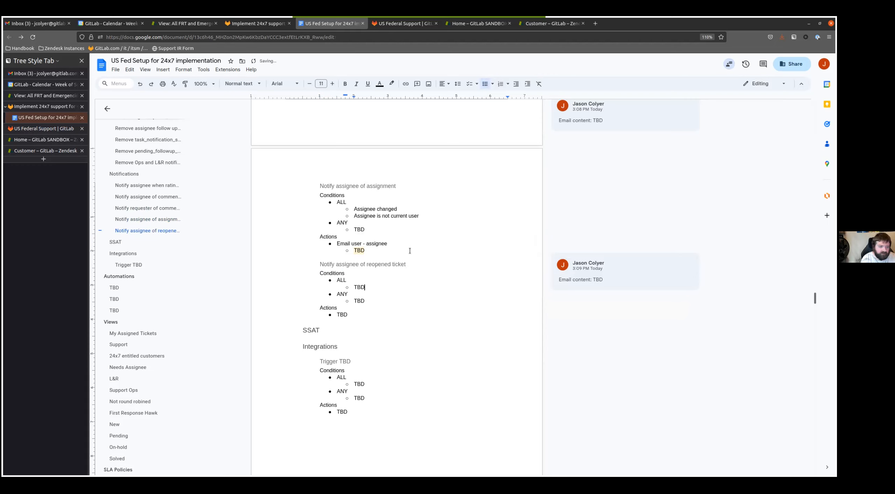
pyautogui.press('BackSpace')
pyautogui.press('BackSpace')
pyautogui.press('BackSpace')
pyautogui.write('Assignee is not current user')
pyautogui.press('Return')
pyautogui.write('Status changed from Solved')
pyautogui.press('Return')
pyautogui.write('Stauts is not closed')
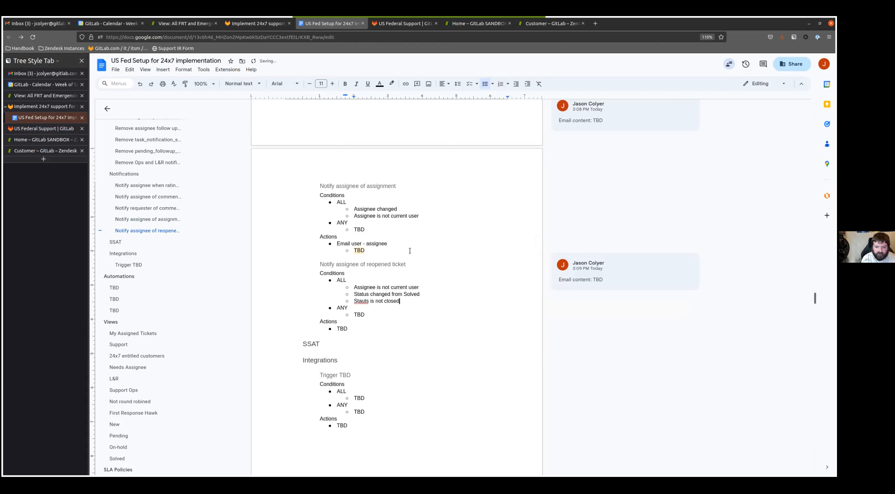
pyautogui.hotkey('ctrl', 'BackSpace')
pyautogui.write('Status')
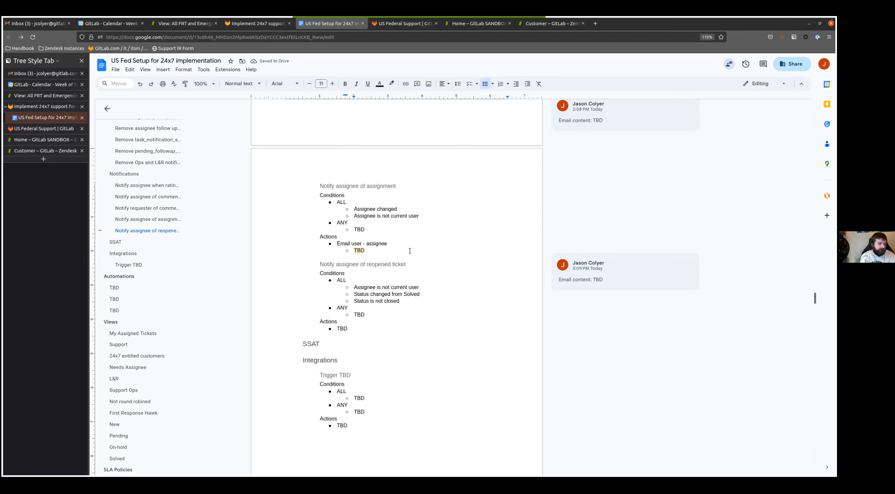
# - Replace the TBD under ANY in the reopened ticket trigger with "Tags contains none of the following twitter_mention"
pyautogui.press('Down')
pyautogui.hotkey('ctrl', 'BackSpace')
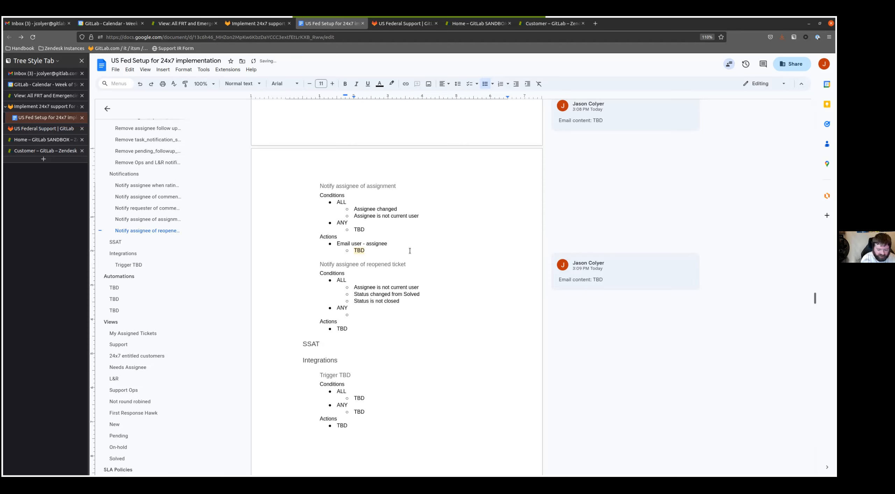
pyautogui.write('Tags contatina')
pyautogui.hotkey('ctrl', 'BackSpace')
pyautogui.write('contains none')
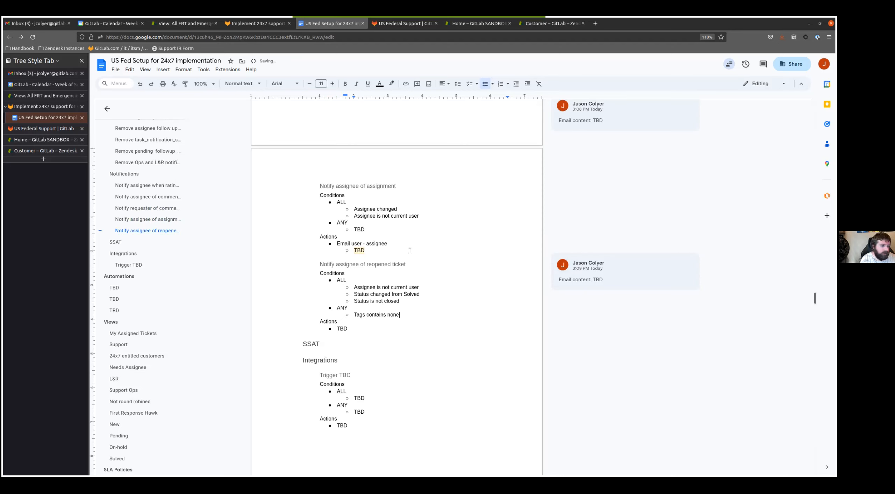
pyautogui.write(' of the following twi')
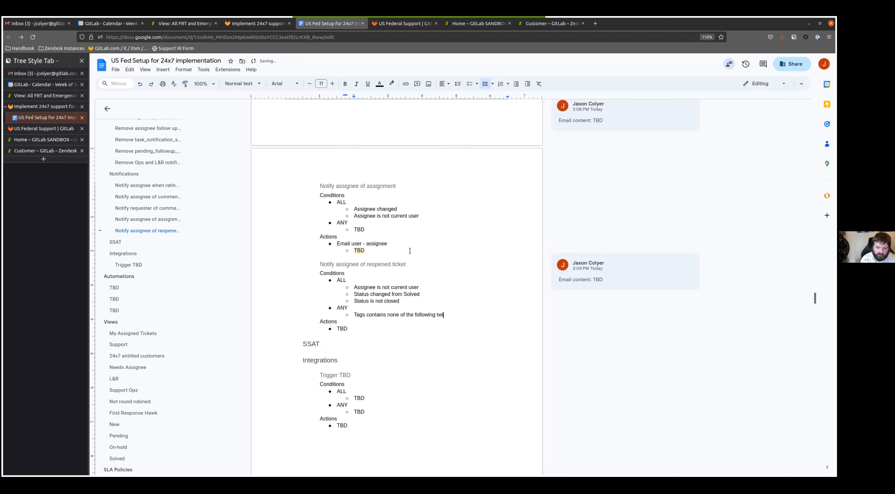
pyautogui.write('tter_men')
pyautogui.press('BackSpace')
pyautogui.write('tion')
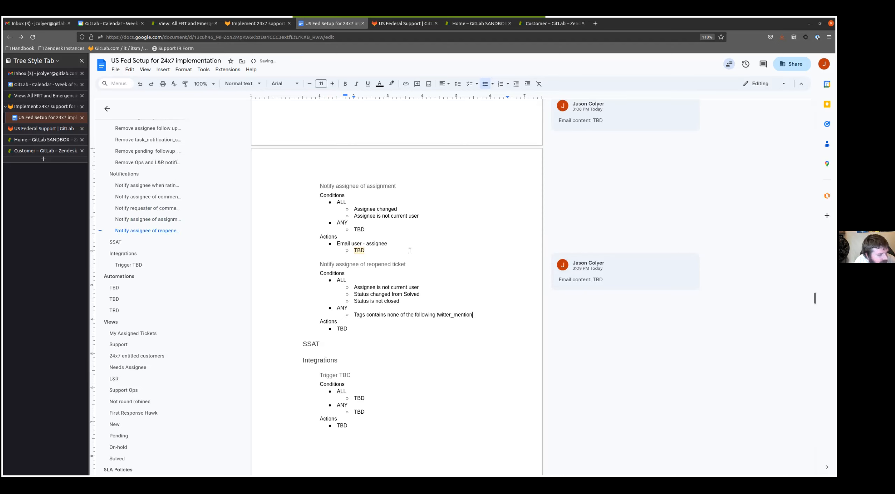
# - Replace the TBD action of the reopened ticket trigger with "Email user - assignee" and a TBD sub-bullet beneath it
pyautogui.press('Down')
pyautogui.press('Down')
pyautogui.press('BackSpace')
pyautogui.press('BackSpace')
pyautogui.press('BackSpace')
pyautogui.write('Em')
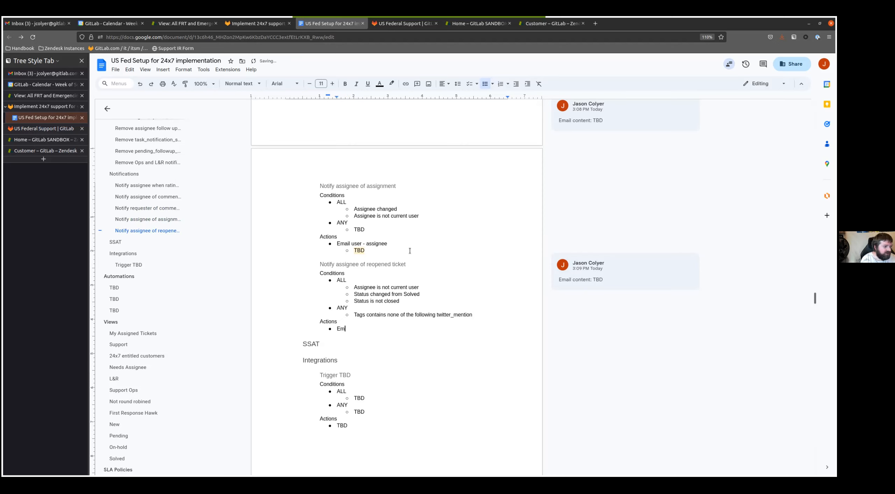
pyautogui.write('ail user - assignee')
pyautogui.press('Return')
pyautogui.press('Tab')
pyautogui.write('TBD')
# - Attach the comment "Email content: TBD" to the TBD sub-bullet in the reopened ticket trigger's actions
pyautogui.doubleClick(356, 336)
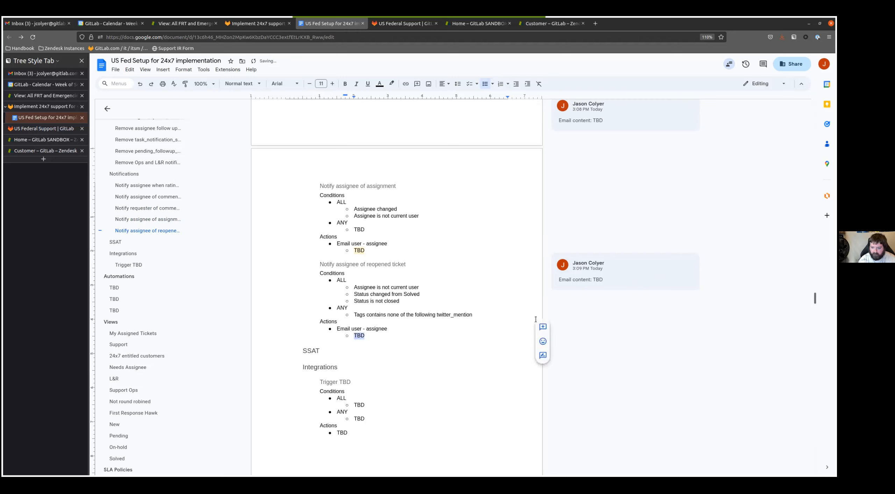
pyautogui.click(539, 325)
pyautogui.write('Email content: TBD')
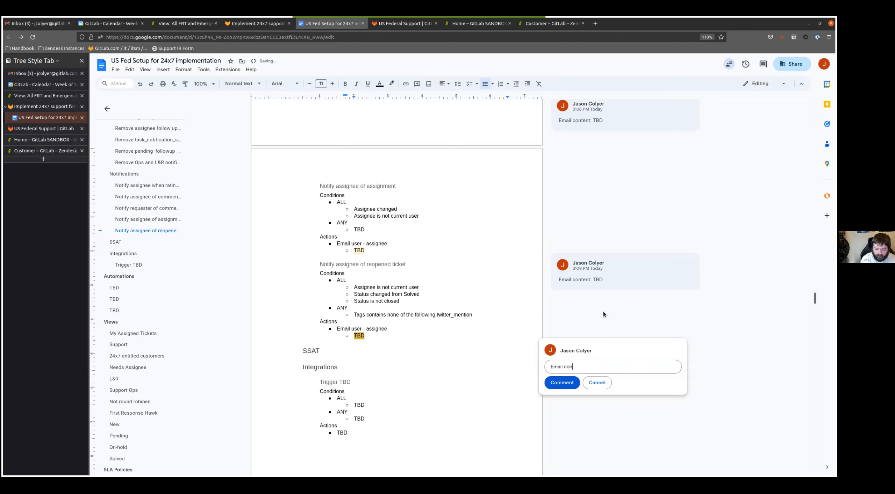
pyautogui.hotkey('ctrl', 'Return')
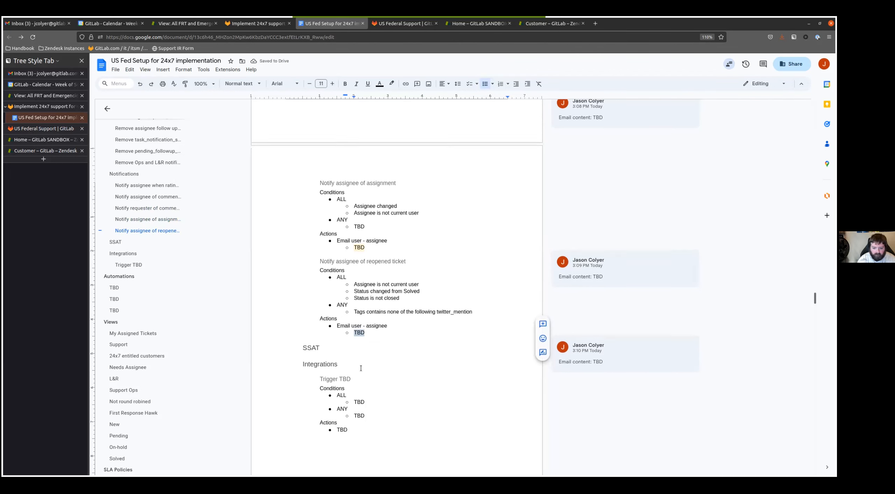
# - Copy the Trigger TBD template block from Integrations to the end of the Notifications section, directly above the SSAT heading
pyautogui.scroll(-3, 327, 362)
pyautogui.moveTo(338, 350); pyautogui.dragTo(319, 276)
pyautogui.hotkey('ctrl', 'c')
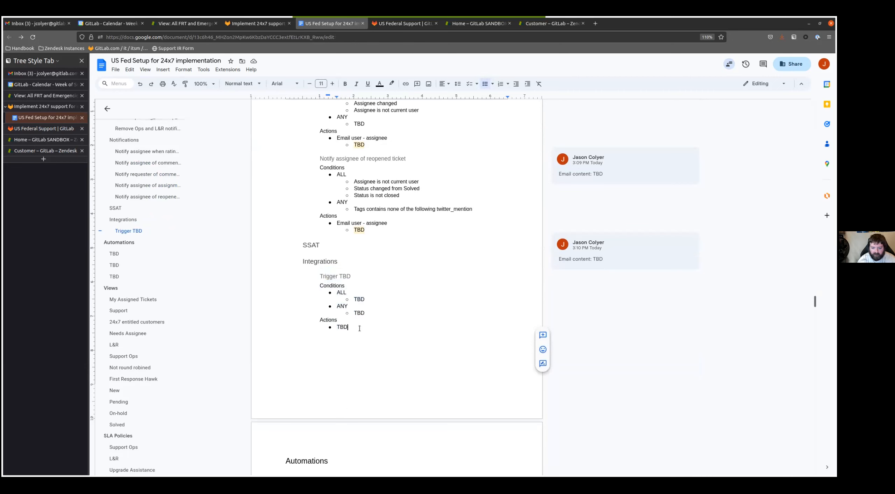
pyautogui.click(405, 254)
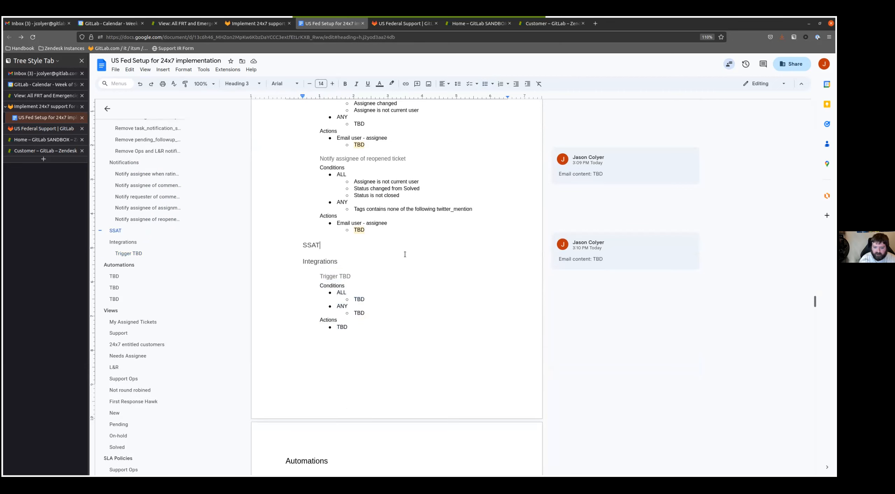
pyautogui.press('Home')
pyautogui.press('Return')
pyautogui.press('Up')
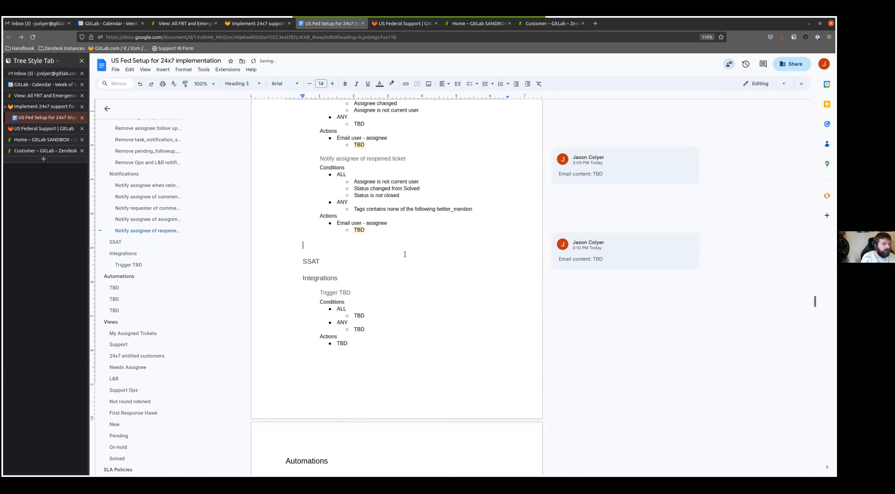
pyautogui.hotkey('ctrl', 'v')
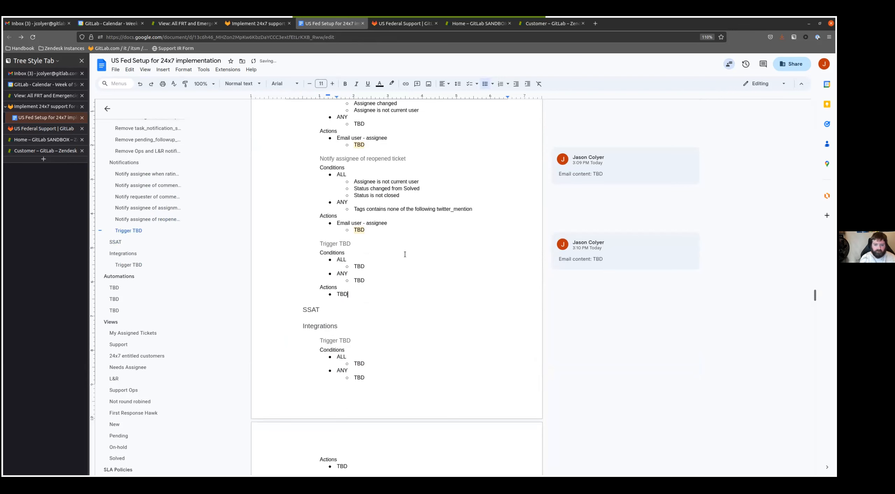
# - Add two more copies of the Trigger TBD template block below the new one in Notifications
pyautogui.press('Down')
pyautogui.press('Down')
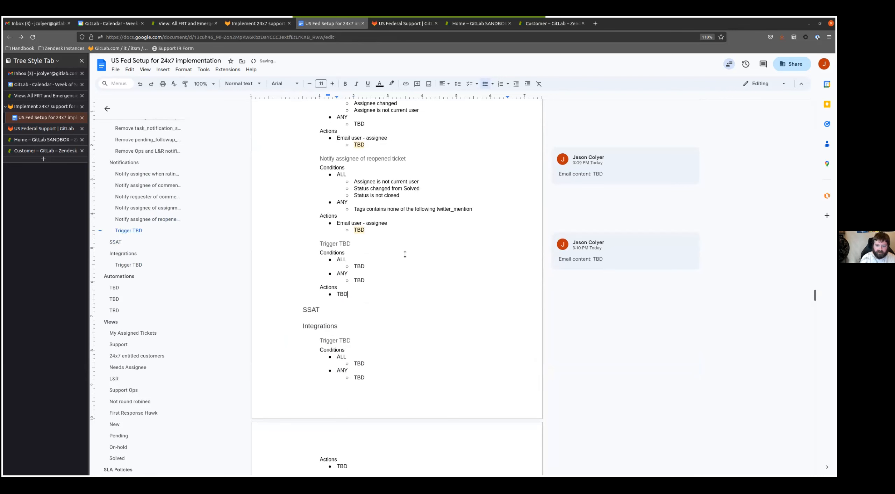
pyautogui.press('Return')
pyautogui.hotkey('ctrl', 'v')
pyautogui.press('Return')
pyautogui.hotkey('ctrl', 'v')
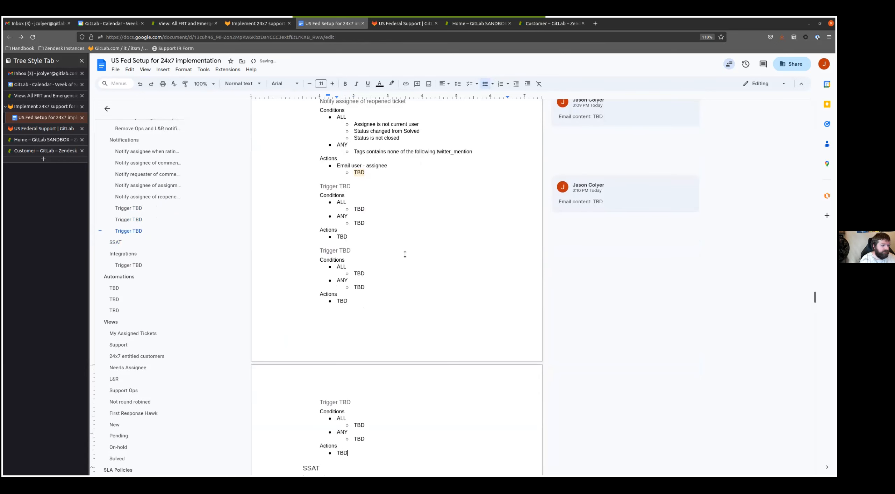
# - Rename the first new Trigger TBD heading in Notifications as "Notify requester about autosolve"
pyautogui.click(355, 188)
pyautogui.hotkey('shift', 'Home')
pyautogui.write('Notify requester')
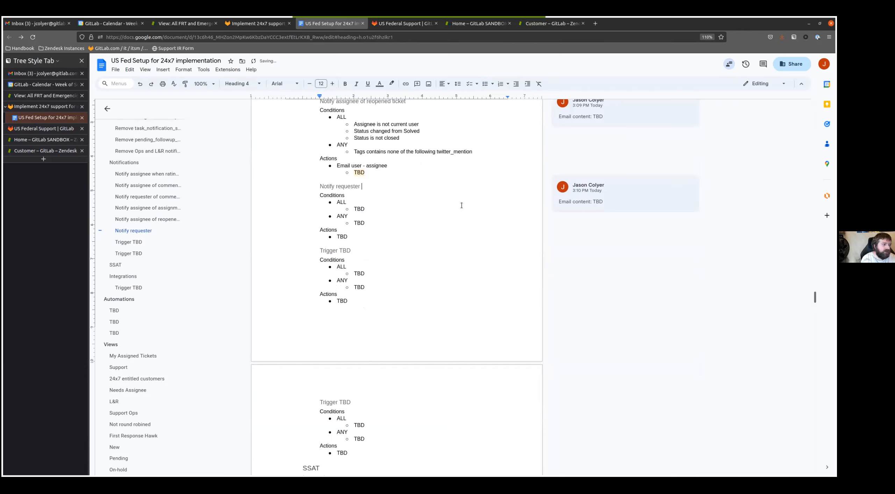
pyautogui.write(' about autosolve')
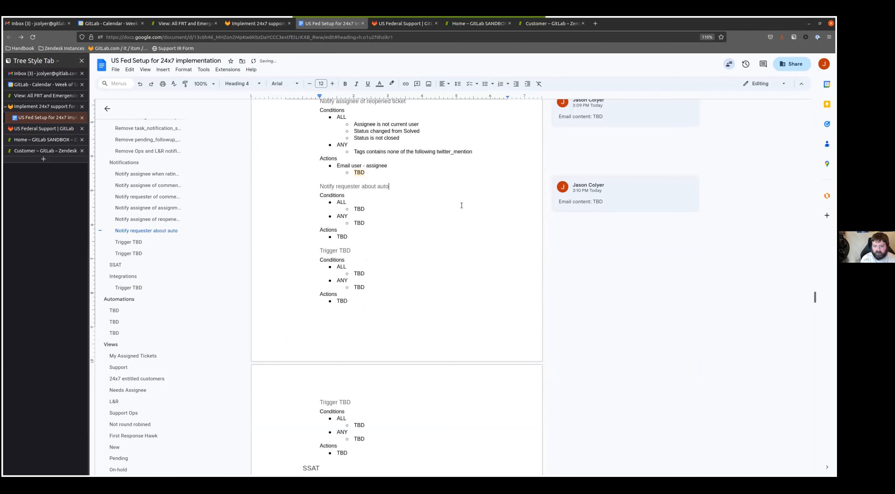
# - Replace the TBD under ALL in the autosolve trigger with "Status is Sovled" and "Tags contains at least one of the following autosolve"
pyautogui.click(461, 205)
pyautogui.press('BackSpace')
pyautogui.press('BackSpace')
pyautogui.press('BackSpace')
pyautogui.write('Status is Sovled')
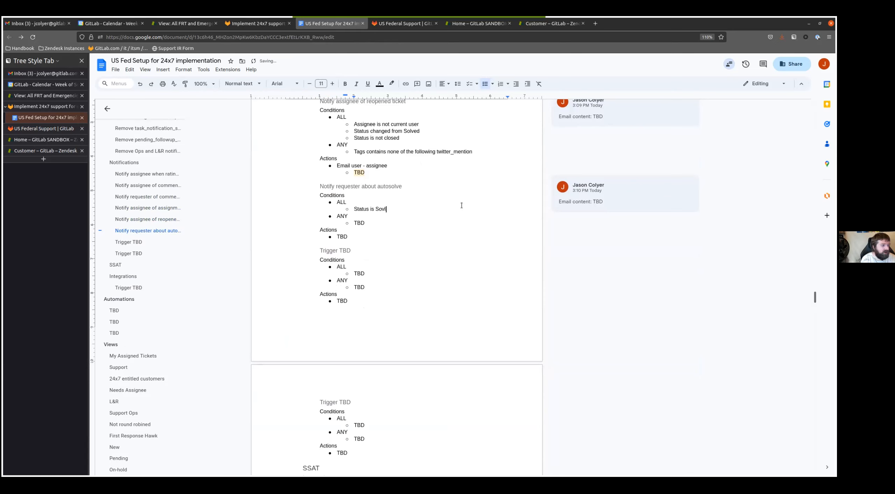
pyautogui.press('Return')
pyautogui.write('Tags contains at least one fo th')
pyautogui.press('BackSpace')
pyautogui.press('BackSpace')
pyautogui.press('BackSpace')
pyautogui.press('BackSpace')
pyautogui.press('BackSpace')
pyautogui.write('of the follo')
pyautogui.press('Tab')
pyautogui.write('autosolve')
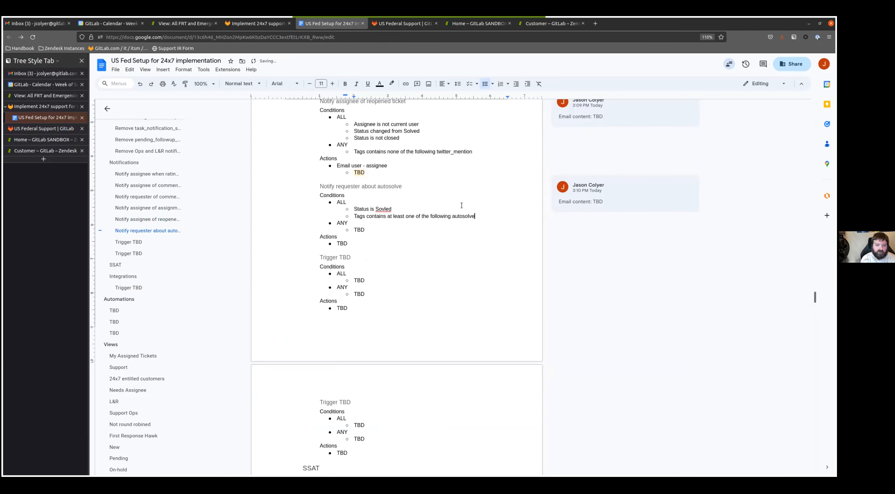
# - Add the ALL condition "Tags contain none of the following autosolve_message skip_autosolve_message" to the autosolve trigger
pyautogui.press('Return')
pyautogui.write('Tags contains ')
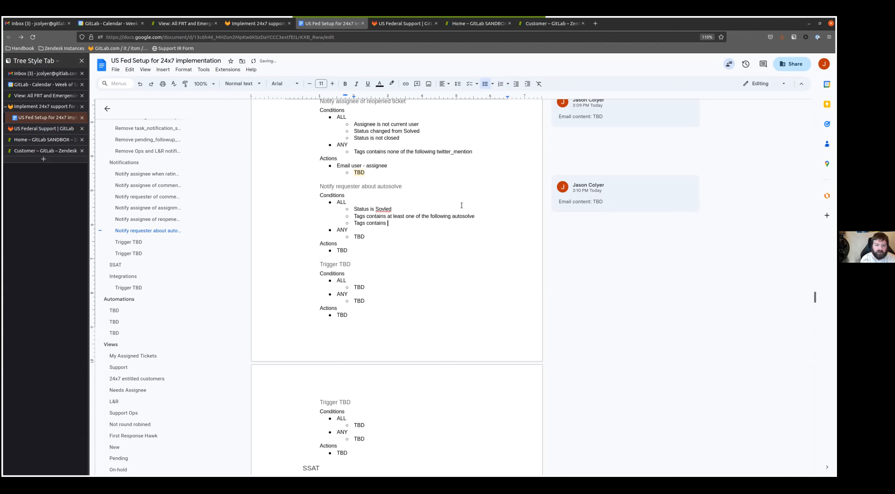
pyautogui.write('one of the following autosolve_message skip_autosolve_message')
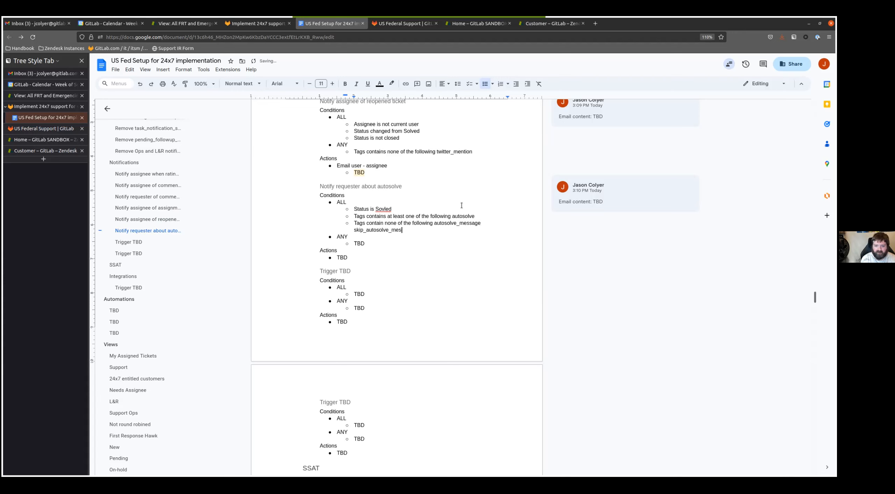
# - Add the ALL conditions "Form is not Support Ops" and "Form is not L&R" to the autosolve trigger
pyautogui.press('Return')
pyautogui.write('Form is not S')
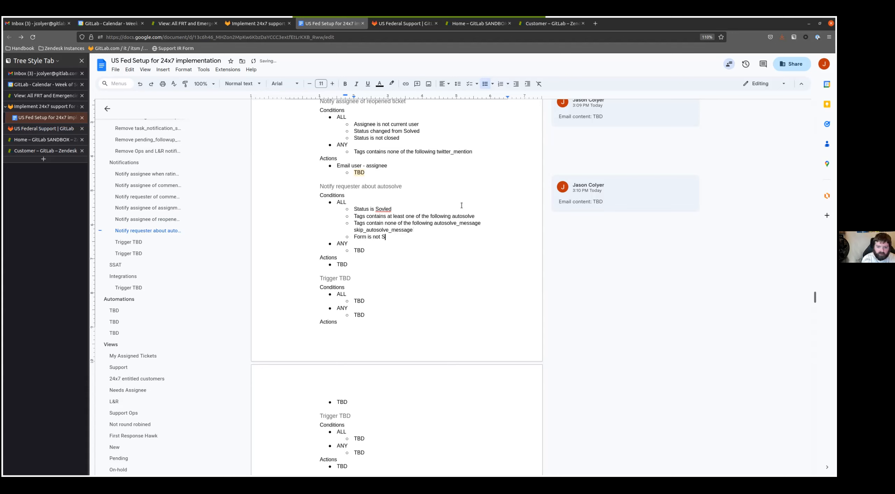
pyautogui.write('upport Ops')
pyautogui.press('Return')
pyautogui.write('Form is not L&R')
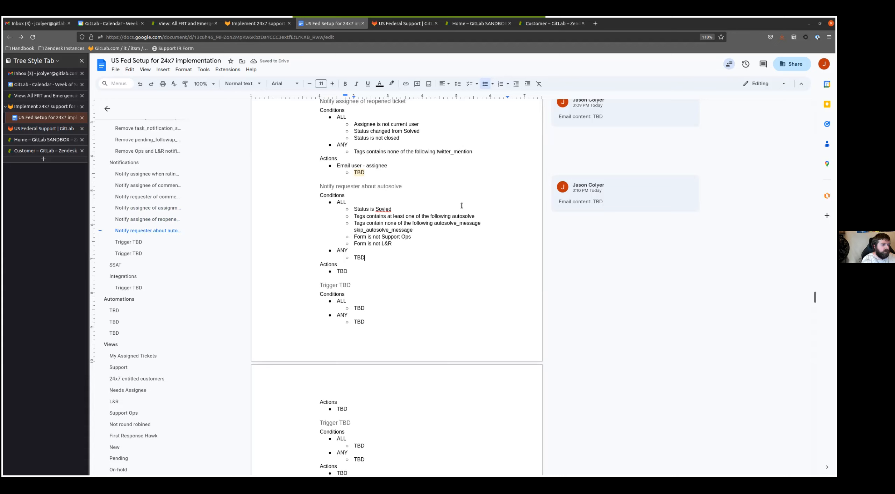
# - Replace the TBD under ANY in the autosolve trigger with "Add tags autosolve_message", reusing the tag name from the ALL conditions
pyautogui.press('BackSpace')
pyautogui.press('BackSpace')
pyautogui.press('BackSpace')
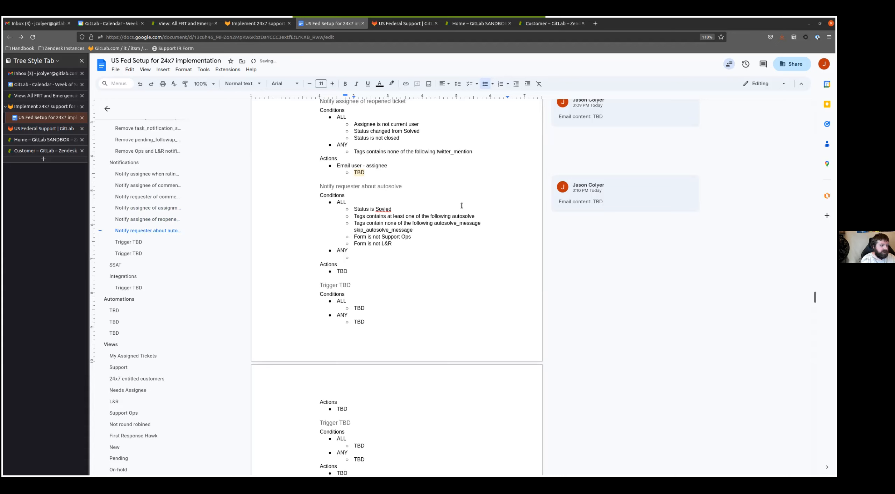
pyautogui.write('Add tags')
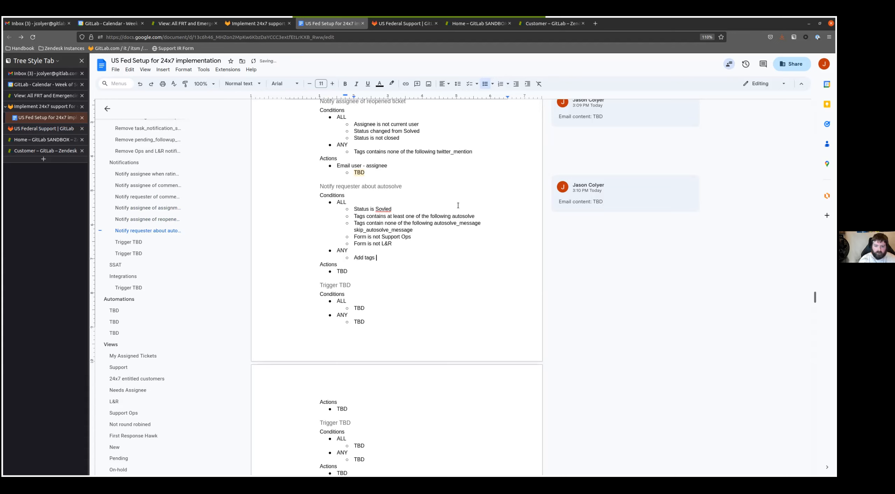
pyautogui.doubleClick(459, 220)
pyautogui.hotkey('ctrl', 'c')
pyautogui.click(408, 259)
pyautogui.hotkey('ctrl', 'v')
# - Add the line "Notify active webhook - Post update in ticket" below the autosolve_message tag line, with a nested TBD bullet
pyautogui.press('Return')
pyautogui.write('Email')
pyautogui.hotkey('ctrl', 'shift', 'Left')
pyautogui.write('Notify active ')
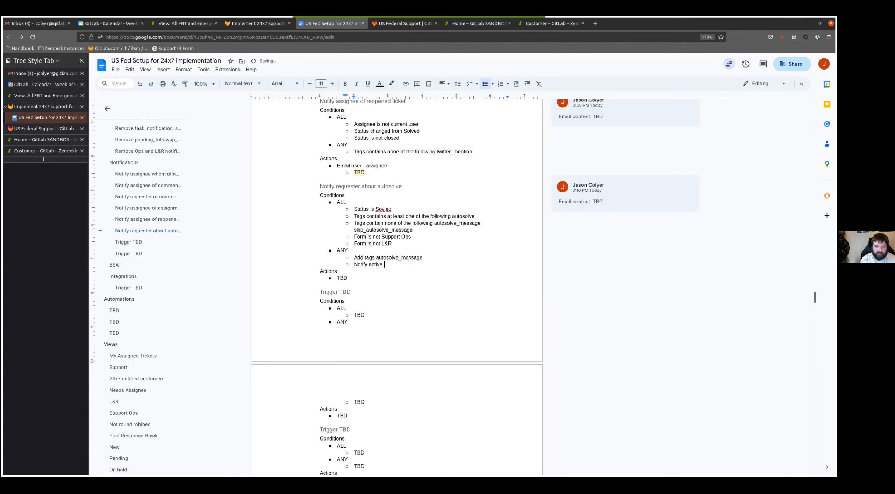
pyautogui.write('webhook - Post update in ticket')
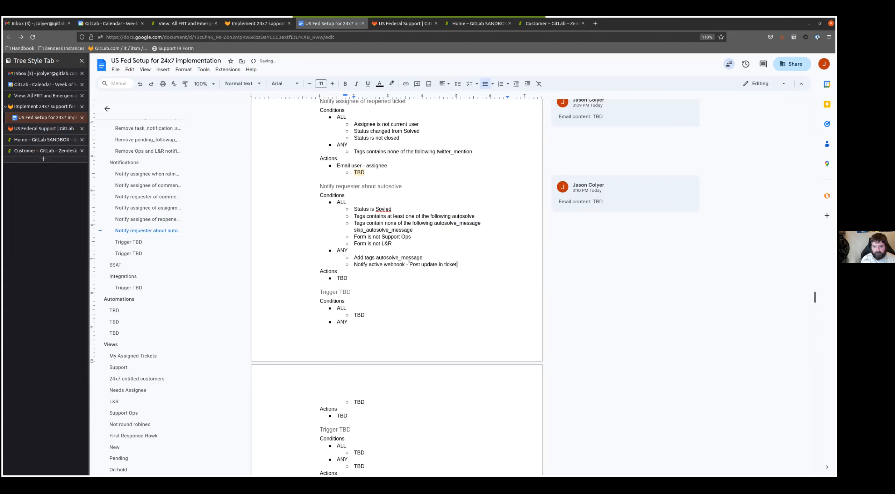
pyautogui.press('Return')
pyautogui.press('Tab')
pyautogui.write('TBD')
# - Move the tag, webhook and nested TBD lines from ANY to Actions in the autosolve trigger, replacing the TBD there
pyautogui.moveTo(386, 269); pyautogui.dragTo(354, 258)
pyautogui.press('BackSpace')
pyautogui.doubleClick(346, 271)
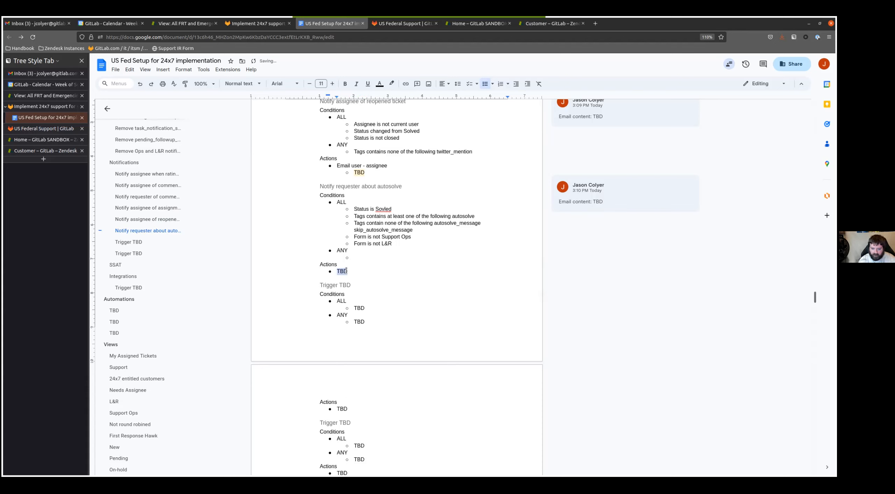
pyautogui.hotkey('ctrl', 'v')
# - Comment "Webhook content: TBD" on the nested TBD below the autosolve trigger's webhook action
pyautogui.doubleClick(359, 285)
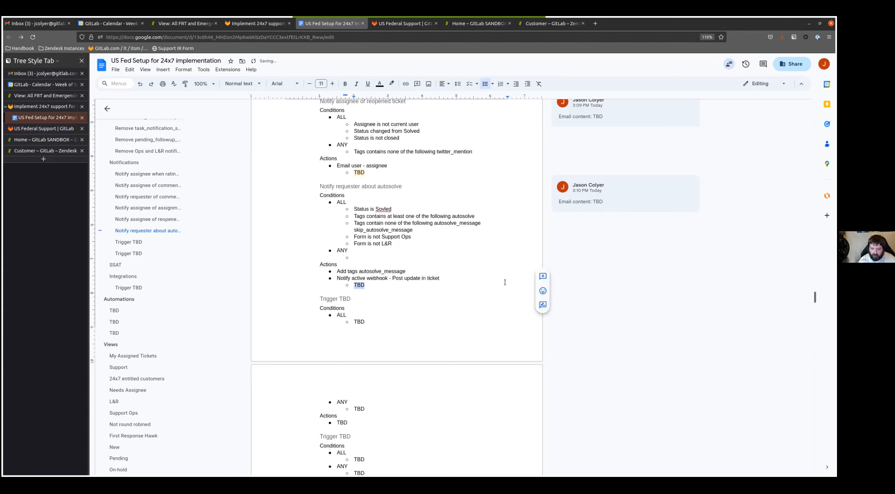
pyautogui.hotkey('ctrl', 'alt', 'm')
pyautogui.write('Web')
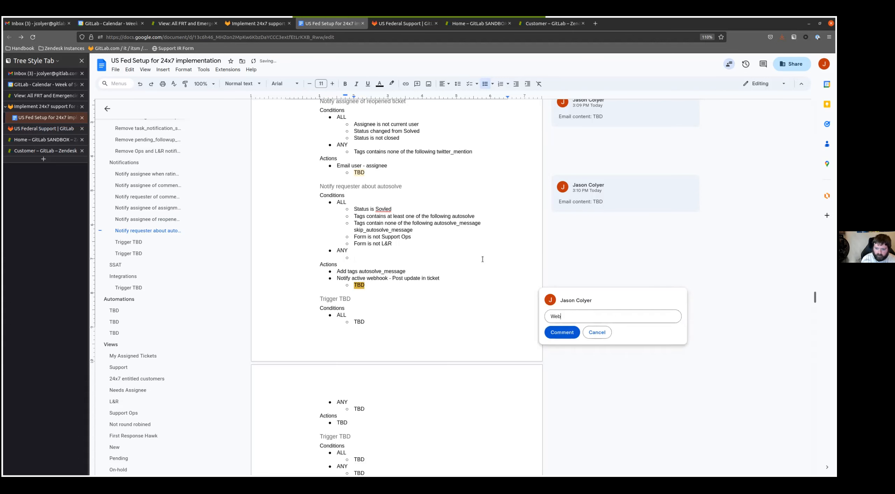
pyautogui.write('hook content: TBD')
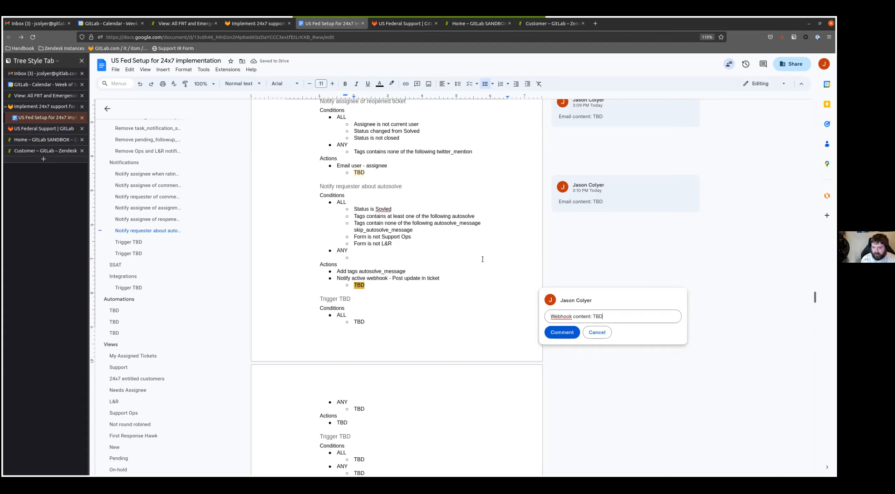
pyautogui.hotkey('ctrl', 'Return')
# - Fill the empty ANY bullet of the autosolve trigger with TBD
pyautogui.scroll(-4, 384, 283)
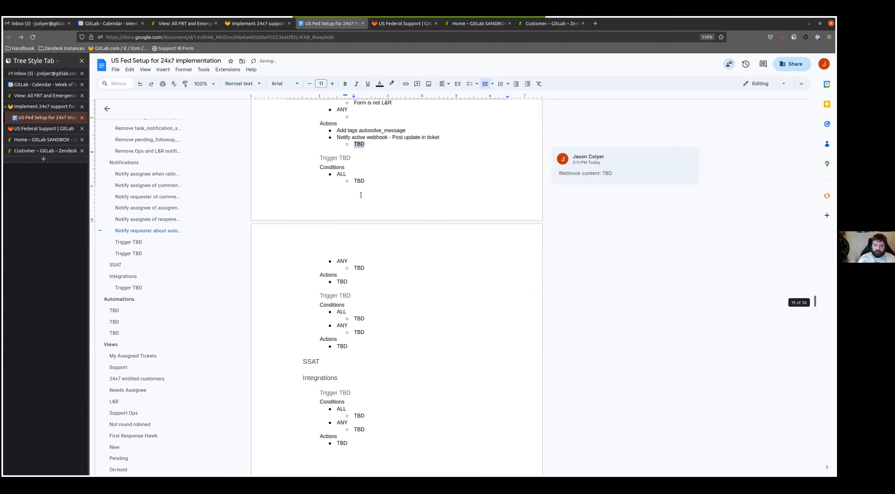
pyautogui.scroll(2, 361, 183)
pyautogui.click(362, 186)
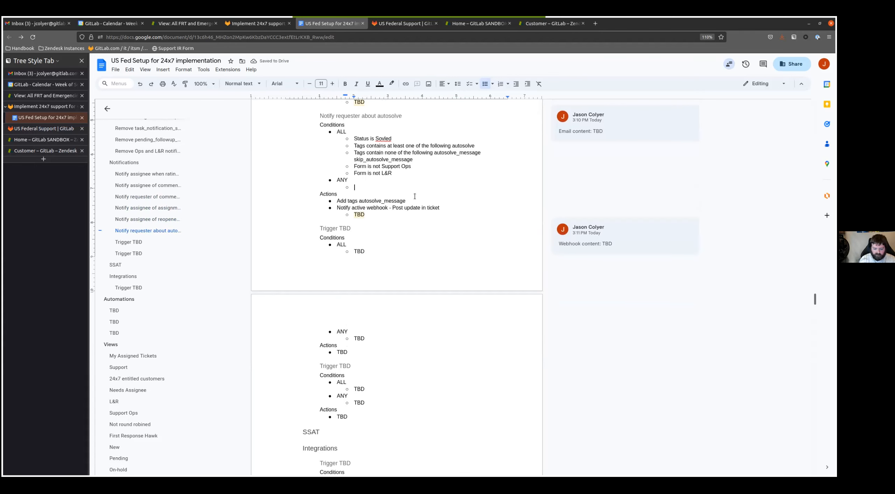
pyautogui.write('TBD')
# - Rename the Trigger TBD heading after the autosolve trigger as "Ping Support Ops via Slack for unassigned tickets"
pyautogui.click(346, 234)
pyautogui.press('Up')
pyautogui.press('End')
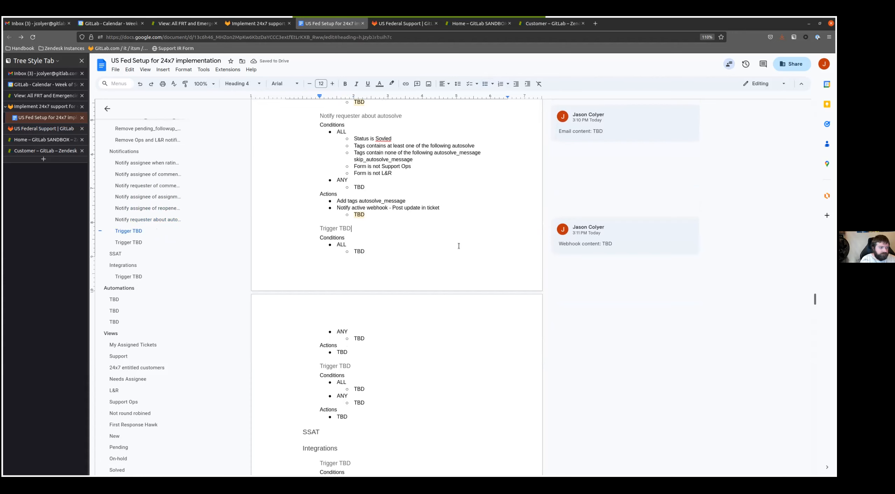
pyautogui.hotkey('shift', 'Home')
pyautogui.write('Ping Support Ops')
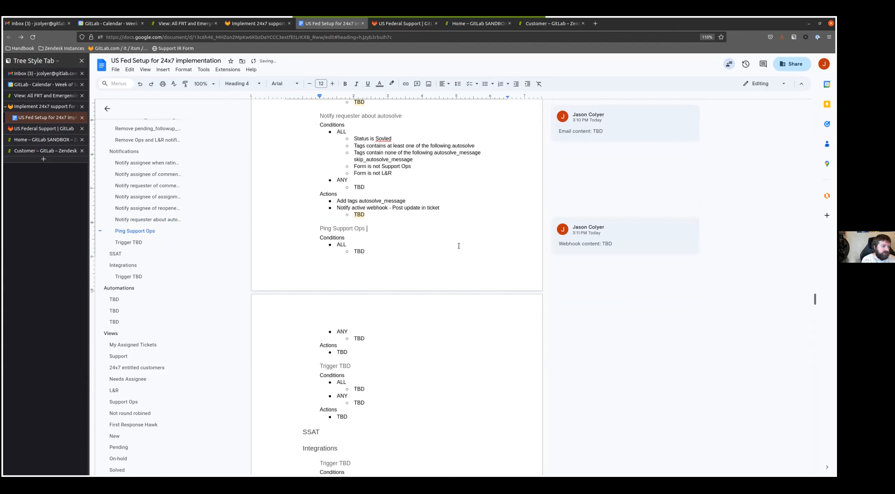
pyautogui.write(' via Slack')
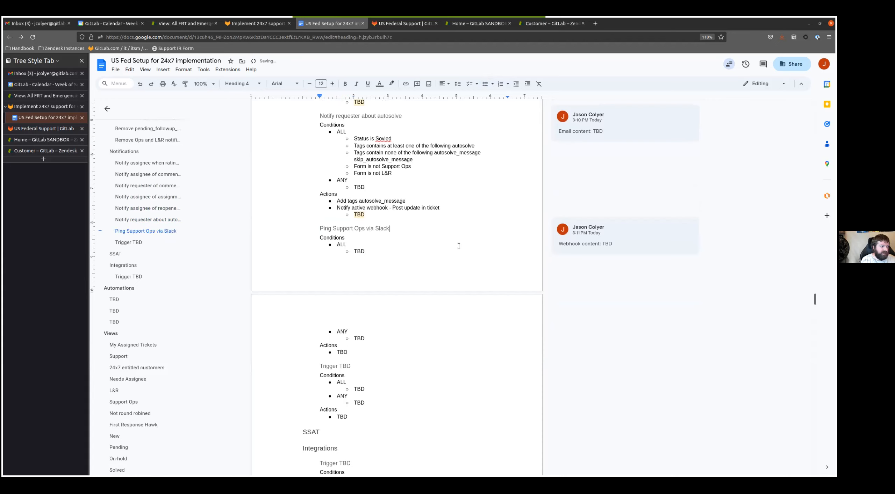
pyautogui.write(' for unassigned tickets')
# - Replace the TBD under ALL in the Slack ping trigger with "Ticket is Updated" and "Form is Support Ops"
pyautogui.click(459, 245)
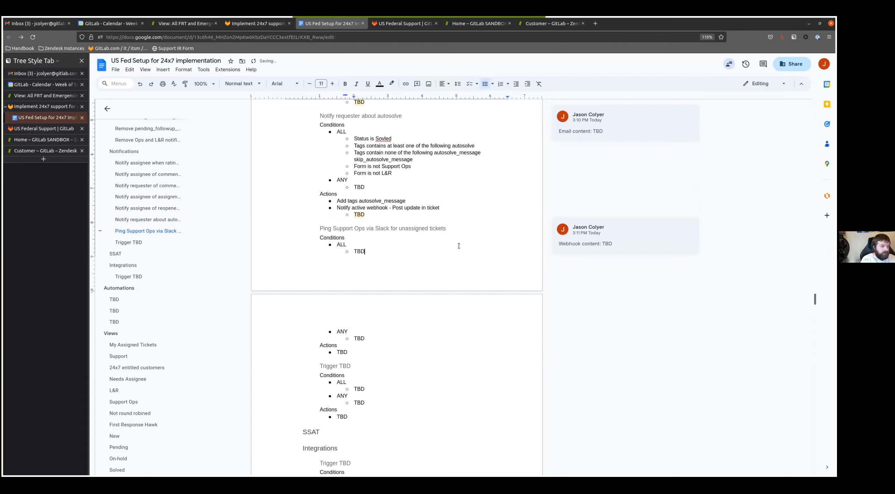
pyautogui.press('BackSpace')
pyautogui.press('BackSpace')
pyautogui.press('BackSpace')
pyautogui.write('is Updated')
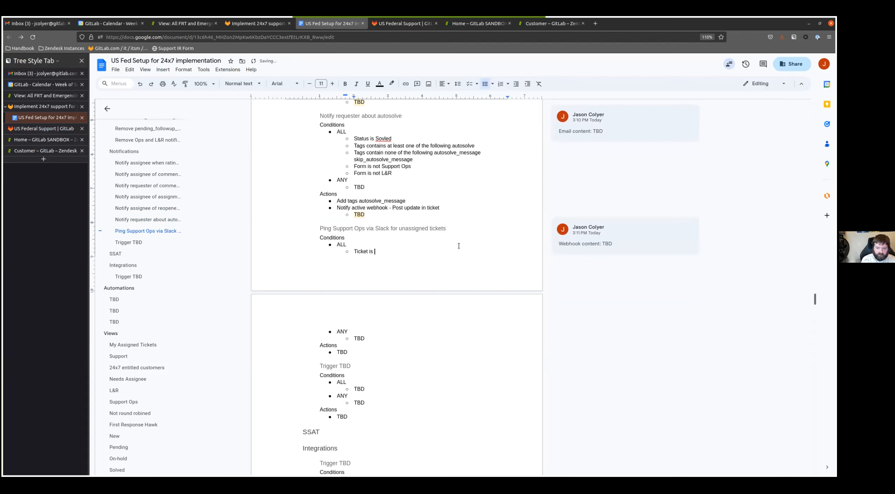
pyautogui.press('Return')
pyautogui.write('Form is Support ops')
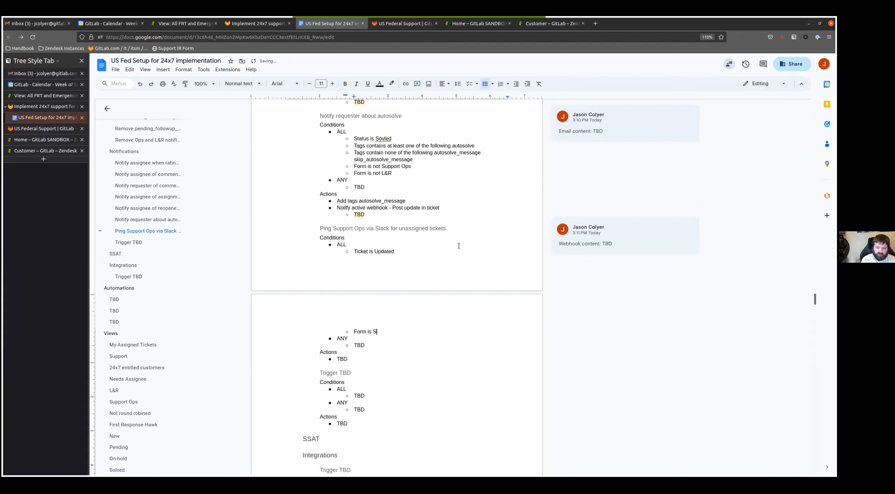
pyautogui.press('BackSpace')
pyautogui.press('BackSpace')
pyautogui.press('BackSpace')
pyautogui.write('Ops')
# - Add the ALL conditions "Assignee is null" and "Tags contain none of the following support_ops_notification" to the Slack ping trigger
pyautogui.press('Return')
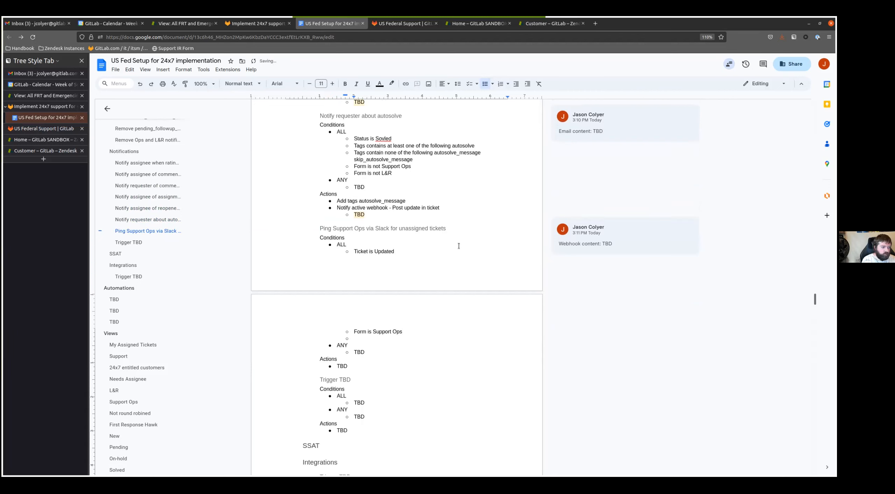
pyautogui.write('Assignee is')
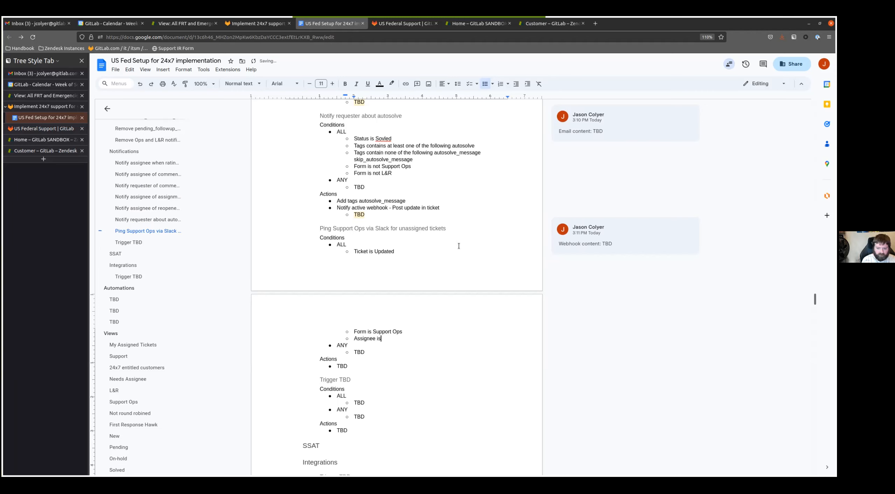
pyautogui.write(' null')
pyautogui.press('Return')
pyautogui.write('Tags')
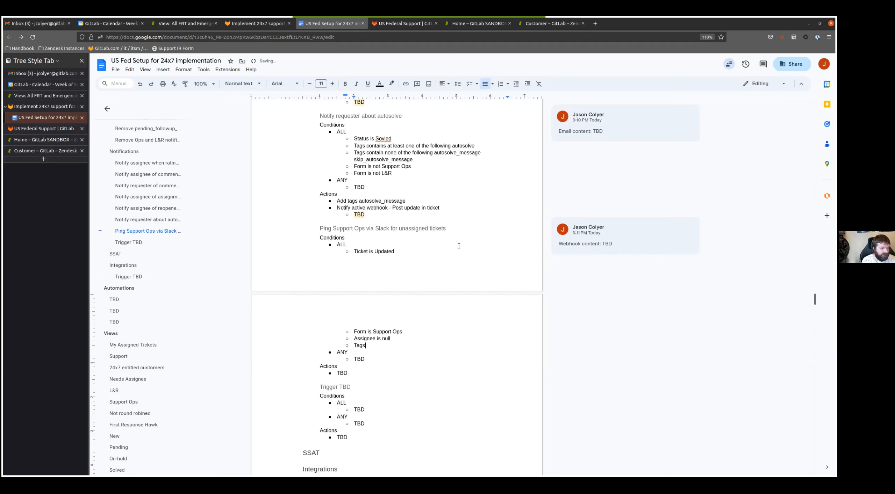
pyautogui.write(' contain none of the fol')
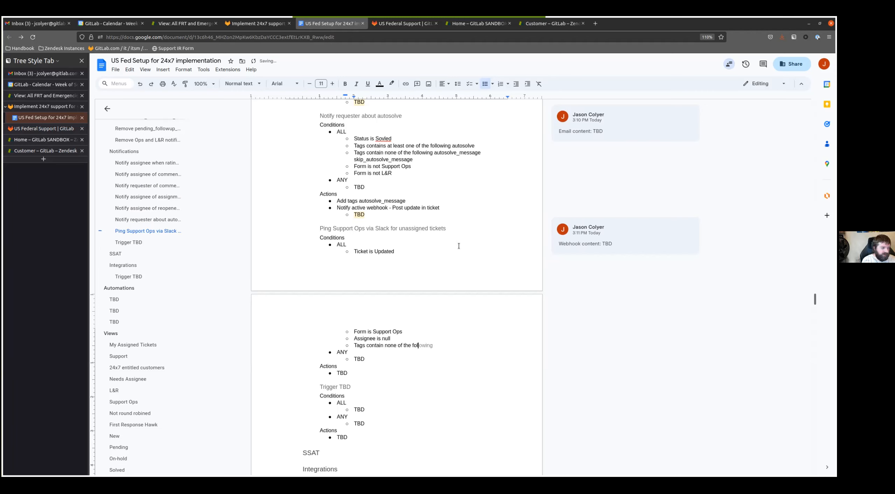
pyautogui.write('lowing su')
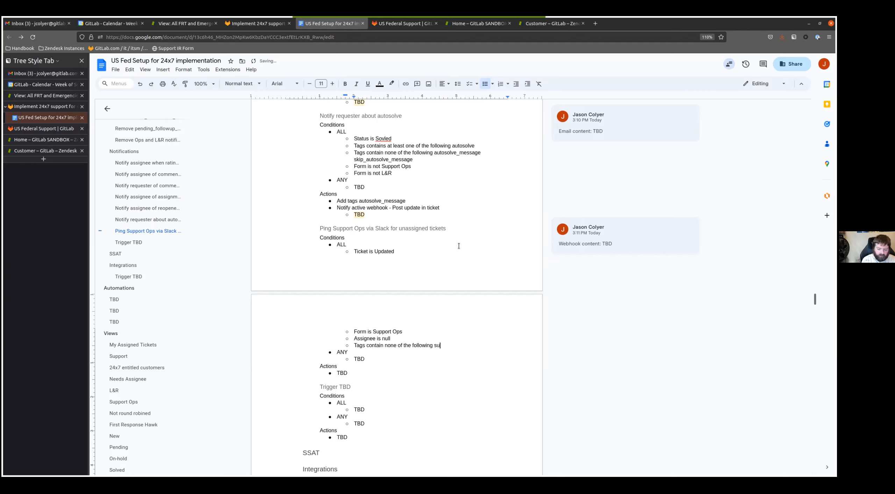
pyautogui.write('pport_ops_notification')
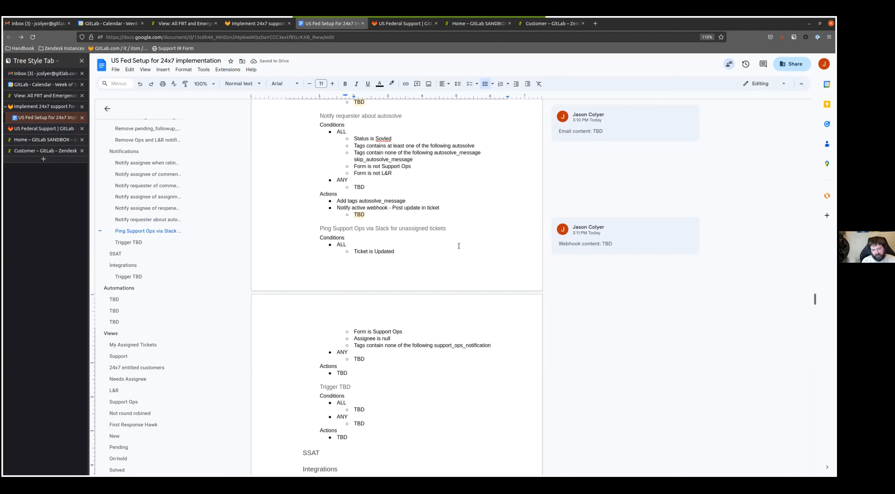
# - Add the ALL condition "Comment is Present (public or private)" to the Slack ping trigger
pyautogui.press('Return')
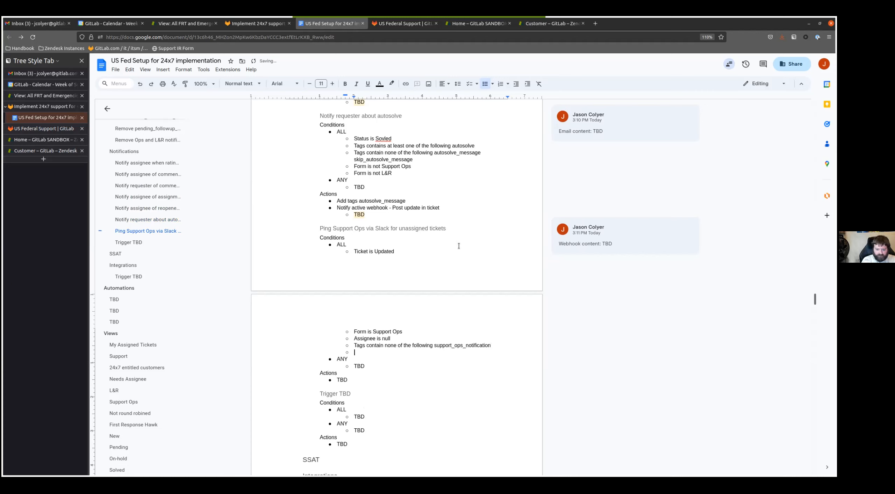
pyautogui.write('Comment is P')
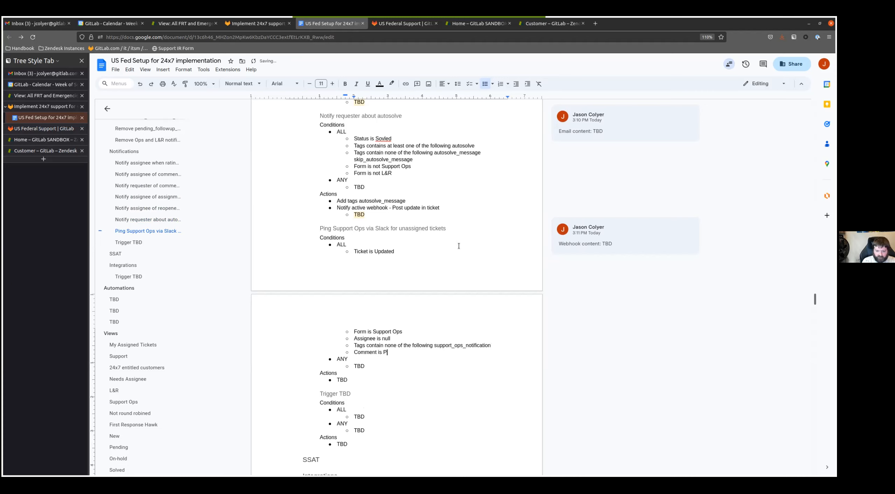
pyautogui.write('resent (public or private)')
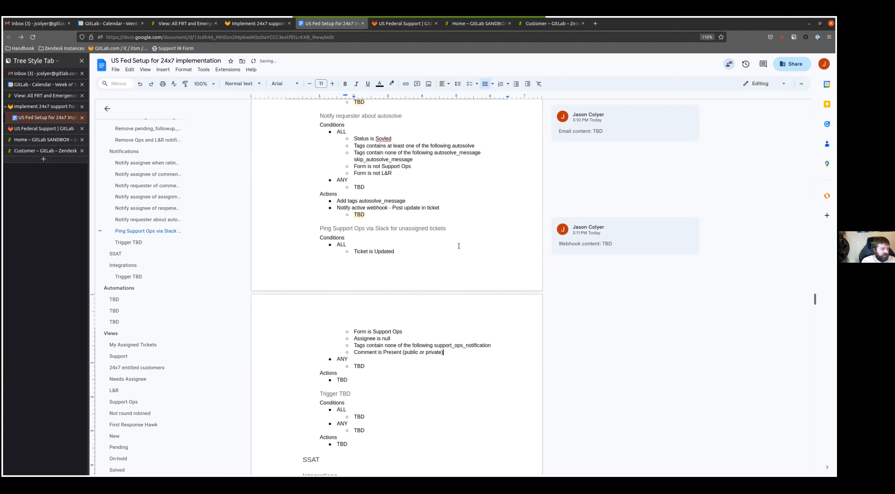
# - Replace the TBD under Actions in the Slack ping trigger with "Add tags support_ops_notification"
pyautogui.press('Down')
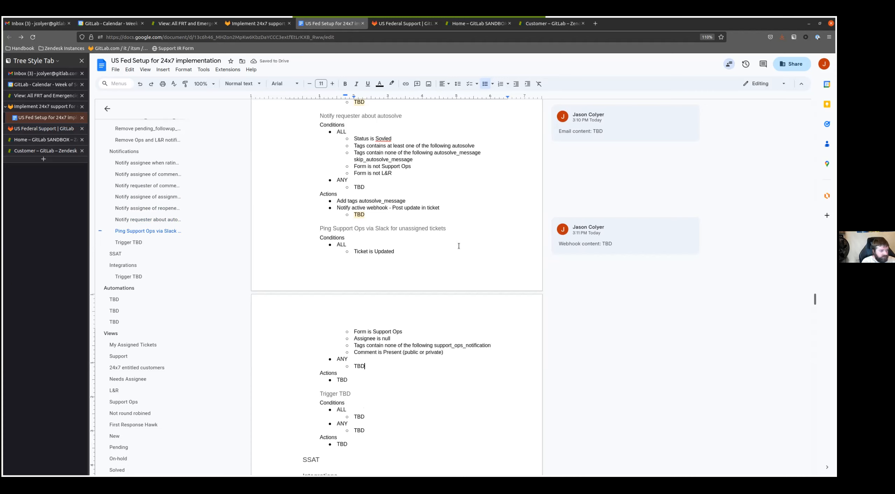
pyautogui.press('Down')
pyautogui.press('Down')
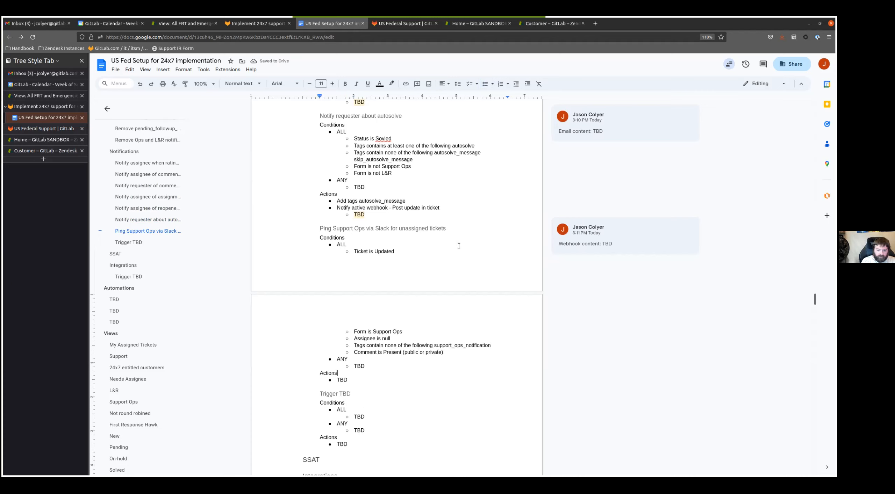
pyautogui.press('BackSpace')
pyautogui.press('BackSpace')
pyautogui.press('BackSpace')
pyautogui.write('Add tags')
pyautogui.doubleClick(473, 347)
pyautogui.hotkey('ctrl', 'c')
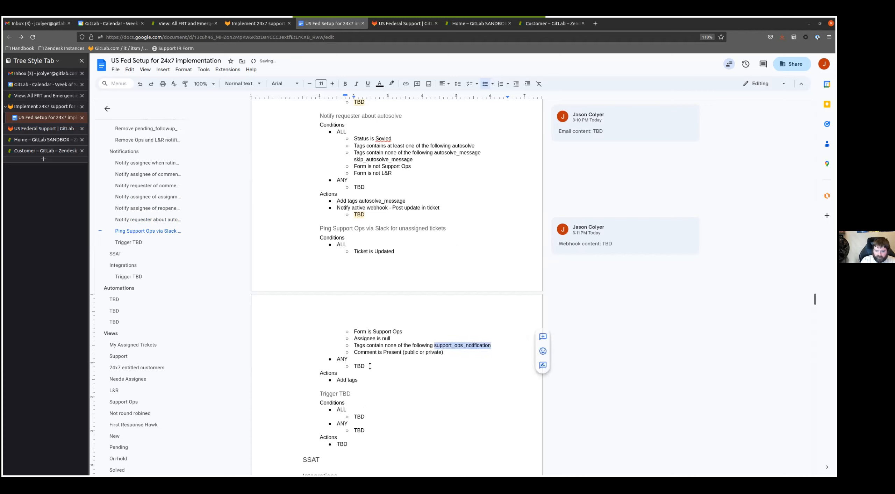
pyautogui.click(381, 381)
pyautogui.hotkey('ctrl', 'v')
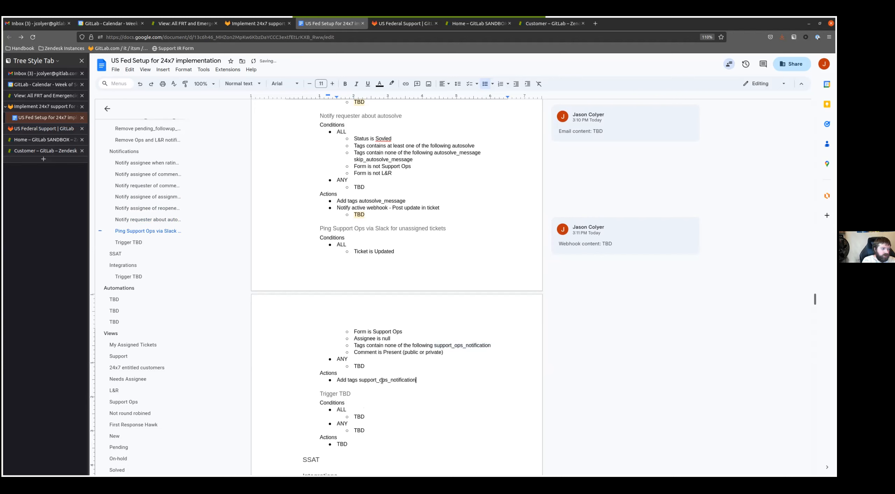
# - Add the action "Notify webhook - Post in #support_operations" with a nested TBD bullet to the Slack ping trigger
pyautogui.press('Return')
pyautogui.write('Notify webho')
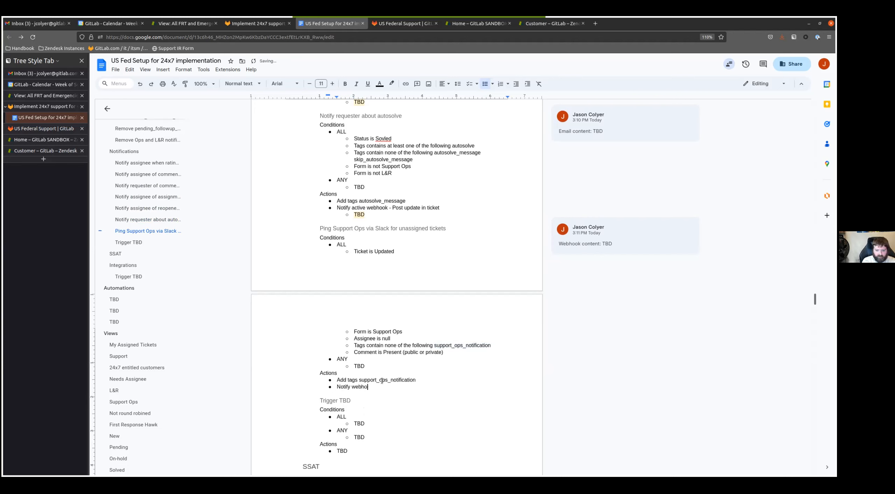
pyautogui.write('ok - Post in #support_operationsaa')
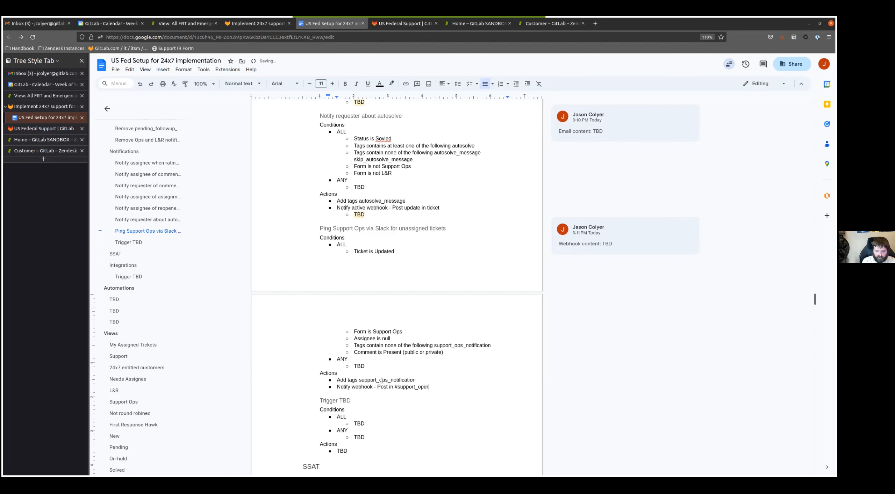
pyautogui.press('BackSpace')
pyautogui.press('BackSpace')
pyautogui.write('s')
pyautogui.press('Return')
pyautogui.press('Tab')
pyautogui.write('TBD')
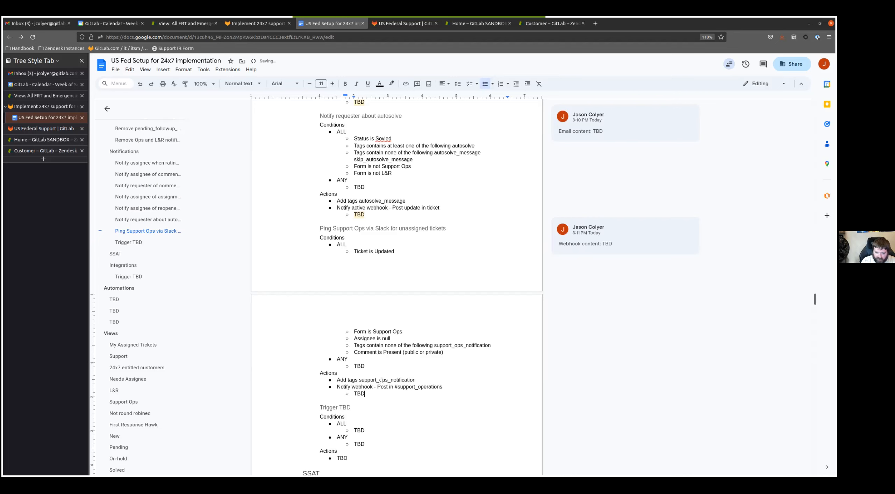
# - Comment "Webhook content: TBD" on the nested TBD under the #support_operations webhook action
pyautogui.doubleClick(359, 393)
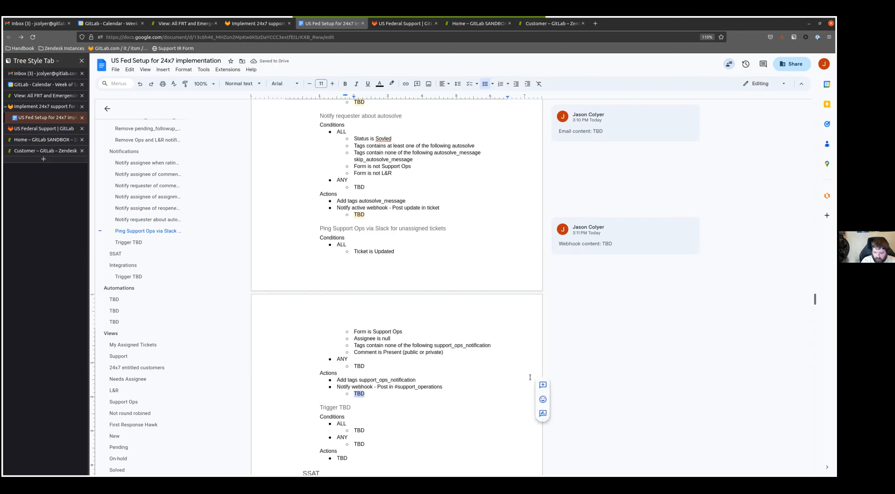
pyautogui.click(540, 384)
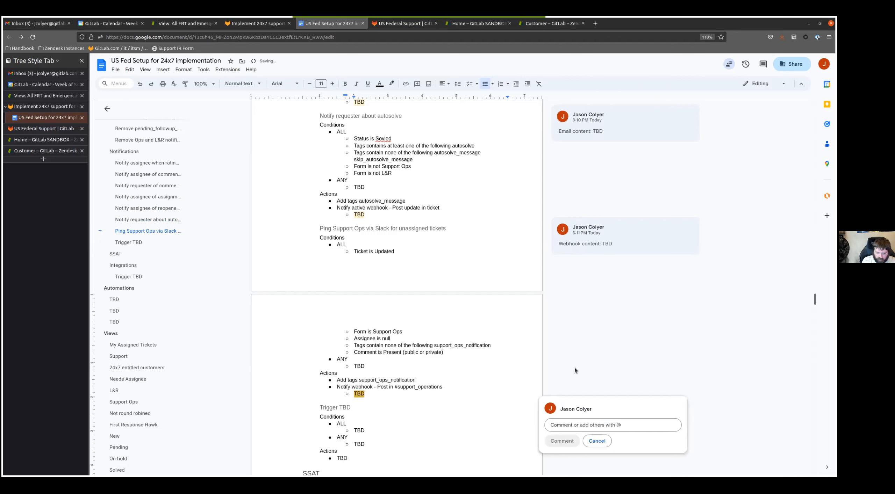
pyautogui.write('Webhook content: TBD')
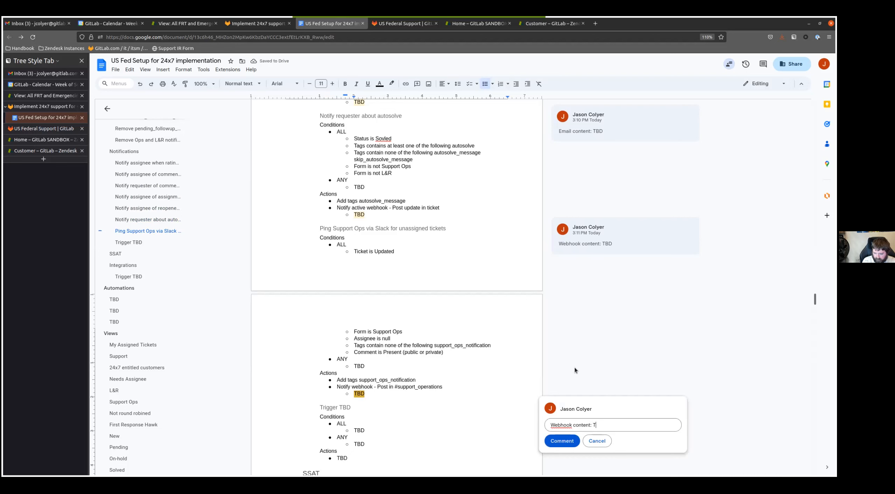
pyautogui.click(562, 440)
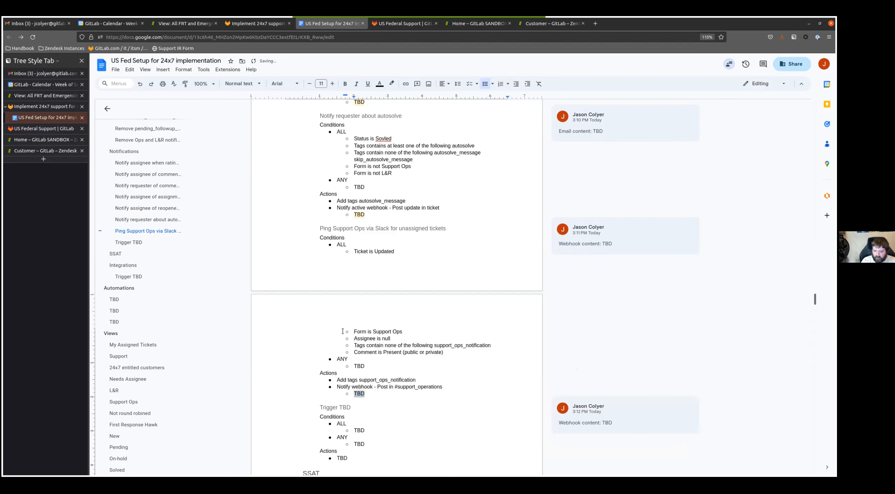
# - Copy the Support Ops Slack ping trigger's conditions and actions, without the nested webhook TBD, over the placeholder content of the last Notifications trigger
pyautogui.scroll(-3, 410, 289)
pyautogui.click(448, 277)
pyautogui.hotkey('shift', 'Up')
pyautogui.hotkey('shift', 'Up')
pyautogui.hotkey('shift', 'Up')
pyautogui.hotkey('shift', 'Up')
pyautogui.hotkey('shift', 'Up')
pyautogui.hotkey('shift', 'Up')
pyautogui.hotkey('shift', 'Up')
pyautogui.hotkey('shift', 'Up')
pyautogui.hotkey('shift', 'Up')
pyautogui.hotkey('shift', 'Up')
pyautogui.hotkey('shift', 'Up')
pyautogui.hotkey('shift', 'Up')
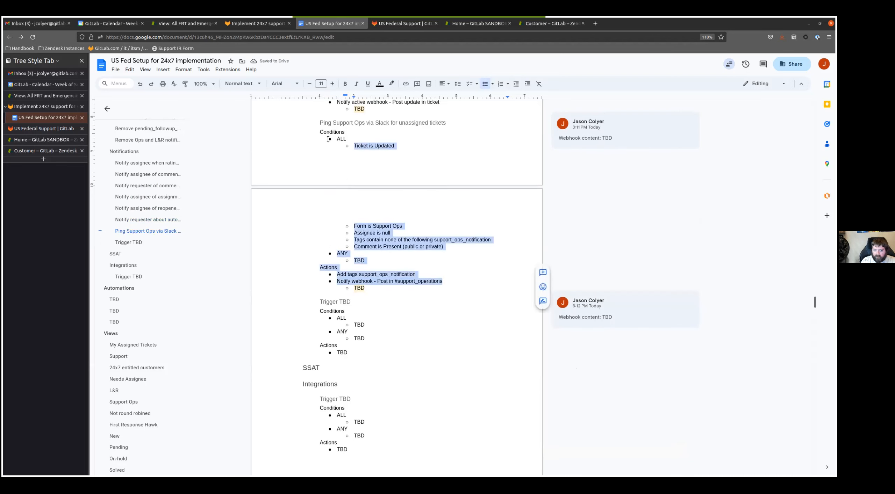
pyautogui.hotkey('ctrl', 'c')
pyautogui.click(351, 351)
pyautogui.hotkey('shift', 'Up')
pyautogui.hotkey('shift', 'Up')
pyautogui.hotkey('shift', 'Up')
pyautogui.hotkey('shift', 'Up')
pyautogui.hotkey('shift', 'Up')
pyautogui.hotkey('shift', 'Up')
pyautogui.hotkey('ctrl', 'v')
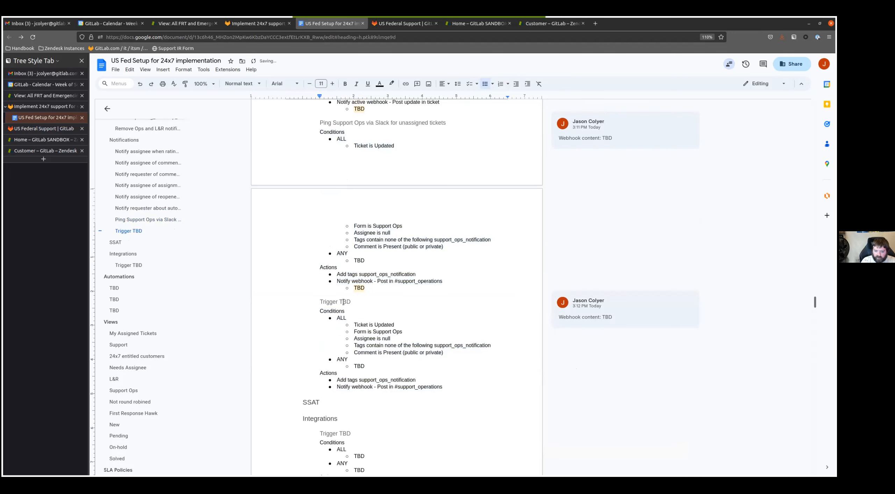
# - Rename the "Trigger TBD" heading under Notifications as "Ping L&R via Slack for unassigned tickets"
pyautogui.tripleClick(343, 302)
pyautogui.write('Ping L&R via ')
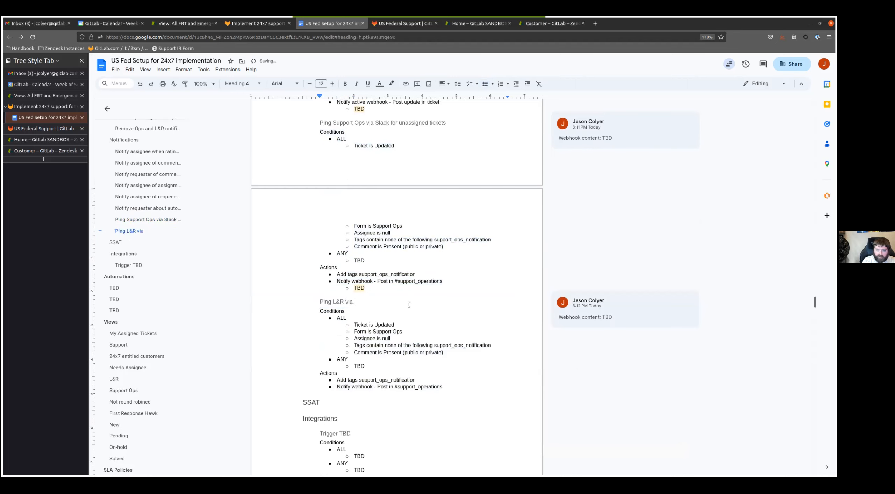
pyautogui.write('Slack for unassigned tickjet')
pyautogui.press('BackSpace')
pyautogui.press('BackSpace')
pyautogui.press('BackSpace')
pyautogui.write('ets')
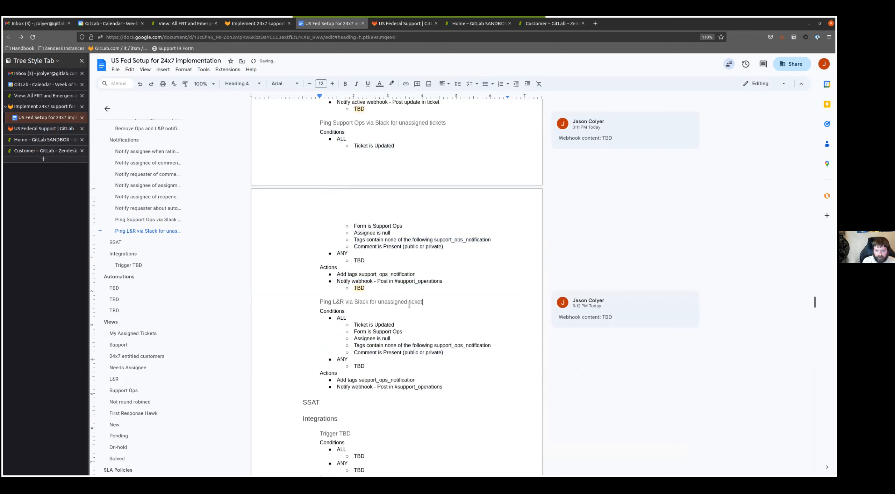
# - Change the L&R ping trigger's ALL conditions to "Form is L&R" and "Tags contain none of the following lnr_notification"
pyautogui.press('Down')
pyautogui.press('Down')
pyautogui.press('Down')
pyautogui.hotkey('ctrl', 'BackSpace')
pyautogui.hotkey('ctrl', 'BackSpace')
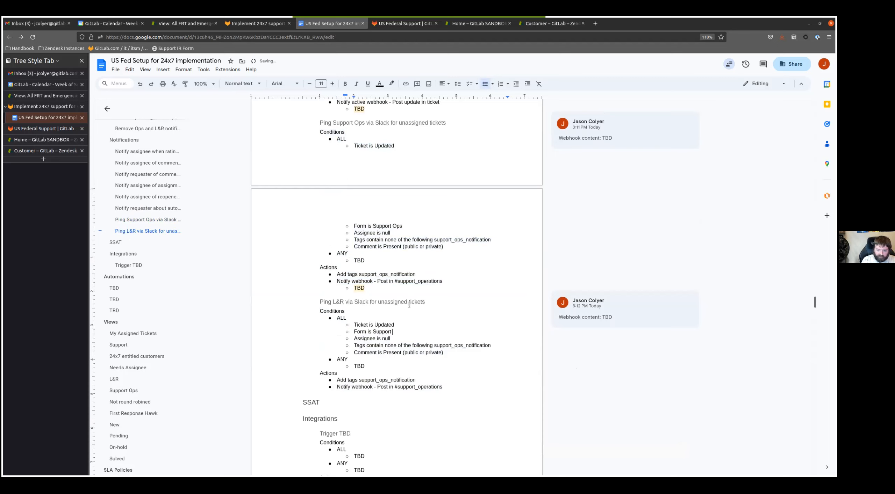
pyautogui.write('L&R')
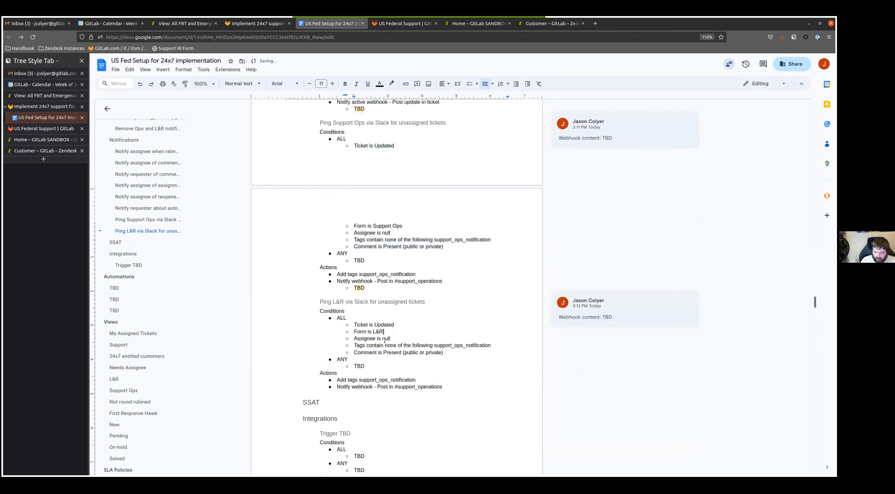
pyautogui.moveTo(462, 345); pyautogui.dragTo(432, 343)
pyautogui.write('lnr')
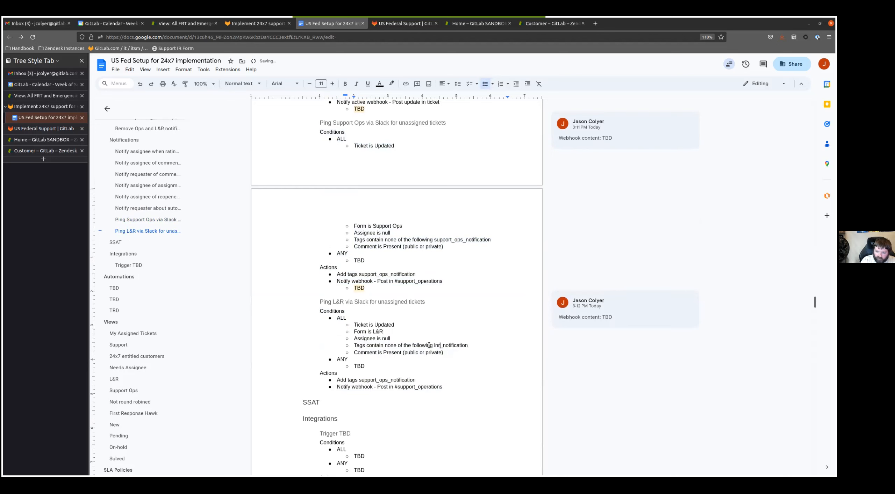
# - Change the L&R ping trigger's actions to "Add tags lnr_notification" and "Notify webhook - Post in #support_licensing-subscription"
pyautogui.doubleClick(448, 344)
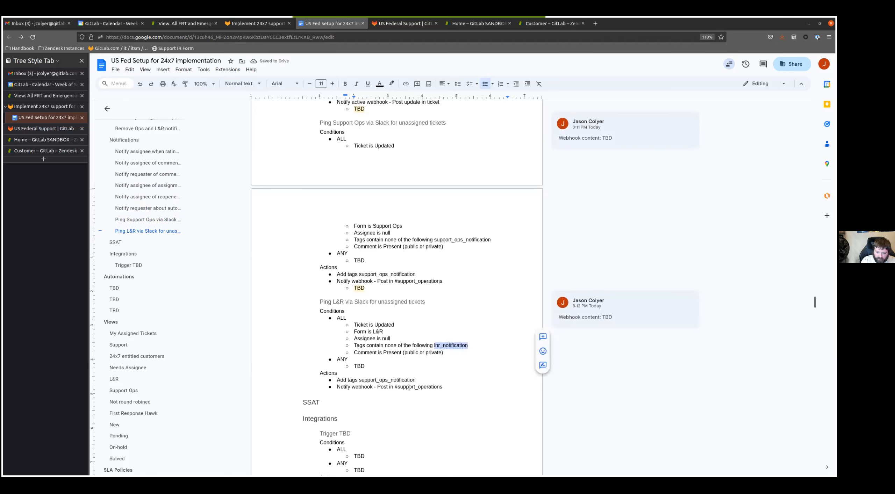
pyautogui.doubleClick(400, 380)
pyautogui.hotkey('ctrl', 'v')
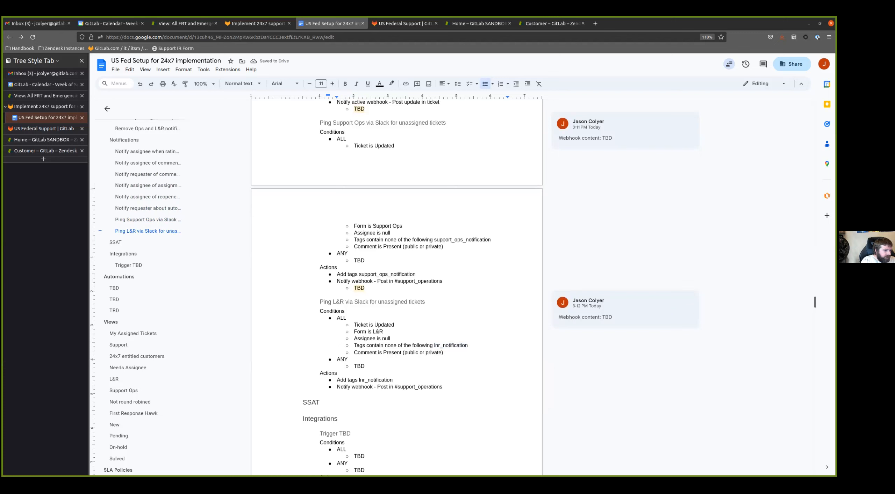
pyautogui.doubleClick(398, 387)
pyautogui.hotkey('ctrl', 'v')
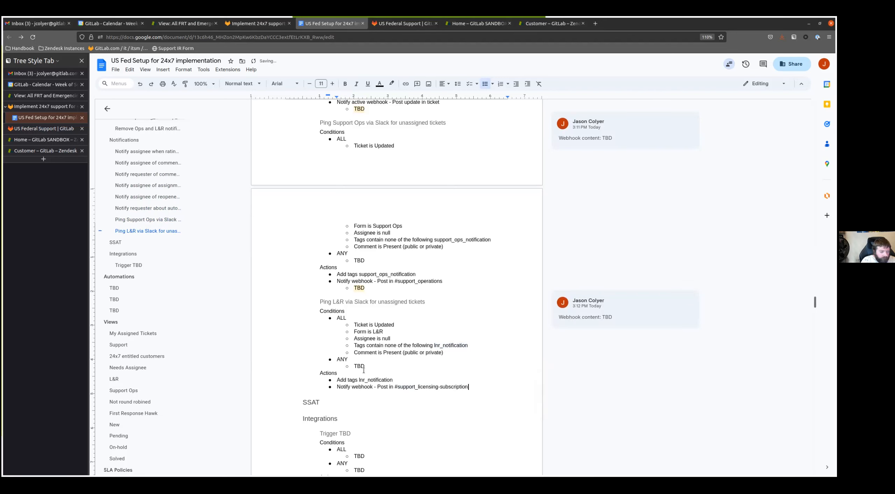
pyautogui.scroll(-9, 343, 365)
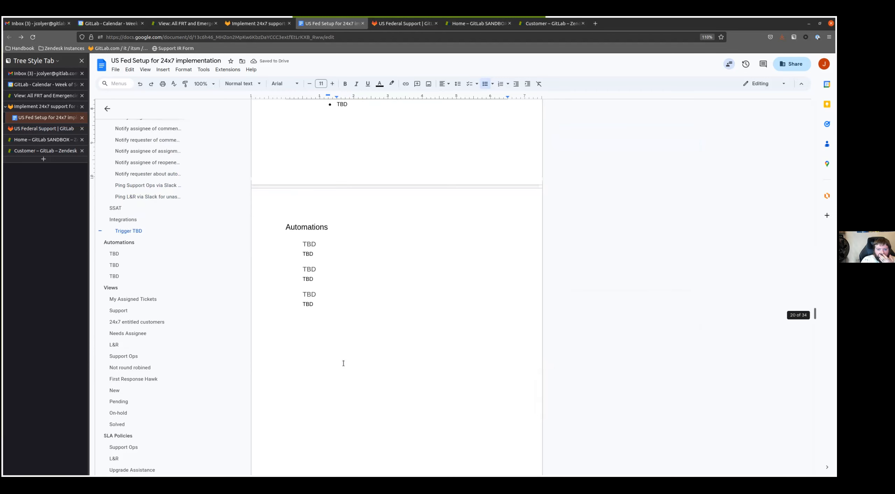
pyautogui.scroll(4, 340, 365)
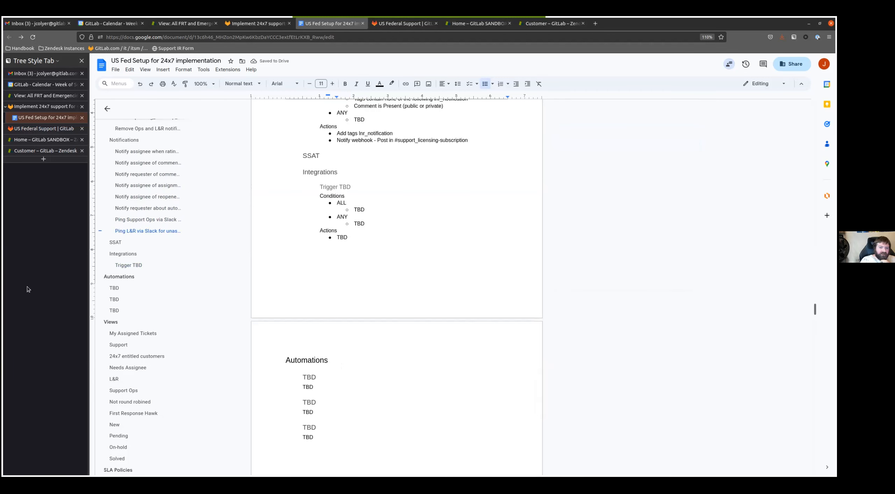
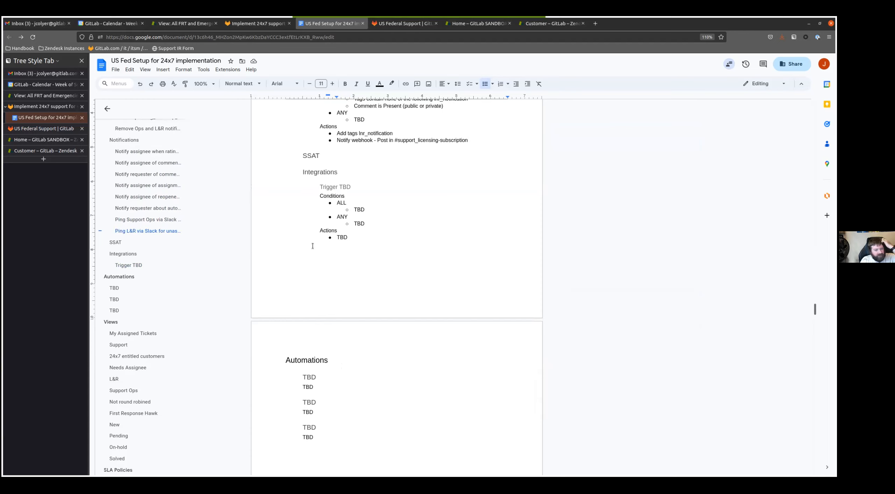
# - Copy the placeholder trigger block from Integrations and paste seven copies of it under the SSAT heading
pyautogui.moveTo(351, 238); pyautogui.dragTo(319, 187)
pyautogui.hotkey('ctrl', 'c')
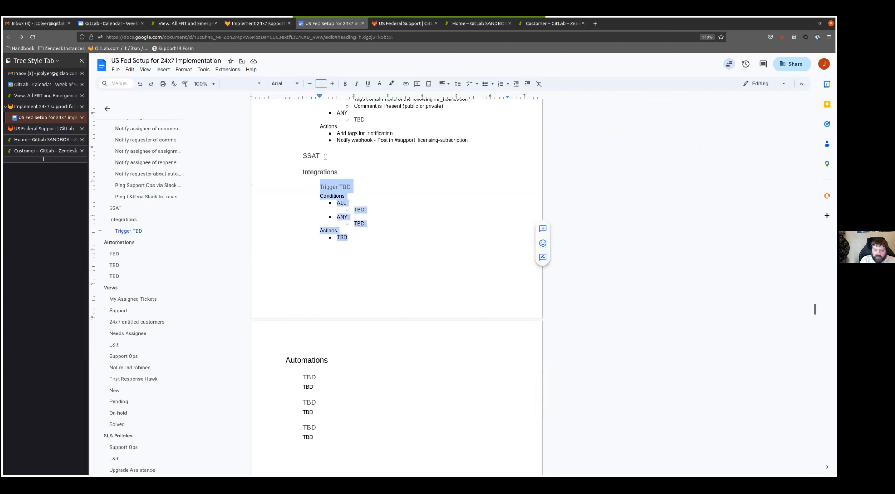
pyautogui.click(325, 156)
pyautogui.press('Return')
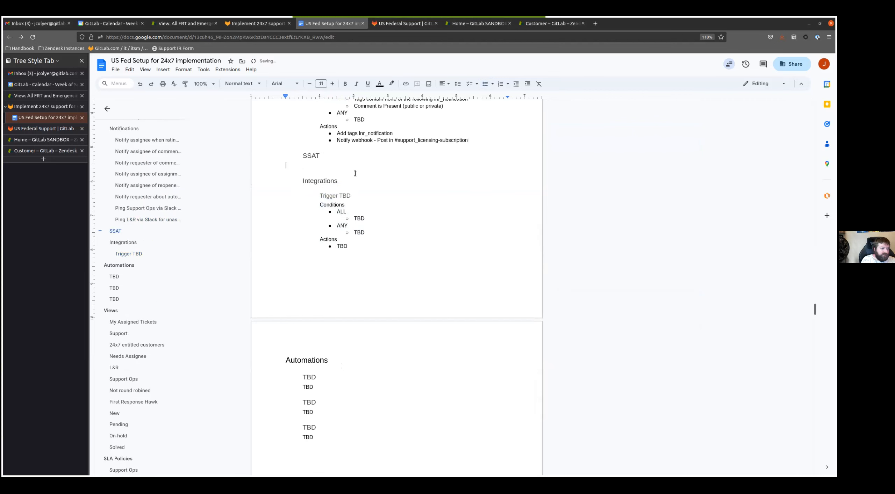
pyautogui.hotkey('ctrl', 'v')
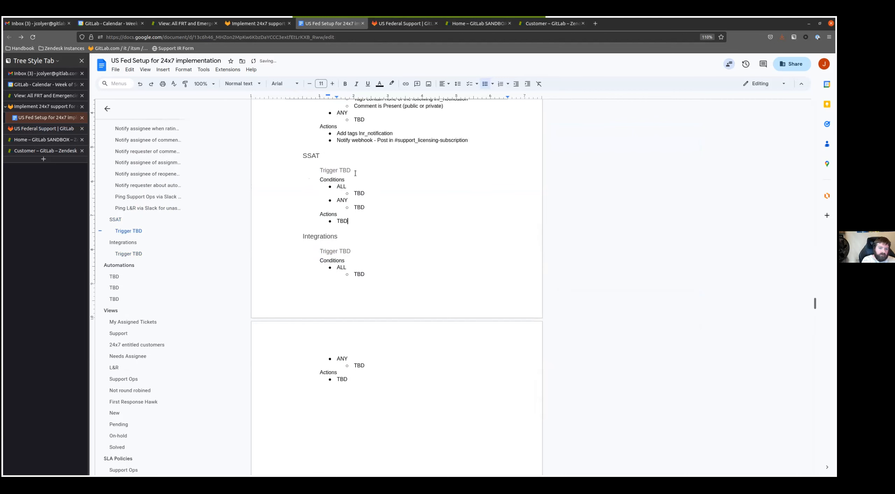
pyautogui.hotkey('ctrl', 'v')
pyautogui.hotkey('ctrl', 'v')
pyautogui.hotkey('ctrl', 'v')
pyautogui.hotkey('ctrl', 'v')
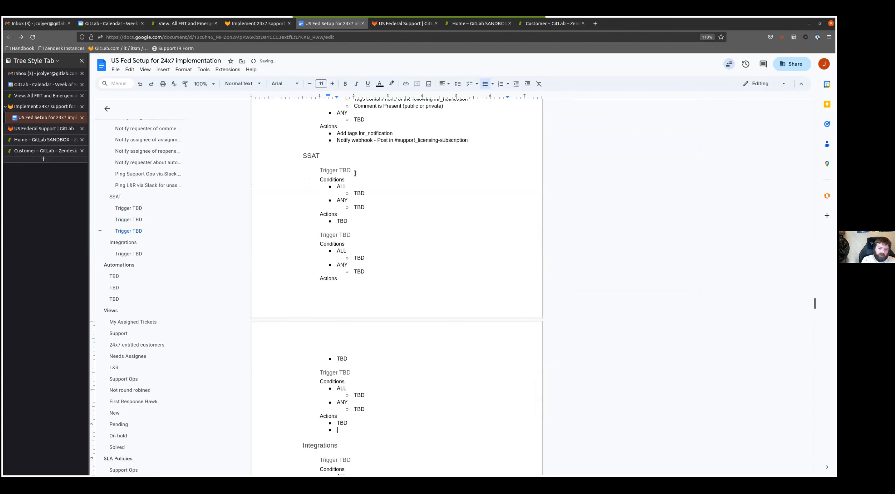
pyautogui.hotkey('ctrl', 'v')
pyautogui.hotkey('ctrl', 'v')
pyautogui.scroll(10, 403, 175)
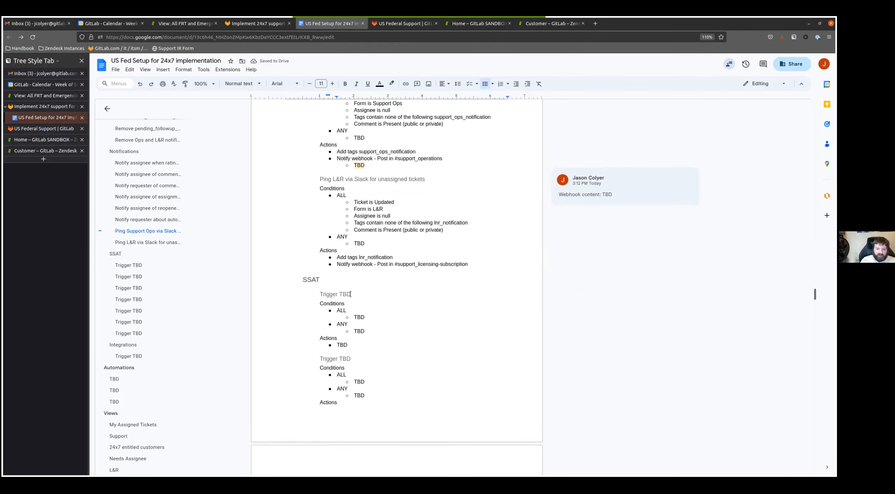
# - Rename the first "Trigger TBD" heading under SSAT as "Create feedback issue when reason is"
pyautogui.tripleClick(411, 295)
pyautogui.write('Create feedback issue when reason is')
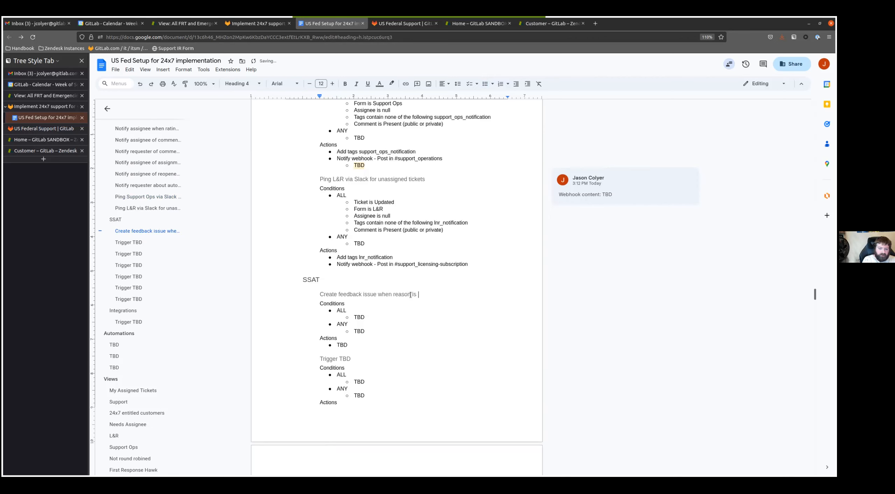
# - Copy the "Create feedback issue when reason is" heading text over the second, third and fourth SSAT trigger headings
pyautogui.hotkey('shift', 'Home')
pyautogui.hotkey('ctrl', 'c')
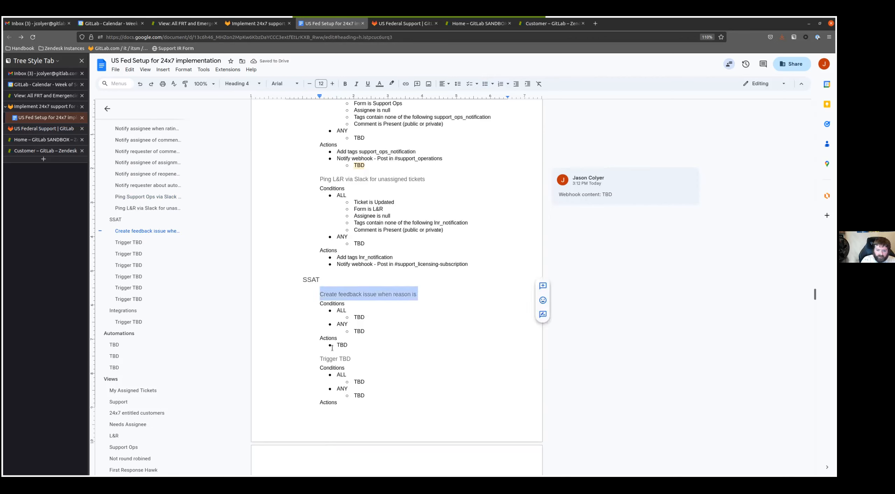
pyautogui.doubleClick(345, 358)
pyautogui.press('BackSpace')
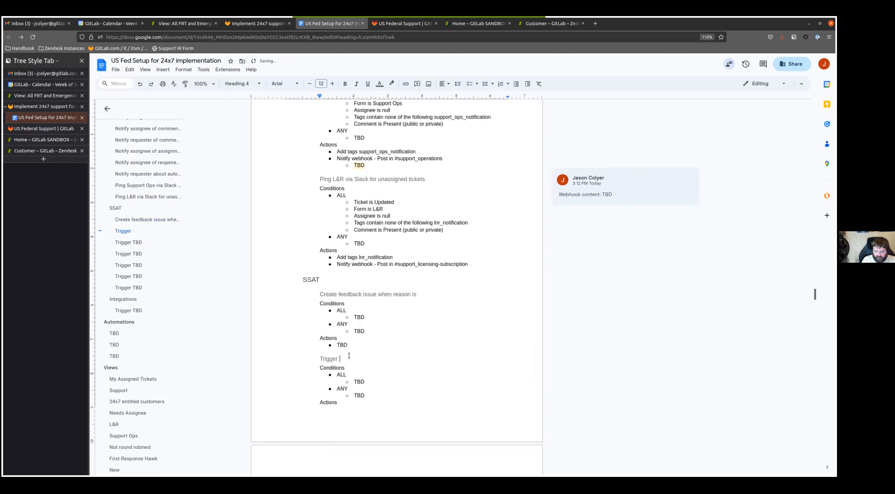
pyautogui.hotkey('shift', 'Home')
pyautogui.hotkey('ctrl', 'v')
pyautogui.scroll(-4, 349, 353)
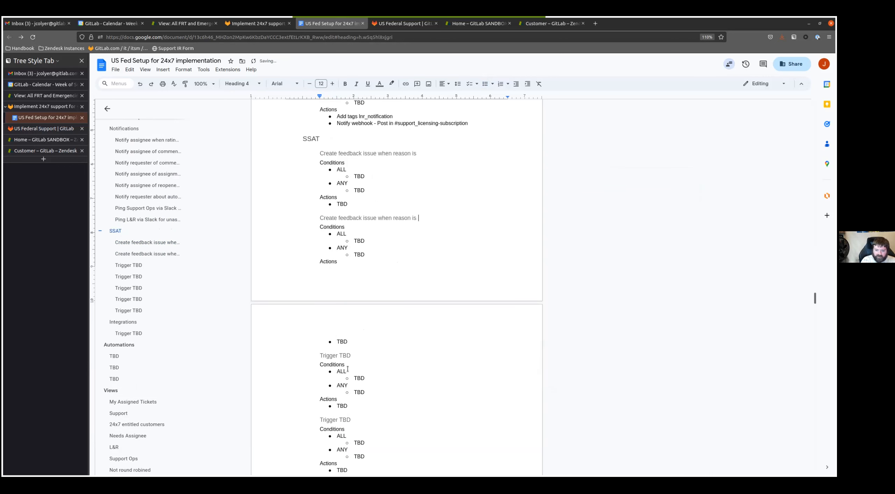
pyautogui.click(372, 350)
pyautogui.hotkey('shift', 'Home')
pyautogui.hotkey('ctrl', 'v')
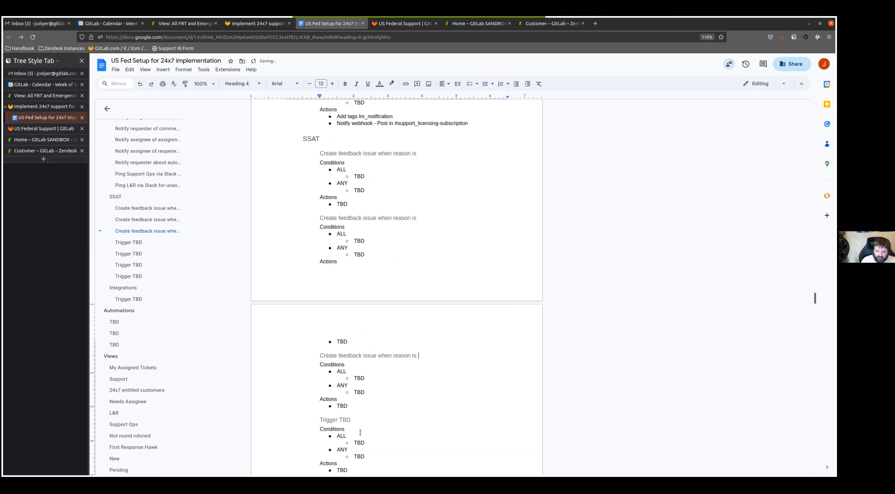
pyautogui.click(360, 420)
pyautogui.hotkey('shift', 'Home')
pyautogui.hotkey('ctrl', 'v')
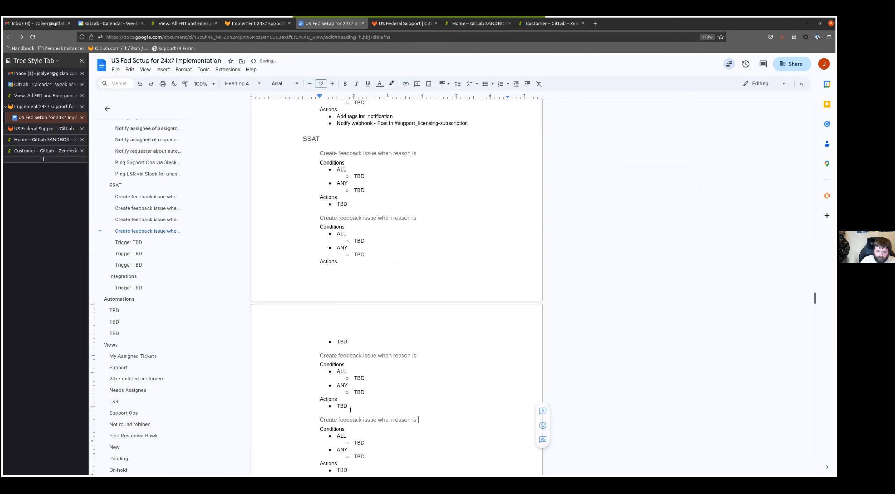
# - Replace the remaining three SSAT "Trigger TBD" headings with the copied text "Create feedback issue when reason is"
pyautogui.scroll(-4, 346, 349)
pyautogui.click(368, 275)
pyautogui.hotkey('shift', 'Home')
pyautogui.hotkey('ctrl', 'v')
pyautogui.click(366, 335)
pyautogui.hotkey('shift', 'Home')
pyautogui.hotkey('ctrl', 'v')
pyautogui.click(356, 403)
pyautogui.hotkey('shift', 'Home')
pyautogui.hotkey('ctrl', 'v')
# - Complete the first SSAT trigger heading with "null and comment are present"
pyautogui.scroll(-4, 359, 399)
pyautogui.scroll(10, 360, 399)
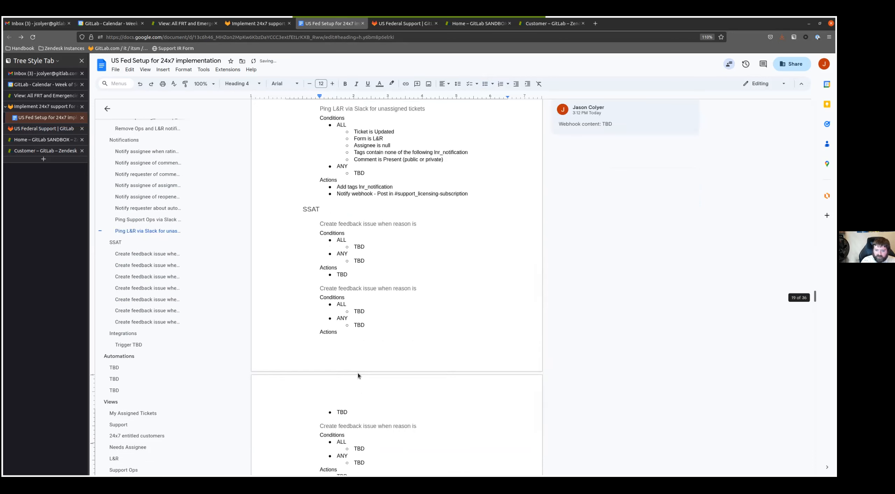
pyautogui.click(427, 223)
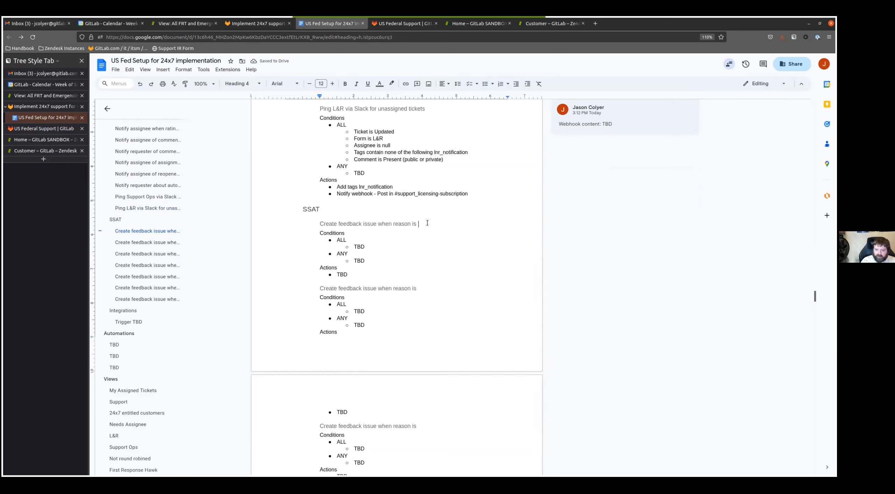
pyautogui.write('null and co')
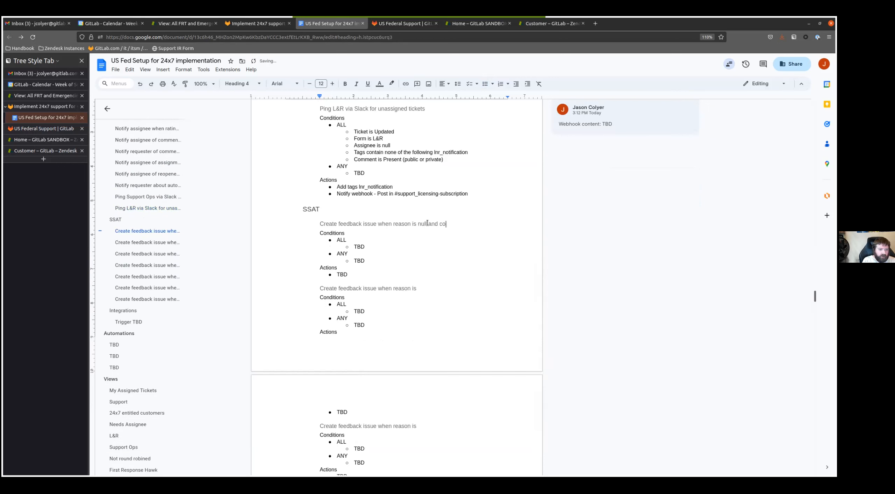
pyautogui.write('mment are present')
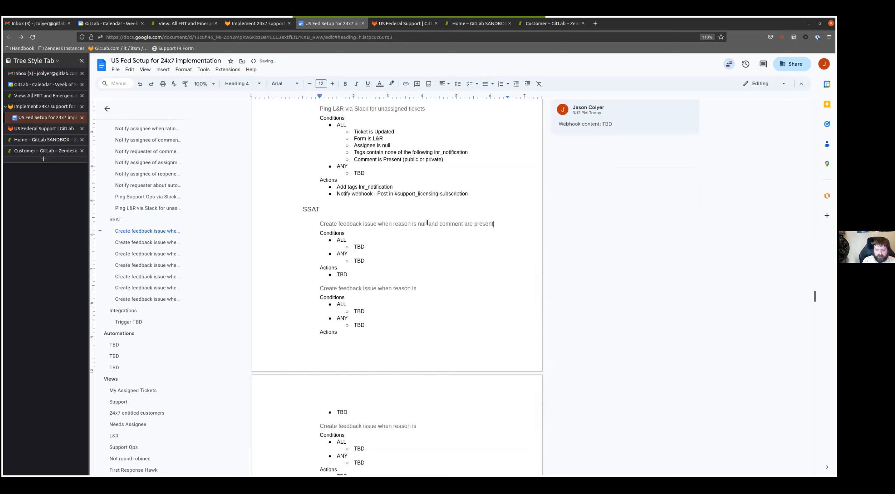
# - Complete the second SSAT trigger heading with the reason "Product" and the third with "Other"
pyautogui.click(426, 289)
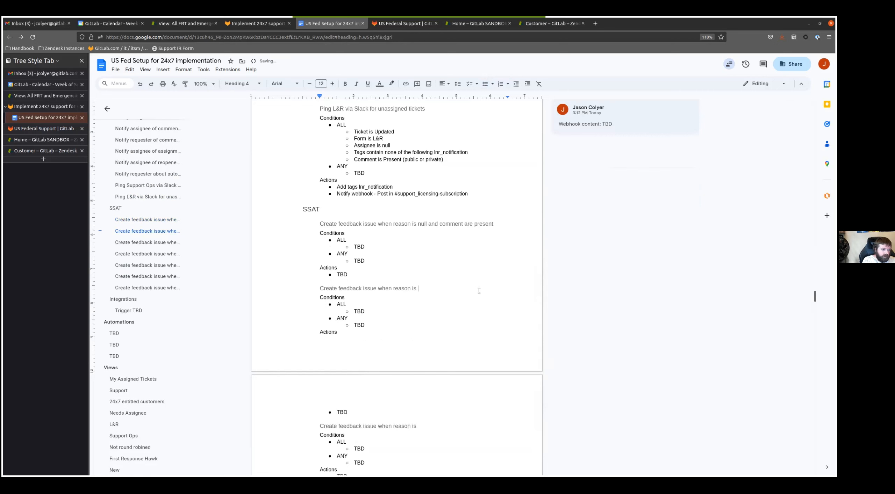
pyautogui.write('Product')
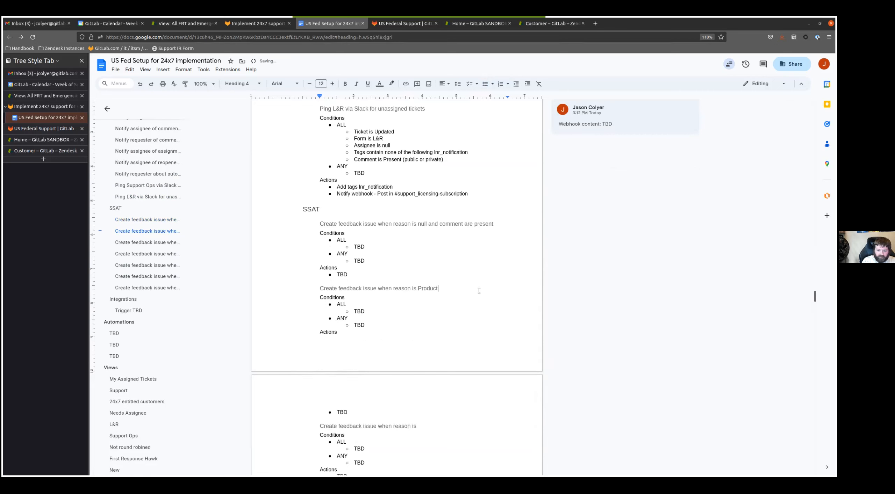
pyautogui.click(429, 424)
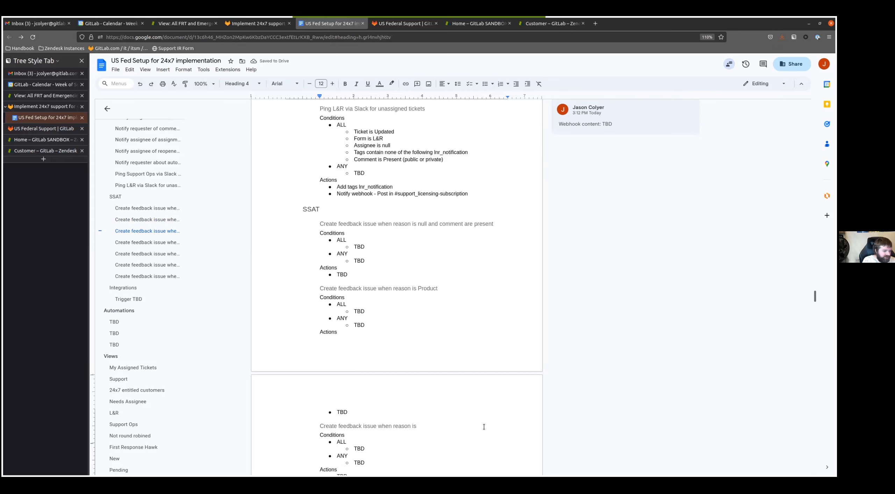
pyautogui.write('Other')
# - Complete the fourth SSAT trigger heading with the reason "Not Helpful" and the fifth with "Not Resolved"
pyautogui.scroll(-5, 432, 318)
pyautogui.click(430, 318)
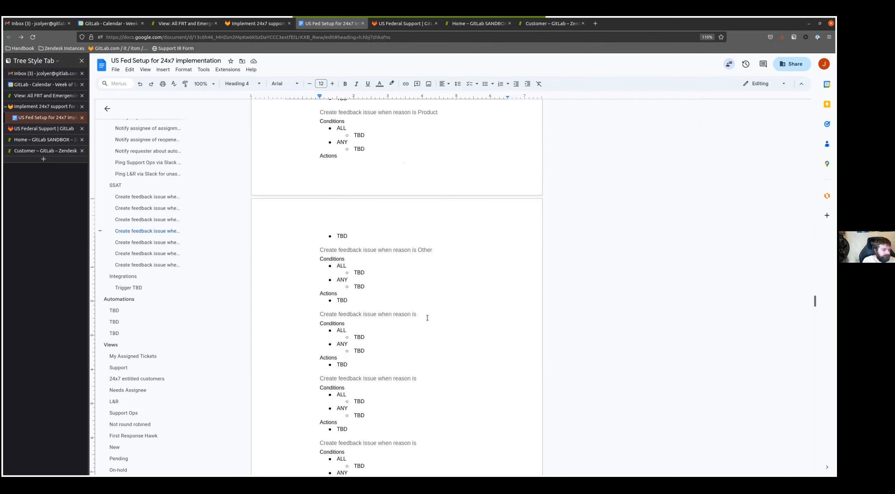
pyautogui.write('Not Helpful')
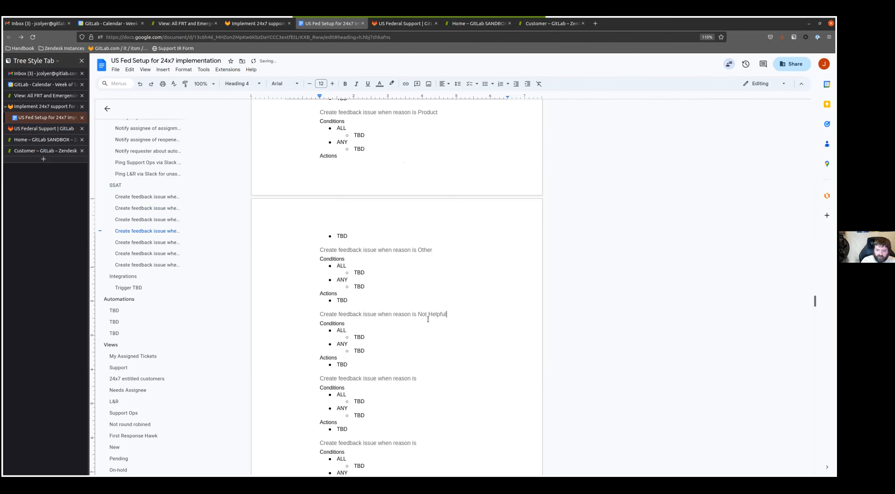
pyautogui.scroll(-3, 428, 314)
pyautogui.click(476, 284)
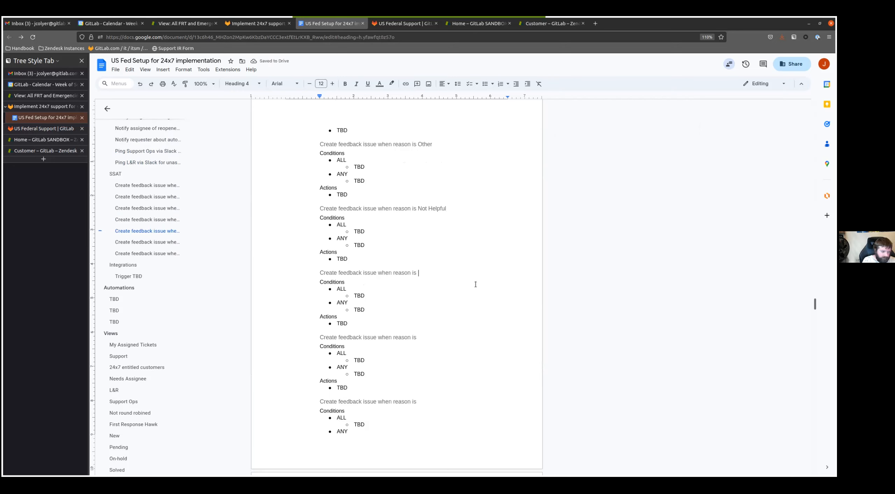
pyautogui.write('Not Resolved')
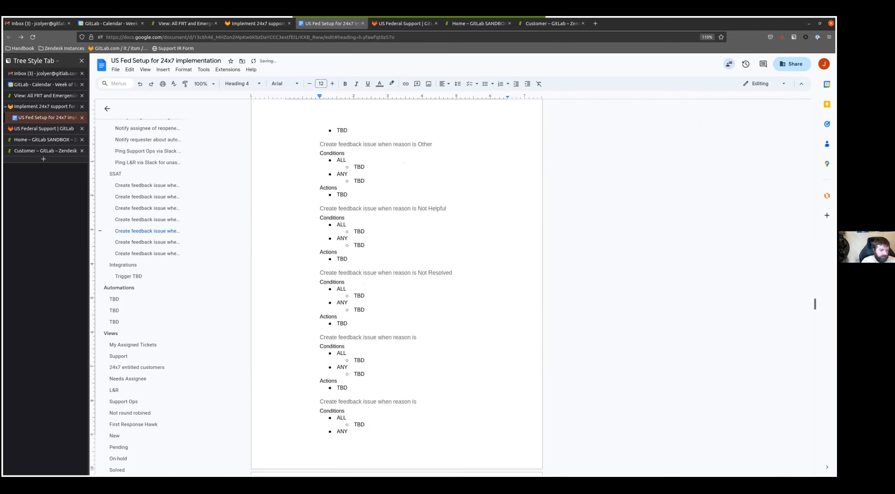
# - Complete the sixth SSAT trigger heading with the reason "No reason provided" and the seventh with "Timely Manner"
pyautogui.scroll(-6, 425, 181)
pyautogui.scroll(2, 427, 198)
pyautogui.click(427, 198)
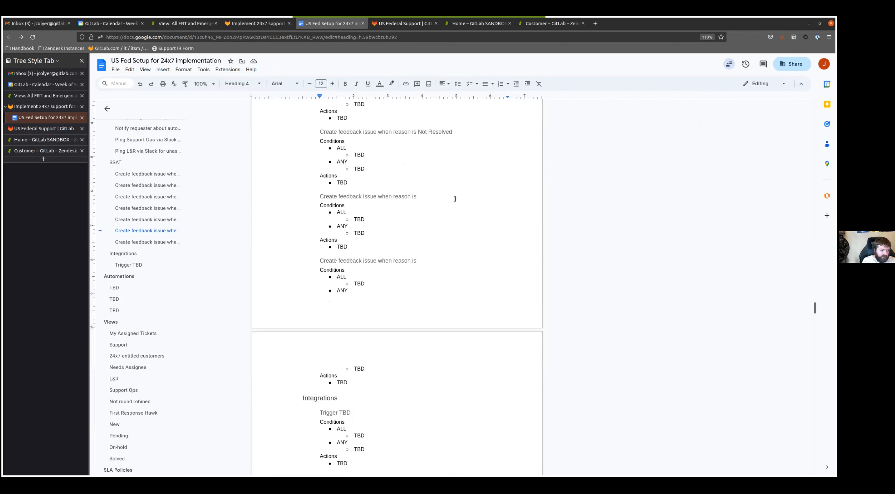
pyautogui.write('No reason provided')
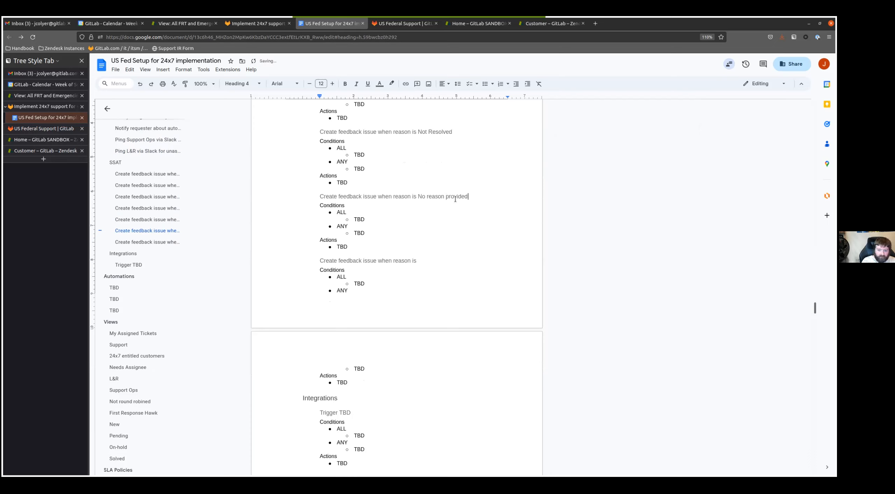
pyautogui.click(425, 259)
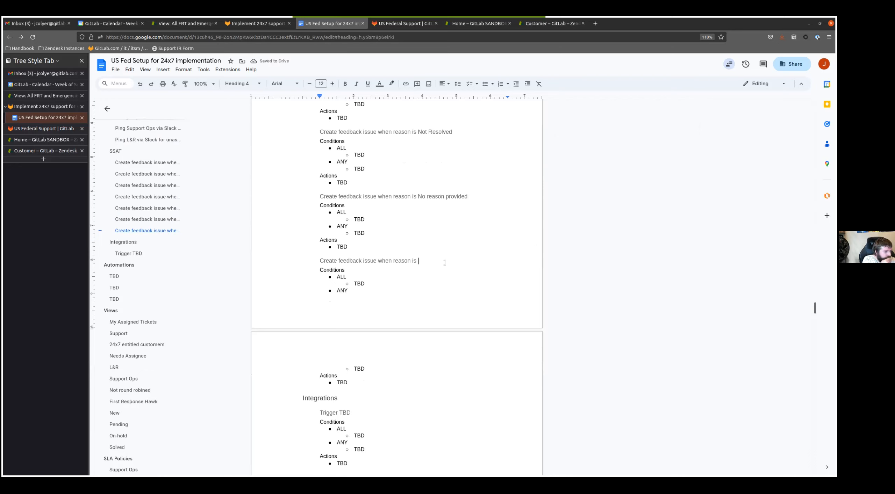
pyautogui.write('Timely Manner')
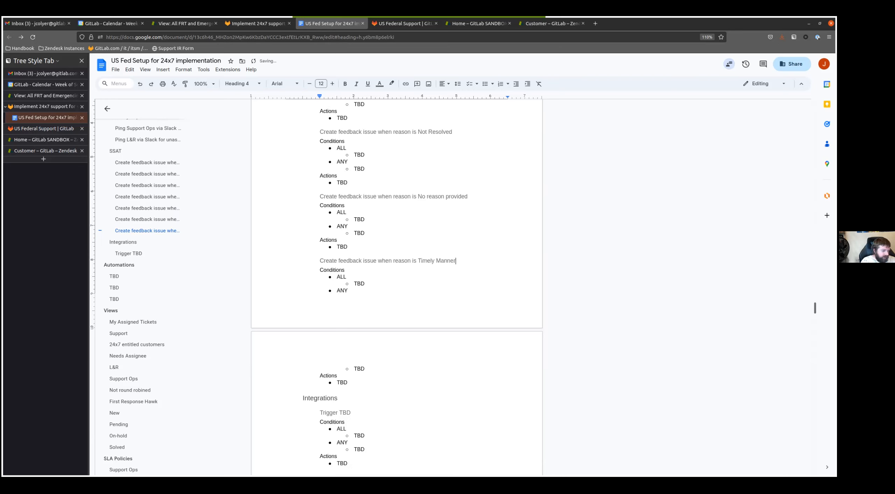
# - Replace the first SSAT trigger's ALL placeholder with "Tags contain none of the following feedback_exported"
pyautogui.scroll(12, 372, 310)
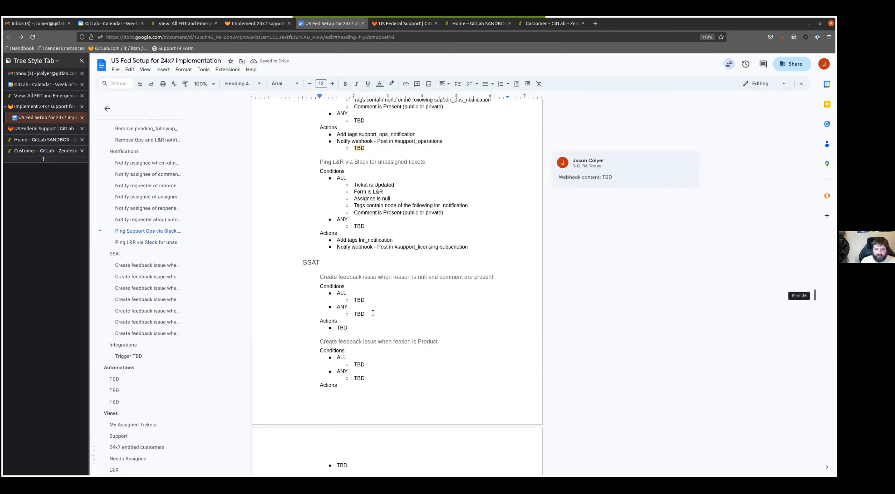
pyautogui.scroll(-2, 371, 309)
pyautogui.click(420, 281)
pyautogui.press('BackSpace')
pyautogui.press('BackSpace')
pyautogui.press('BackSpace')
pyautogui.write('Tags contqain')
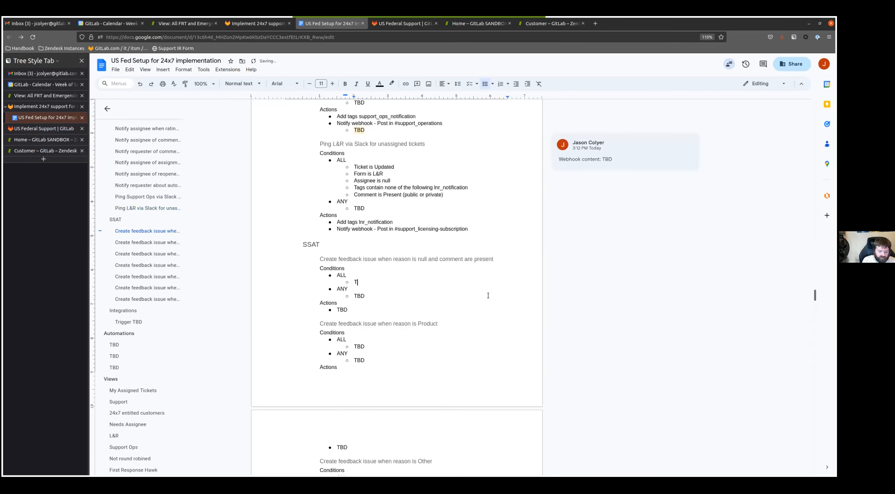
pyautogui.press('BackSpace')
pyautogui.press('BackSpace')
pyautogui.write('in none of')
pyautogui.write('the fo')
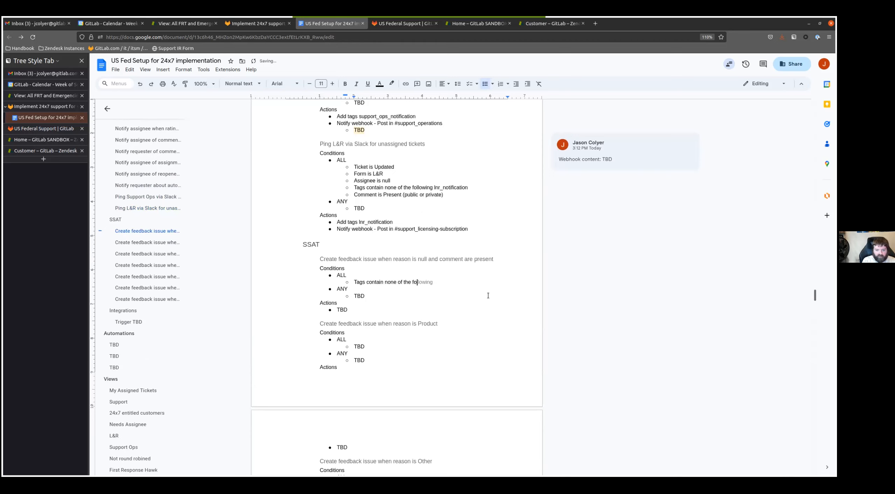
pyautogui.write('llowing feedback_exported')
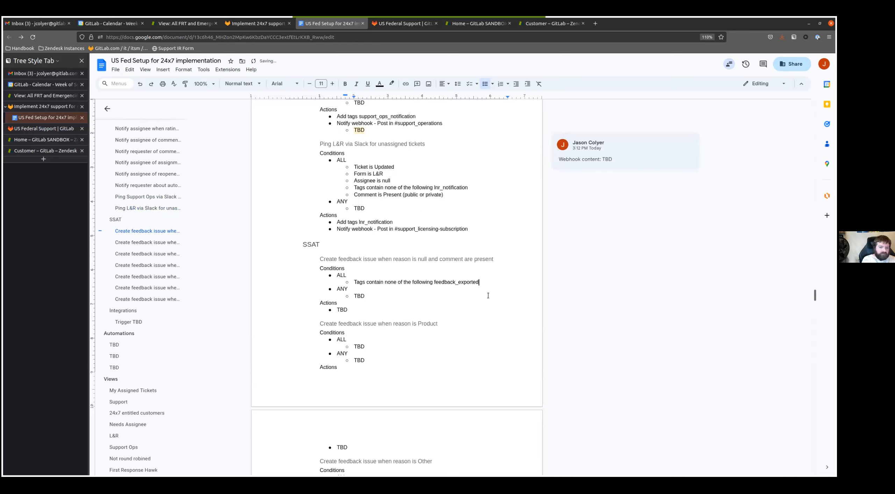
# - Add the ALL condition "Satisfaction Reason is No reason provided" to the first SSAT trigger
pyautogui.press('Return')
pyautogui.write('Satisfcation')
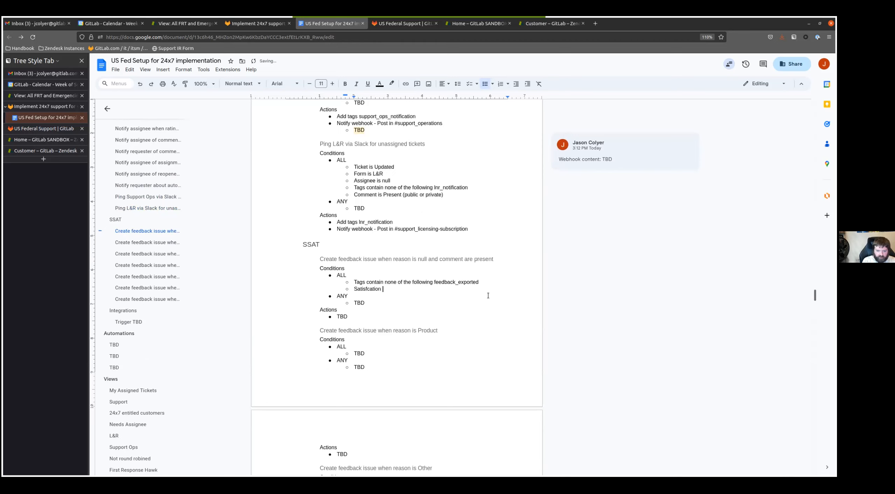
pyautogui.hotkey('ctrl', 'BackSpace')
pyautogui.write('Satisfaction Reason is ')
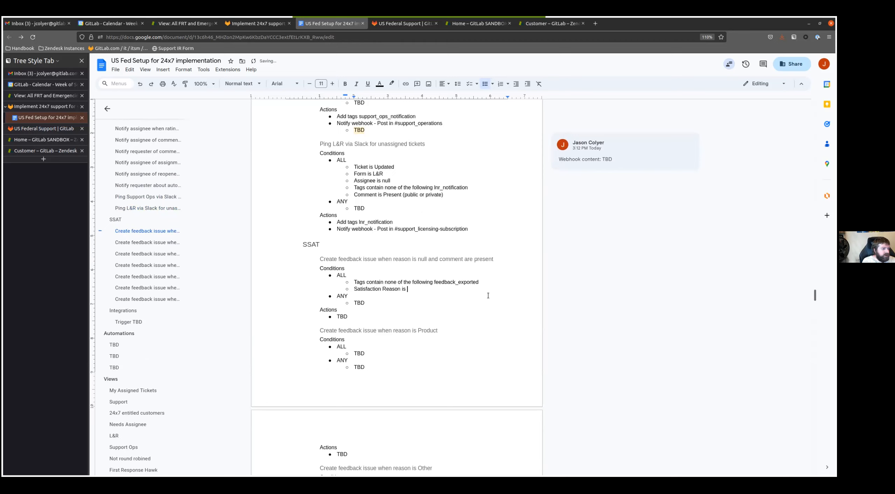
pyautogui.write('No reason provided')
# - Replace the first SSAT trigger's ANY placeholder with "Satisfaction is Bad with comment" and add an empty bullet below it
pyautogui.press('BackSpace')
pyautogui.press('BackSpace')
pyautogui.press('BackSpace')
pyautogui.write('Sat')
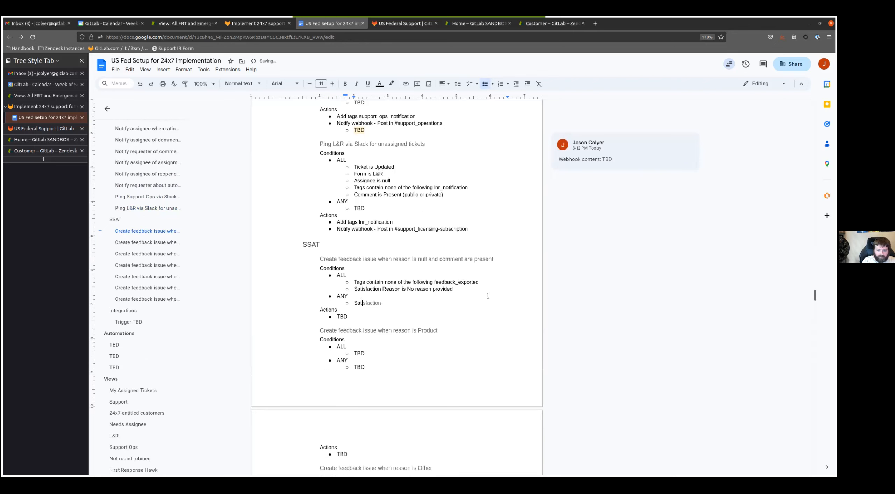
pyautogui.write('isfaction is Bad with comment')
pyautogui.press('Return')
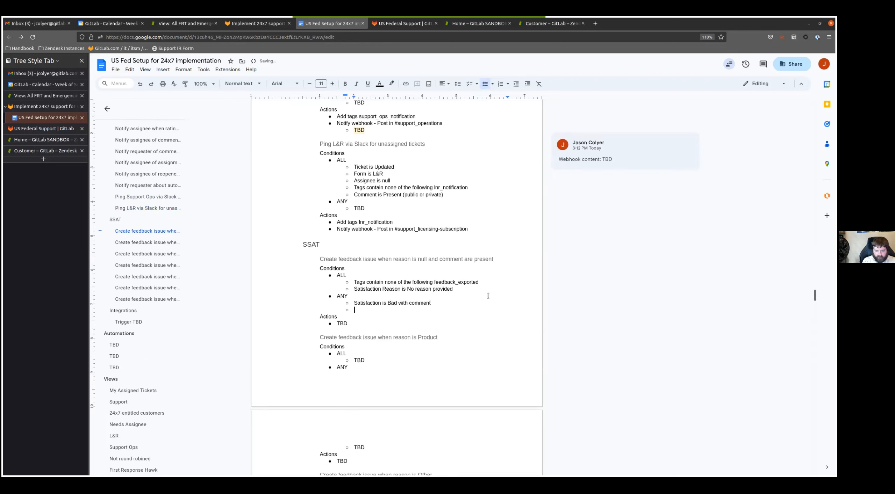
# - Duplicate the first SSAT trigger's ANY condition and change the copy to "Satisfaction is Good with comment"
pyautogui.press('Up')
pyautogui.hotkey('shift', 'End')
pyautogui.hotkey('ctrl', 'c')
pyautogui.press('Down')
pyautogui.hotkey('ctrl', 'v')
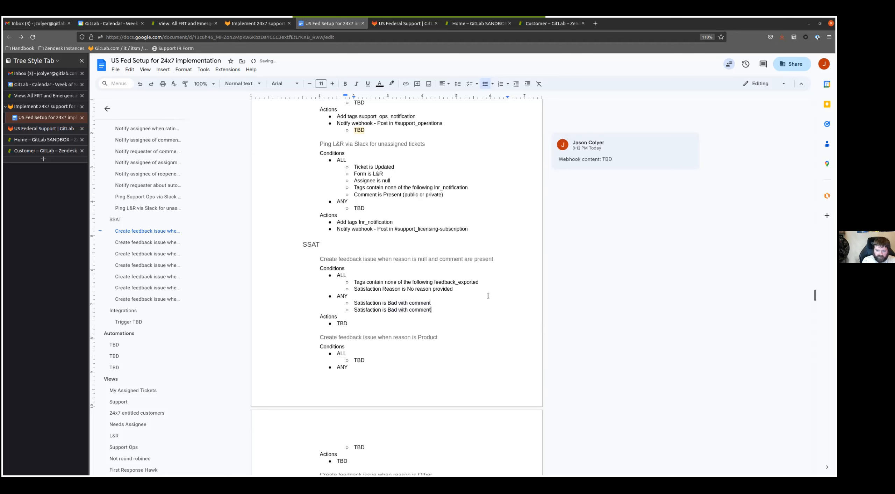
pyautogui.press('BackSpace')
pyautogui.press('BackSpace')
pyautogui.press('BackSpace')
pyautogui.press('BackSpace')
pyautogui.write('Good')
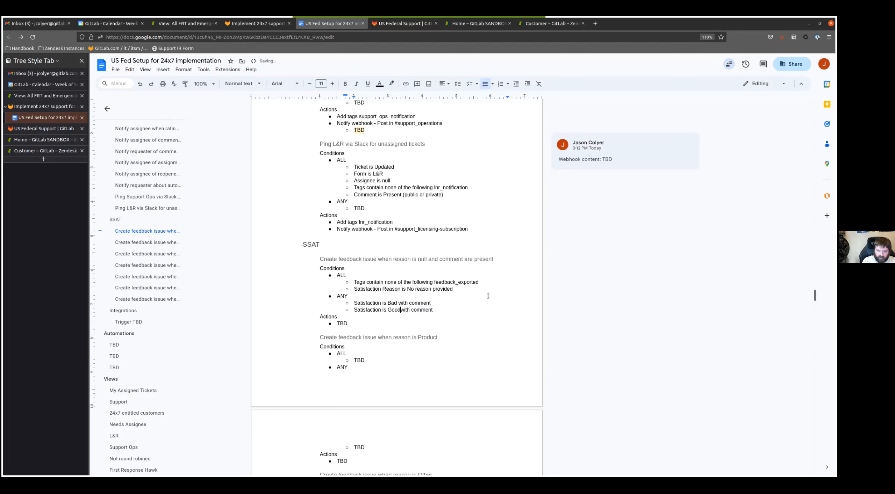
# - Replace the first SSAT trigger's Actions placeholder with "Add tags feedback_exported", copying the tag name from its ALL condition
pyautogui.scroll(-2, 469, 296)
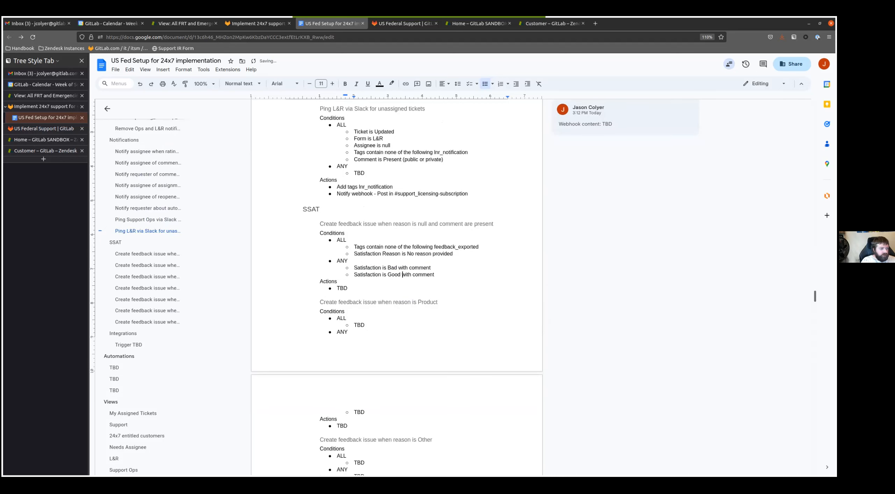
pyautogui.click(356, 287)
pyautogui.press('BackSpace')
pyautogui.press('BackSpace')
pyautogui.press('BackSpace')
pyautogui.write('Add tags')
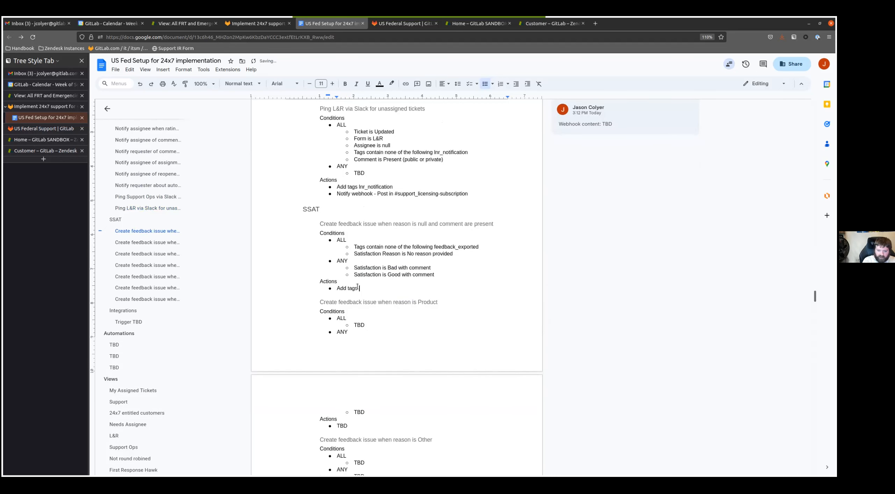
pyautogui.doubleClick(454, 246)
pyautogui.hotkey('ctrl', 'c')
pyautogui.click(372, 287)
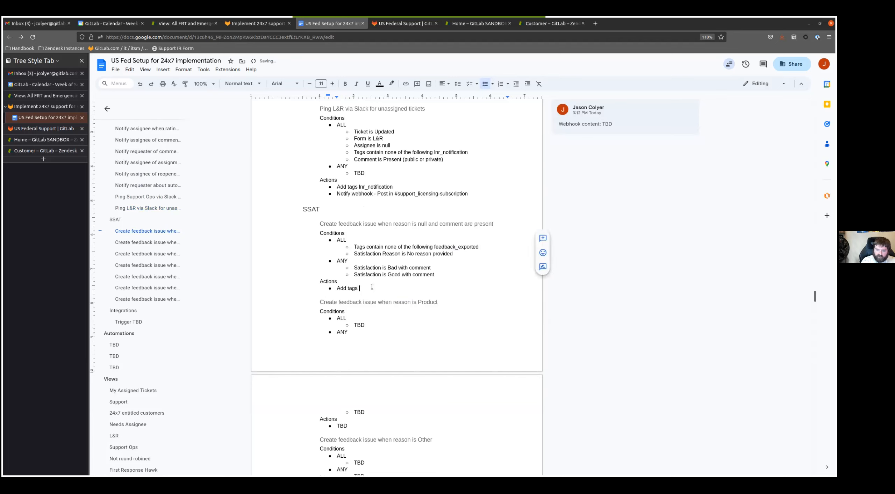
pyautogui.hotkey('ctrl', 'v')
# - Add the action "Notify webhook - Create feedback issue on gitlab.com" to the first SSAT trigger, with a nested "TBD" bullet
pyautogui.press('Return')
pyautogui.write('Notify webh')
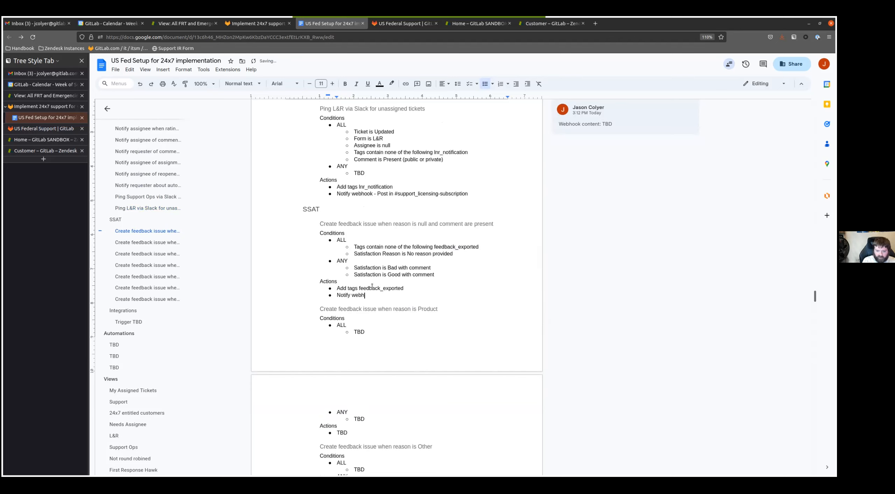
pyautogui.write('ook - Create feedback iss')
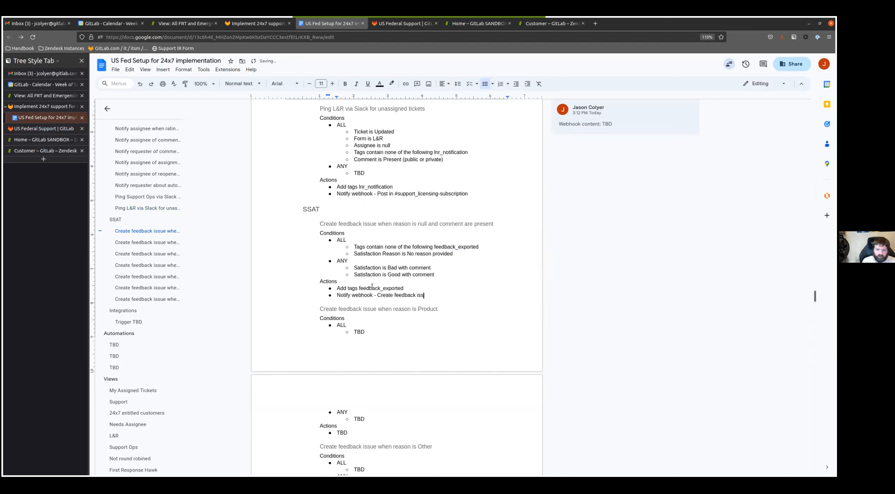
pyautogui.write('ue on gitlab.com')
pyautogui.press('Return')
pyautogui.press('Tab')
pyautogui.write('TBD')
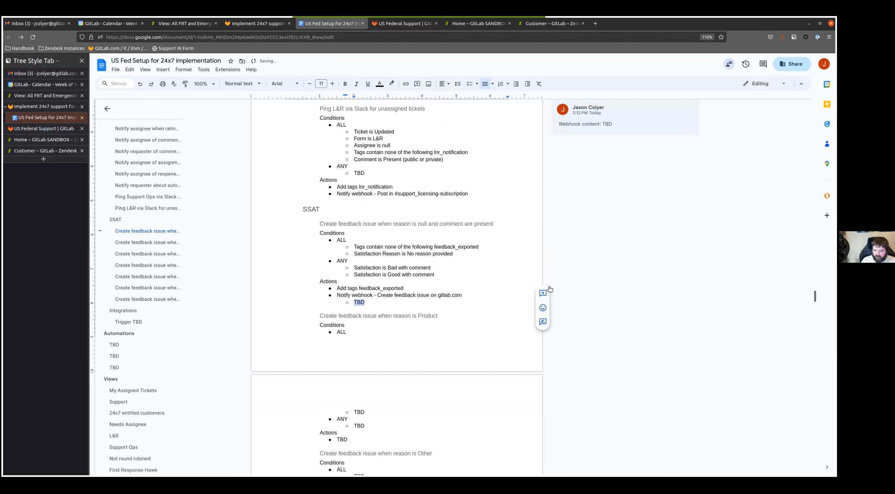
pyautogui.click(359, 302)
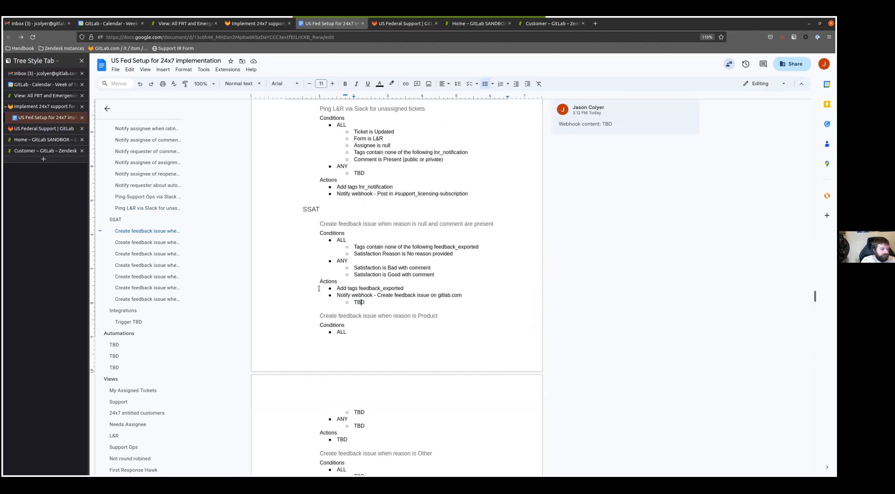
# - Copy the first trigger's ALL conditions into the Product trigger, completing the reason as "Satisfaction Reason is GitLab does not meet my needs"
pyautogui.scroll(-2, 353, 277)
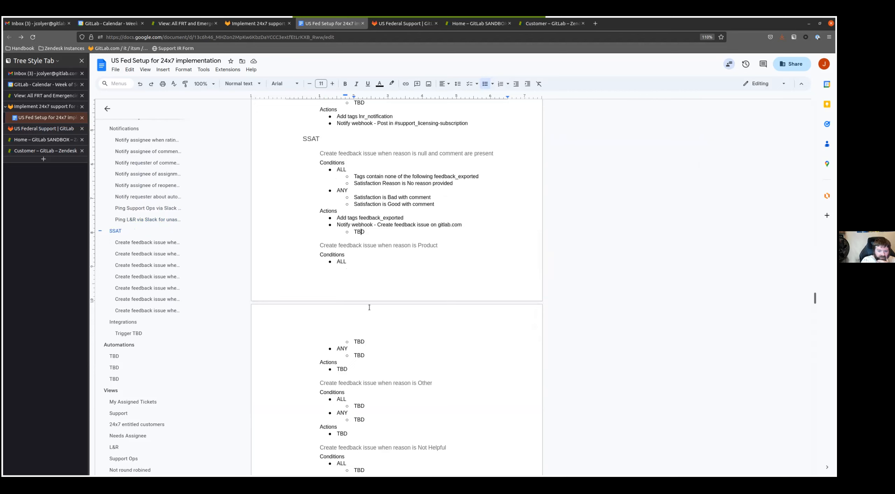
pyautogui.moveTo(355, 176); pyautogui.dragTo(408, 184)
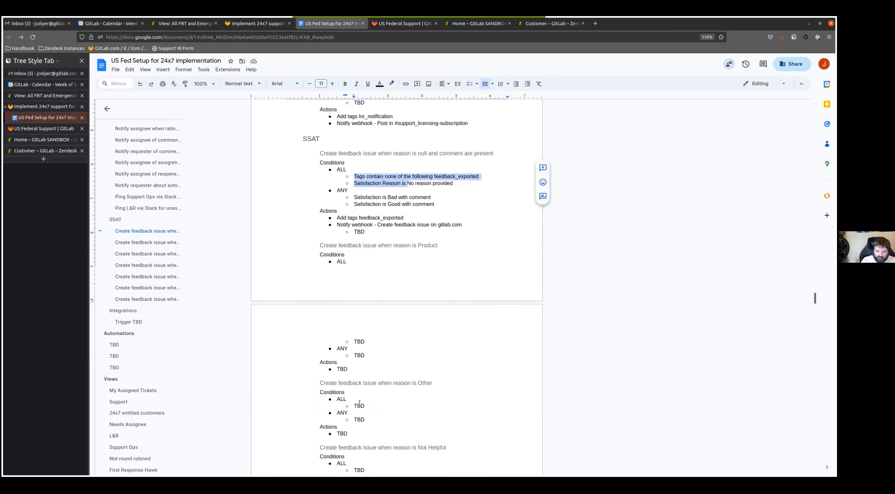
pyautogui.doubleClick(358, 341)
pyautogui.hotkey('ctrl', 'v')
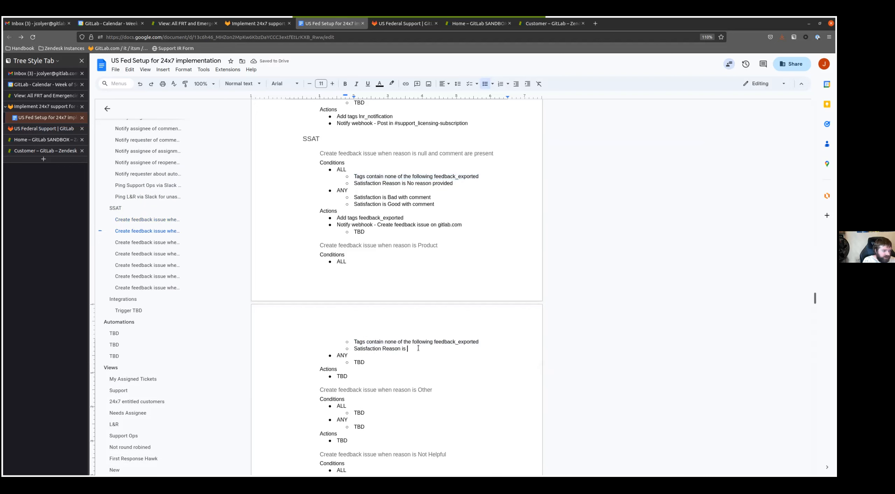
pyautogui.write('GitLab')
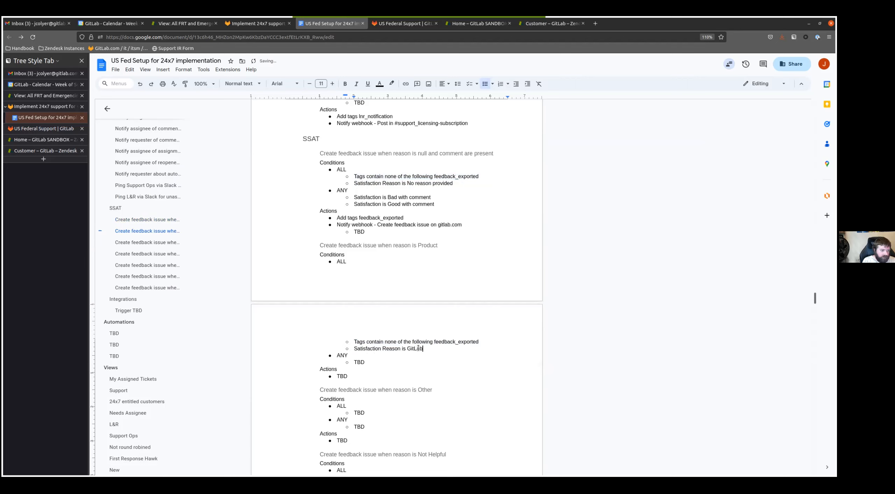
pyautogui.write(' does not meet my needs')
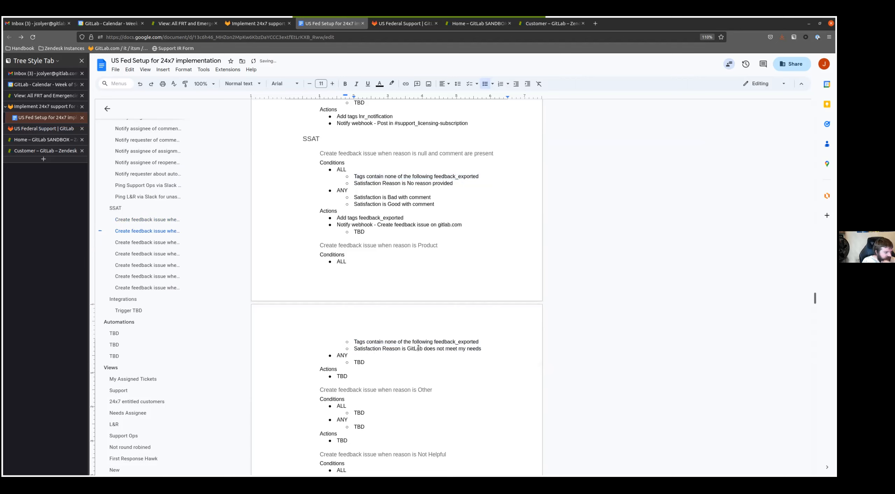
pyautogui.press('Down')
pyautogui.press('Down')
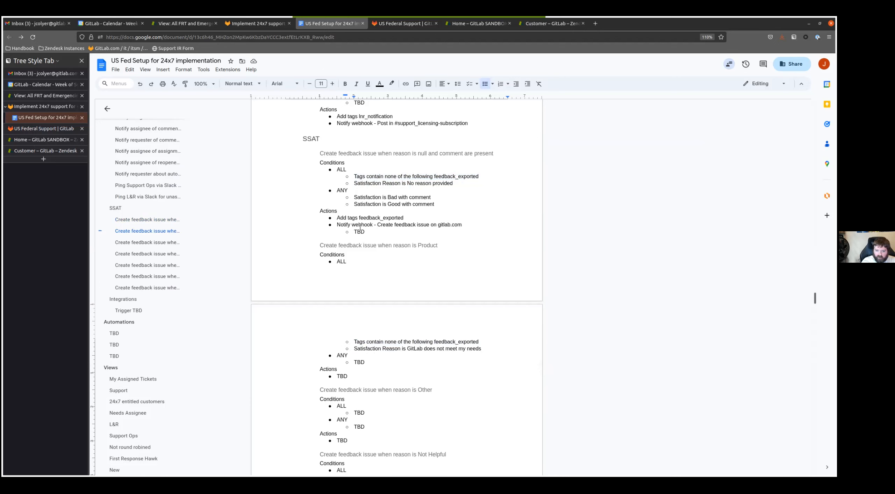
# - Replace the Product trigger's Actions placeholder with a copy of the first SSAT trigger's actions
pyautogui.keyDown('shift'); pyautogui.click(336, 218); pyautogui.keyUp('shift')
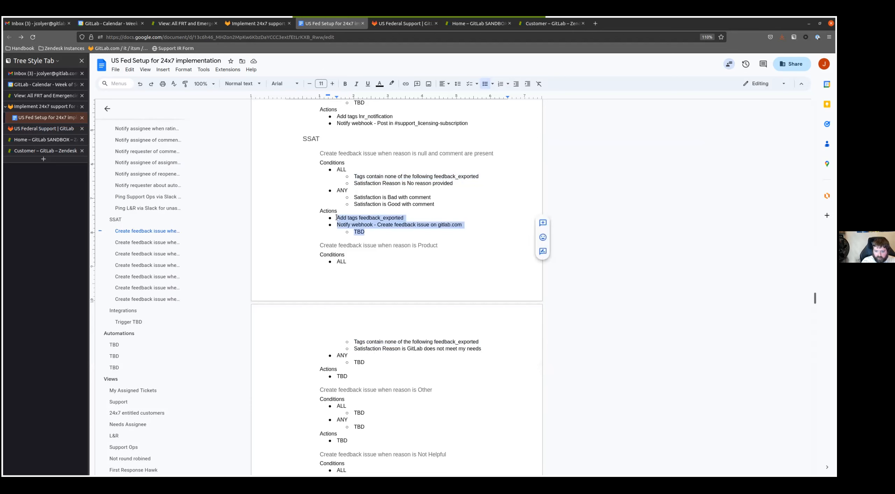
pyautogui.hotkey('ctrl', 'c')
pyautogui.doubleClick(338, 375)
pyautogui.hotkey('ctrl', 'v')
# - Replace the Other trigger's placeholder conditions and actions with a copy of the Product trigger's filled-in block
pyautogui.moveTo(366, 390); pyautogui.dragTo(354, 249)
pyautogui.scroll(-5, 373, 318)
pyautogui.hotkey('ctrl', 'c')
pyautogui.hotkey('ctrl', 'v')
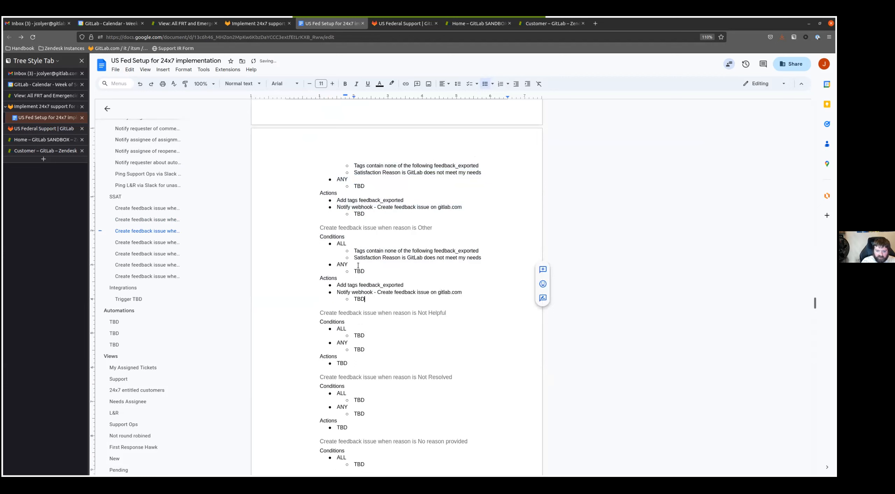
# - Change the Other trigger's Satisfaction Reason to "Some other reason"
pyautogui.click(408, 257)
pyautogui.hotkey('shift', 'End')
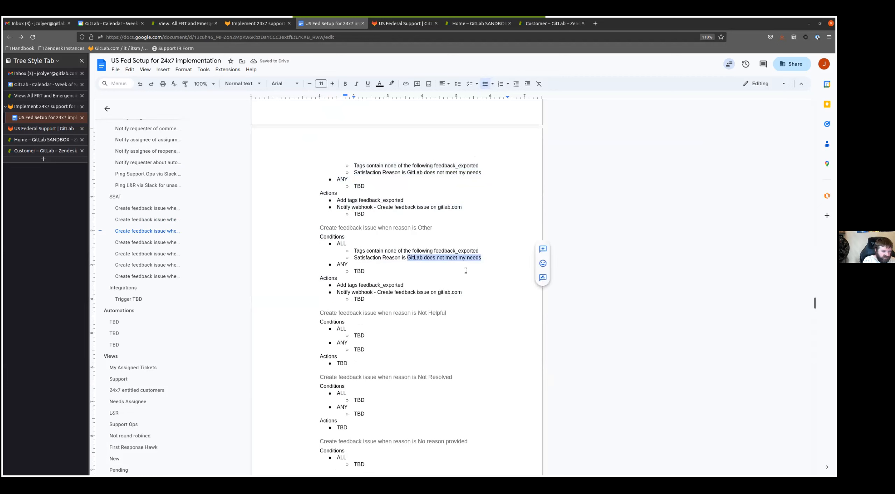
pyautogui.write('Some othe rre')
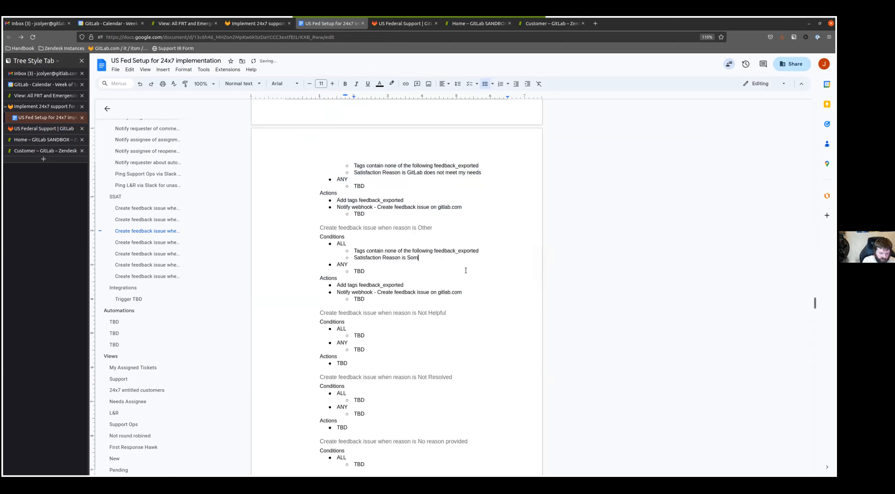
pyautogui.press('BackSpace')
pyautogui.press('BackSpace')
pyautogui.press('BackSpace')
pyautogui.write('reason')
# - Paste the copied block over the Not Helpful trigger's placeholders and set its Satisfaction Reason to "The answer wasn't helpful"
pyautogui.scroll(-2, 356, 228)
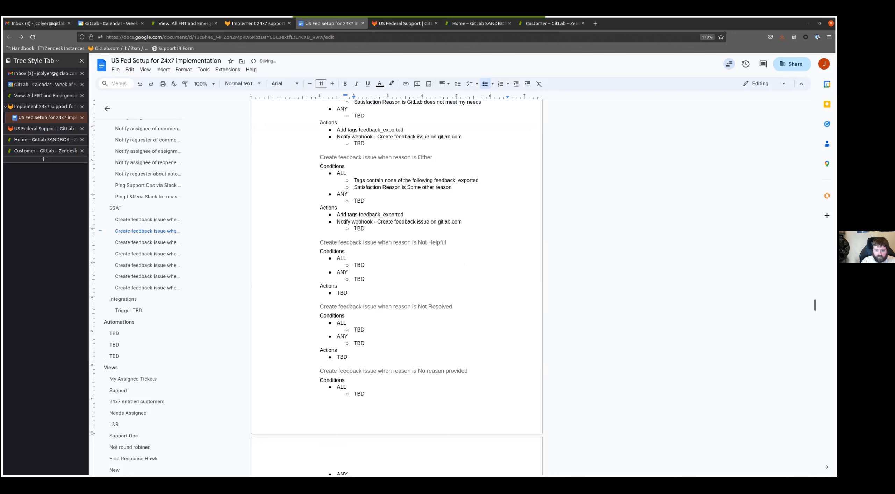
pyautogui.moveTo(347, 293); pyautogui.dragTo(355, 253)
pyautogui.hotkey('ctrl', 'v')
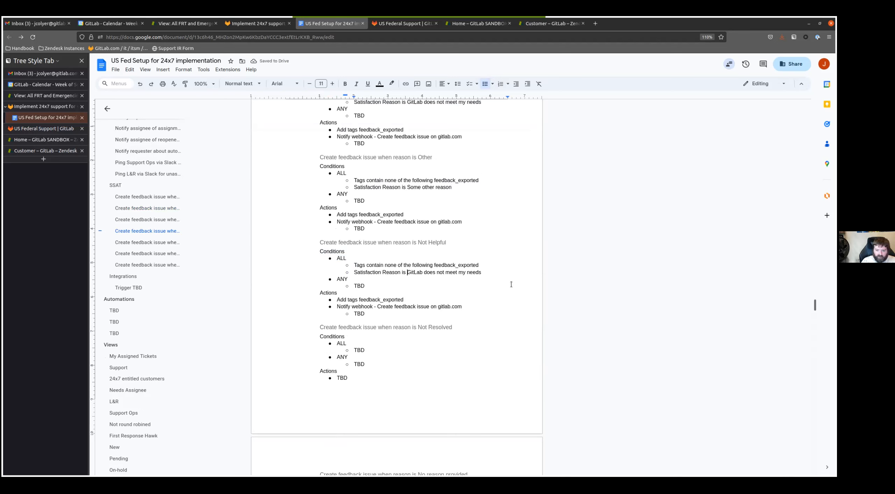
pyautogui.hotkey('shift', 'End')
pyautogui.write('The a')
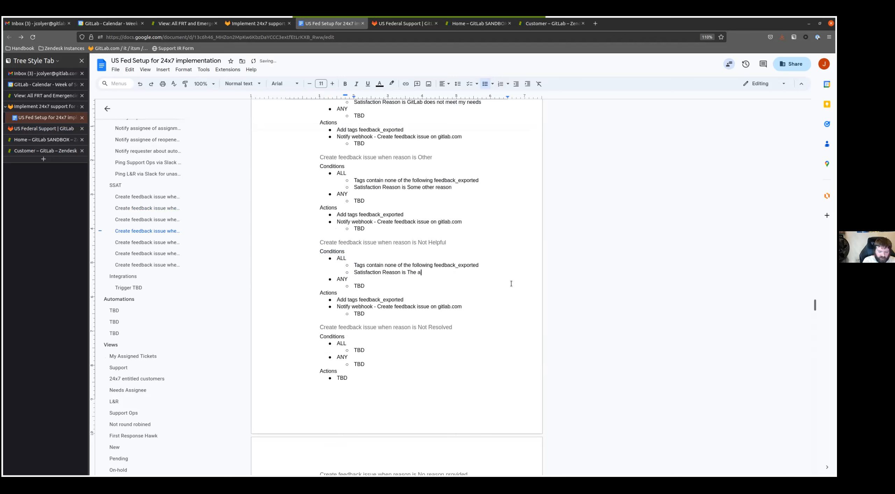
pyautogui.write("nswer wasn't helpful")
# - Paste the copied block over the Not Resolved trigger's placeholders and set its Satisfaction Reason to "The issue was not resolved"
pyautogui.scroll(-2, 363, 283)
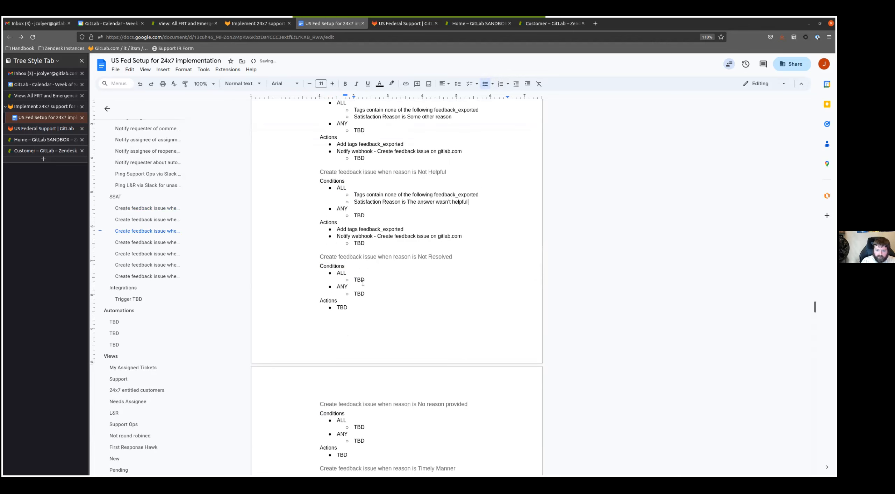
pyautogui.hotkey('shift', 'Up')
pyautogui.hotkey('shift', 'Up')
pyautogui.hotkey('shift', 'Up')
pyautogui.hotkey('shift', 'Up')
pyautogui.hotkey('shift', 'Up')
pyautogui.hotkey('shift', 'Up')
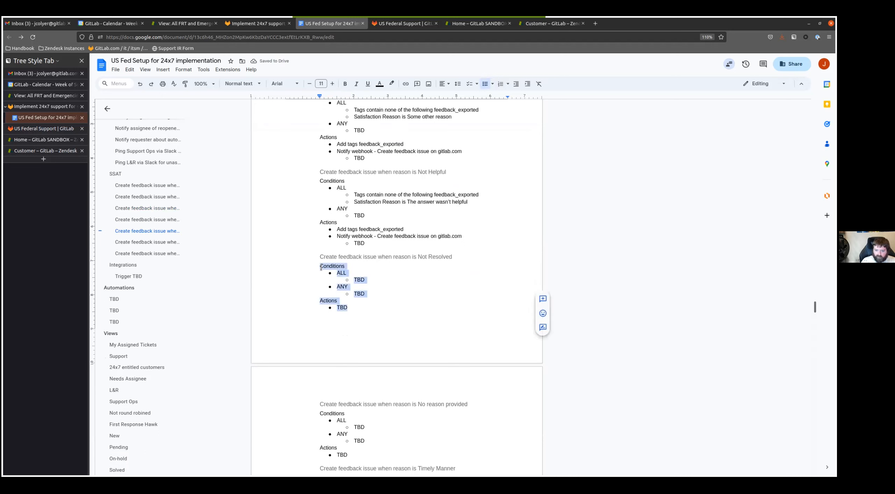
pyautogui.hotkey('ctrl', 'v')
pyautogui.click(407, 290)
pyautogui.hotkey('shift', 'End')
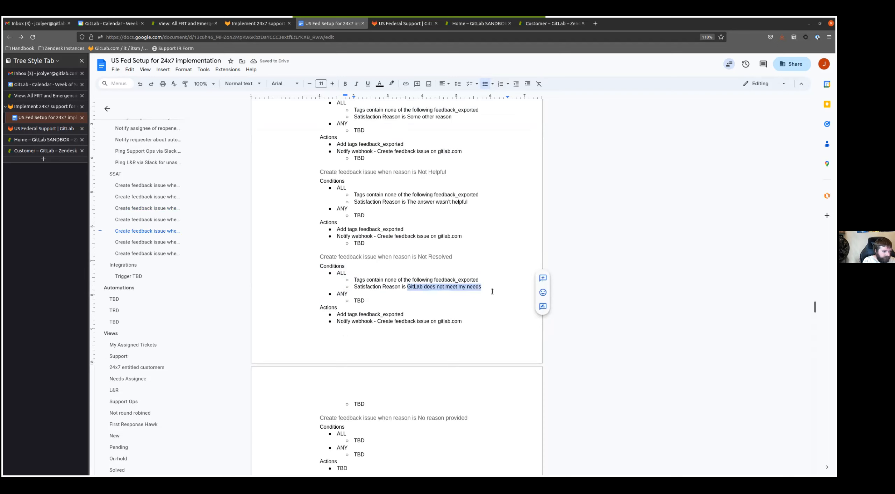
pyautogui.write('The is')
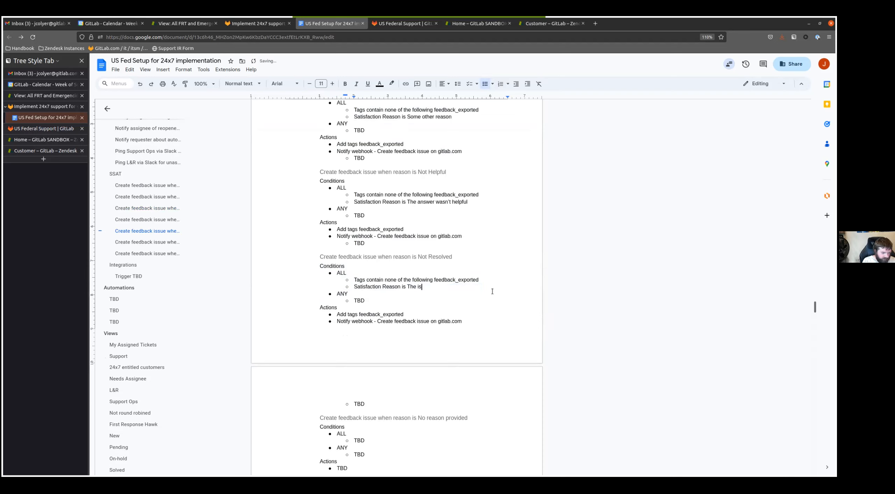
pyautogui.write('sue was not resolved')
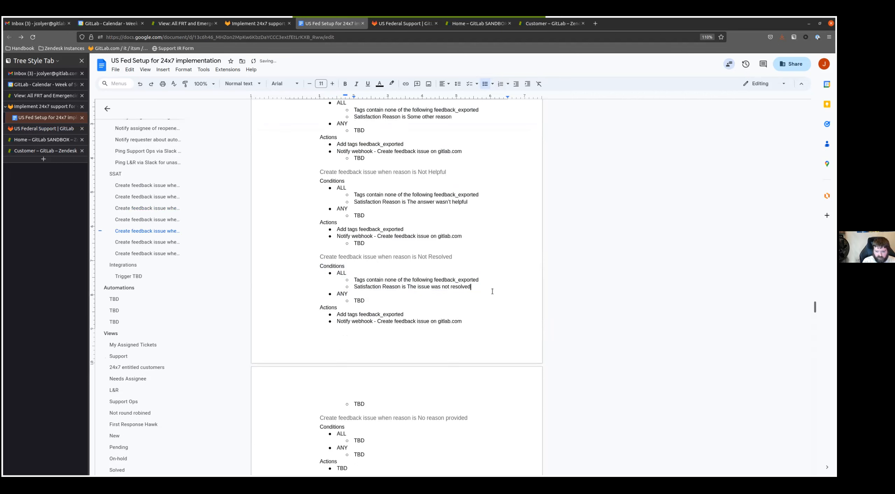
# - Replace the Timely Manner trigger's placeholder conditions and actions with the copied block
pyautogui.scroll(-5, 265, 307)
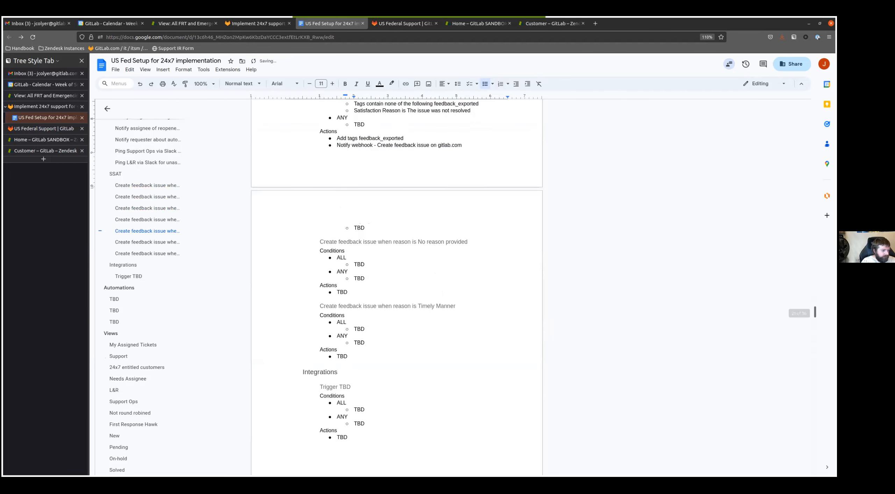
pyautogui.moveTo(347, 356); pyautogui.dragTo(318, 315)
pyautogui.hotkey('ctrl', 'v')
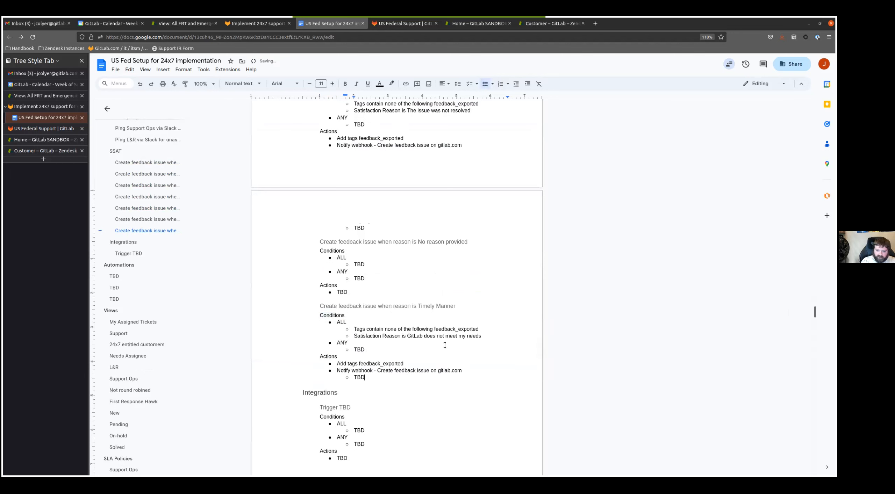
# - Change the Timely Manner trigger's Satisfaction Reason to "The answer wasn't deliver in a timely manner", correcting the misspelled words
pyautogui.hotkey('shift', 'End')
pyautogui.press('BackSpace')
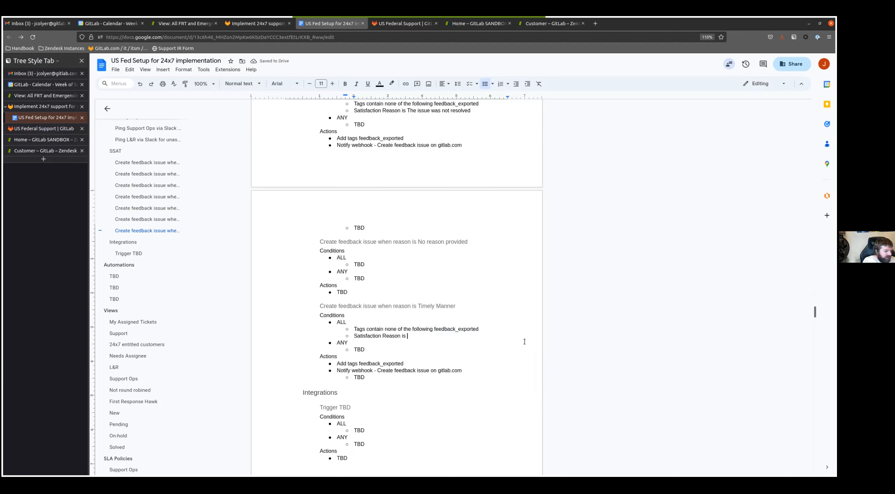
pyautogui.write('The answee')
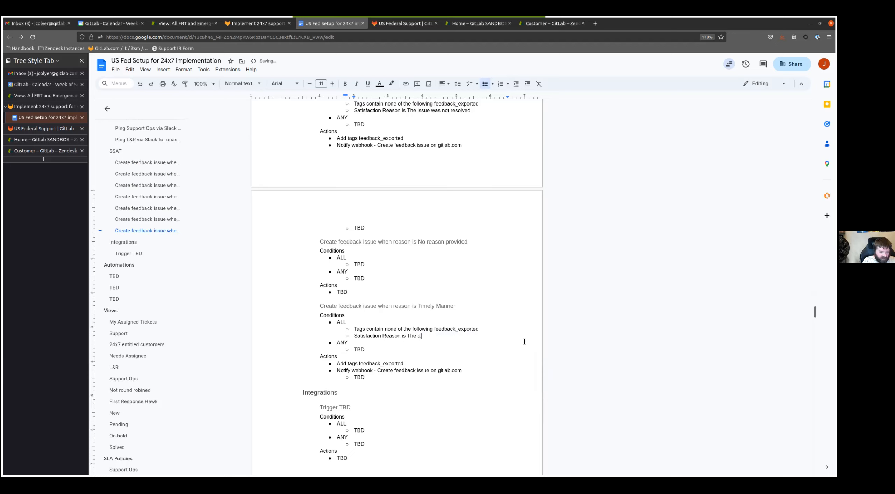
pyautogui.press('BackSpace')
pyautogui.press('BackSpace')
pyautogui.press('BackSpace')
pyautogui.press('BackSpace')
pyautogui.press('BackSpace')
pyautogui.write('nswer wasnt deleiver ')
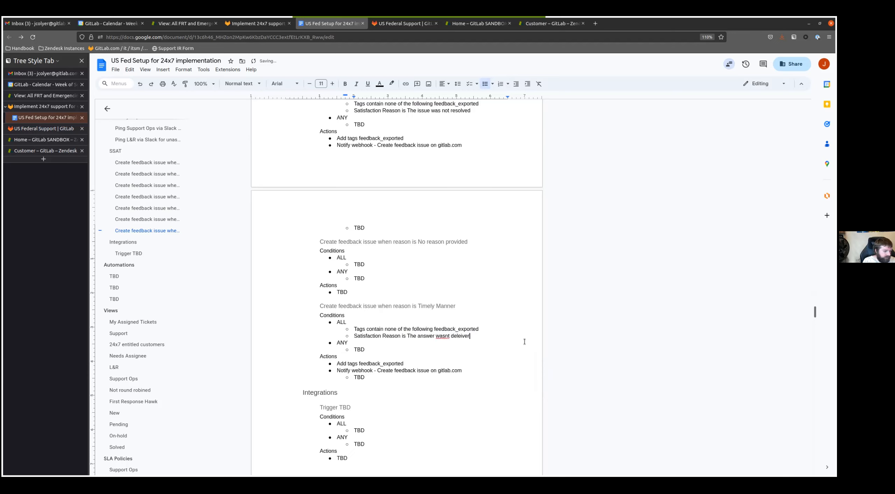
pyautogui.write('in a tm')
pyautogui.write('mely manan')
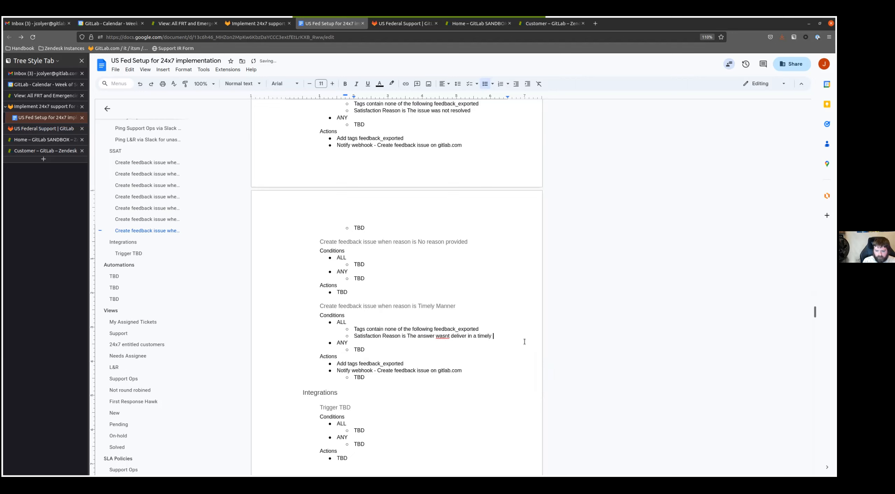
pyautogui.press('BackSpace')
pyautogui.press('BackSpace')
pyautogui.write('nger')
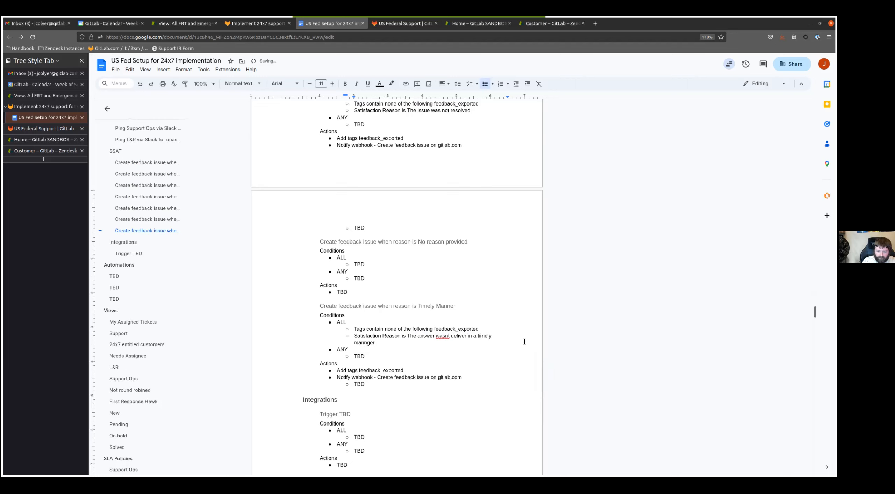
pyautogui.rightClick(441, 336)
pyautogui.click(449, 353)
pyautogui.click(374, 343)
pyautogui.click(370, 334)
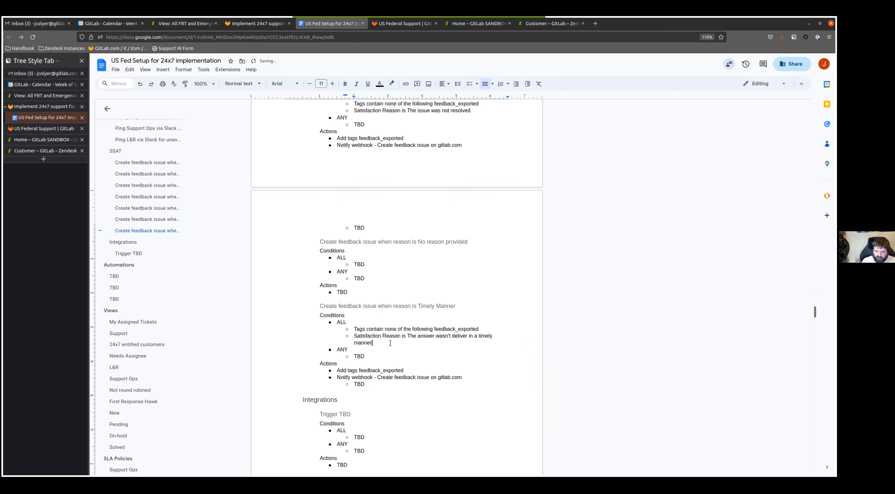
# - Paste the copied block over the No reason provided trigger's placeholders and set its Satisfaction Reason to "No reason provided"
pyautogui.moveTo(354, 291); pyautogui.dragTo(319, 250)
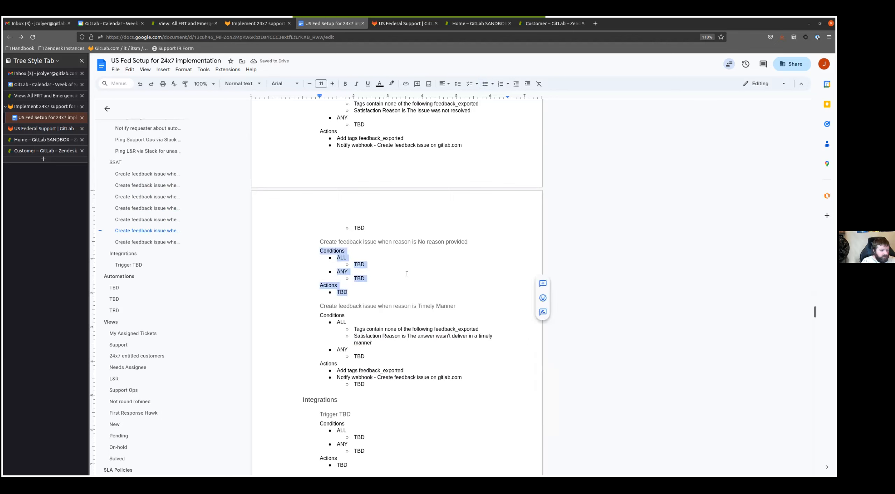
pyautogui.write('Conditions ALL Tags contain none of the following feedback_exported Satisfaction Reason is GitLab does not meet my needs ANY TBD Actions Add tags feedback_exported Notify webhook - Create feedback issue on gitlab.com TBD')
pyautogui.press('Left')
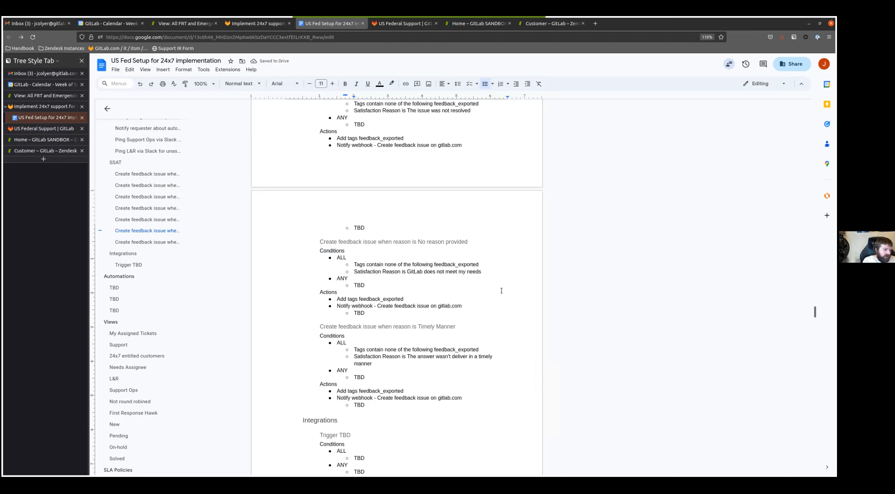
pyautogui.hotkey('shift', 'End')
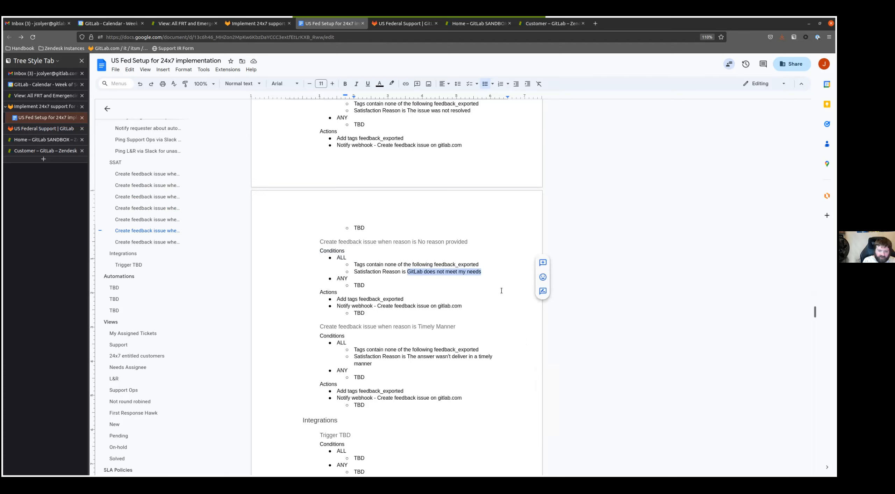
pyautogui.write('No reason provid')
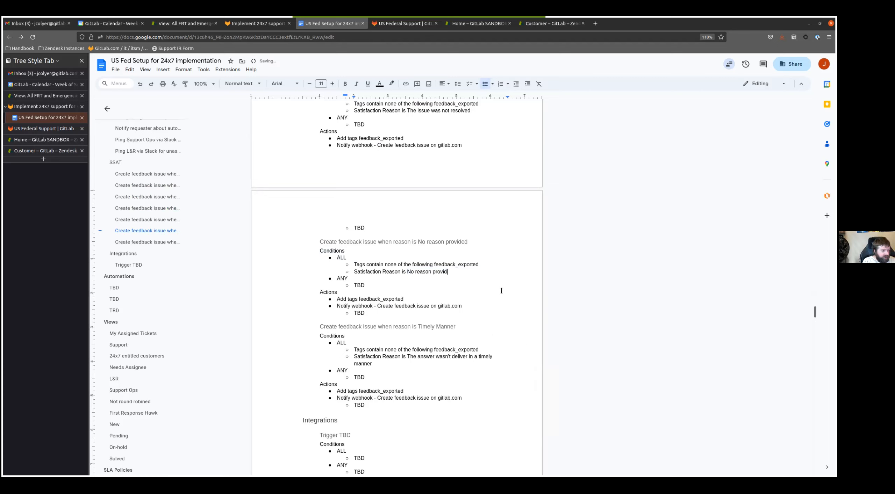
pyautogui.write('ed')
# - Add the condition "Satisfaction is Bad" to the ALL list of the No reason provided trigger
pyautogui.press('Return')
pyautogui.write('Satisfaction is Bad')
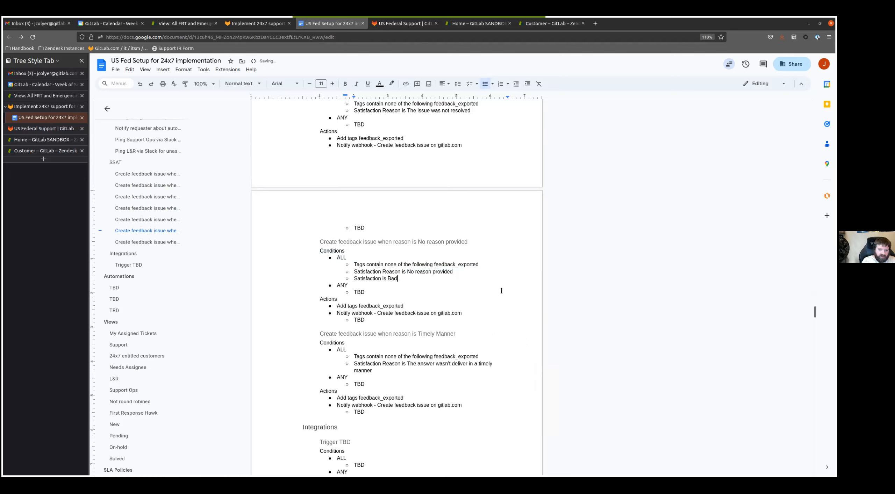
# - Reuse the existing comment text "Webhook content: TBD" as a comment on the webhook TBD of the first SSAT trigger
pyautogui.scroll(-3, 502, 291)
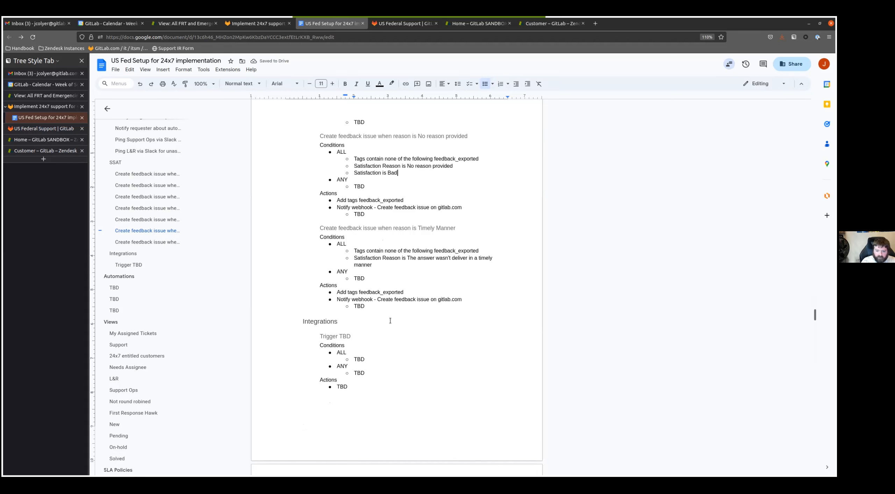
pyautogui.scroll(10, 381, 301)
pyautogui.scroll(-3, 372, 280)
pyautogui.scroll(6, 371, 280)
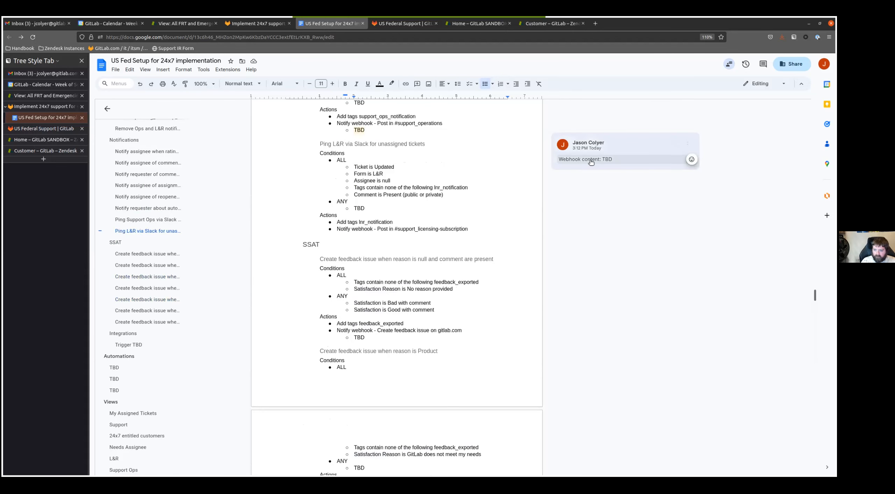
pyautogui.click(591, 162)
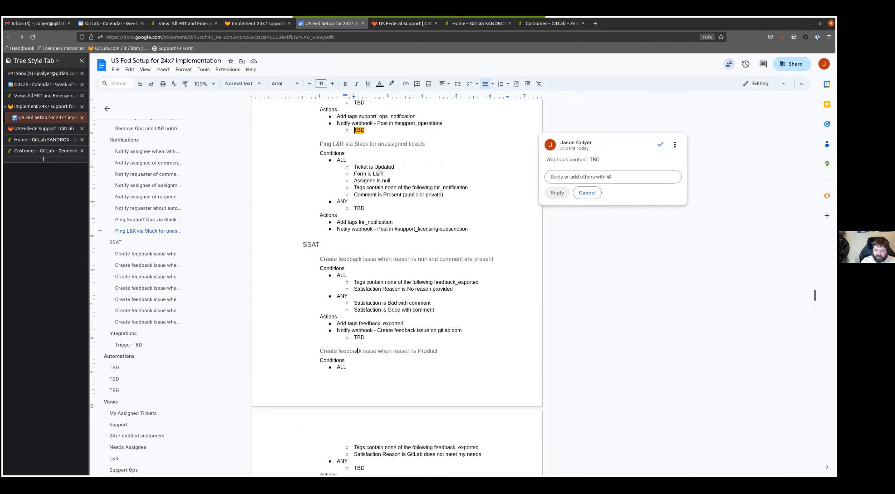
pyautogui.doubleClick(359, 338)
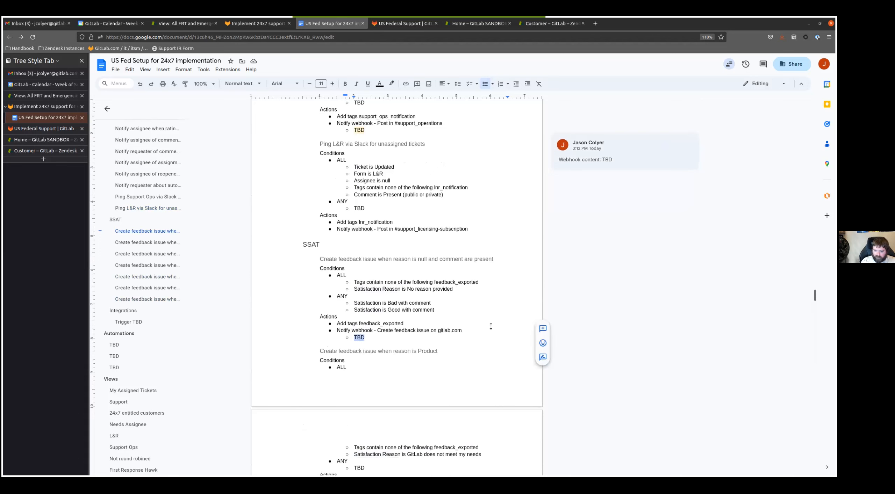
pyautogui.click(541, 330)
pyautogui.write('Webhook content: TBD')
pyautogui.click(561, 384)
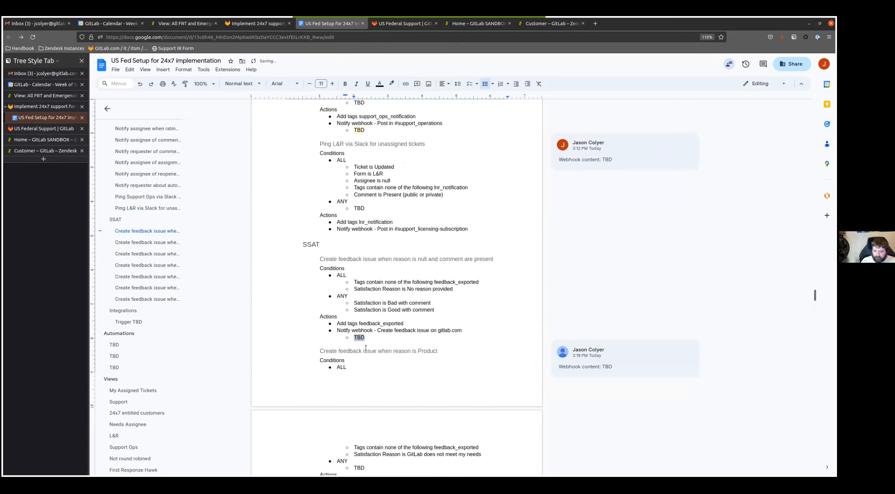
# - Add the comment "Webhook content: TBD" to the webhook TBD entries of the Product and Other triggers
pyautogui.scroll(-6, 354, 301)
pyautogui.doubleClick(359, 284)
pyautogui.click(546, 276)
pyautogui.write('Webhook content: TBD')
pyautogui.click(561, 330)
pyautogui.doubleClick(359, 370)
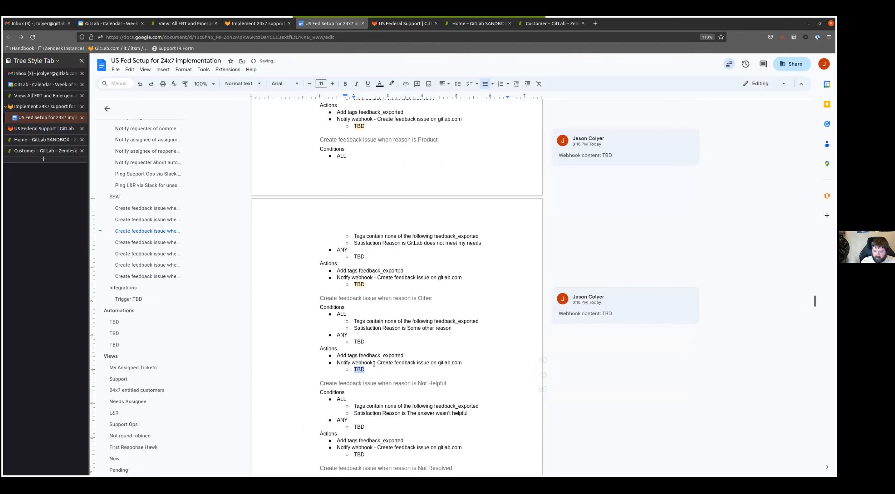
pyautogui.click(543, 360)
pyautogui.write('Webhook content: TBD')
pyautogui.click(563, 414)
# - Add the comment "Webhook content: TBD" to the webhook TBD entries of the Not Helpful and Not Resolved triggers
pyautogui.scroll(-4, 352, 352)
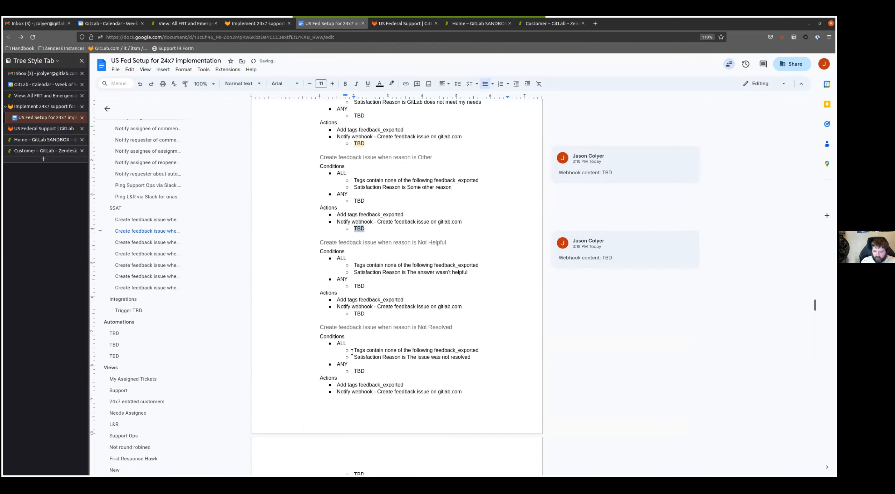
pyautogui.doubleClick(359, 314)
pyautogui.click(545, 307)
pyautogui.write('Webhook content: TBD')
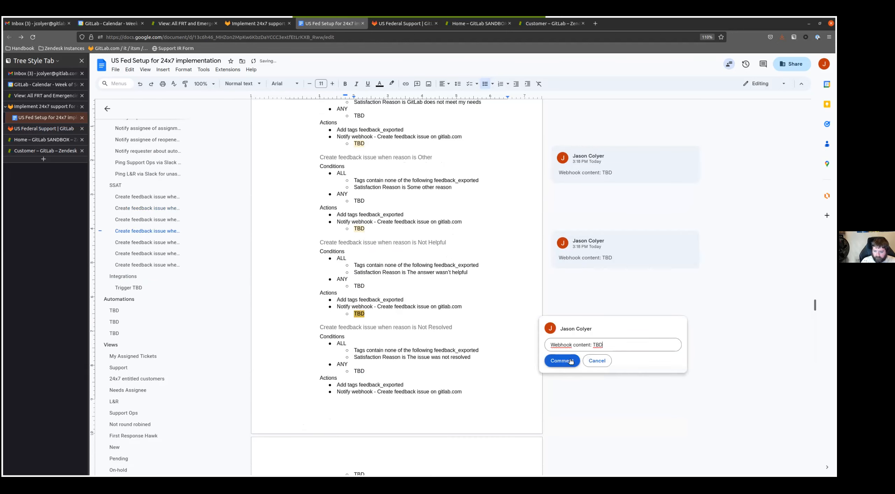
pyautogui.click(561, 360)
pyautogui.scroll(-4, 360, 360)
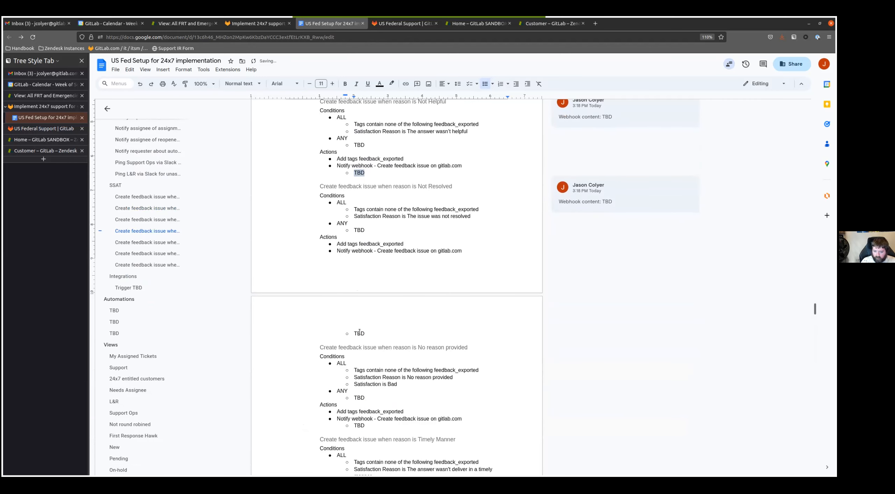
pyautogui.doubleClick(359, 334)
pyautogui.click(545, 327)
pyautogui.write('Webhook content: TBD')
pyautogui.click(546, 379)
# - Add the comment "Webhook content: TBD" to the webhook TBD entries of the No reason provided and Timely Manner triggers
pyautogui.scroll(-4, 545, 349)
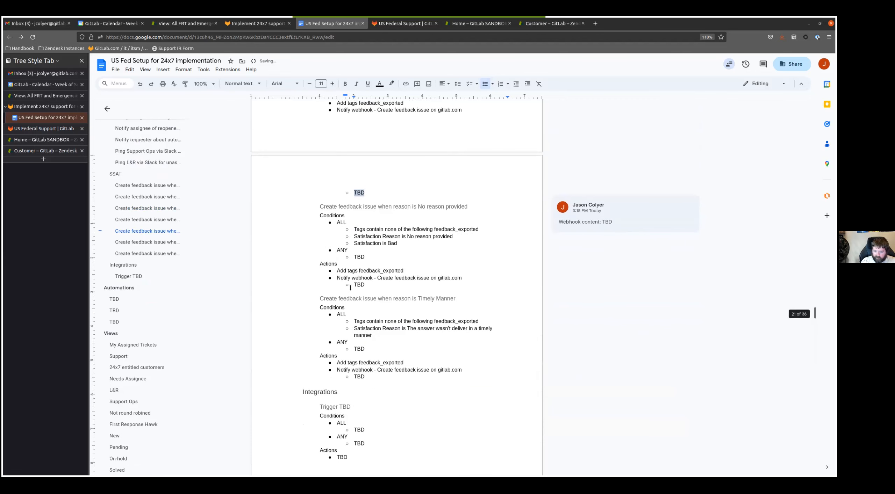
pyautogui.doubleClick(359, 285)
pyautogui.click(542, 276)
pyautogui.write('Webhook content: TBD')
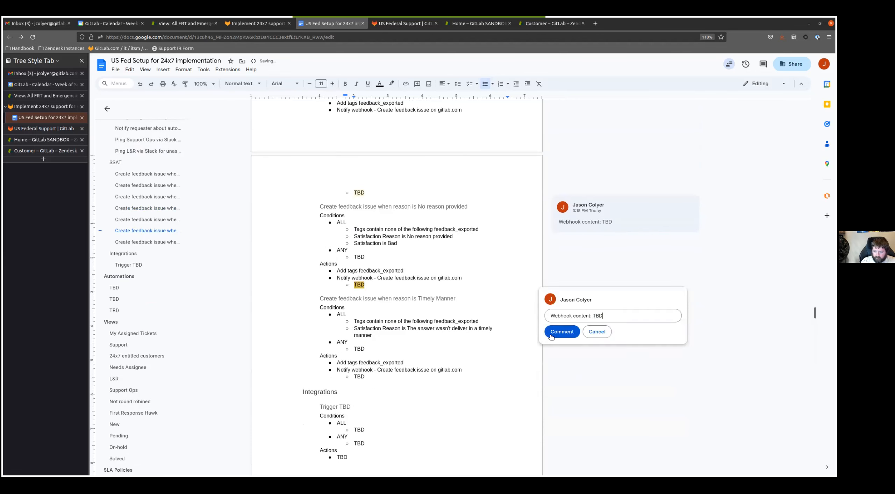
pyautogui.click(556, 333)
pyautogui.doubleClick(359, 376)
pyautogui.click(542, 367)
pyautogui.write('Webhook content: TBD')
pyautogui.click(562, 424)
# - Copy the Trigger TBD template block under Integrations and paste five copies of it into that section
pyautogui.scroll(-4, 327, 336)
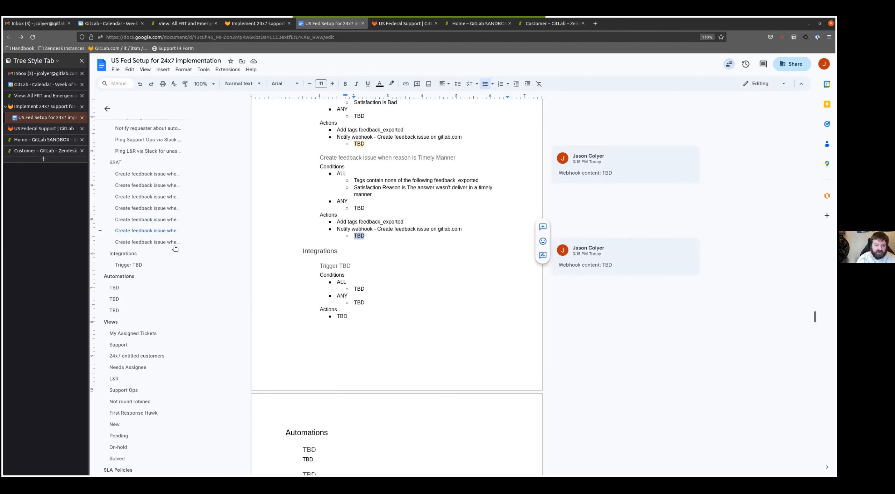
pyautogui.scroll(-3, 305, 251)
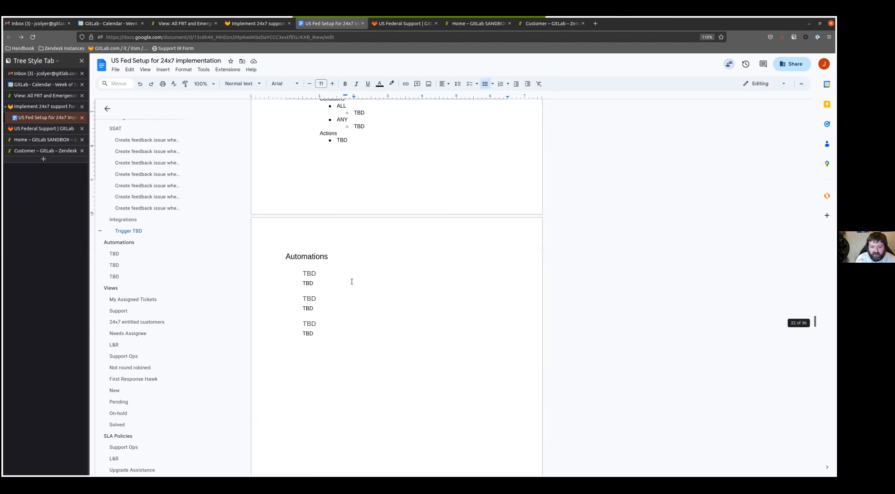
pyautogui.moveTo(348, 211); pyautogui.dragTo(320, 160)
pyautogui.hotkey('ctrl', 'c')
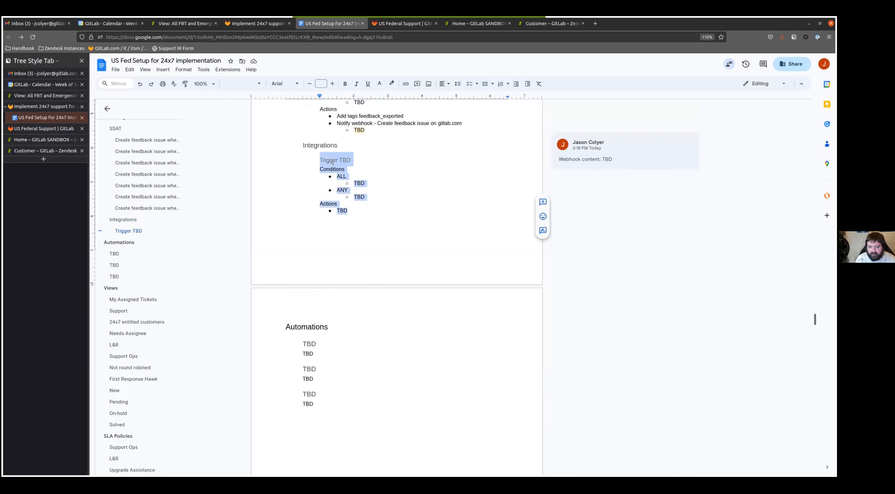
pyautogui.click(332, 160)
pyautogui.press('Home')
pyautogui.press('Return')
pyautogui.press('Up')
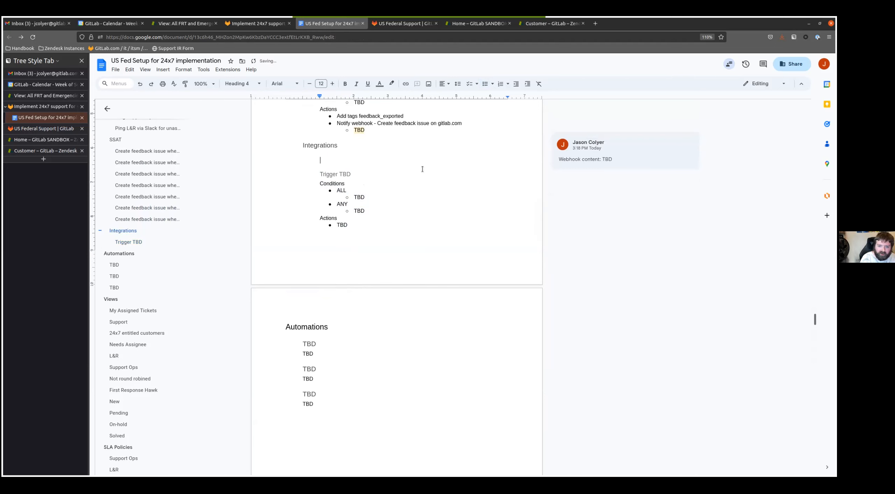
pyautogui.hotkey('ctrl', 'v')
pyautogui.press('Return')
pyautogui.hotkey('ctrl', 'v')
pyautogui.hotkey('ctrl', 'v')
pyautogui.hotkey('ctrl', 'v')
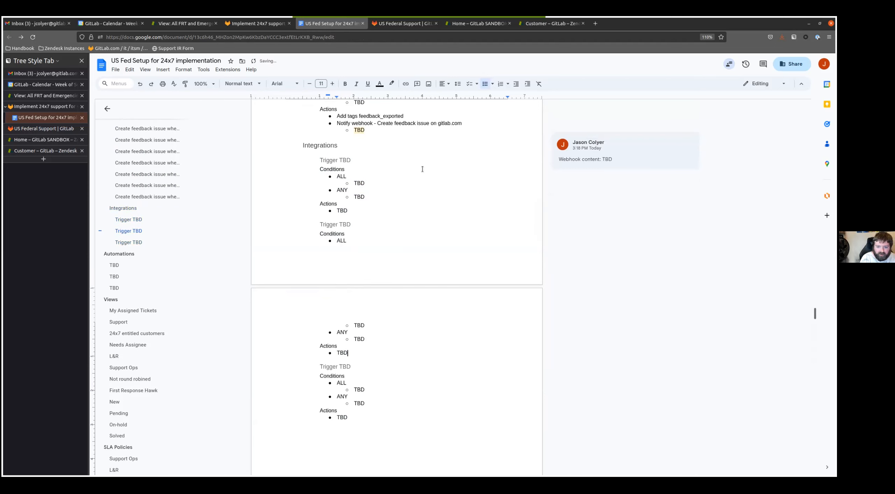
pyautogui.hotkey('ctrl', 'v')
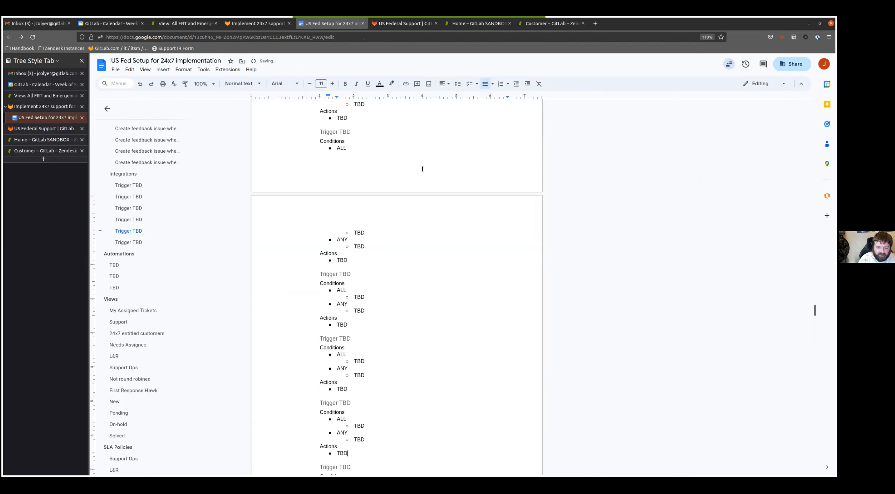
# - Rename the first Trigger TBD heading under Integrations to "Create SFDC case when ticket is created"
pyautogui.scroll(6, 383, 257)
pyautogui.click(351, 343)
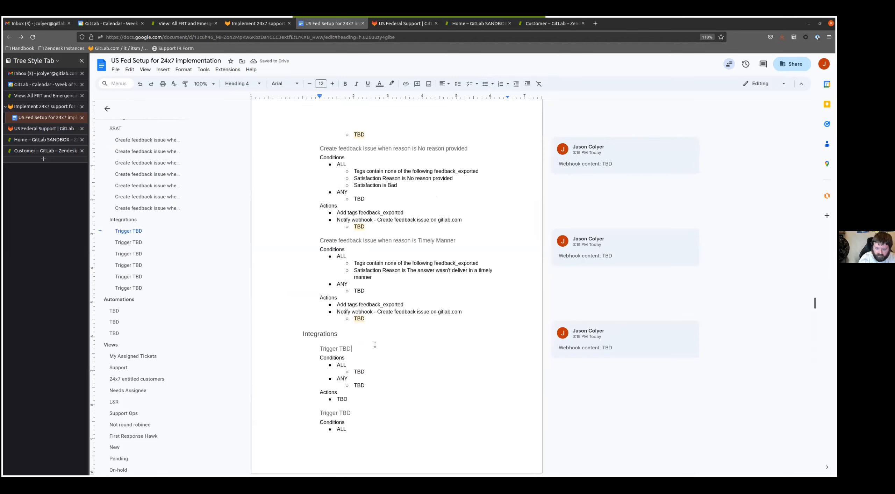
pyautogui.hotkey('shift', 'Home')
pyautogui.write('Create SFDC case when ticket is created')
# - Replace the SFDC case trigger's ALL placeholder with the conditions "Organization is not null" and "Organization is not GitLab"
pyautogui.press('Down')
pyautogui.press('Down')
pyautogui.press('Down')
pyautogui.press('BackSpace')
pyautogui.press('BackSpace')
pyautogui.press('BackSpace')
pyautogui.write('Orga')
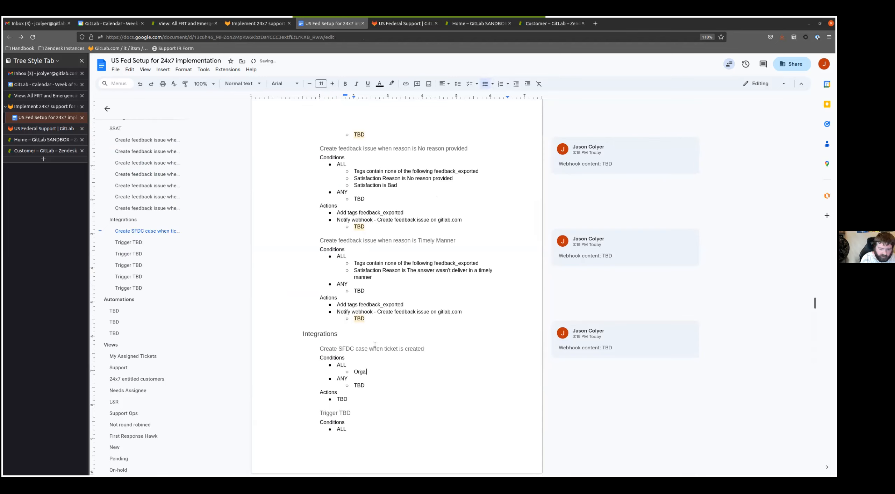
pyautogui.write('nization is not null')
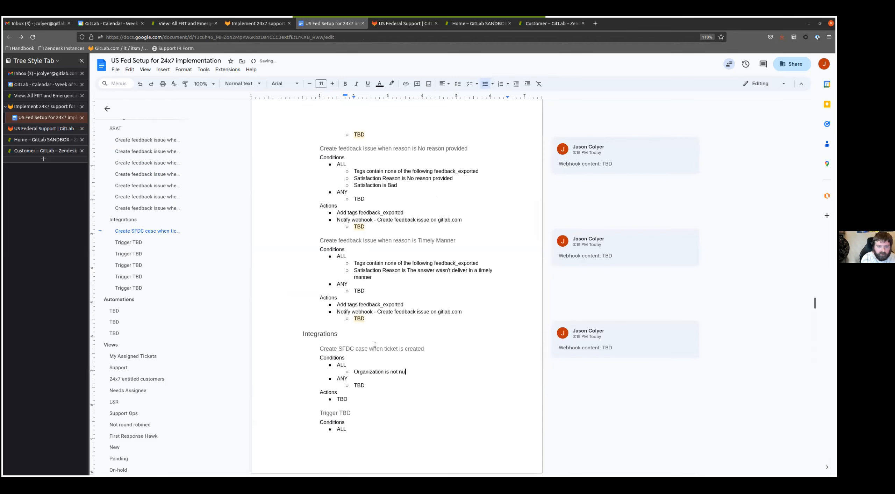
pyautogui.press('Return')
pyautogui.write('Organizati')
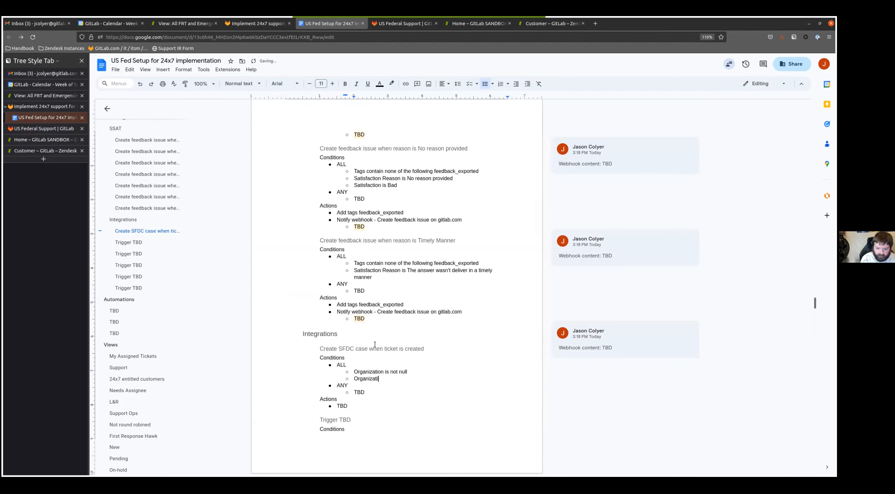
pyautogui.write('on is not Git')
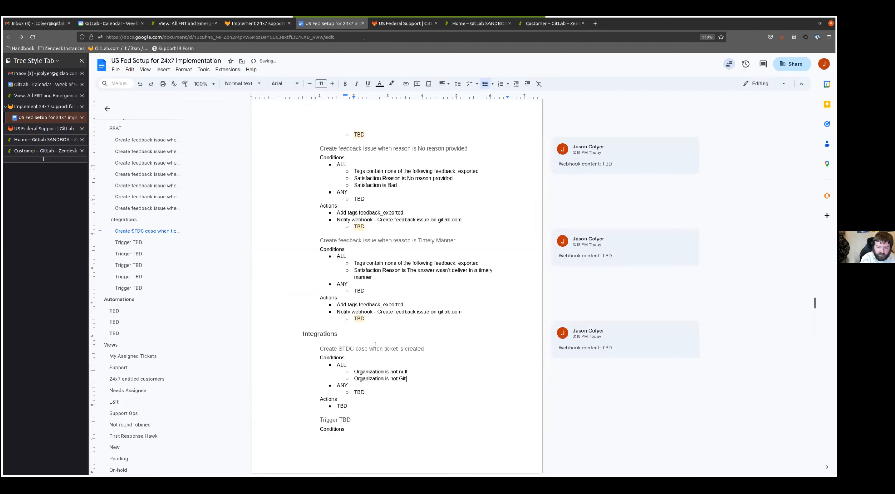
pyautogui.write('Lab')
# - Add the ALL conditions "Ticket is Created" and "Form is not License Issue" to the Create SFDC case trigger
pyautogui.press('Return')
pyautogui.write('Ticket is Created')
pyautogui.press('Return')
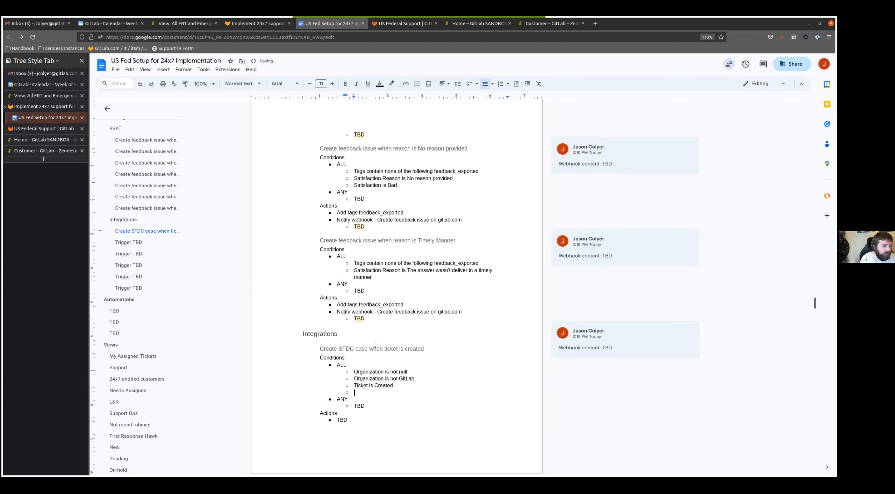
pyautogui.write('Form is not ')
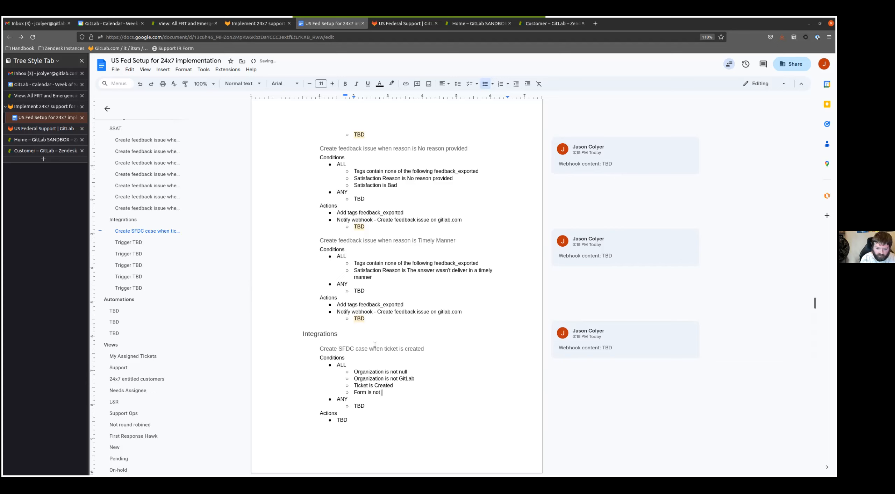
pyautogui.write('License Issue')
pyautogui.press('Return')
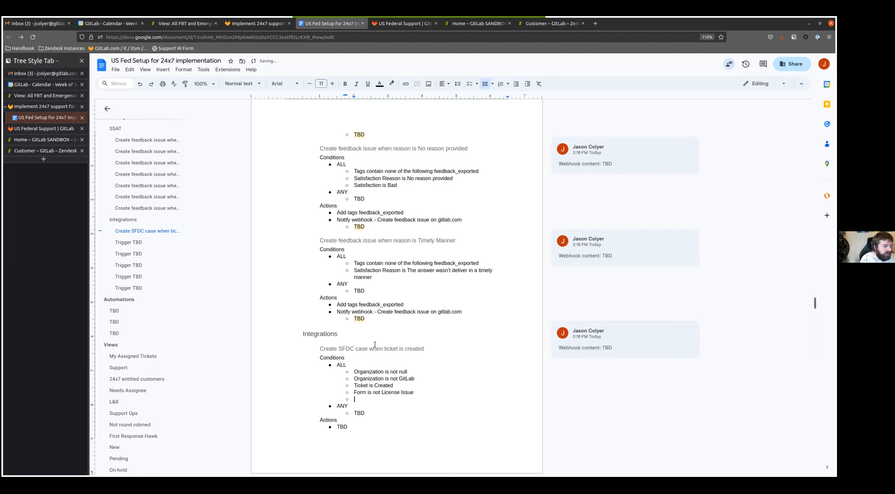
# - Add the ALL condition "Tags contain none of the following sfdc_case_created" to the Create SFDC case trigger
pyautogui.write('Tags contain none of t')
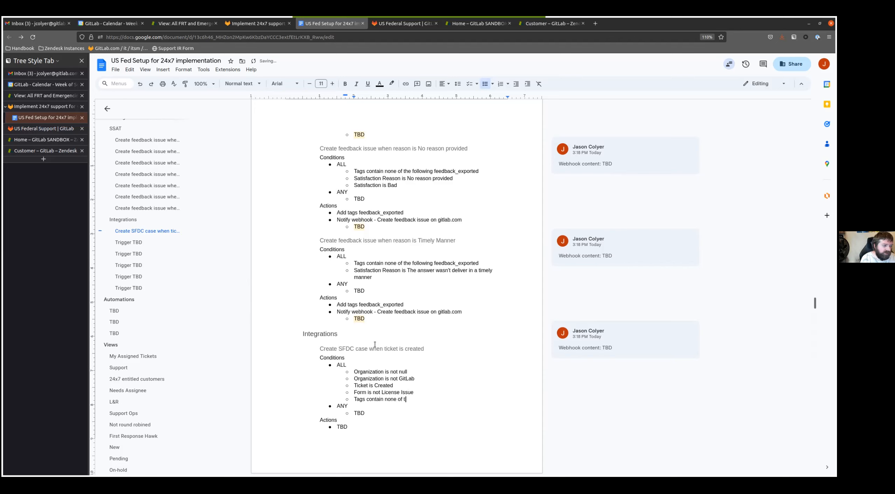
pyautogui.write('he following sfdc_c')
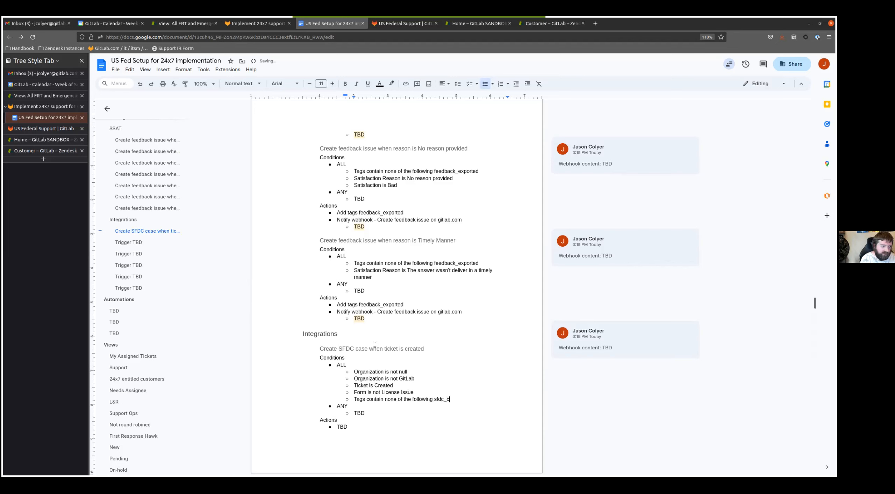
pyautogui.write('ase_created')
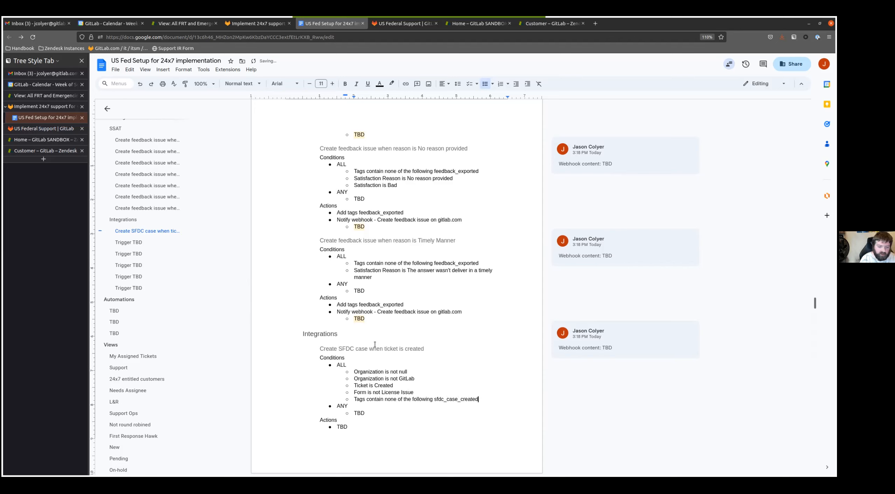
# - Replace the Create SFDC case trigger's Actions placeholder with "Add tags sfdc_case_created", copying the tag from its conditions
pyautogui.press('Down')
pyautogui.press('Down')
pyautogui.press('BackSpace')
pyautogui.press('BackSpace')
pyautogui.press('BackSpace')
pyautogui.write('Add tags')
pyautogui.doubleClick(461, 401)
pyautogui.hotkey('ctrl', 'c')
pyautogui.click(390, 427)
pyautogui.hotkey('ctrl', 'v')
pyautogui.press('Return')
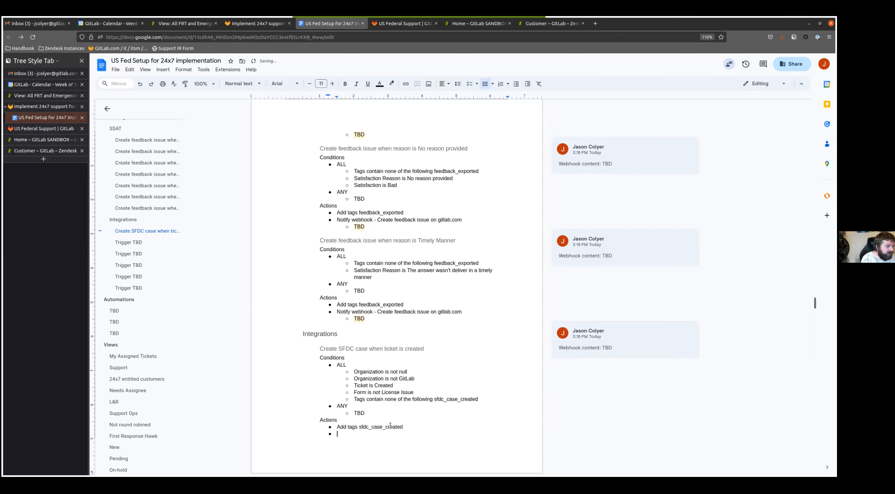
# - Add the action "Notify webhook - Create or update SFDC case" with a nested TBD entry to the Create SFDC case trigger
pyautogui.write('Notify webho')
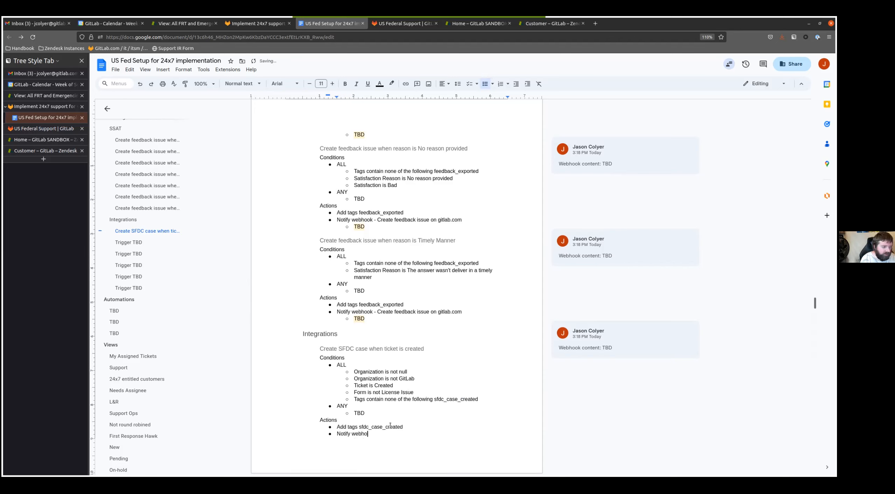
pyautogui.write('ok - Create or update SFDC case')
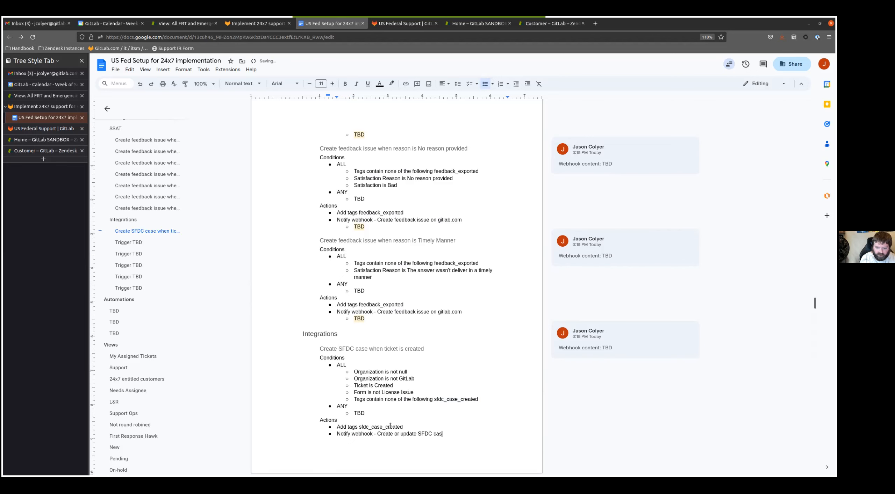
pyautogui.press('Return')
pyautogui.press('Tab')
pyautogui.write('TBD')
# - Add the comment "Webhook content: TBD" to the nested TBD entry under the Create SFDC case trigger's webhook action
pyautogui.hotkey('shift', 'Home')
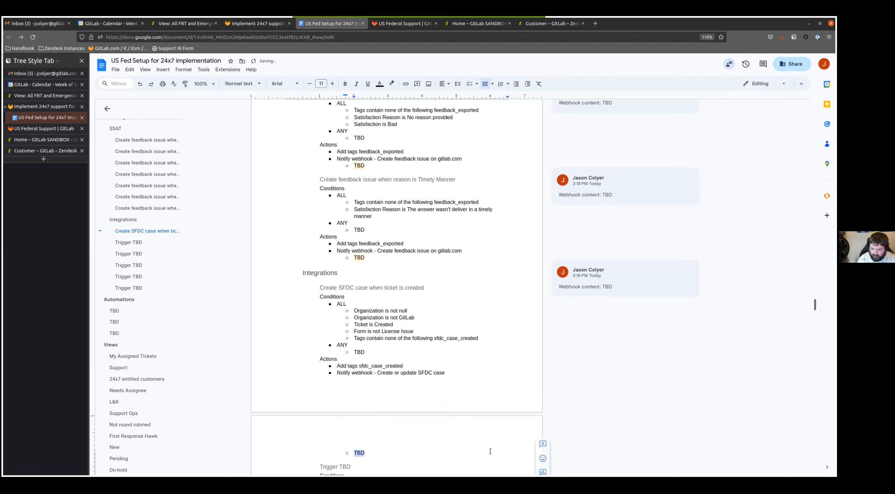
pyautogui.hotkey('ctrl', 'alt', 'm')
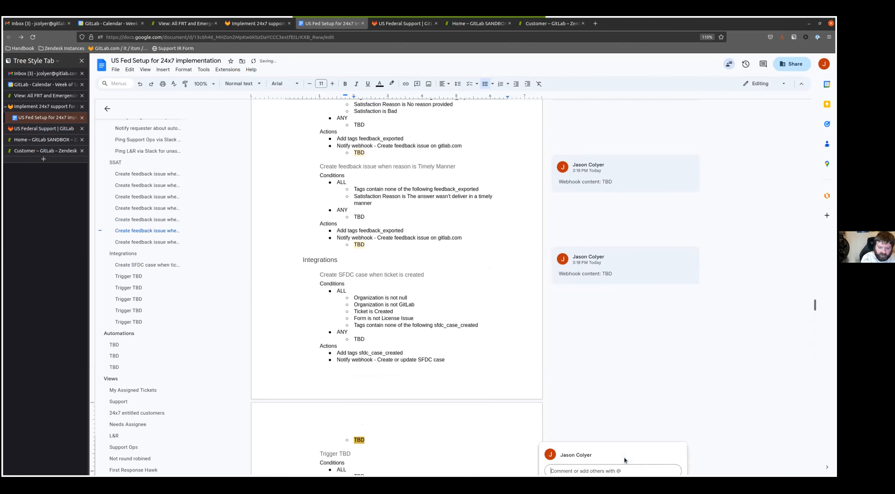
pyautogui.write('Webhook c')
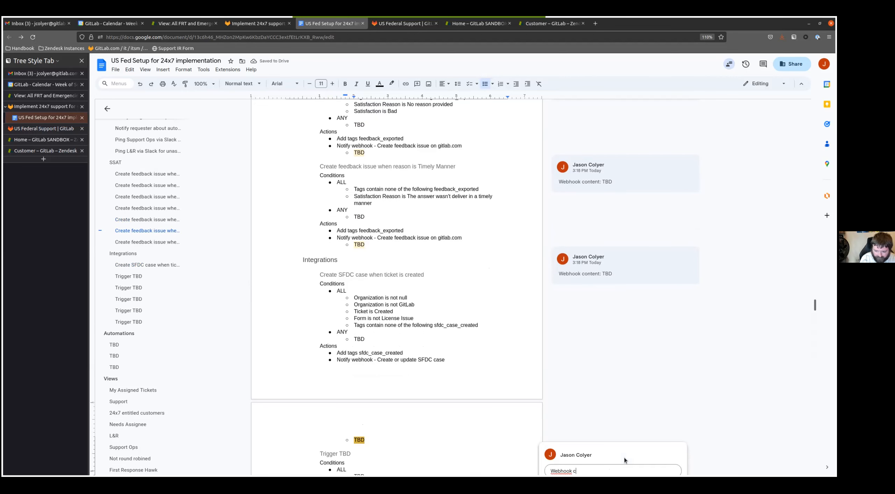
pyautogui.write('ontent: TB')
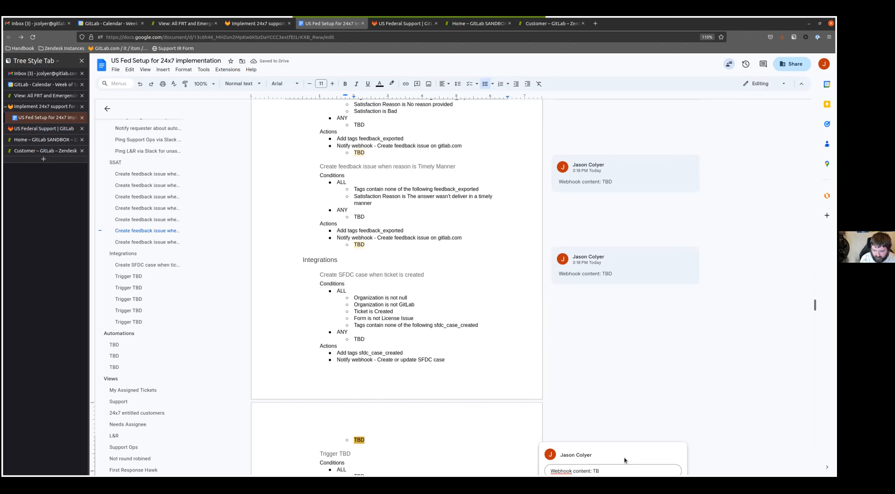
pyautogui.write('D')
pyautogui.hotkey('ctrl', 'Return')
# - Rename the next Trigger TBD heading under Integrations to "Update SFDC case when ticket is closed"
pyautogui.scroll(-5, 274, 264)
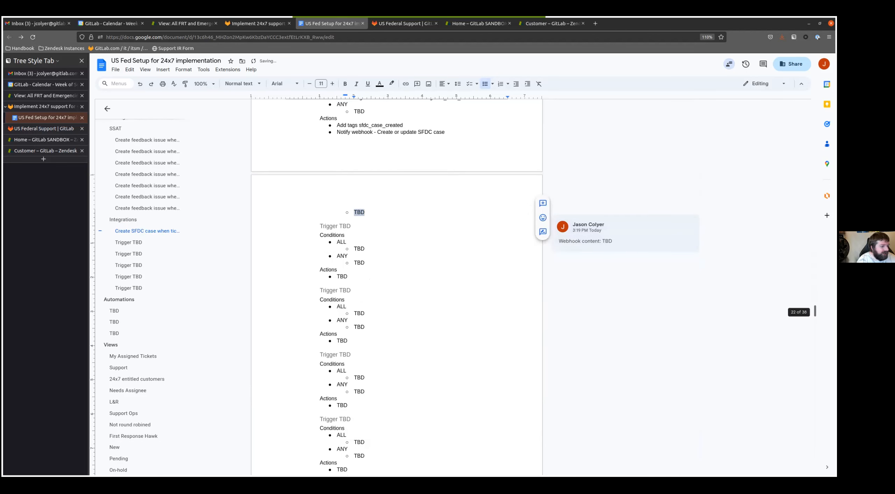
pyautogui.click(340, 227)
pyautogui.press('End')
pyautogui.hotkey('shift', 'Home')
pyautogui.write('Update SFDC case whe ')
pyautogui.write('ticket is closed')
pyautogui.press('Down')
pyautogui.press('Down')
pyautogui.press('Up')
pyautogui.press('Up')
pyautogui.press('Up')
pyautogui.hotkey('ctrl', 'Left')
pyautogui.hotkey('ctrl', 'Left')
pyautogui.hotkey('ctrl', 'Left')
pyautogui.press('Left')
pyautogui.write('n')
# - Replace the Update SFDC case trigger's ALL placeholder with the five conditions copied from the Create SFDC case trigger
pyautogui.press('Down')
pyautogui.press('Down')
pyautogui.press('Down')
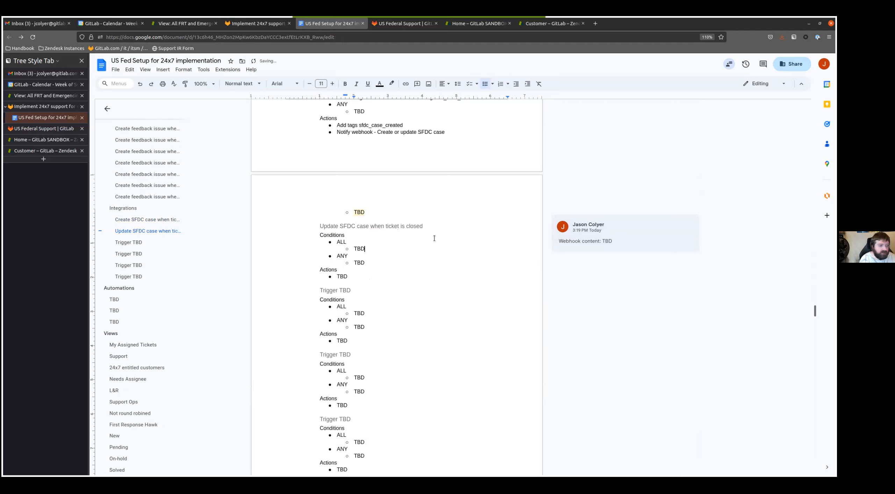
pyautogui.hotkey('ctrl', 'BackSpace')
pyautogui.write('Organization')
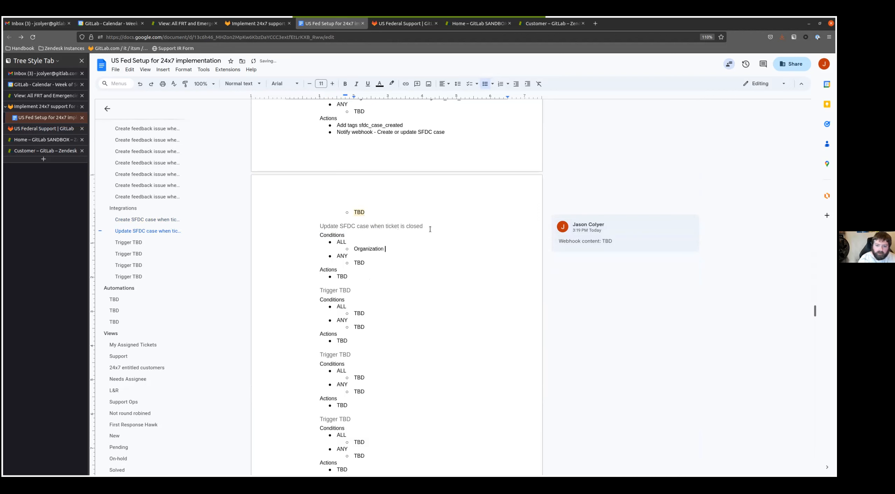
pyautogui.scroll(3, 430, 229)
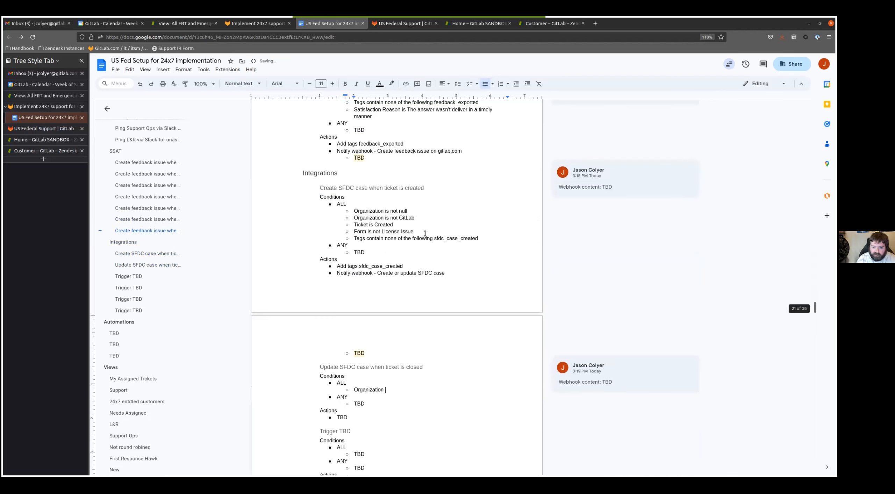
pyautogui.moveTo(477, 239); pyautogui.dragTo(352, 208)
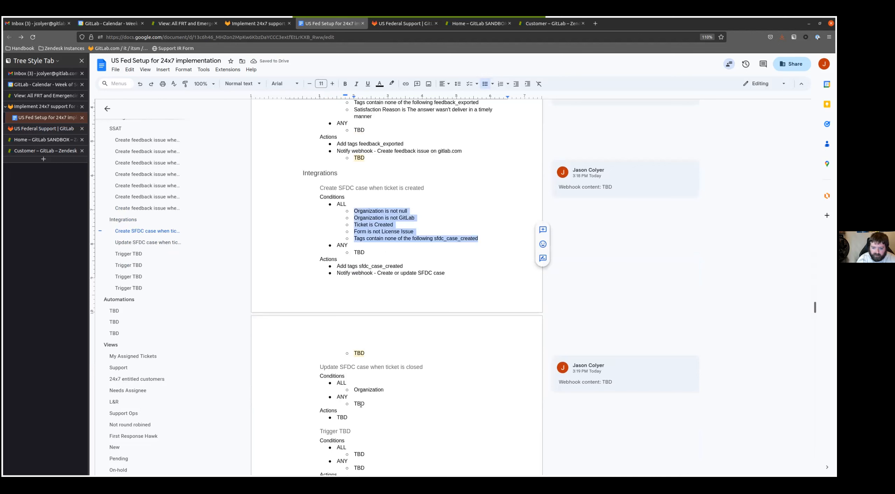
pyautogui.hotkey('ctrl', 'c')
pyautogui.doubleClick(361, 390)
pyautogui.hotkey('ctrl', 'v')
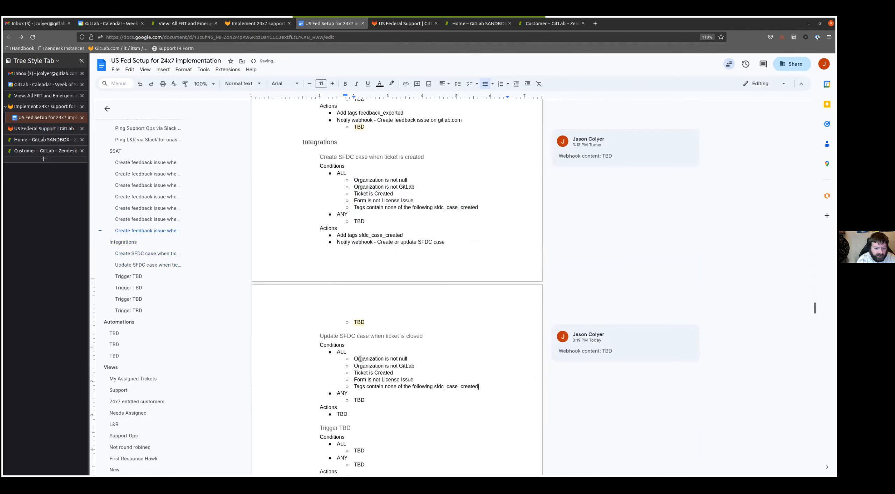
# - Change the "Ticket is Created" condition of the Update SFDC case trigger to "Status changed to Closed"
pyautogui.scroll(-3, 405, 369)
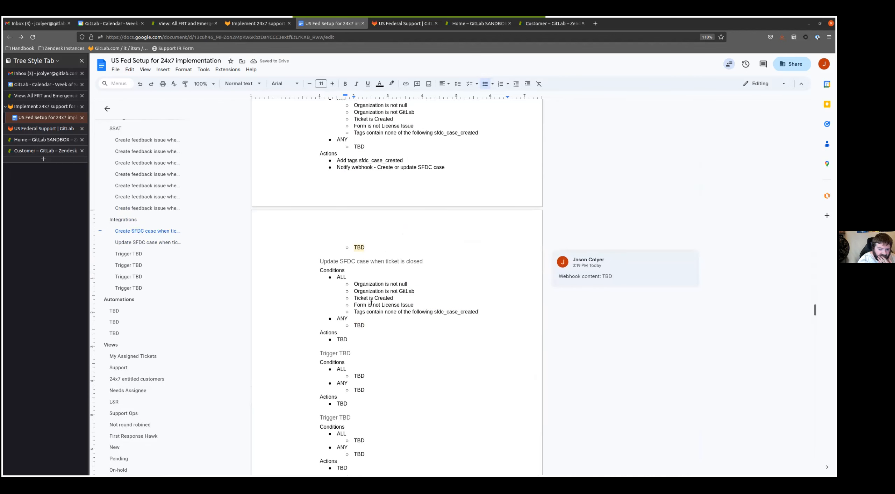
pyautogui.press('Up')
pyautogui.press('Up')
pyautogui.hotkey('shift', 'Home')
pyautogui.write('Statrus')
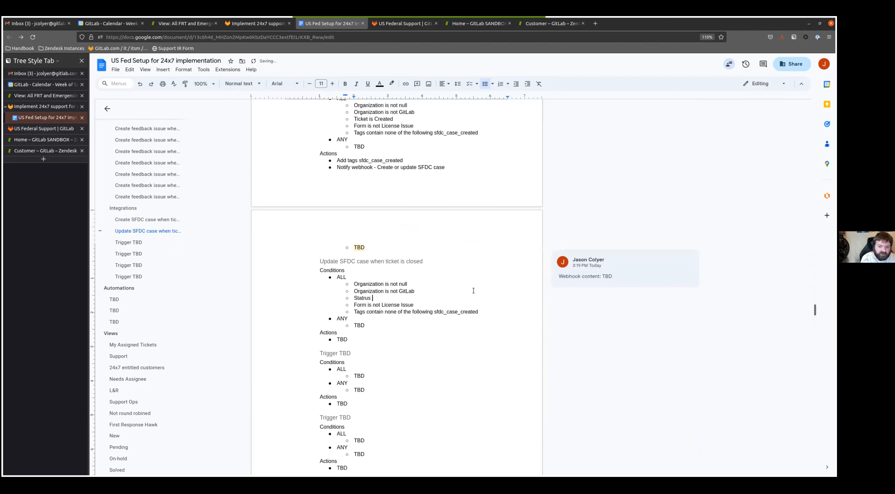
pyautogui.hotkey('ctrl', 'BackSpace')
pyautogui.write('Statu')
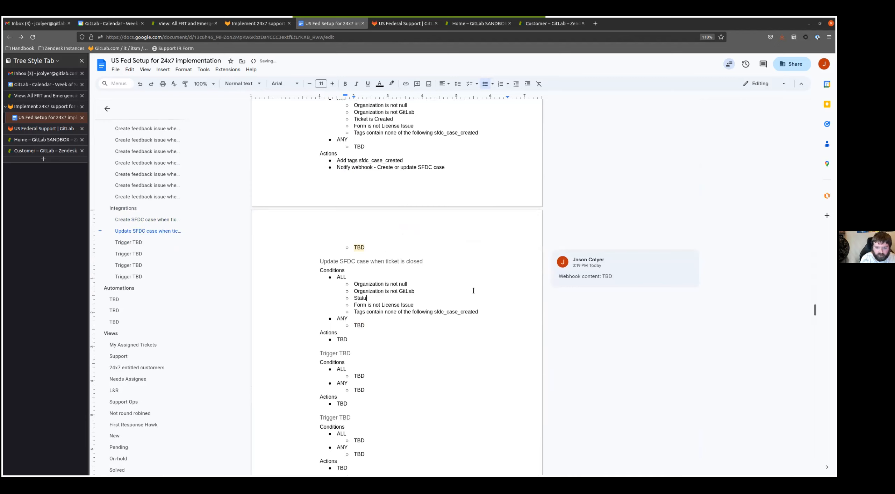
pyautogui.write('s changed to Closed')
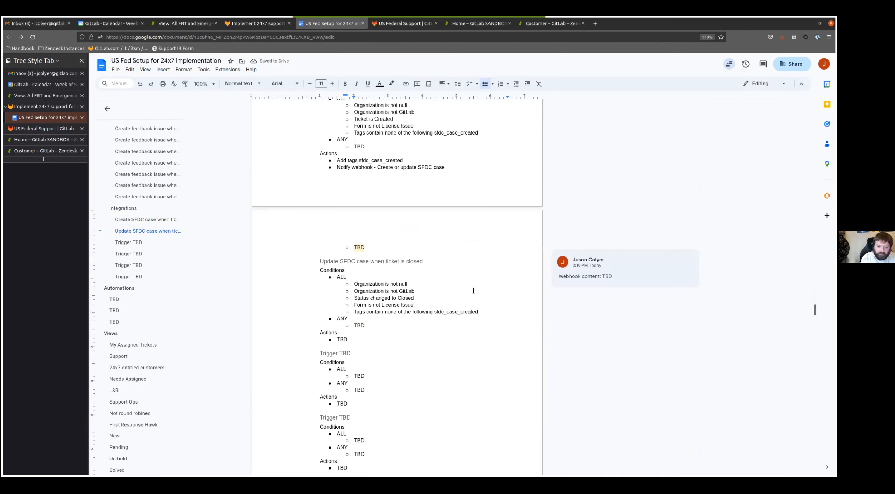
# - Change the Update SFDC case trigger's tag condition to "Tags contain at least one of the following sfdc_case_created"
pyautogui.press('BackSpace')
pyautogui.press('BackSpace')
pyautogui.press('BackSpace')
pyautogui.press('BackSpace')
pyautogui.press('BackSpace')
pyautogui.write('at least one')
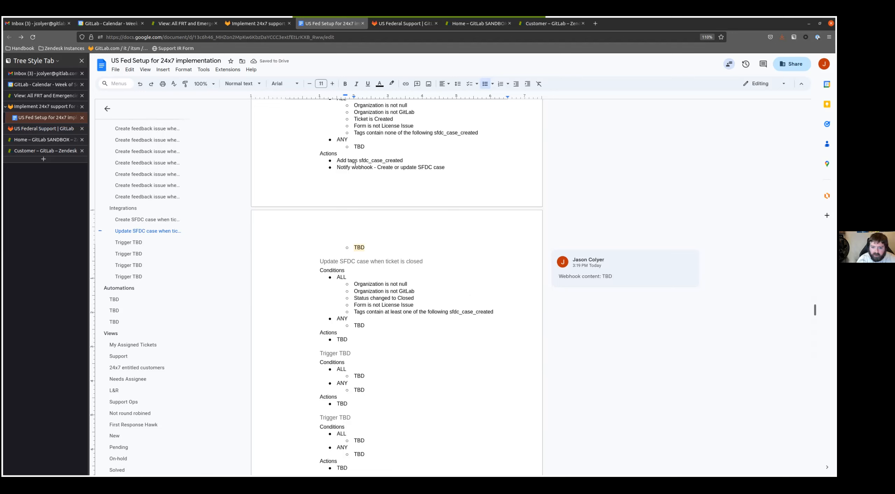
# - Replace the Update SFDC case trigger's Actions placeholder with the copied "Notify webhook - Create or update SFDC case" line and a nested TBD
pyautogui.moveTo(338, 167); pyautogui.dragTo(444, 167)
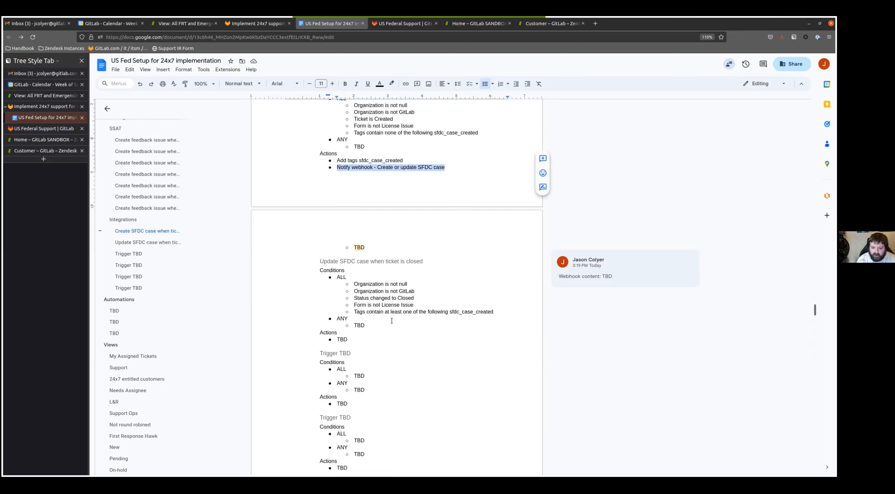
pyautogui.doubleClick(343, 340)
pyautogui.click(342, 340)
pyautogui.hotkey('ctrl', 'v')
pyautogui.hotkey('shift', 'Home')
pyautogui.hotkey('ctrl', 'v')
pyautogui.press('Return')
pyautogui.press('Tab')
pyautogui.write('TBD')
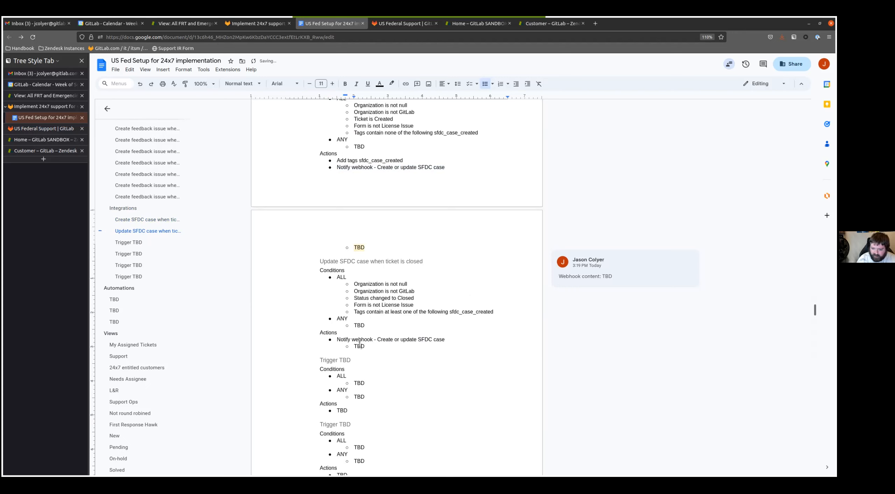
# - Add the comment "Webhook content: TBD" to the nested TBD entry under the Update SFDC case trigger's webhook action
pyautogui.doubleClick(359, 345)
pyautogui.click(538, 336)
pyautogui.write('W')
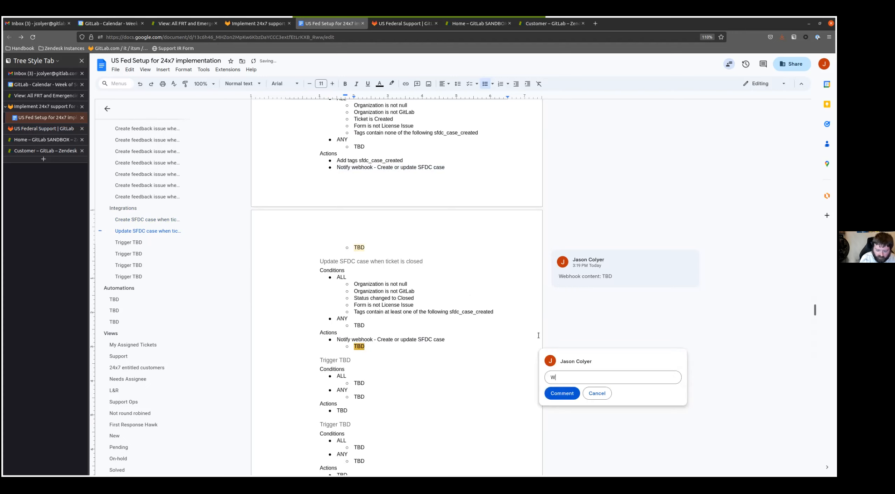
pyautogui.write('ebhook content: TBD')
pyautogui.hotkey('ctrl', 'Return')
# - Rename the next Trigger TBD heading under Integrations to "Create internal-request issue for License Issue form"
pyautogui.scroll(-5, 384, 280)
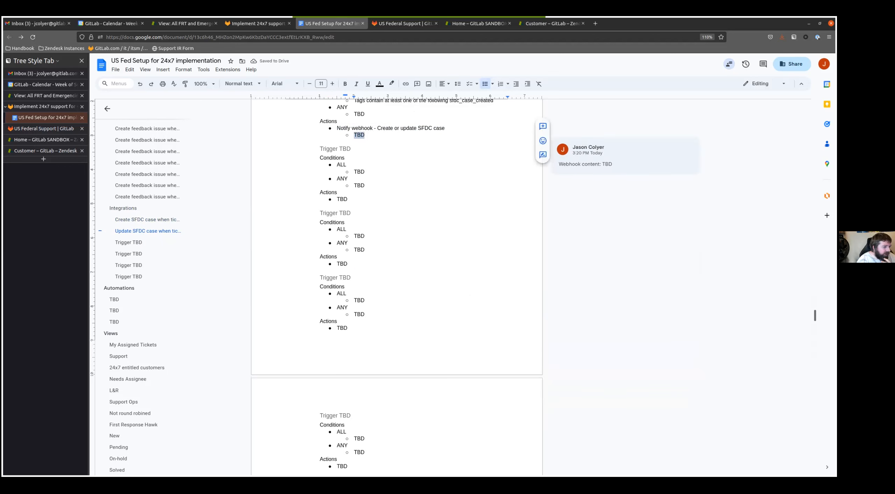
pyautogui.click(352, 153)
pyautogui.hotkey('shift', 'Home')
pyautogui.write('Create internal-req')
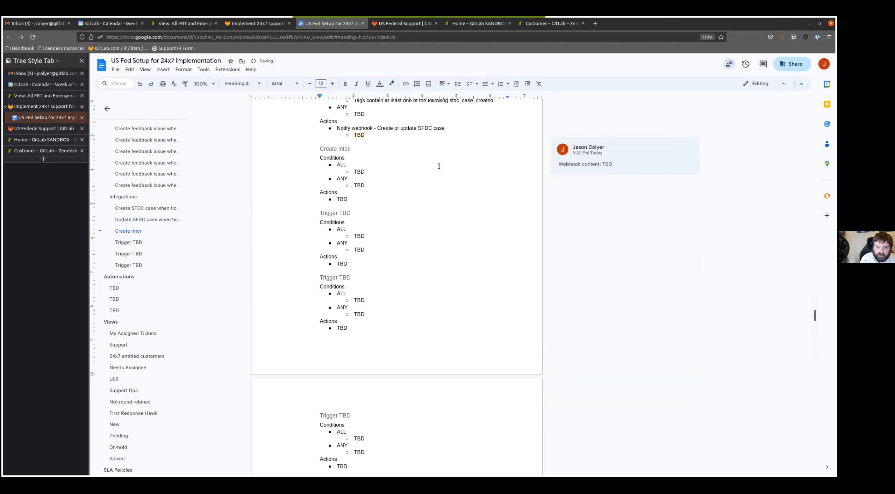
pyautogui.write('uest iss')
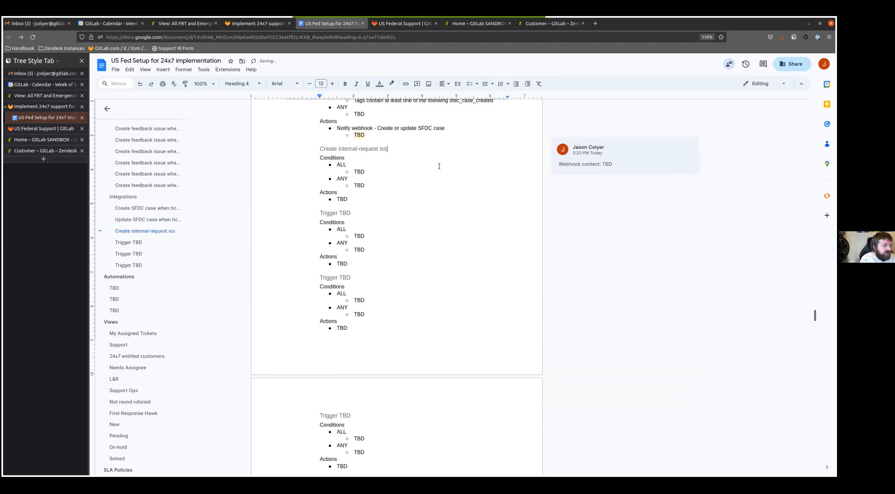
pyautogui.write('ue for License Issue form')
# - Replace the internal-request issue trigger's ALL placeholder with the condition "Ticket is Created"
pyautogui.press('Down')
pyautogui.press('Down')
pyautogui.press('Down')
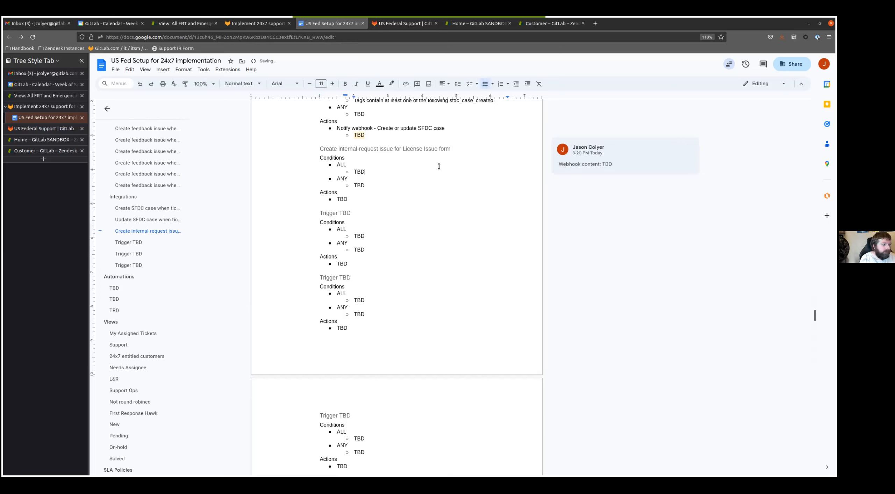
pyautogui.press('BackSpace')
pyautogui.press('BackSpace')
pyautogui.press('BackSpace')
pyautogui.write('T')
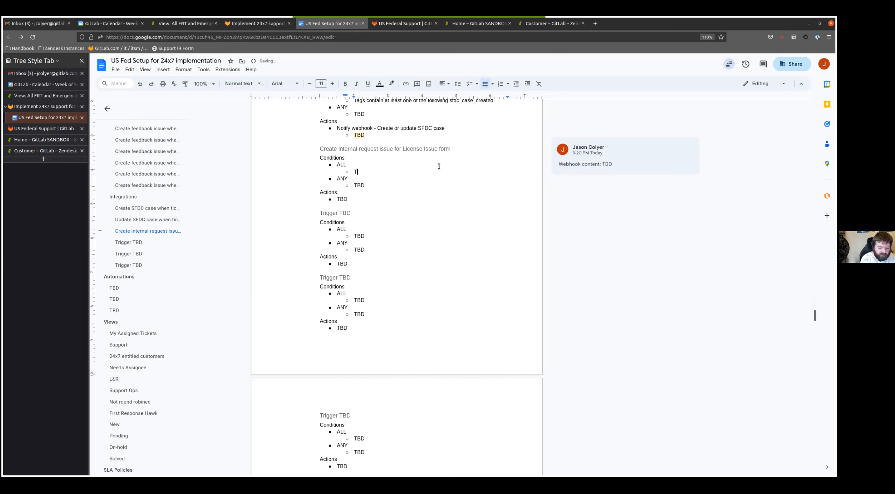
pyautogui.write('icket is Created')
# - Add the ALL condition "Tags contain none of the following internal_request_created" to the License Issue form trigger
pyautogui.press('Return')
pyautogui.write('Tags copntain none')
pyautogui.hotkey('ctrl', 'BackSpace')
pyautogui.hotkey('ctrl', 'BackSpace')
pyautogui.write('contain none of the followingf')
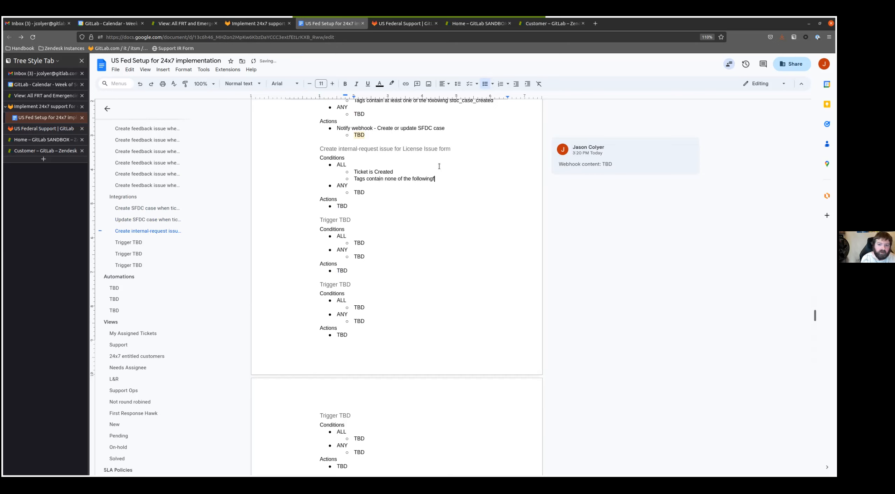
pyautogui.press('BackSpace')
pyautogui.write(' inte')
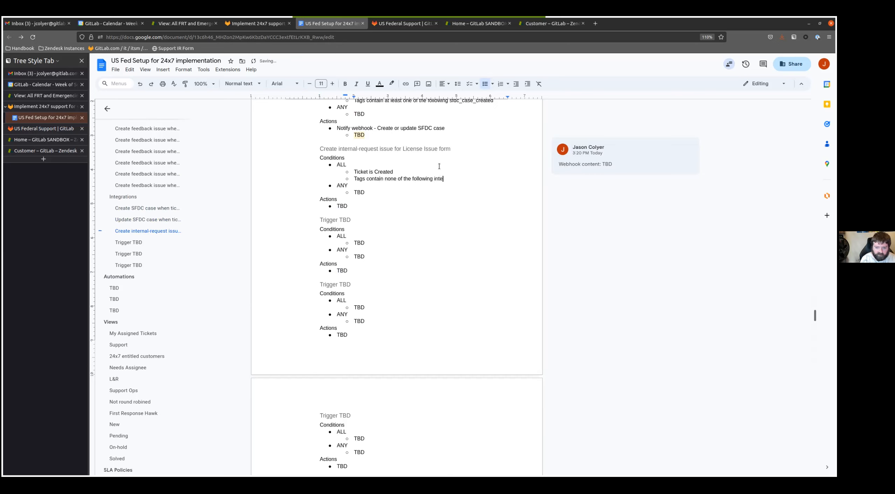
pyautogui.write('rnal_request_created')
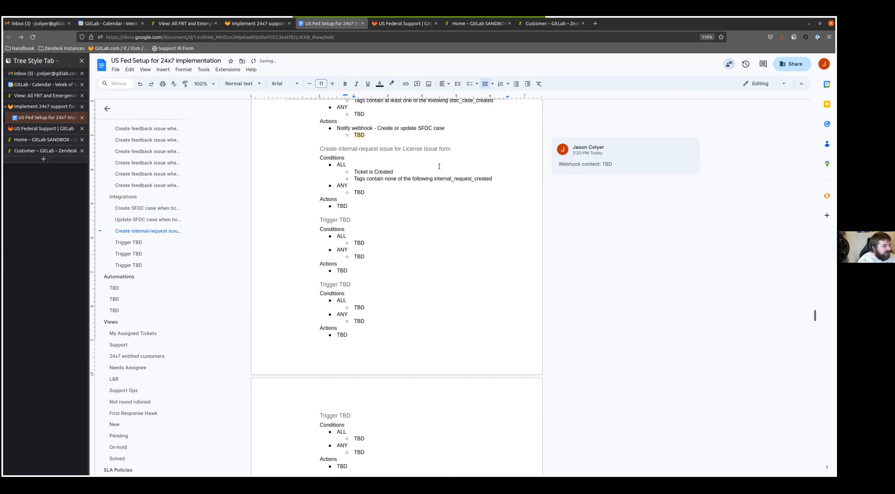
# - Add the ALL condition "Form is License Issue" to the License Issue form's internal-request trigger
pyautogui.press('Return')
pyautogui.write('Form')
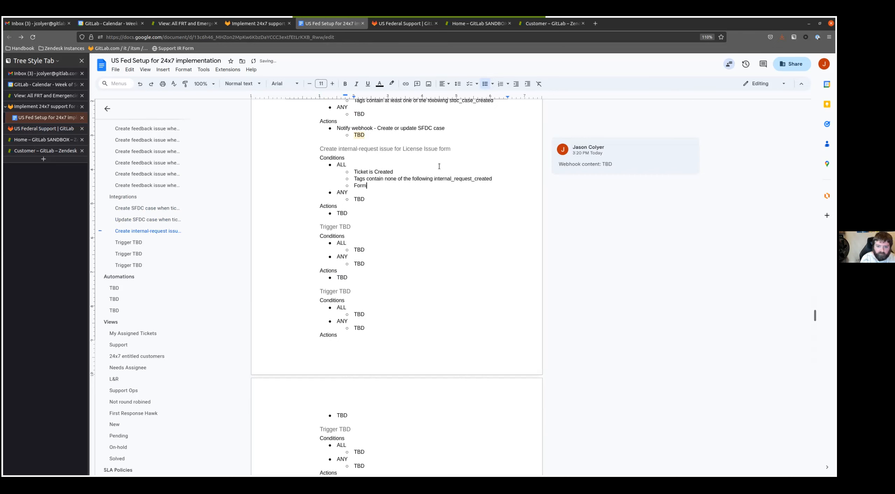
pyautogui.write(' is License Issue')
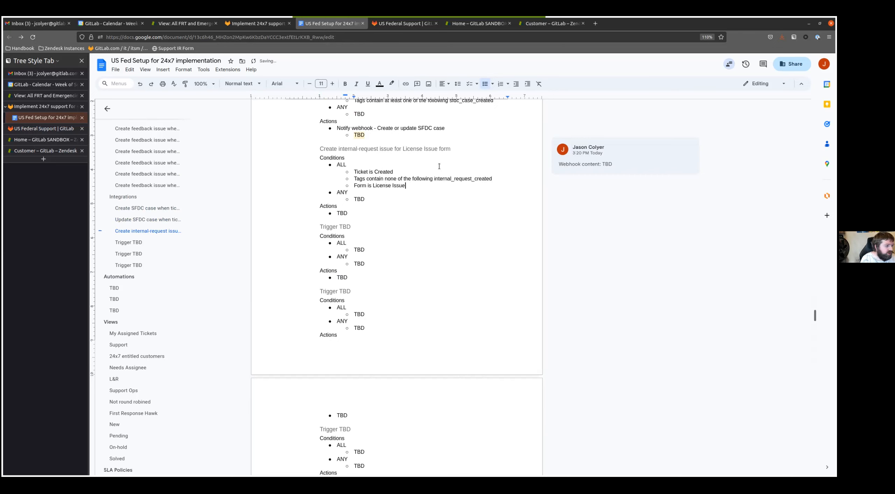
# - Copy the conditions "Organization is not null" and "Organization is not GitLab" from the Update SFDC case trigger into the License Issue form trigger's ALL list
pyautogui.press('Return')
pyautogui.scroll(3, 452, 173)
pyautogui.moveTo(415, 186); pyautogui.dragTo(353, 176)
pyautogui.hotkey('ctrl', 'c')
pyautogui.click(359, 298)
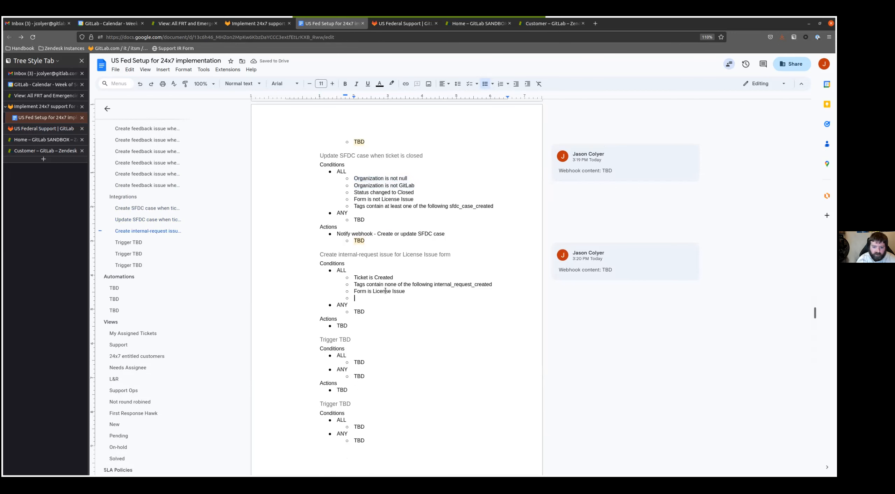
pyautogui.hotkey('ctrl', 'v')
pyautogui.scroll(-3, 383, 283)
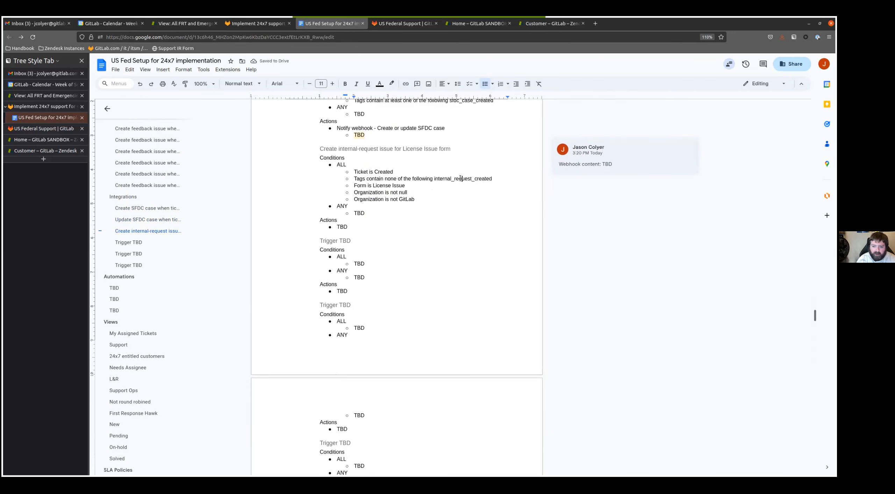
# - Replace the License Issue form trigger's Actions placeholder with "Add tags internal_request_created"
pyautogui.doubleClick(437, 180)
pyautogui.click(359, 226)
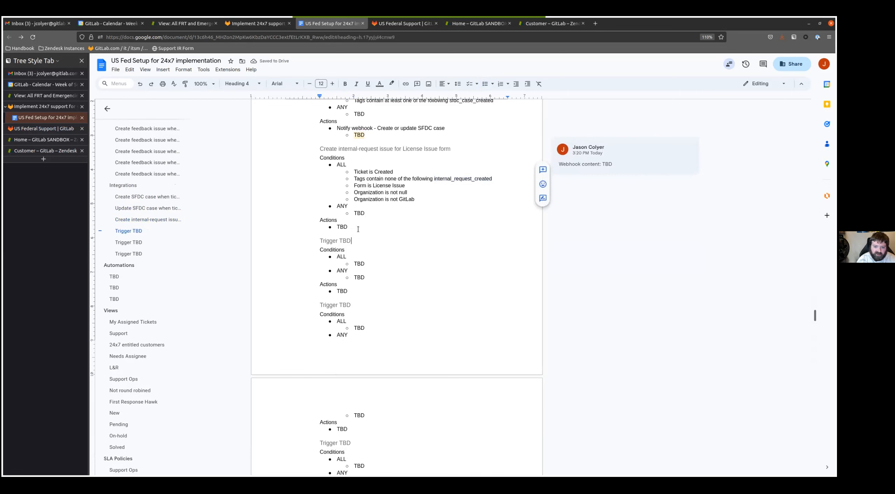
pyautogui.press('BackSpace')
pyautogui.press('BackSpace')
pyautogui.press('BackSpace')
pyautogui.write('Add tags')
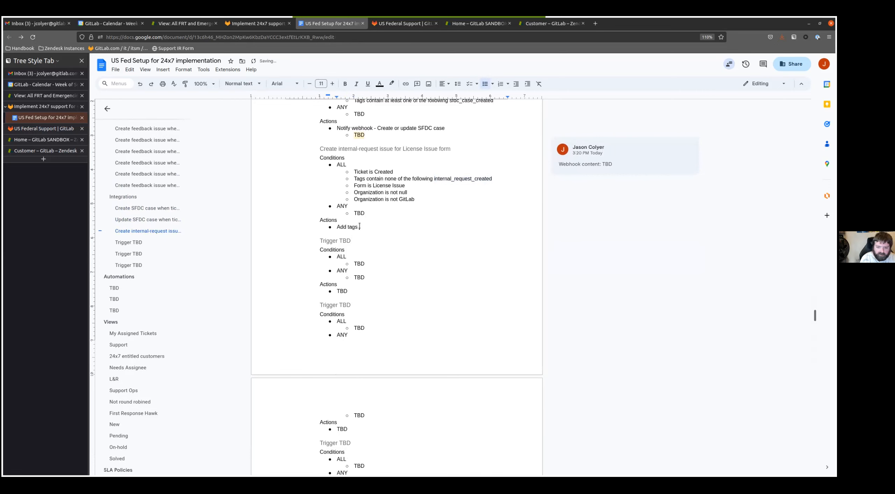
pyautogui.hotkey('ctrl', 'v')
# - Add the action "Notify webhook - Create internal request issue" with a nested TBD entry to the License Issue form trigger
pyautogui.press('Return')
pyautogui.write('Notify webhook - Create intern')
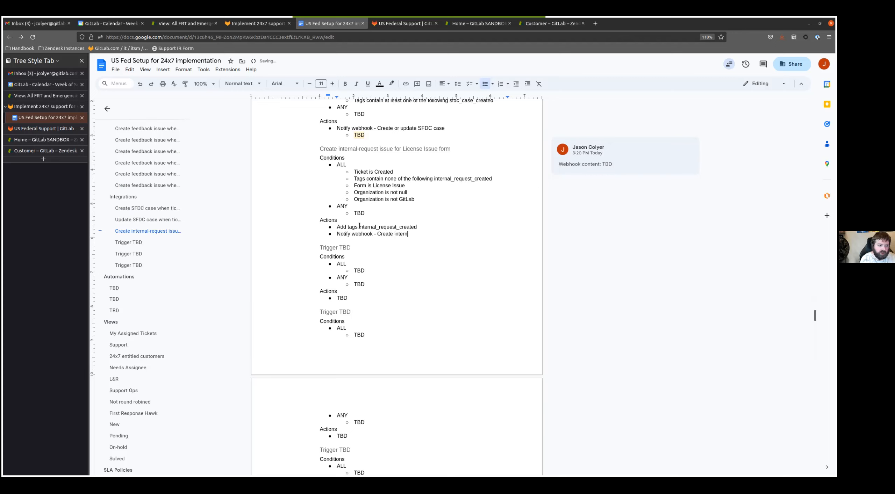
pyautogui.write('al request issue')
pyautogui.press('Return')
pyautogui.press('Tab')
pyautogui.write('TB')
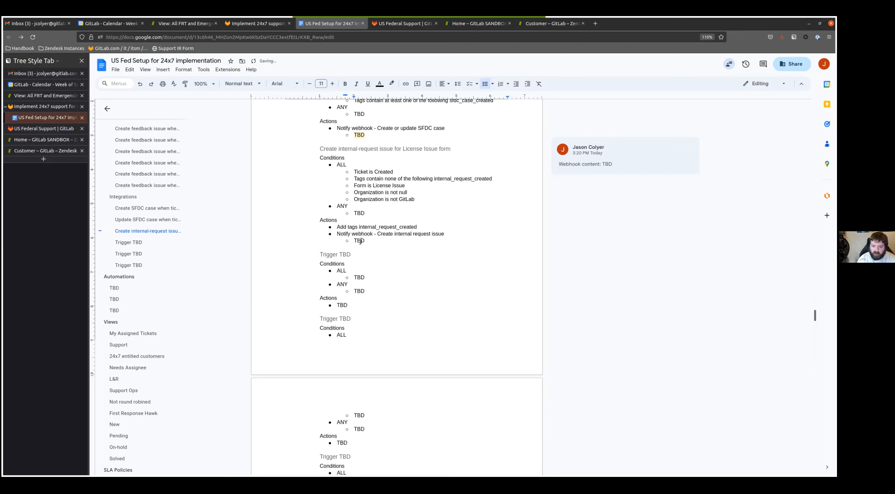
# - Comment "Webhook content: TBD" on the nested TBD entry under the License Issue form trigger's webhook action
pyautogui.doubleClick(359, 241)
pyautogui.click(543, 232)
pyautogui.write('W')
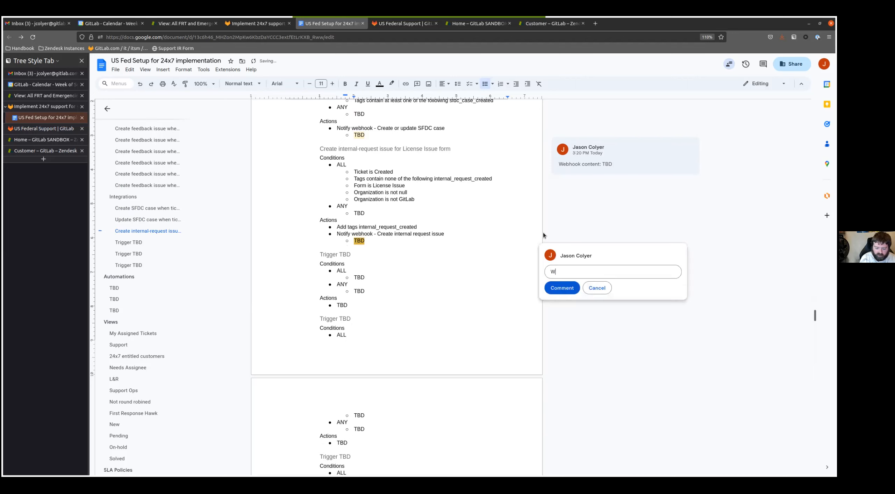
pyautogui.write('ebhook content: TBD')
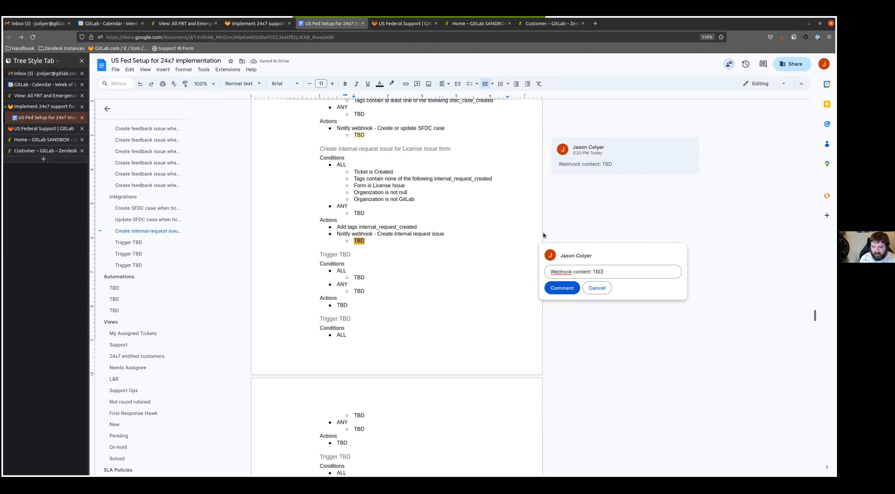
pyautogui.hotkey('ctrl', 'Return')
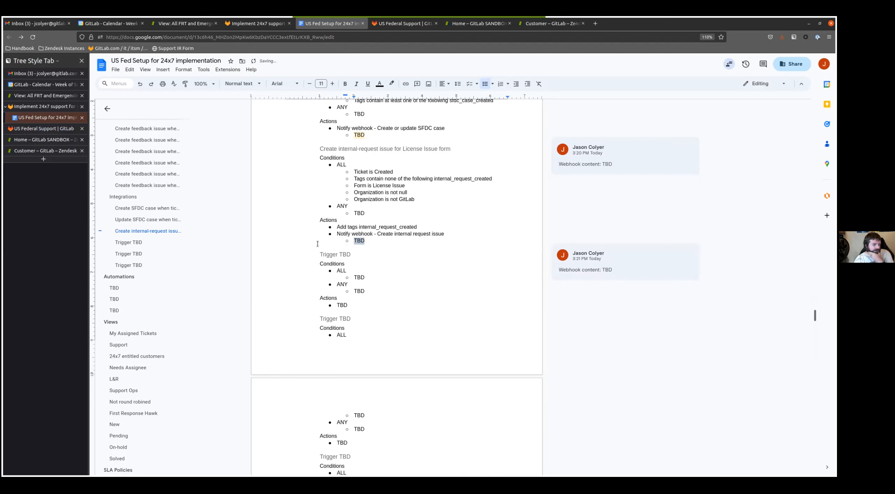
# - Rename the next Trigger TBD heading under Integrations to "Close internal-request issue"
pyautogui.scroll(-3, 316, 243)
pyautogui.click(354, 150)
pyautogui.hotkey('shift', 'Home')
pyautogui.write('Clos')
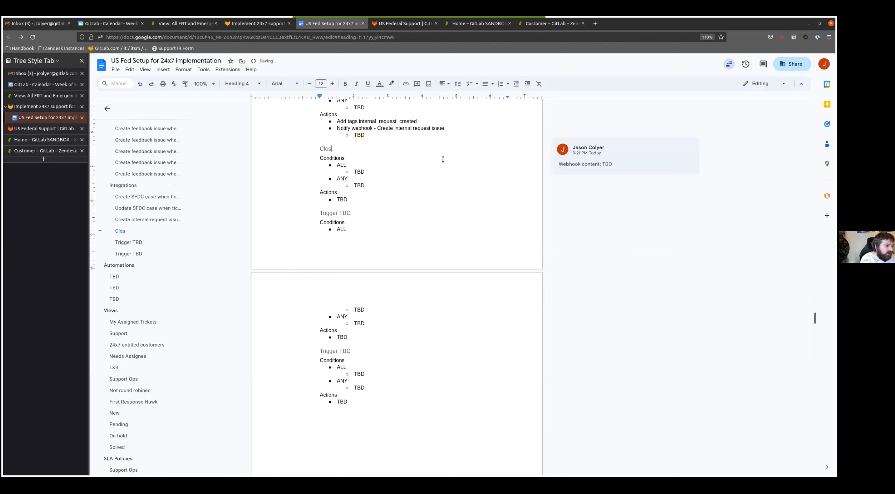
pyautogui.write('e internal-requ')
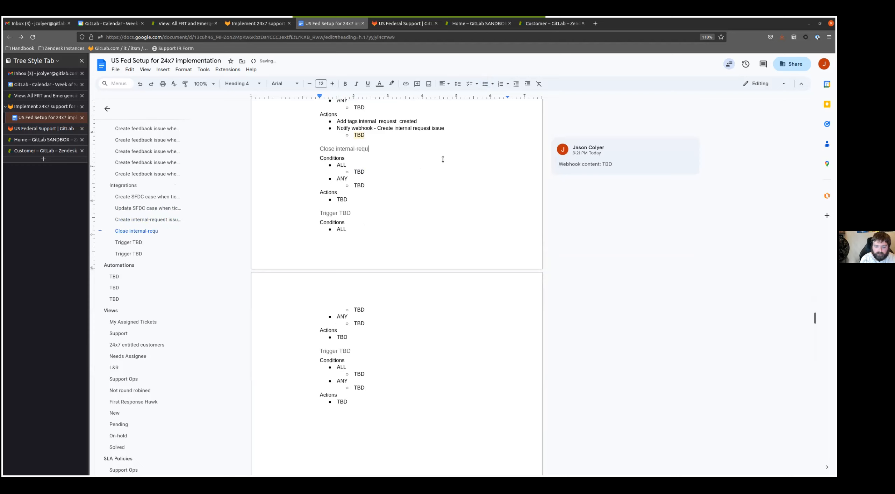
pyautogui.write('est issue')
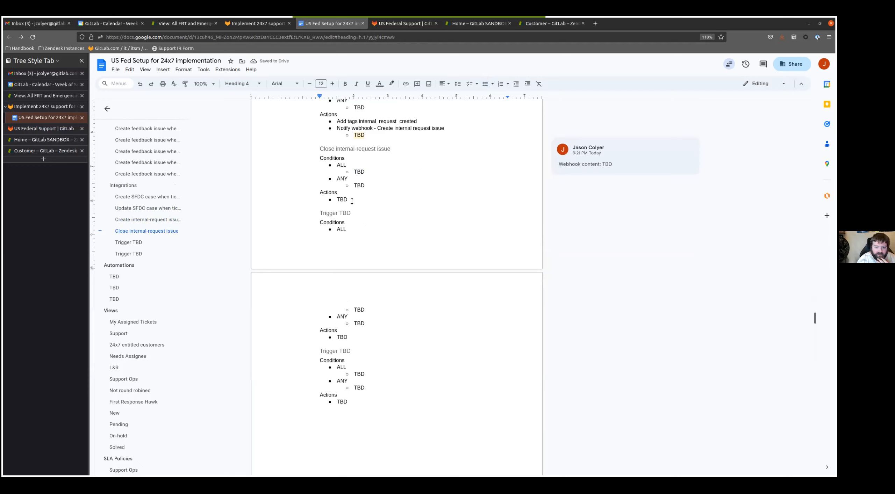
# - Replace the Close internal-request issue trigger's ALL placeholder with "Tags contain at least one of the following internal_request_created"
pyautogui.click(377, 174)
pyautogui.hotkey('ctrl', 'BackSpace')
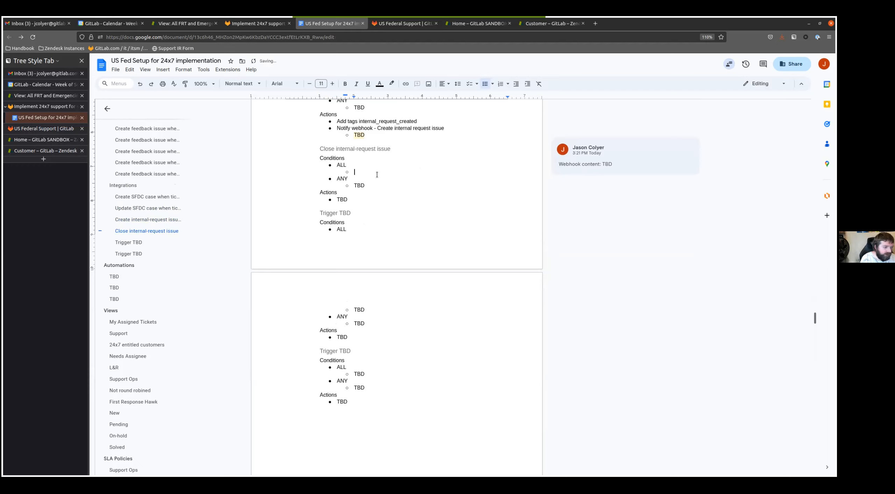
pyautogui.write('Tagsw')
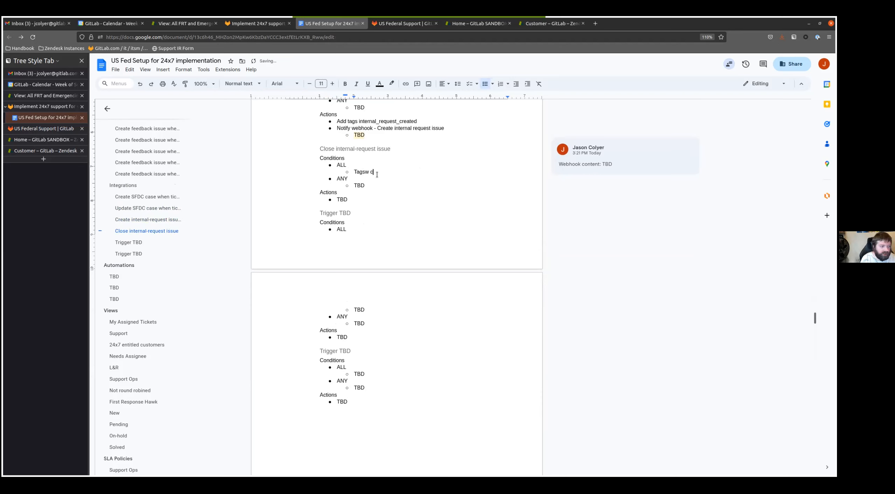
pyautogui.press('BackSpace')
pyautogui.write('contain atr le')
pyautogui.press('BackSpace')
pyautogui.write('le')
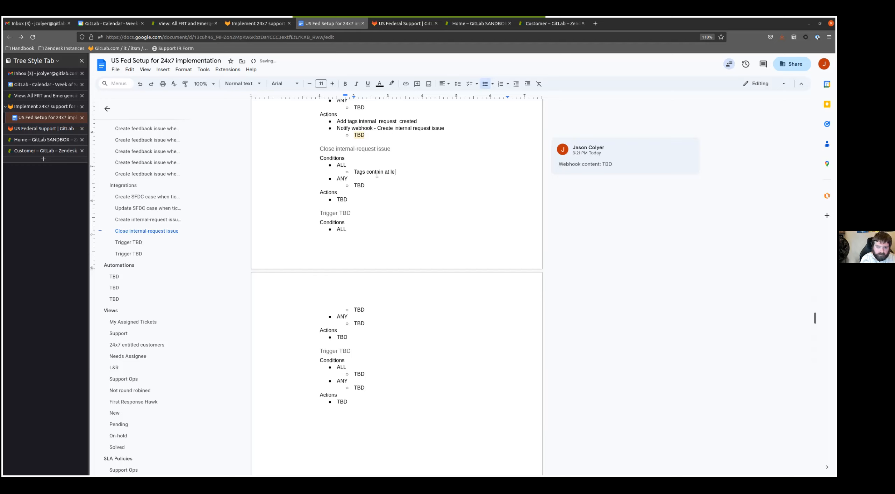
pyautogui.write('ast one of the following')
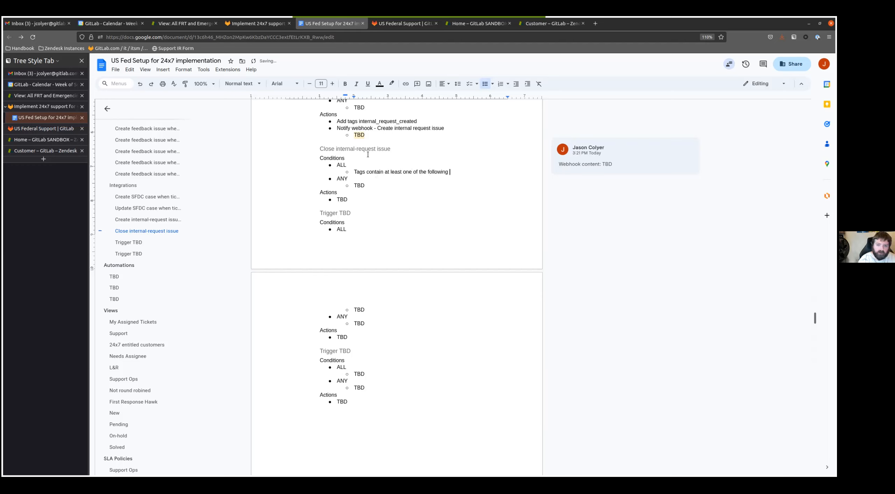
pyautogui.scroll(1, 420, 167)
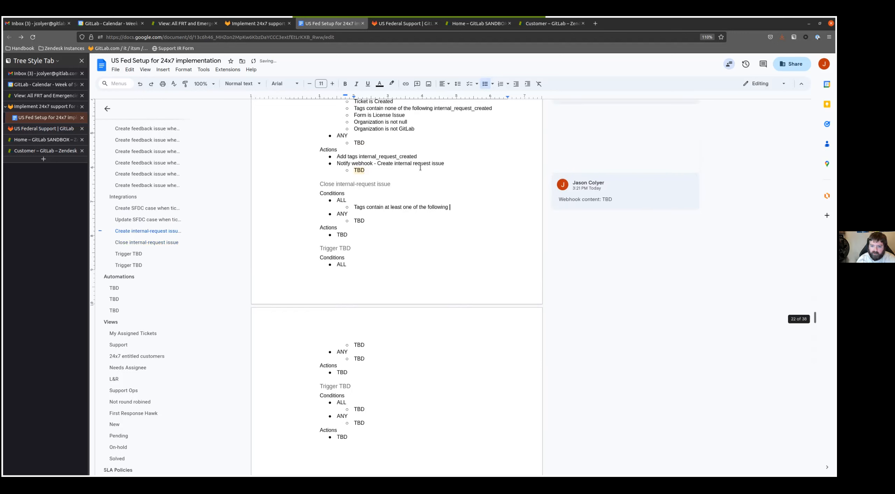
pyautogui.doubleClick(409, 156)
pyautogui.hotkey('ctrl', 'c')
pyautogui.click(467, 207)
pyautogui.hotkey('ctrl', 'v')
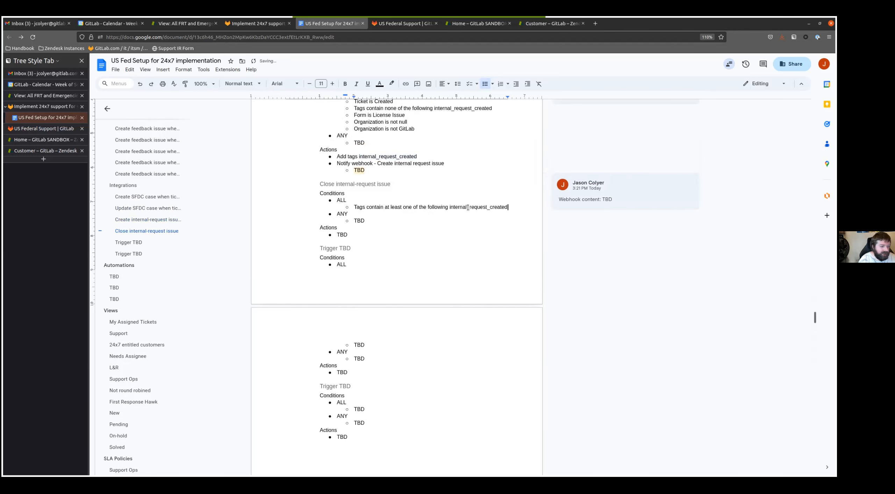
# - Add the ALL condition "Tags contain none of the following internal_request_closed" to the Close internal-request issue trigger
pyautogui.press('Return')
pyautogui.write('Tags cont')
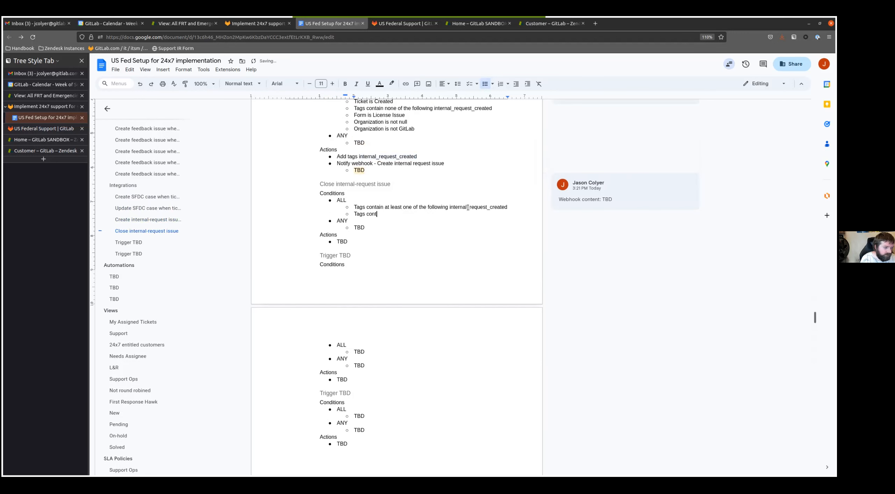
pyautogui.write('ain none of the following')
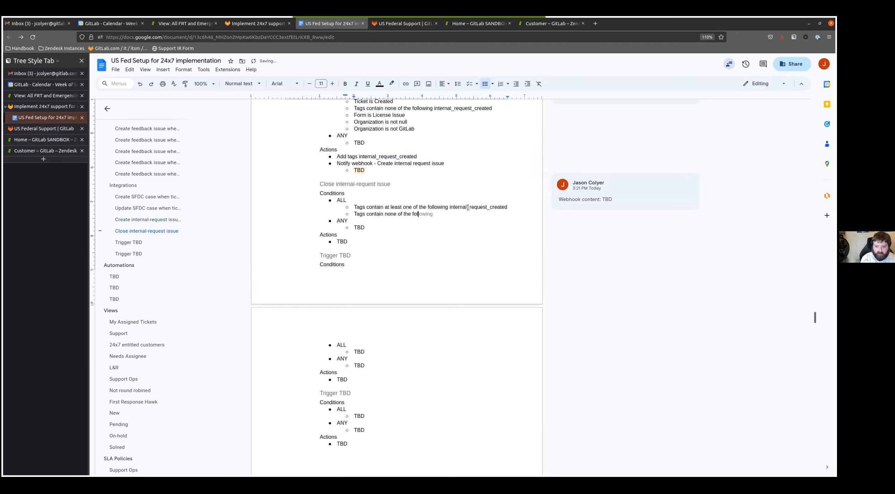
pyautogui.hotkey('ctrl', 'v')
pyautogui.press('BackSpace')
pyautogui.press('BackSpace')
pyautogui.press('BackSpace')
pyautogui.press('BackSpace')
pyautogui.press('BackSpace')
pyautogui.press('BackSpace')
pyautogui.press('BackSpace')
pyautogui.write('closed')
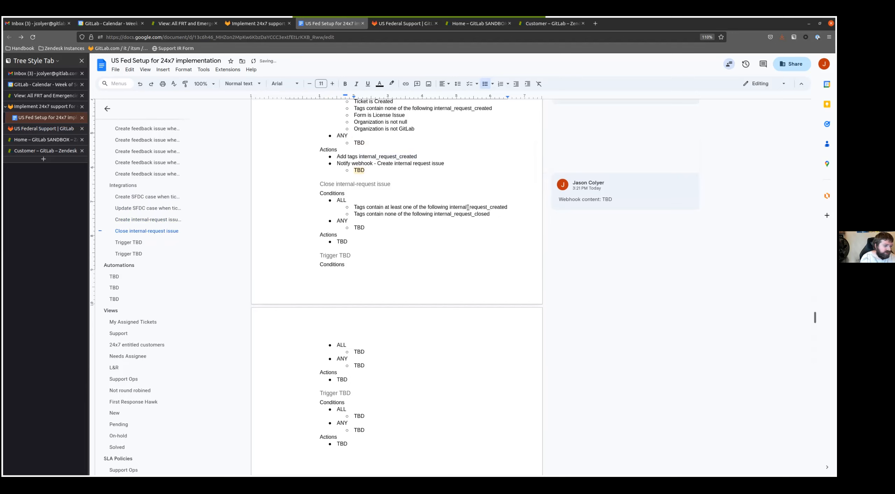
# - Add the ALL condition "Assignee changed from null" to the Close internal-request issue trigger
pyautogui.press('Return')
pyautogui.write('Assignee changed from null')
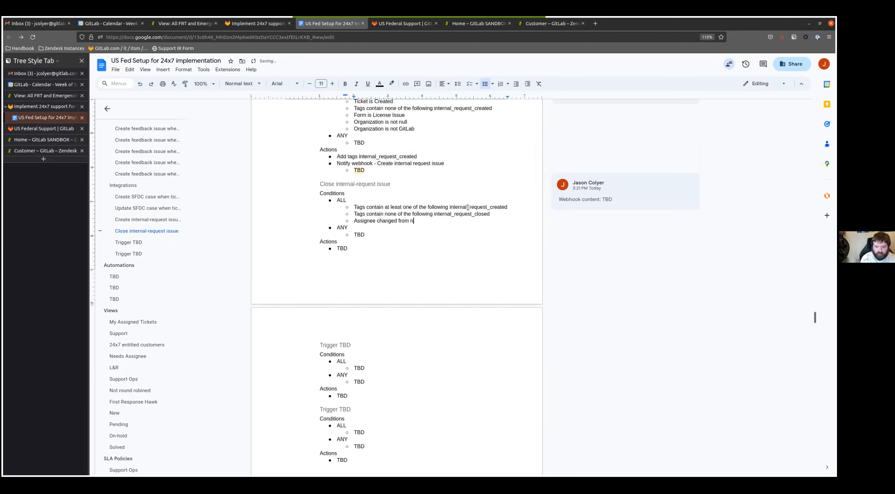
# - Replace the Close internal-request issue trigger's Actions placeholder with "Add tags internal_request_closed"
pyautogui.click(367, 246)
pyautogui.doubleClick(471, 216)
pyautogui.doubleClick(346, 245)
pyautogui.write('Add tags')
pyautogui.hotkey('ctrl', 'v')
# - Add the action "Notify webhook - Create internal request issue" with a nested TBD entry to the Close internal-request issue trigger
pyautogui.press('Return')
pyautogui.write('Notify webhook')
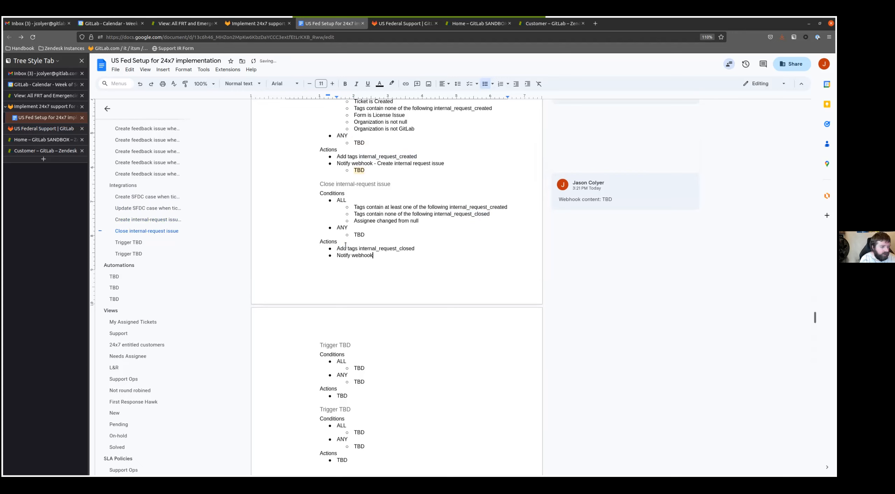
pyautogui.write(' - Create')
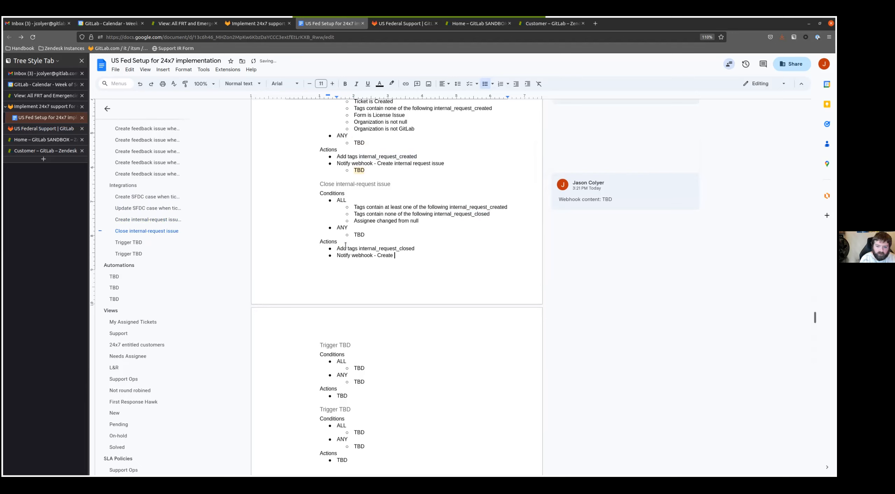
pyautogui.moveTo(377, 163); pyautogui.dragTo(444, 163)
pyautogui.click(386, 256)
pyautogui.doubleClick(384, 256)
pyautogui.hotkey('ctrl', 'v')
pyautogui.press('Return')
pyautogui.press('Tab')
pyautogui.write('TB')
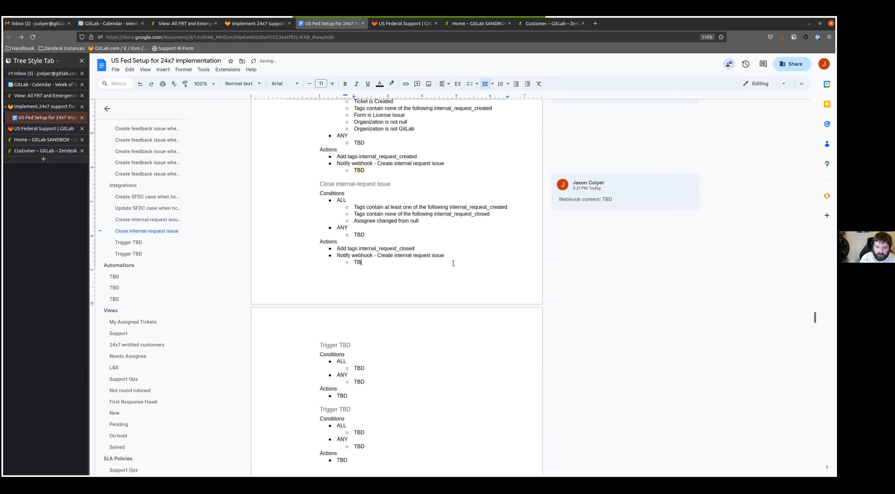
pyautogui.write('D')
# - Comment "Webhook content: TBD" on the nested TBD entry under the Close internal-request issue trigger's webhook action
pyautogui.doubleClick(356, 262)
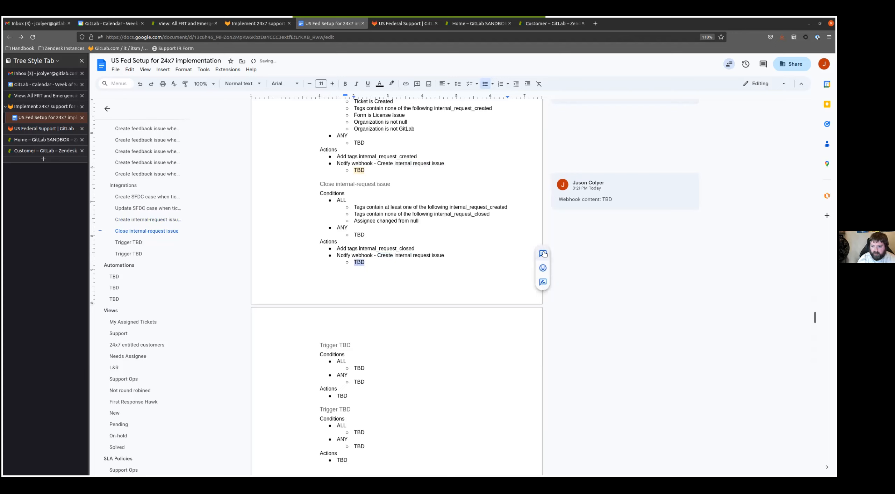
pyautogui.click(543, 254)
pyautogui.write('Webhook content: TBD')
pyautogui.hotkey('ctrl', 'Return')
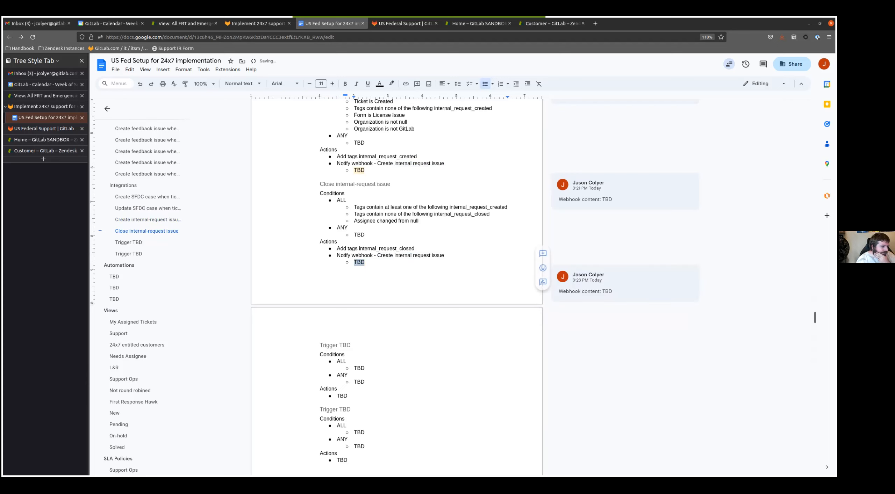
# - Rename the next Trigger TBD heading under Integrations to "Create documentation issue"
pyautogui.click(405, 349)
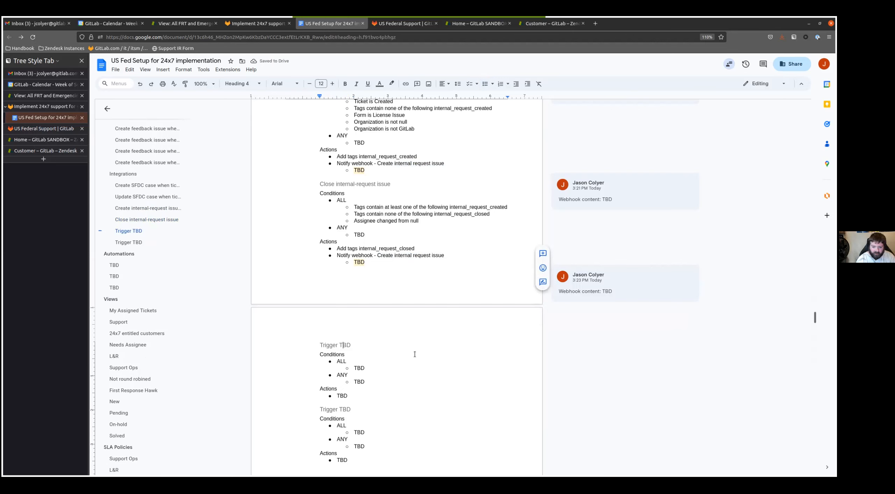
pyautogui.hotkey('shift', 'Home')
pyautogui.write('C')
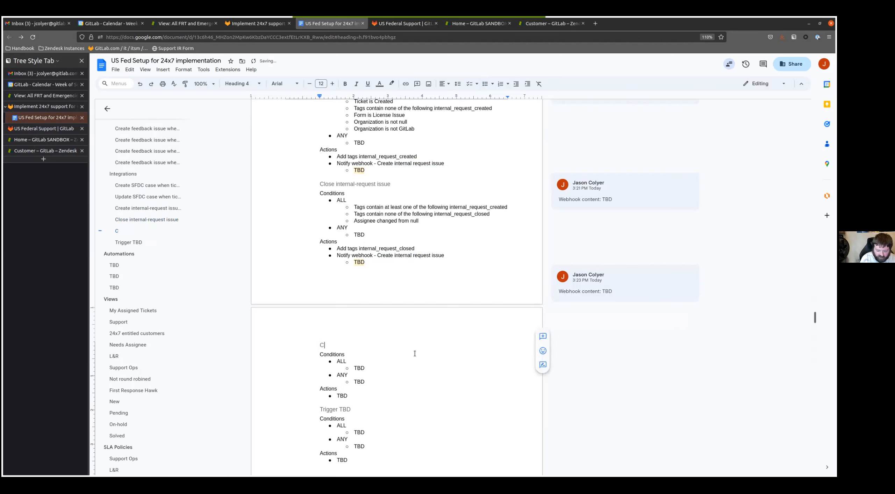
pyautogui.write('reate documentation issue')
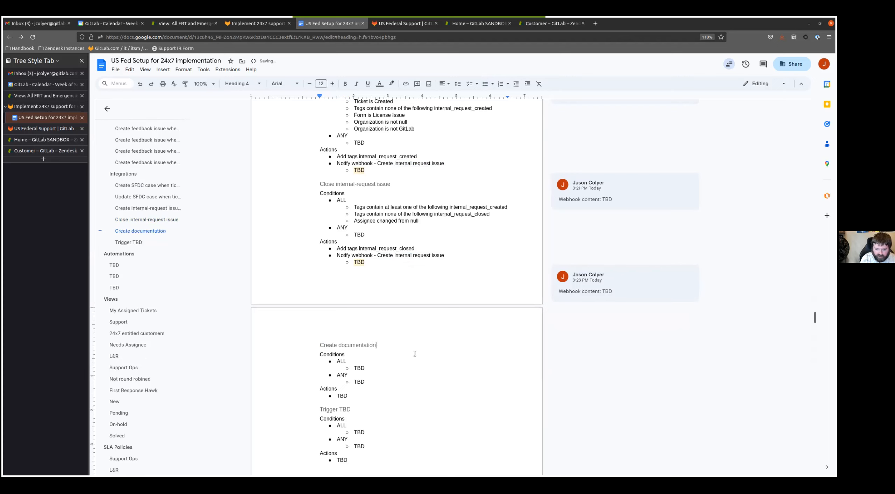
# - Replace the Create documentation issue trigger's ALL placeholder with the conditions "Ticket is Updated" and "Current user is agent"
pyautogui.press('Down')
pyautogui.press('Down')
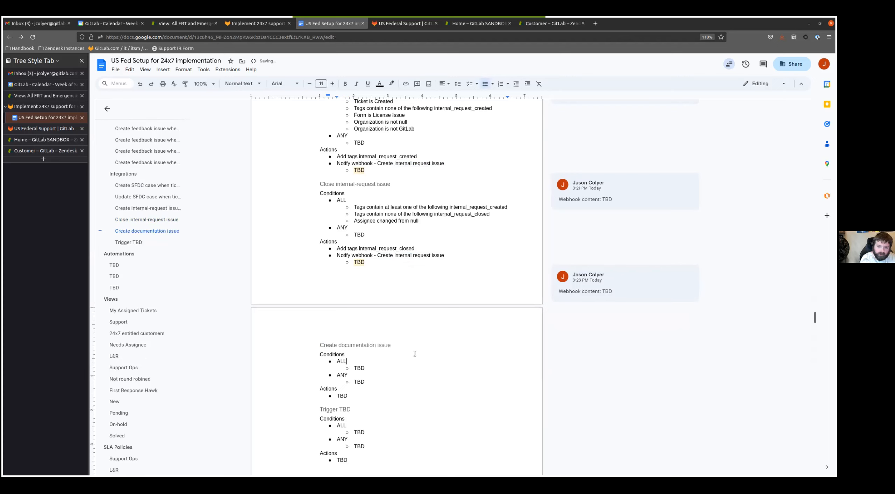
pyautogui.press('BackSpace')
pyautogui.press('BackSpace')
pyautogui.press('BackSpace')
pyautogui.write('Ticket is Updated')
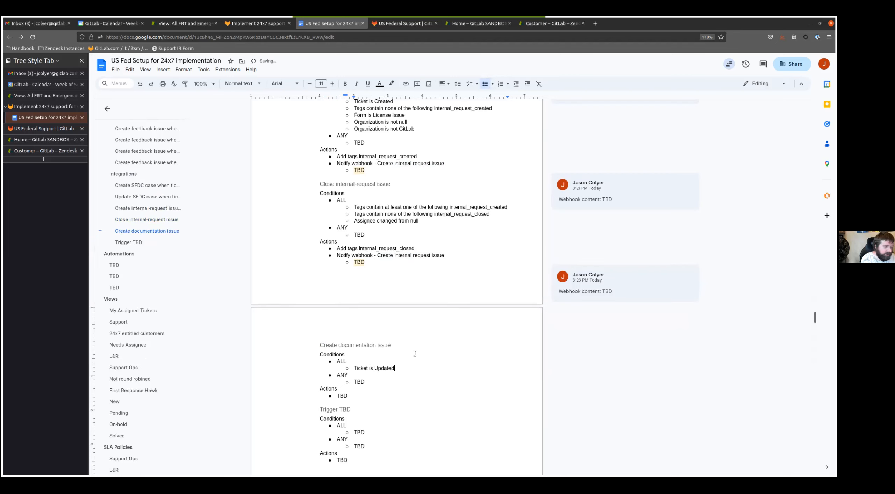
pyautogui.press('Return')
pyautogui.write('Current user is agent')
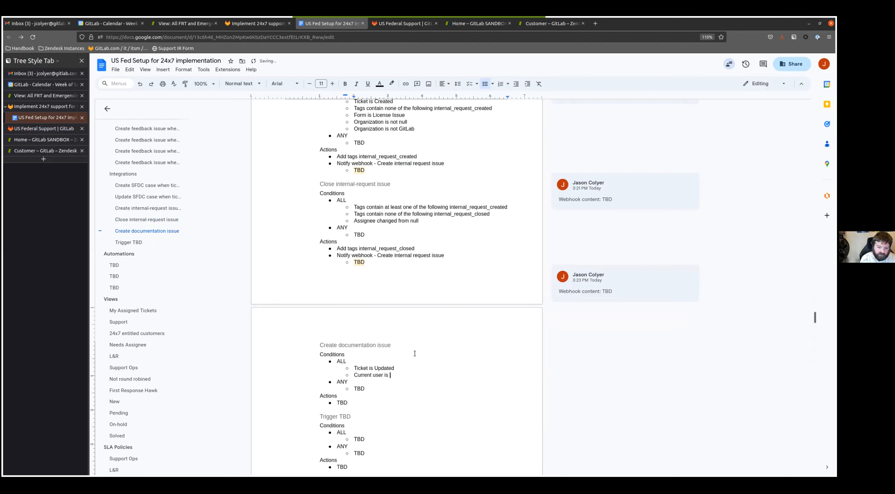
# - Add the ALL conditions "Comment is Private" and "Comment text contains the following string CREATE DOCUMENTATION ISSUE" to the Create documentation issue trigger
pyautogui.press('Return')
pyautogui.write('Comment is Private')
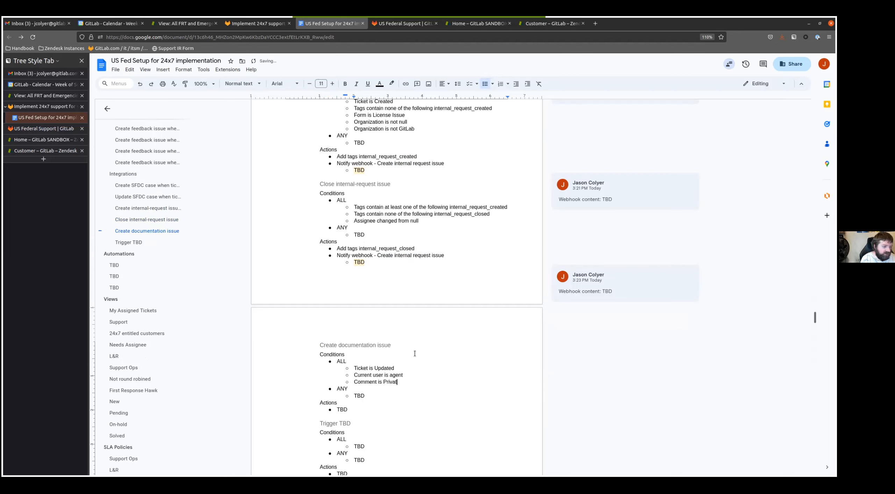
pyautogui.press('Return')
pyautogui.write('Comment text co')
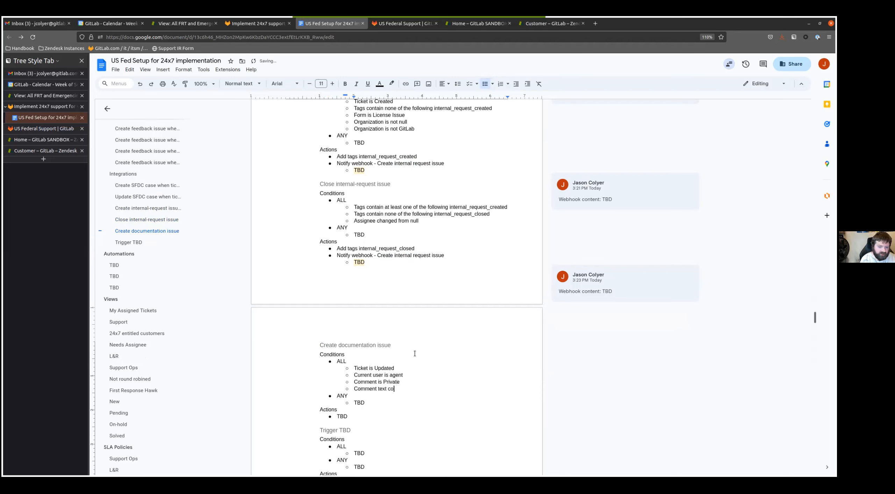
pyautogui.write('ntains the followingstring ')
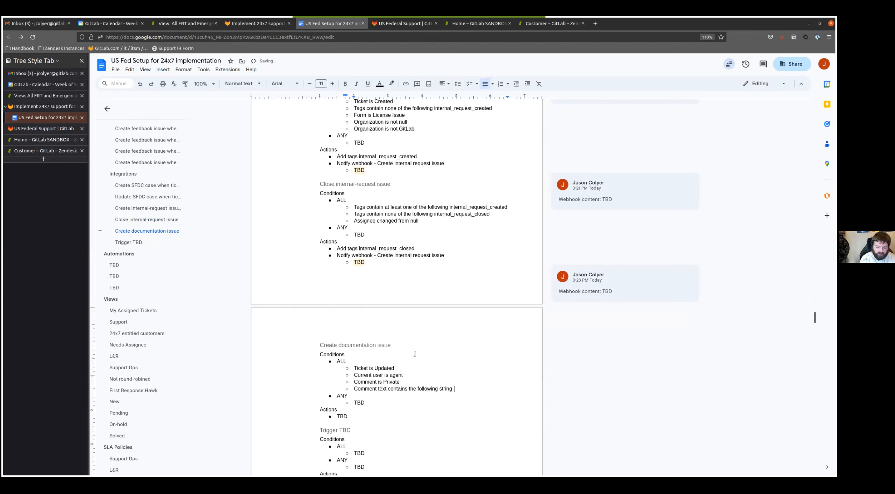
pyautogui.write('CREATE DOCUMENT')
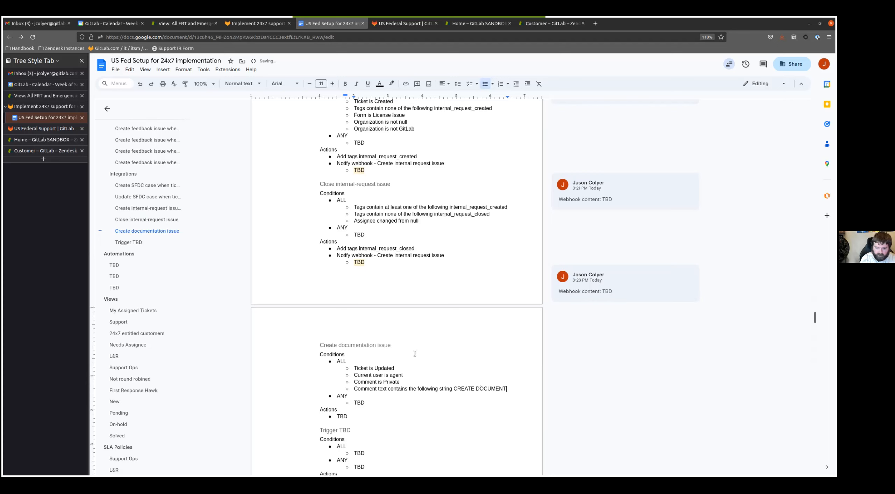
pyautogui.write('ATION ISSUE')
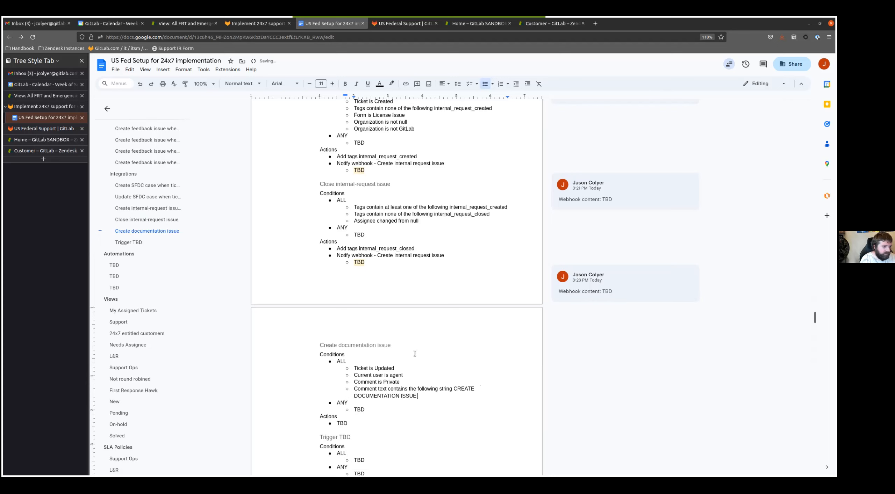
# - Add the ALL condition "Tags contains at least one of the following create_doc_issue" to the Create documentation issue trigger
pyautogui.press('Return')
pyautogui.write('Tags contains at lewa')
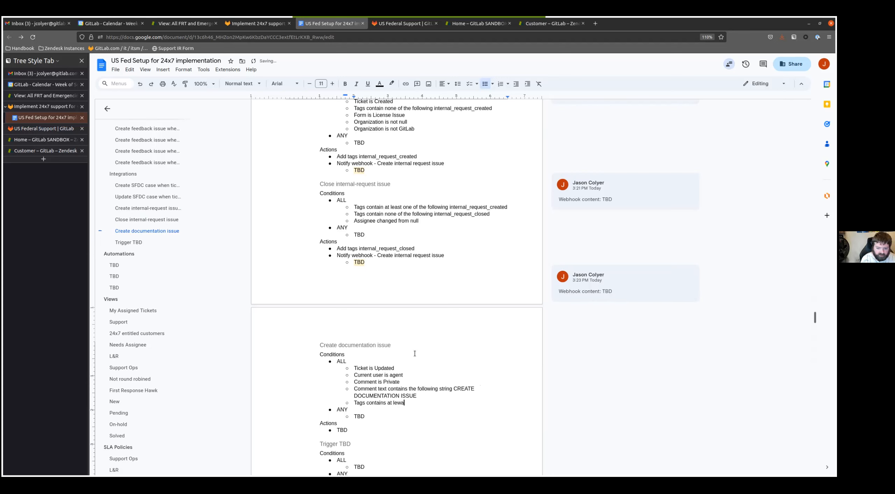
pyautogui.press('BackSpace')
pyautogui.write('ast one of the follo')
pyautogui.write('wingt  cre')
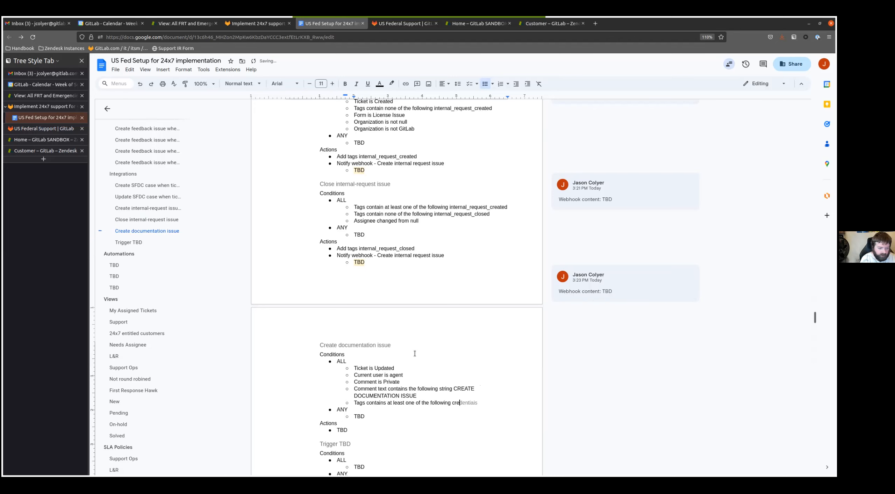
pyautogui.write('ate_doc_issuew')
pyautogui.press('Return')
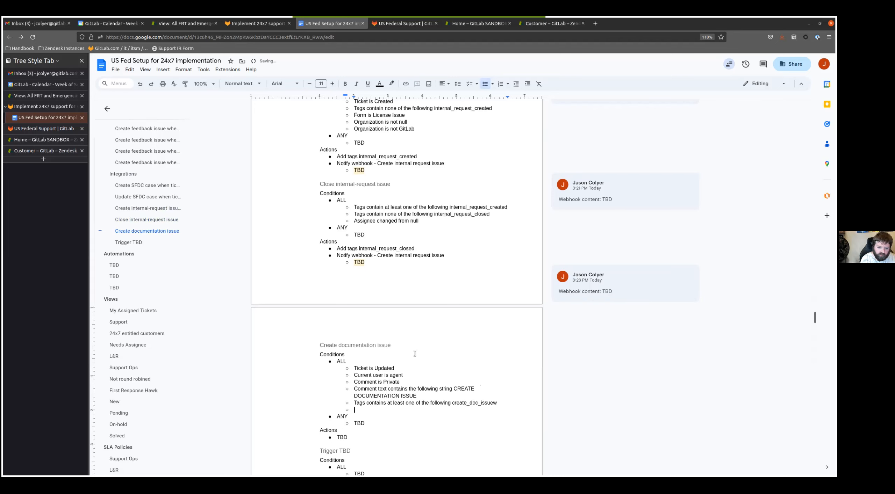
pyautogui.press('BackSpace')
pyautogui.press('BackSpace')
pyautogui.press('BackSpace')
# - Add the ALL condition "Tags contains none of the following doc_issue_created" to the Create documentation issue trigger
pyautogui.press('Return')
pyautogui.write('Tags contains none of the following doc_issue_created')
# - Replace the Create documentation issue trigger's Actions placeholder with "Add tags doc_issue_created", copying the tag from its conditions
pyautogui.scroll(-5, 409, 337)
pyautogui.scroll(1, 379, 256)
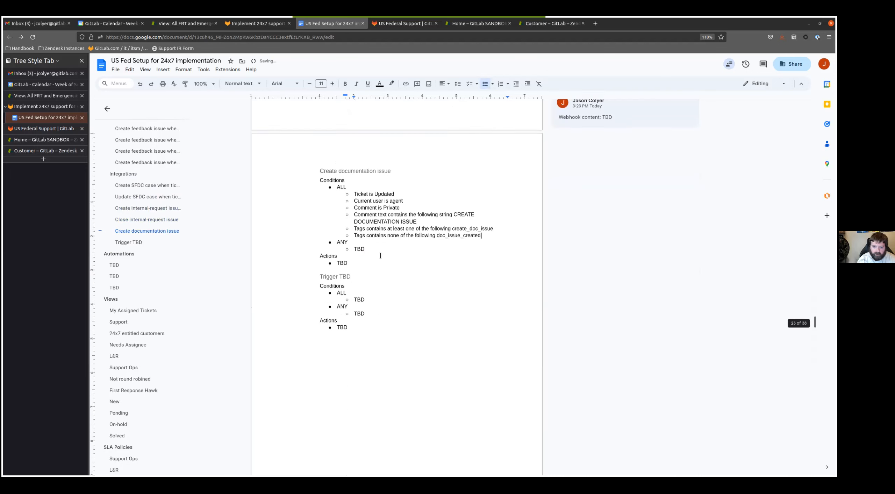
pyautogui.click(364, 277)
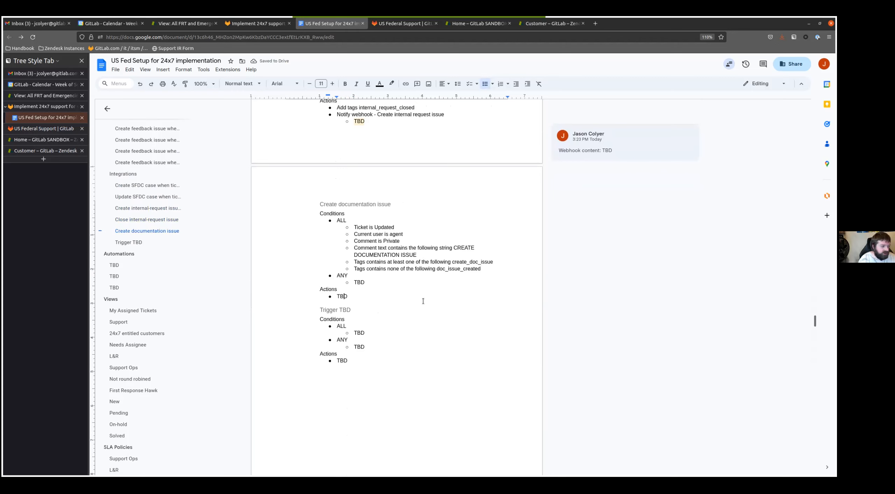
pyautogui.hotkey('shift', 'Home')
pyautogui.write('Add tags')
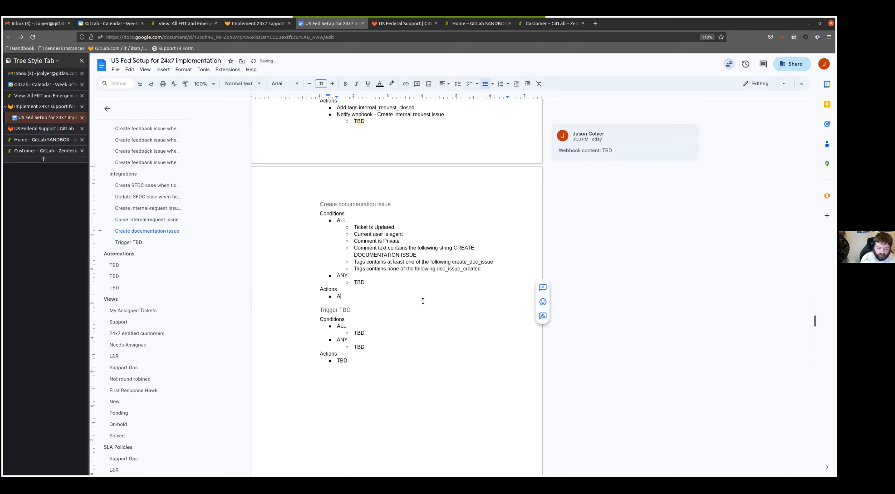
pyautogui.doubleClick(445, 269)
pyautogui.hotkey('ctrl', 'c')
pyautogui.click(377, 298)
pyautogui.hotkey('ctrl', 'v')
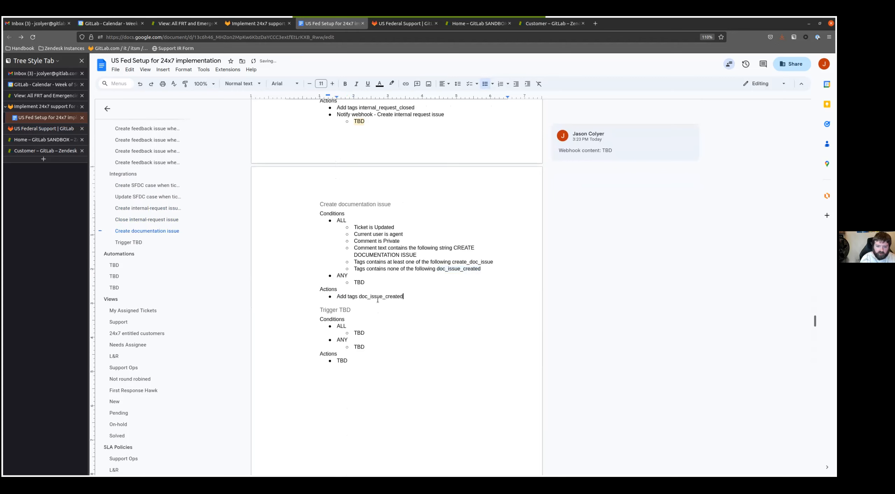
# - Add the action "Notify webhook - Create documentation issue" with a nested TBD entry to the Create documentation issue trigger
pyautogui.press('Return')
pyautogui.write('Notify')
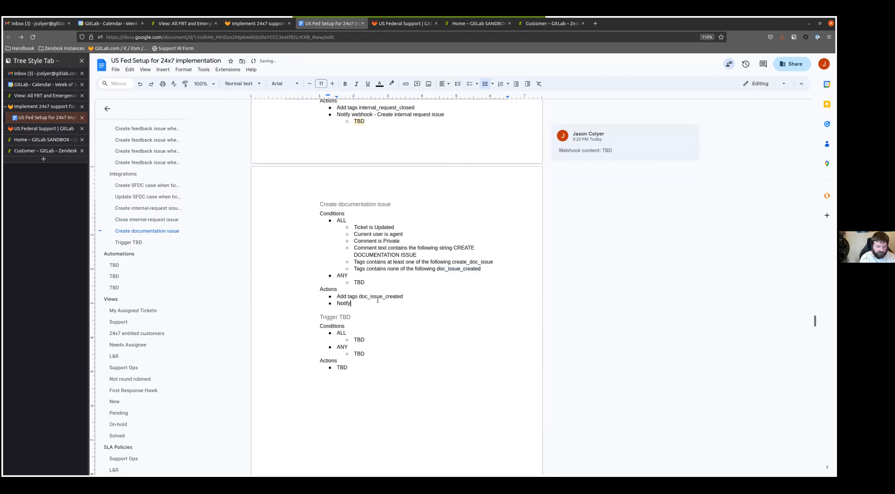
pyautogui.write(' webhook - Create ')
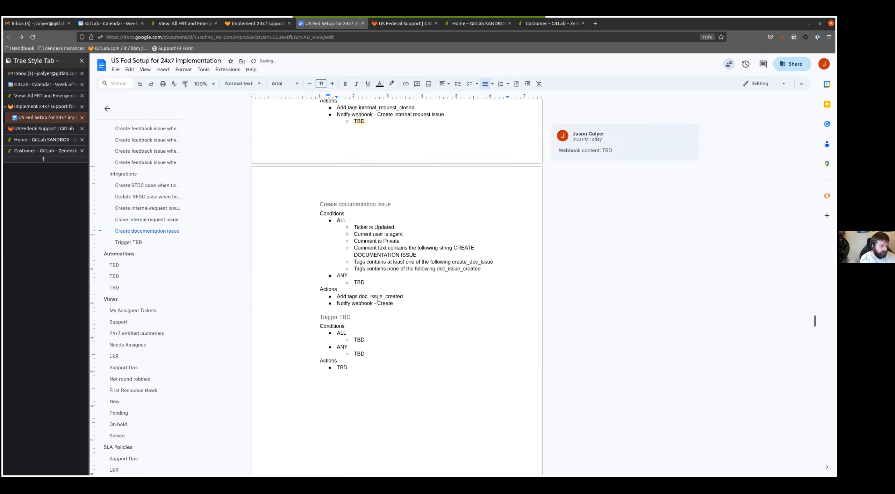
pyautogui.write('documentation')
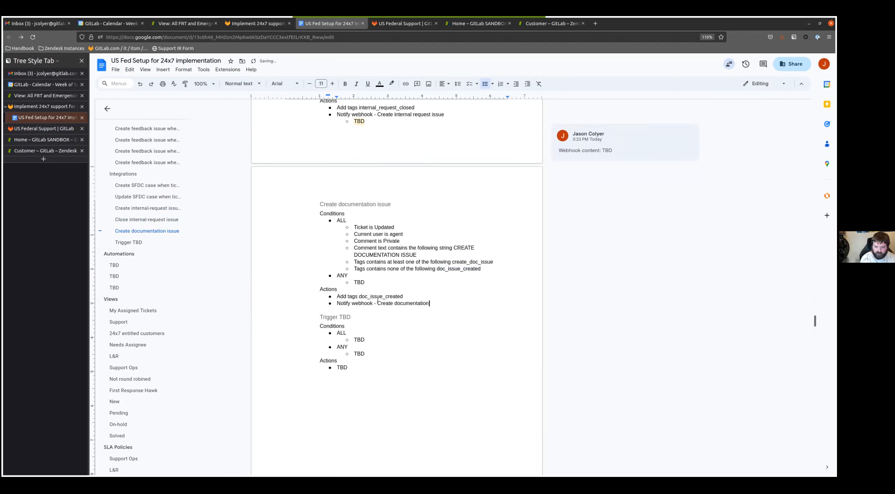
pyautogui.write(' issue')
pyautogui.press('Return')
pyautogui.press('Tab')
pyautogui.write('TNBD')
pyautogui.press('BackSpace')
pyautogui.press('BackSpace')
pyautogui.press('BackSpace')
pyautogui.press('BackSpace')
pyautogui.write('TBD')
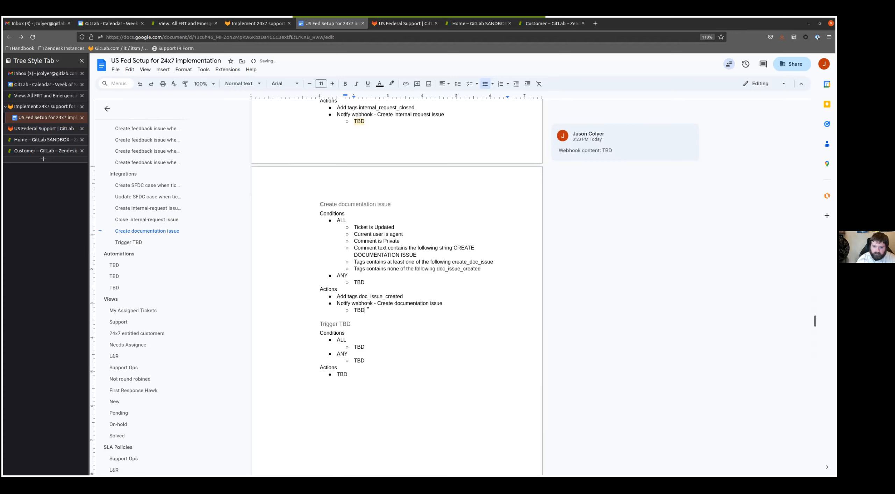
# - Comment "Webhook content: TBD" on the nested TBD entry under the Create documentation issue trigger's webhook action
pyautogui.hotkey('shift', 'Home')
pyautogui.click(545, 303)
pyautogui.write('Webhook content: TBD')
pyautogui.hotkey('ctrl', 'Return')
# - Replace the Trigger TBD section's conditions and actions with a copy of those from Create documentation issue, excluding the nested TBD entry
pyautogui.scroll(-2, 370, 289)
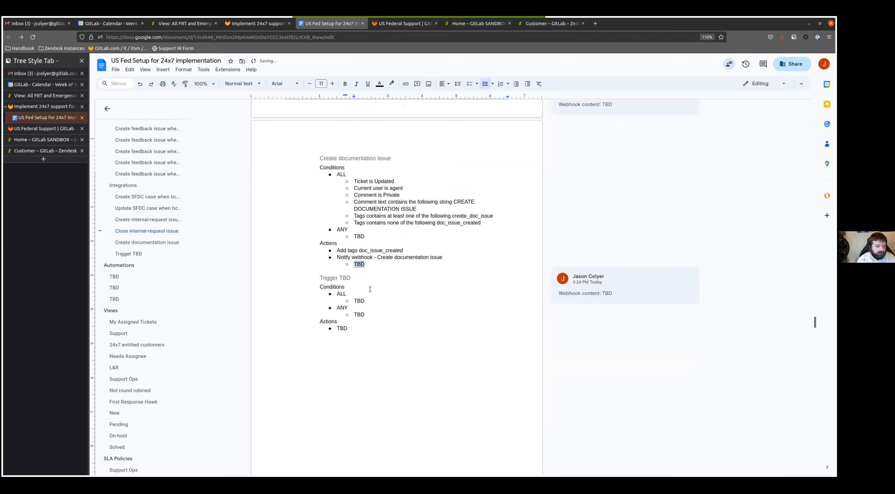
pyautogui.scroll(-1, 370, 289)
pyautogui.moveTo(365, 240); pyautogui.dragTo(337, 223)
pyautogui.click(393, 233)
pyautogui.moveTo(443, 233); pyautogui.dragTo(319, 142)
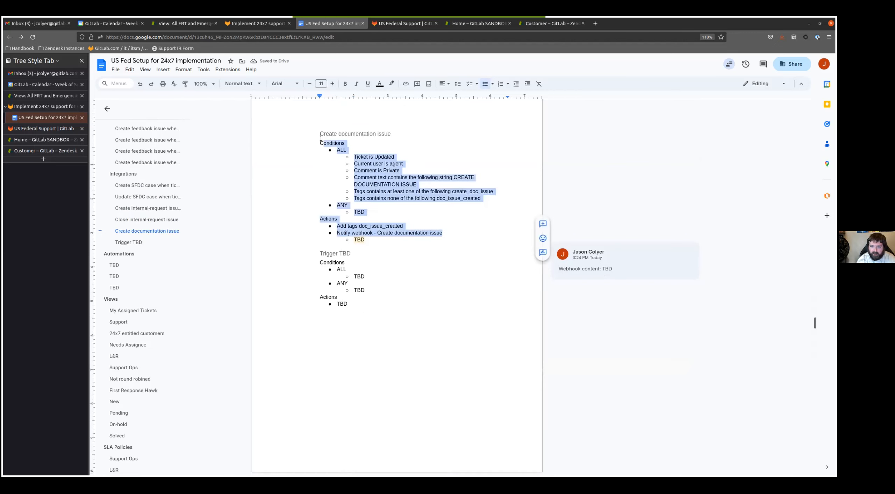
pyautogui.moveTo(355, 299); pyautogui.dragTo(319, 261)
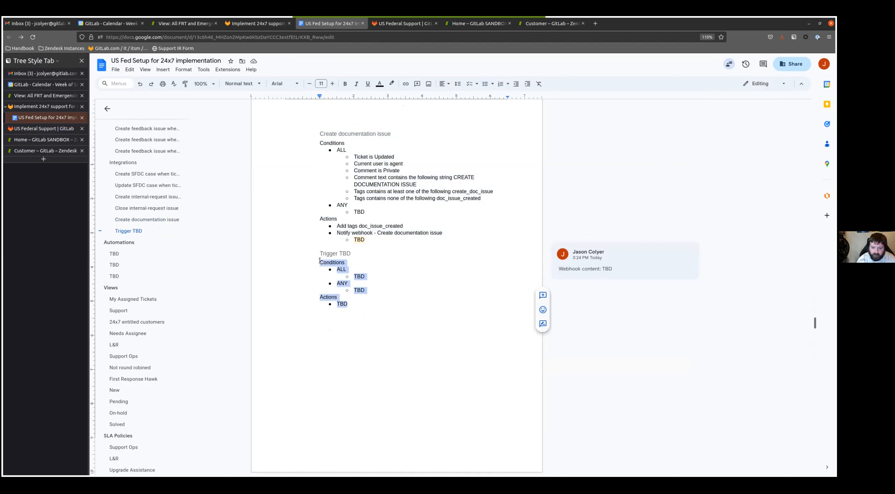
pyautogui.hotkey('ctrl', 'v')
# - Rename the last Trigger TBD heading under Integrations to "Create discussion issue"
pyautogui.click(350, 254)
pyautogui.hotkey('shift', 'Home')
pyautogui.write('Create discussion')
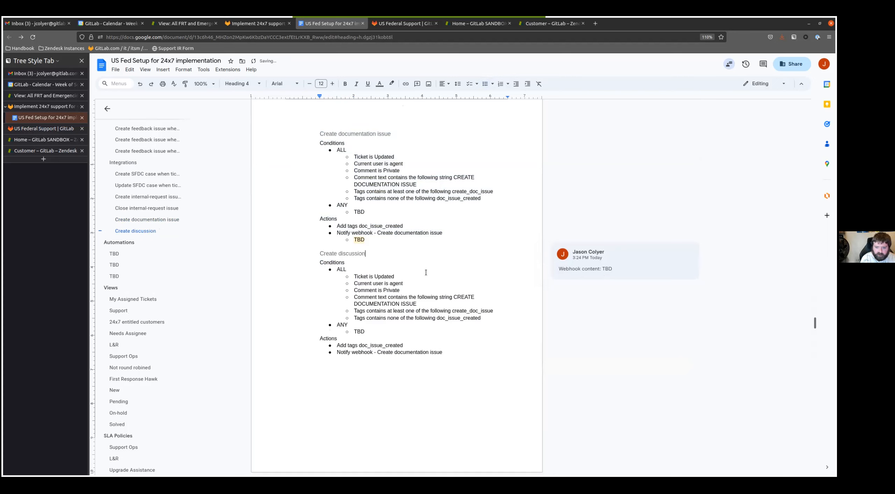
pyautogui.write(' issue')
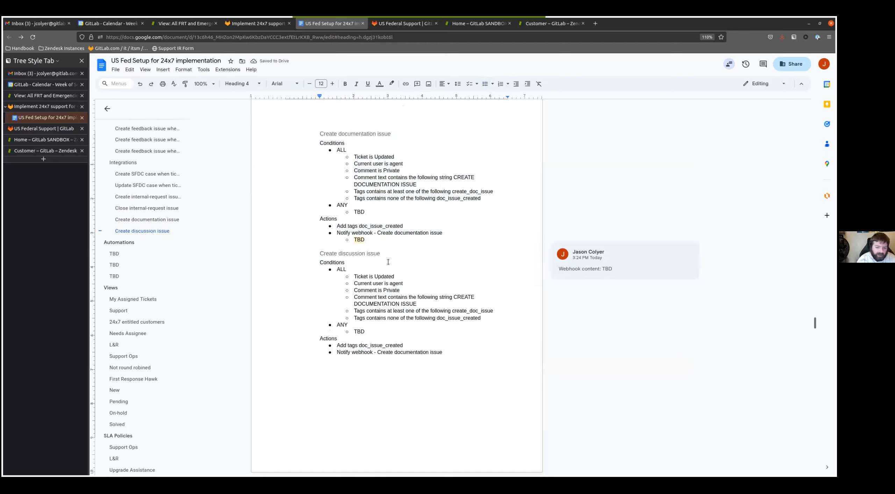
# - Replace the Create discussion issue trigger's ticket, current user and comment conditions with the single condition "Status i not Closed"
pyautogui.click(361, 277)
pyautogui.write('Status i not Closed')
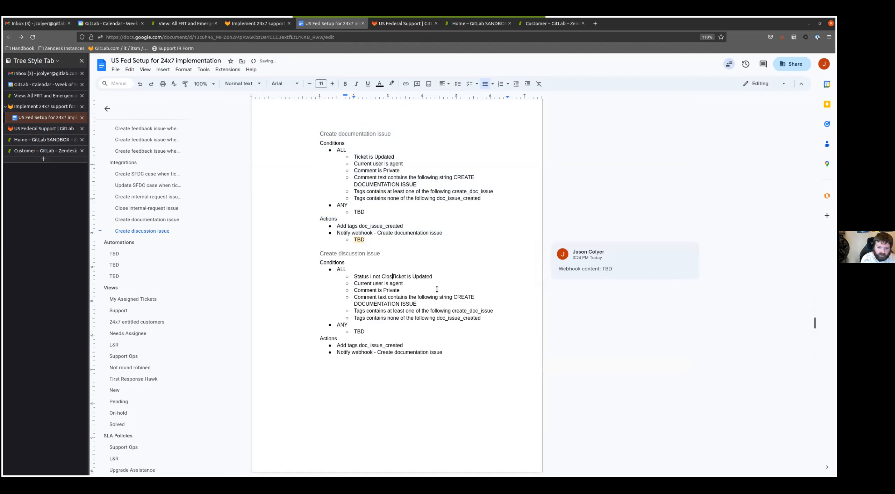
pyautogui.press('Return')
pyautogui.hotkey('shift', 'End')
pyautogui.press('Delete')
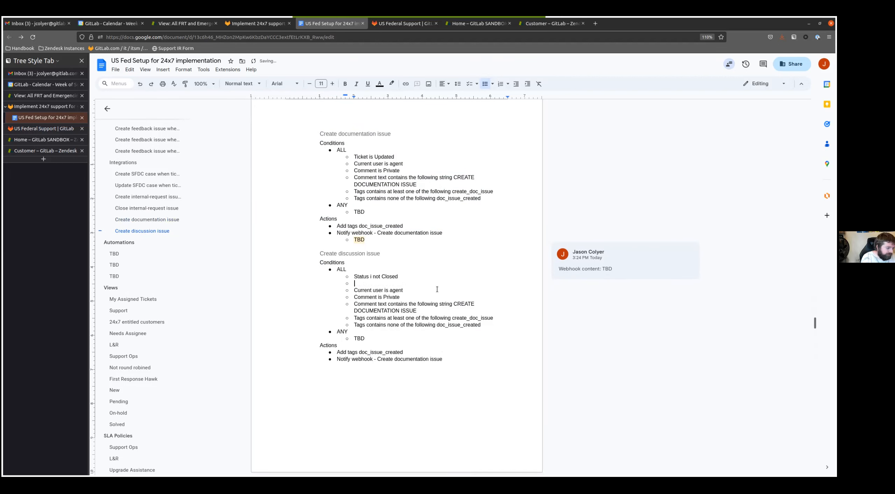
pyautogui.hotkey('shift', 'Down')
pyautogui.hotkey('shift', 'Down')
pyautogui.hotkey('shift', 'Down')
pyautogui.hotkey('shift', 'Down')
pyautogui.hotkey('shift', 'Down')
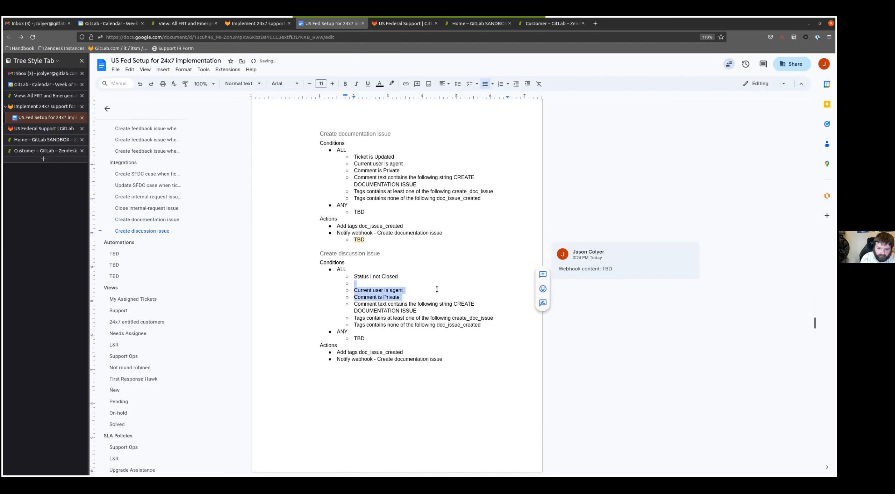
pyautogui.press('Delete')
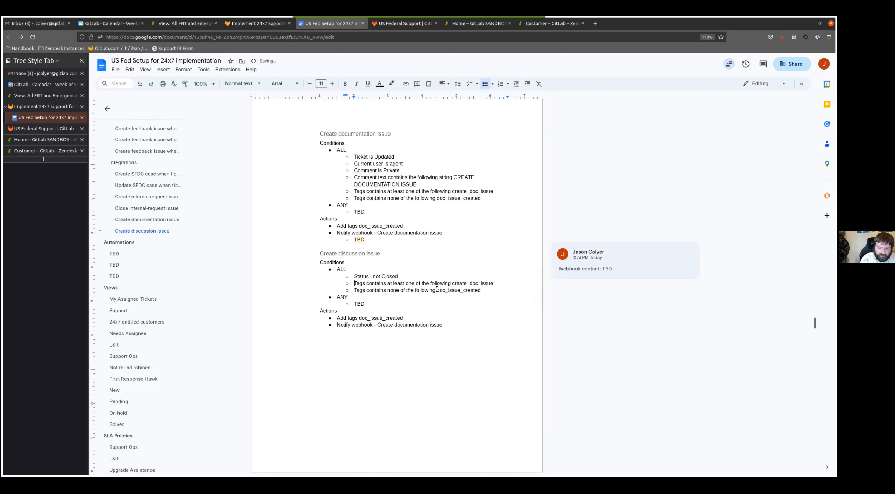
# - Change the tag in the Create discussion issue trigger's "at least one of the following" condition to create_discussion_issue
pyautogui.click(476, 284)
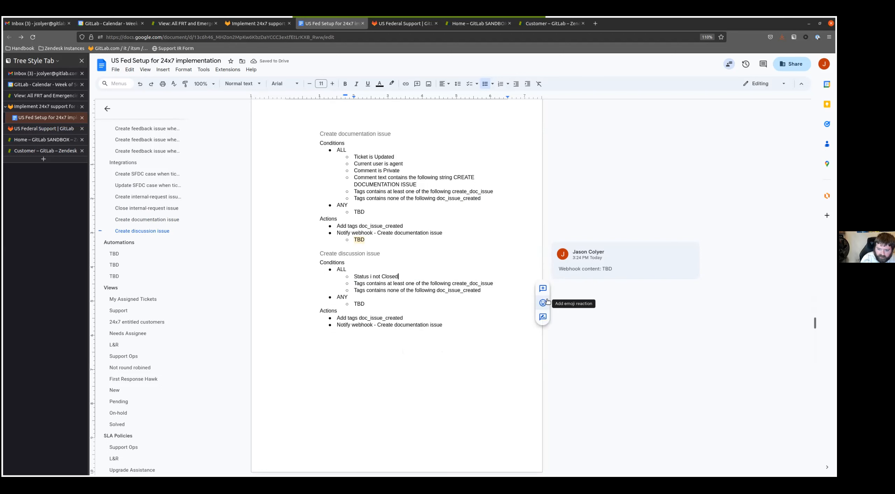
pyautogui.press('Left')
pyautogui.press('BackSpace')
pyautogui.press('BackSpace')
pyautogui.press('BackSpace')
pyautogui.write('discussion')
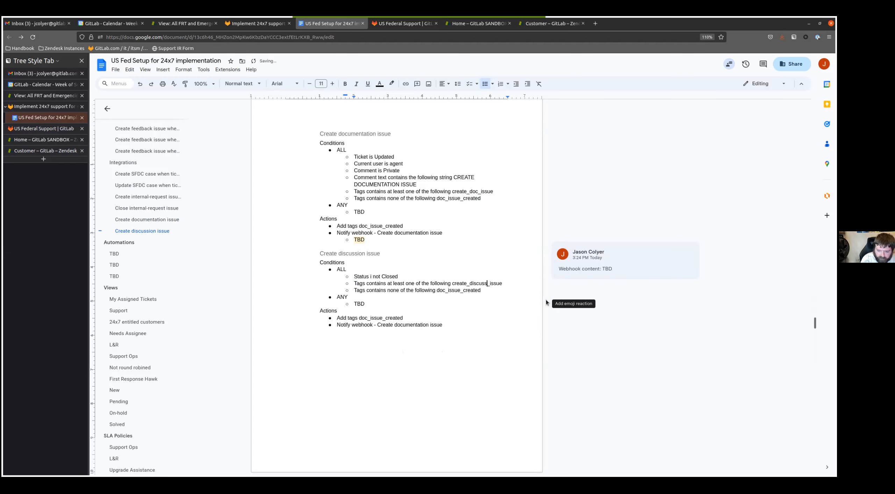
# - Change the tag in the Create discussion issue trigger's "none of the following" condition to discussion_issue_created
pyautogui.click(444, 296)
pyautogui.press('BackSpace')
pyautogui.press('BackSpace')
pyautogui.press('BackSpace')
pyautogui.write('discussion')
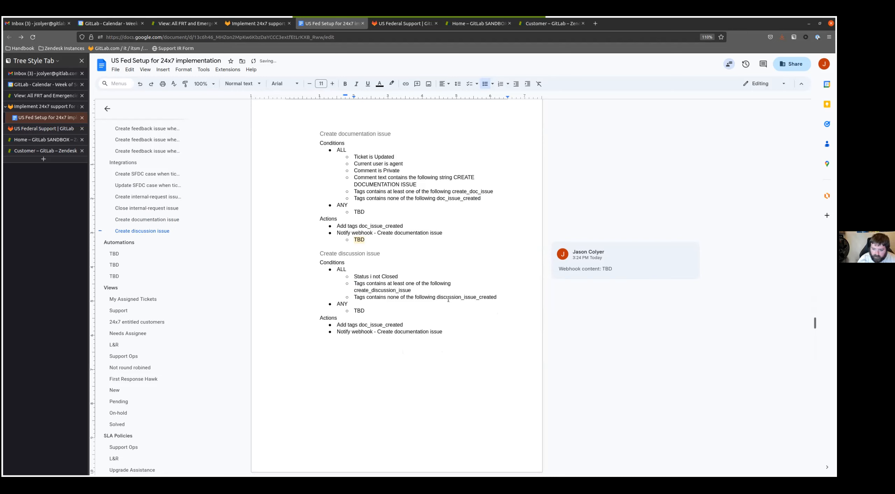
# - Replace the tag in the Create discussion issue trigger's Add tags action with discussion_issue_created, copied from its conditions
pyautogui.doubleClick(448, 298)
pyautogui.hotkey('ctrl', 'c')
pyautogui.doubleClick(381, 325)
pyautogui.hotkey('ctrl', 'v')
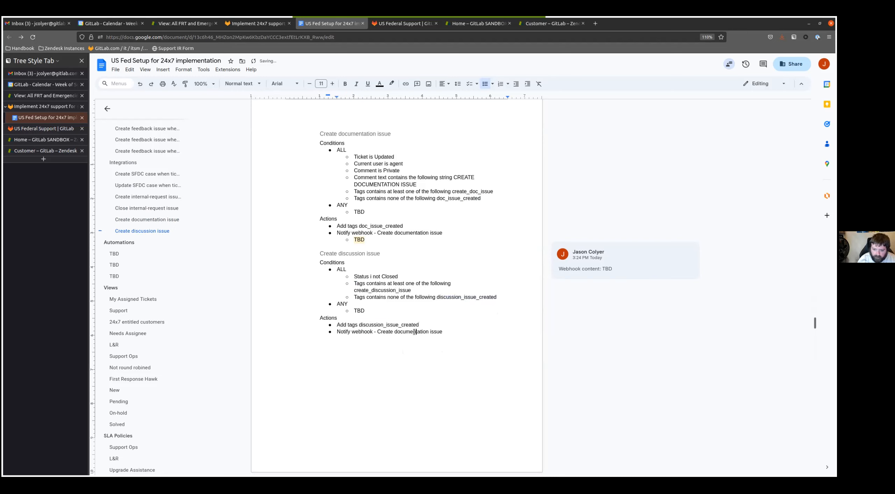
# - Change the Create discussion issue trigger's webhook action to "Create discussion issue" and add a nested TBD entry beneath it
pyautogui.doubleClick(416, 331)
pyautogui.write('discussion')
pyautogui.press('End')
pyautogui.press('Return')
pyautogui.press('Tab')
pyautogui.write('TBD')
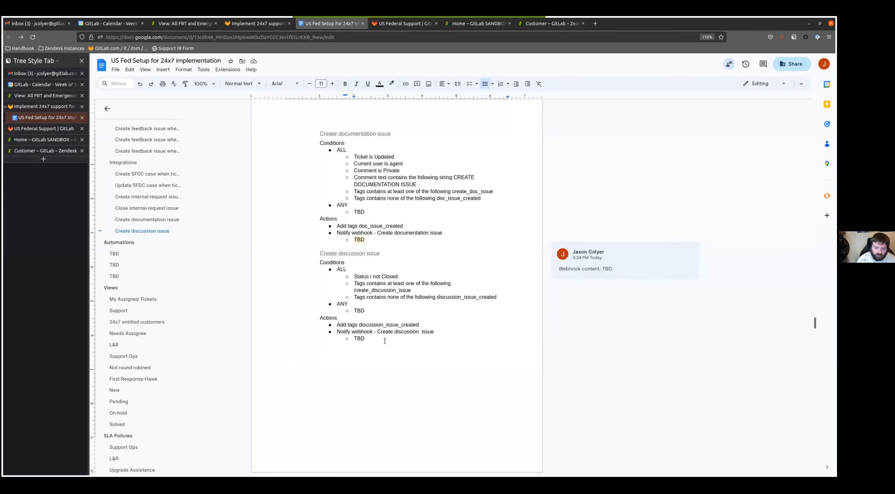
# - Comment "Webhook content: TBD" on the nested TBD entry under the Create discussion issue trigger's webhook action
pyautogui.doubleClick(359, 338)
pyautogui.click(543, 330)
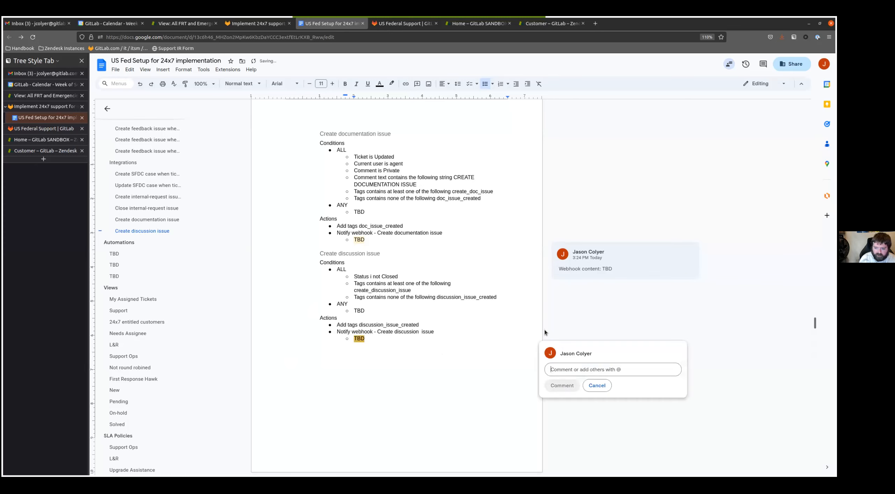
pyautogui.write('Webhook ')
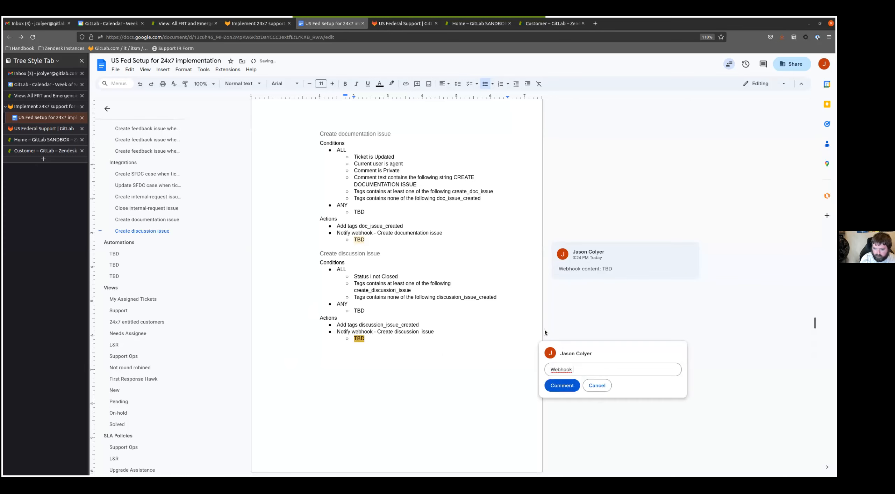
pyautogui.write('content: TBD')
pyautogui.hotkey('ctrl', 'Return')
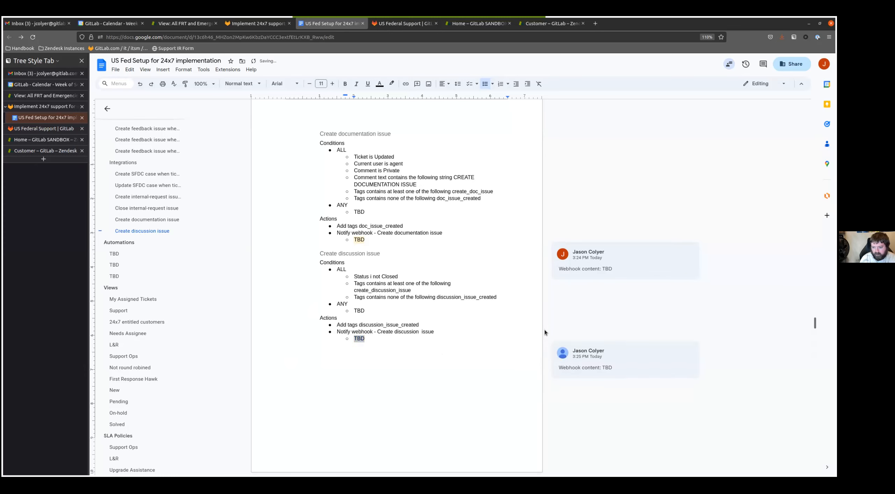